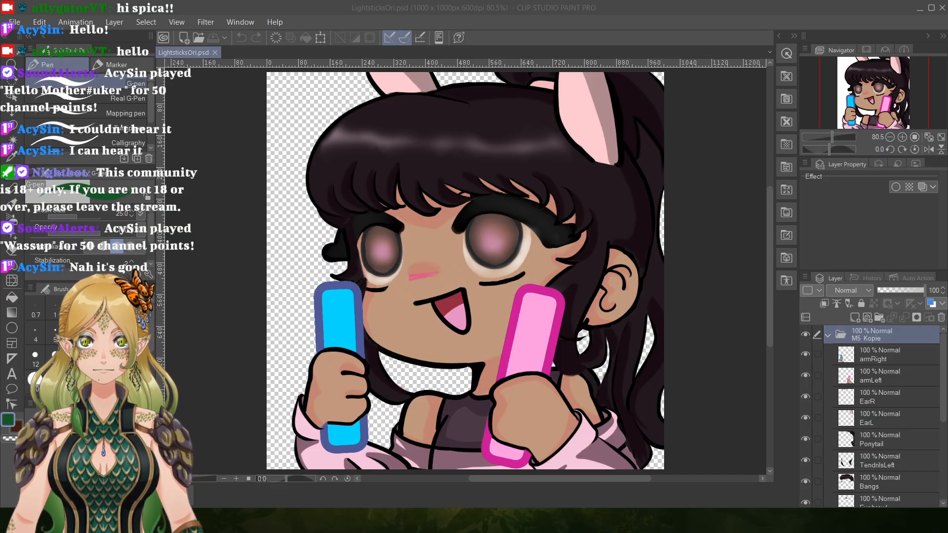
# Check each arm's separation by hiding and showing the armRight and armLeft layers one at a time.
pyautogui.click(806, 353)
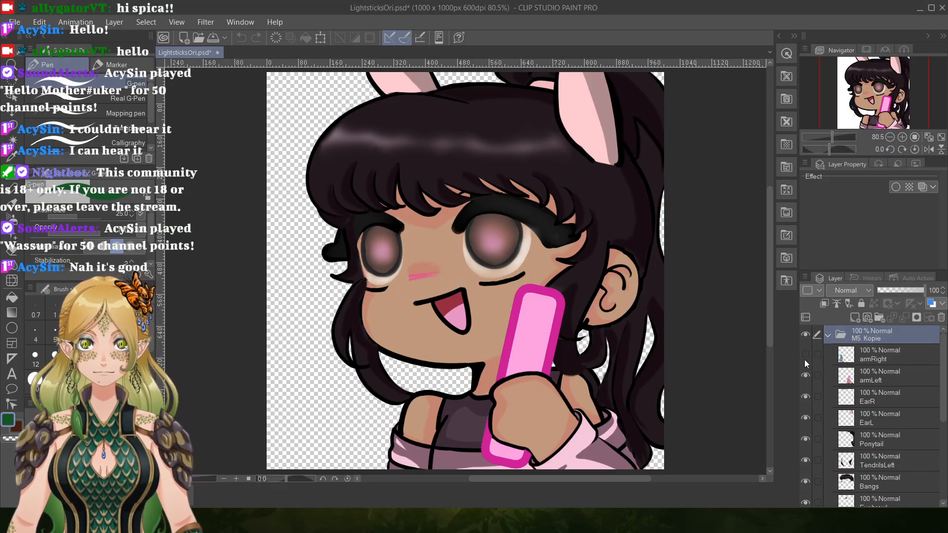
pyautogui.click(806, 354)
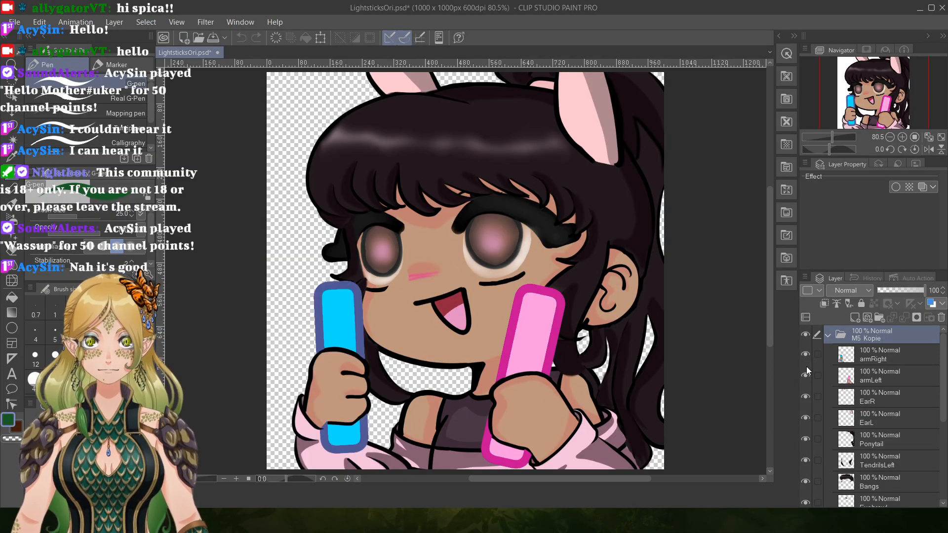
pyautogui.click(806, 375)
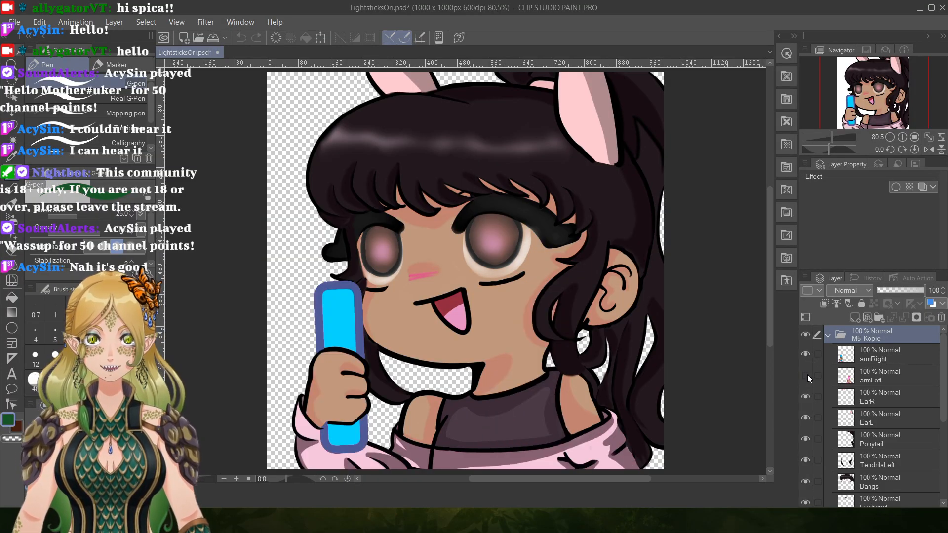
pyautogui.click(806, 375)
# Compare the drawing with and without both arms by hiding and restoring the armRight and armLeft layers twice.
pyautogui.click(805, 374)
pyautogui.click(805, 354)
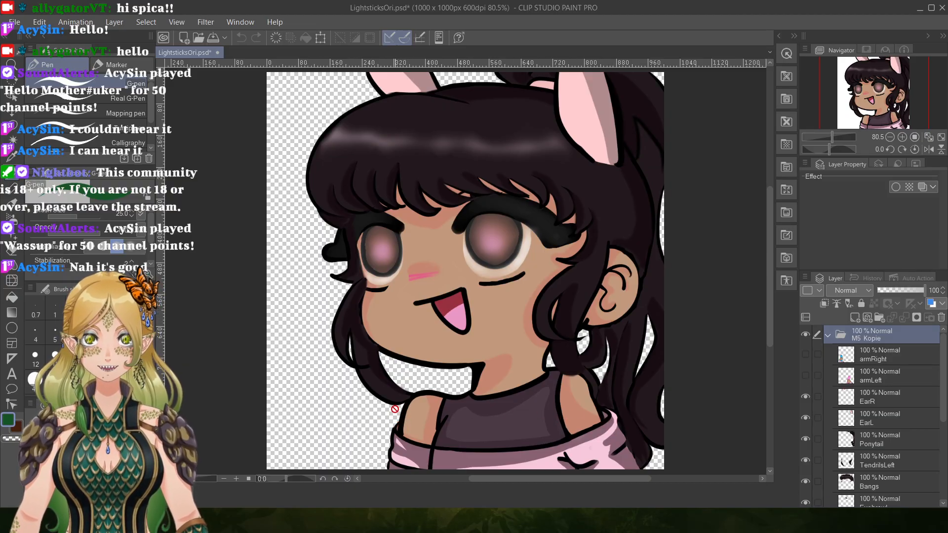
pyautogui.click(805, 354)
pyautogui.click(808, 377)
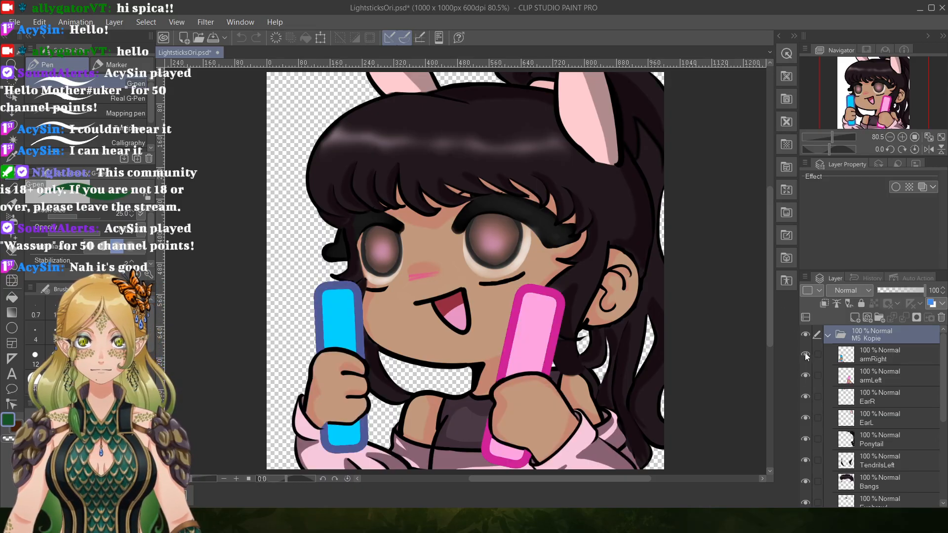
pyautogui.click(805, 355)
pyautogui.click(805, 376)
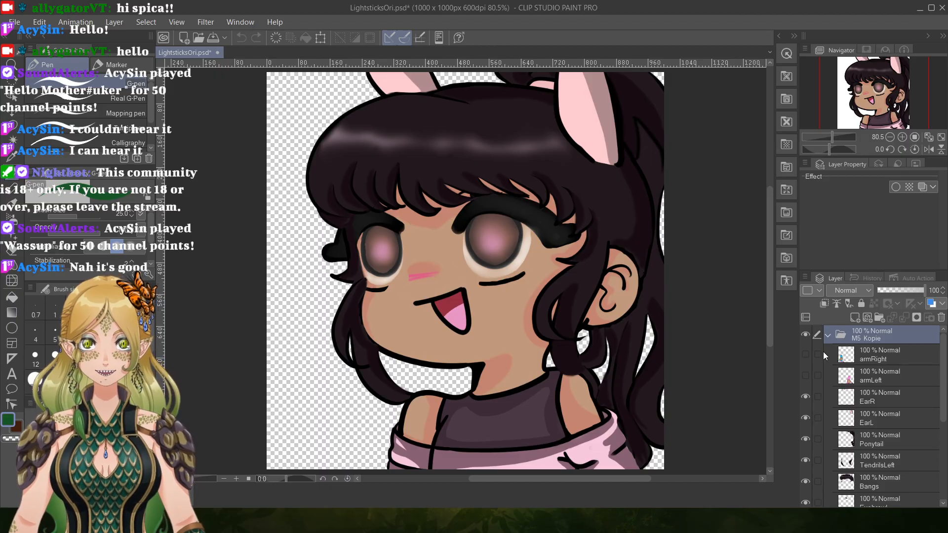
pyautogui.click(806, 354)
pyautogui.click(808, 375)
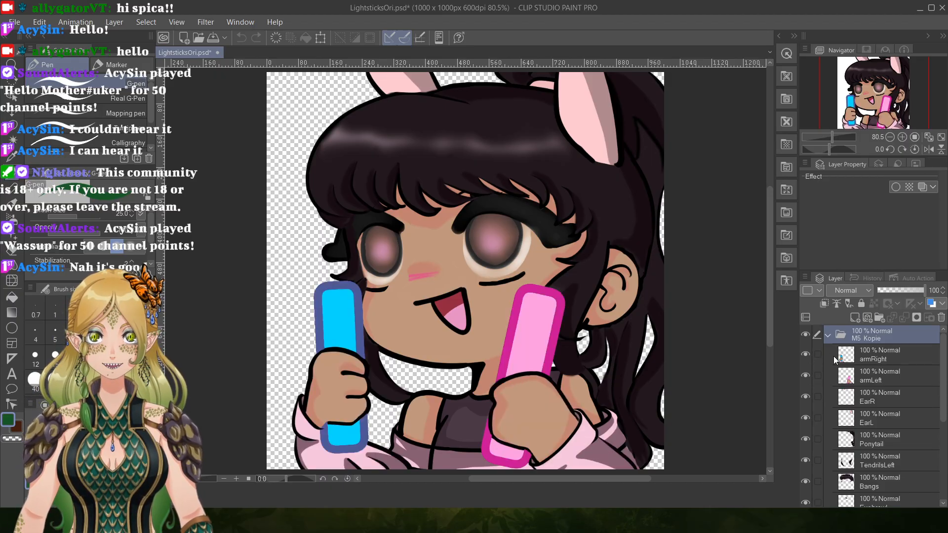
# Try moving the armRight layer slightly down and to the right with Move layer, and undo the move.
pyautogui.click(861, 359)
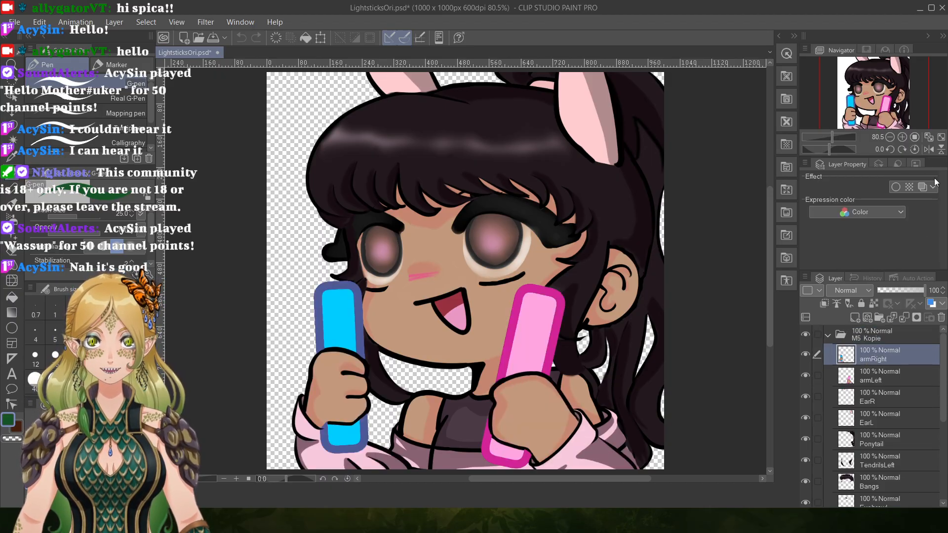
pyautogui.click(12, 113)
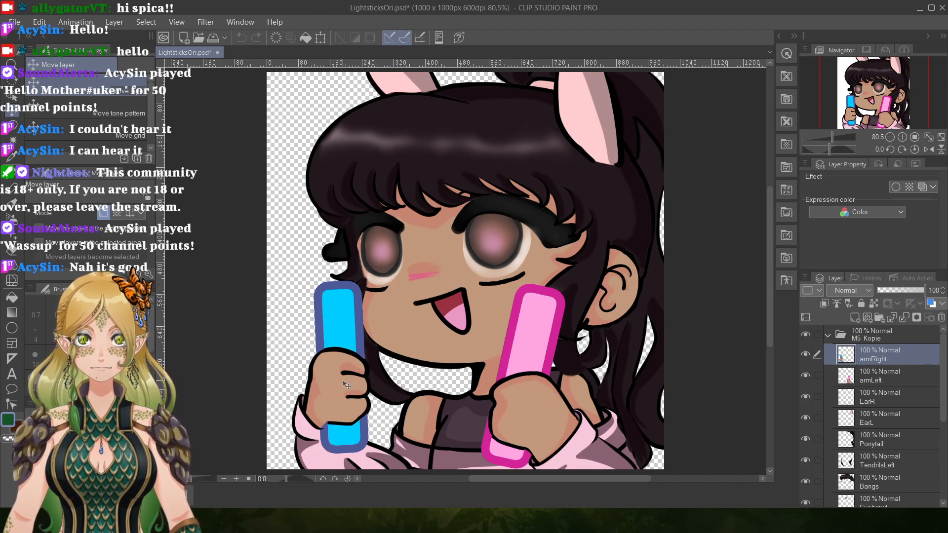
pyautogui.moveTo(349, 393)
pyautogui.mouseDown()
pyautogui.moveTo(326, 383)
pyautogui.moveTo(314, 392)
pyautogui.moveTo(319, 382)
pyautogui.moveTo(390, 384)
pyautogui.moveTo(326, 391)
pyautogui.moveTo(370, 390)
pyautogui.moveTo(341, 392)
pyautogui.moveTo(352, 394)
pyautogui.mouseUp()
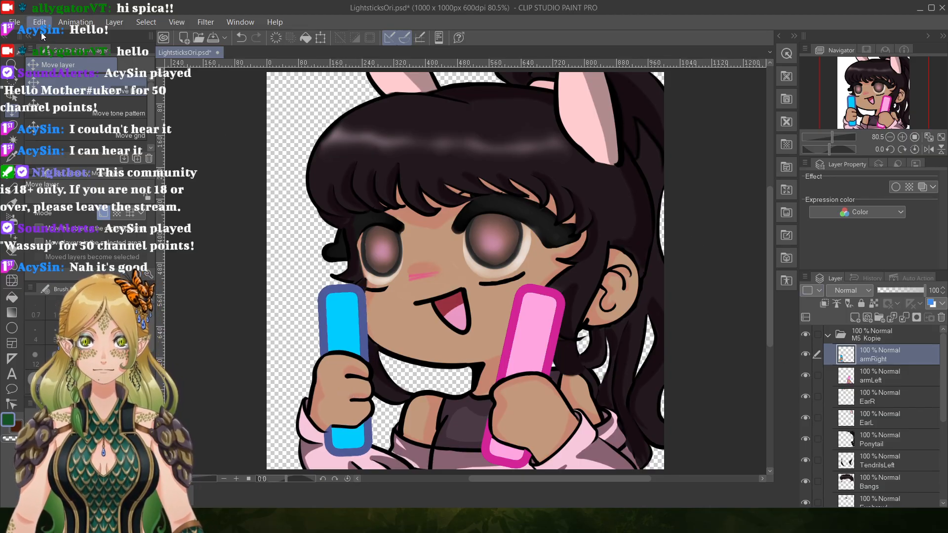
pyautogui.hotkey('ctrl', 'z')
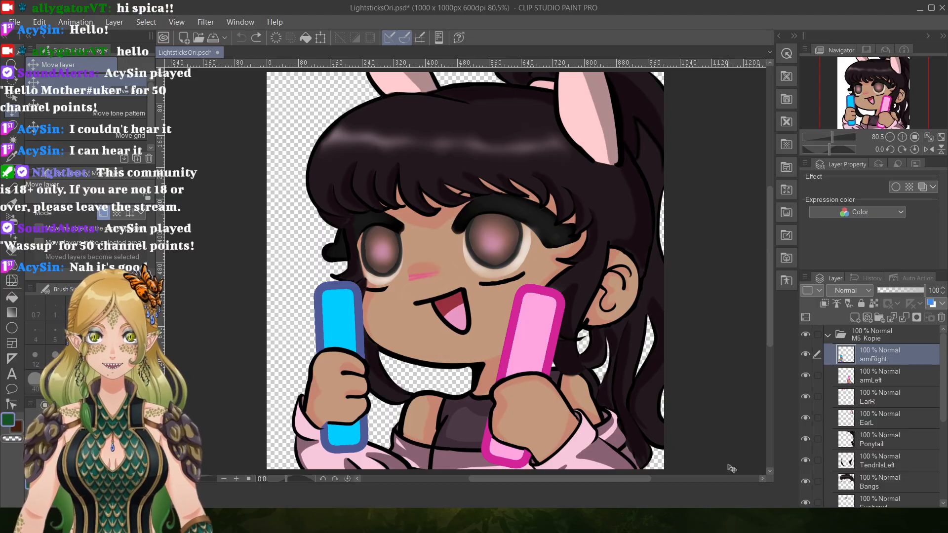
# Inspect the body parts drawn beneath the arms by toggling the armRight and armLeft layers off and on.
pyautogui.click(806, 355)
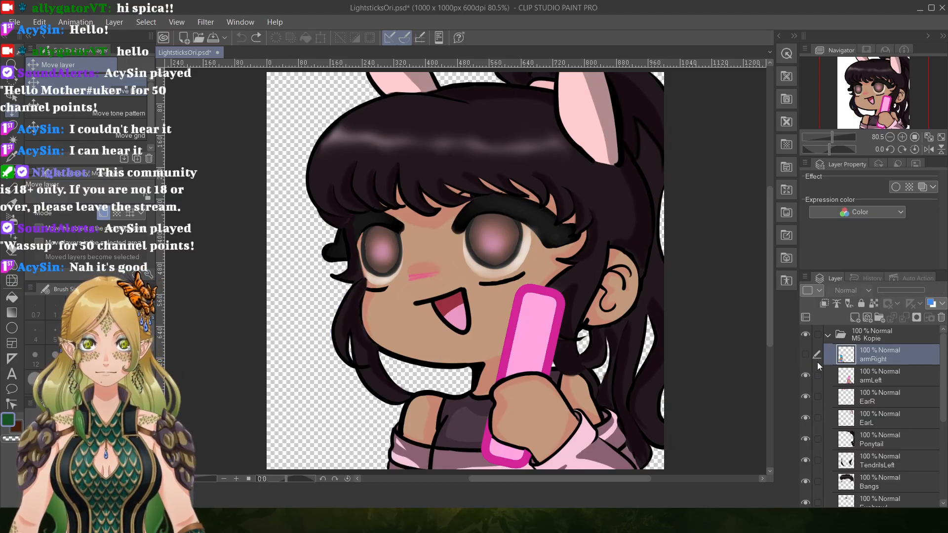
pyautogui.click(806, 355)
pyautogui.click(804, 357)
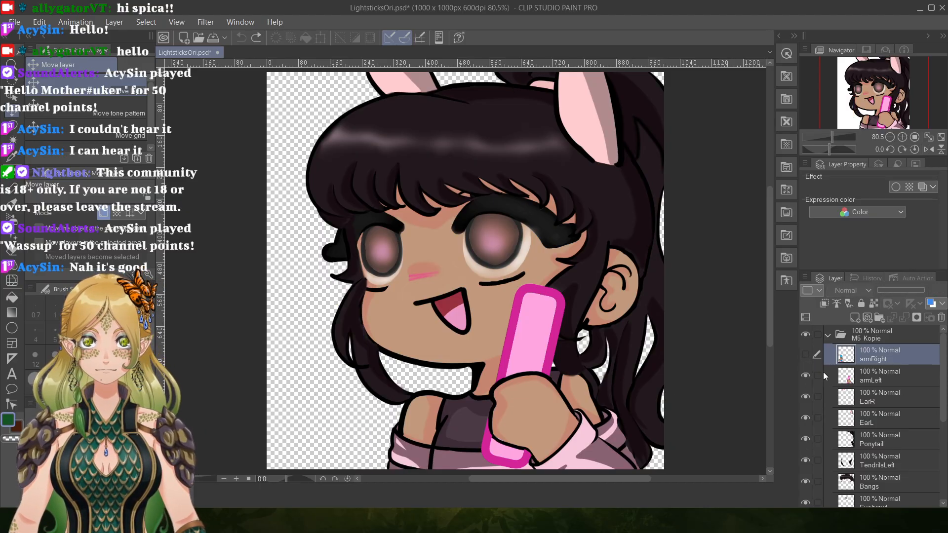
pyautogui.click(806, 376)
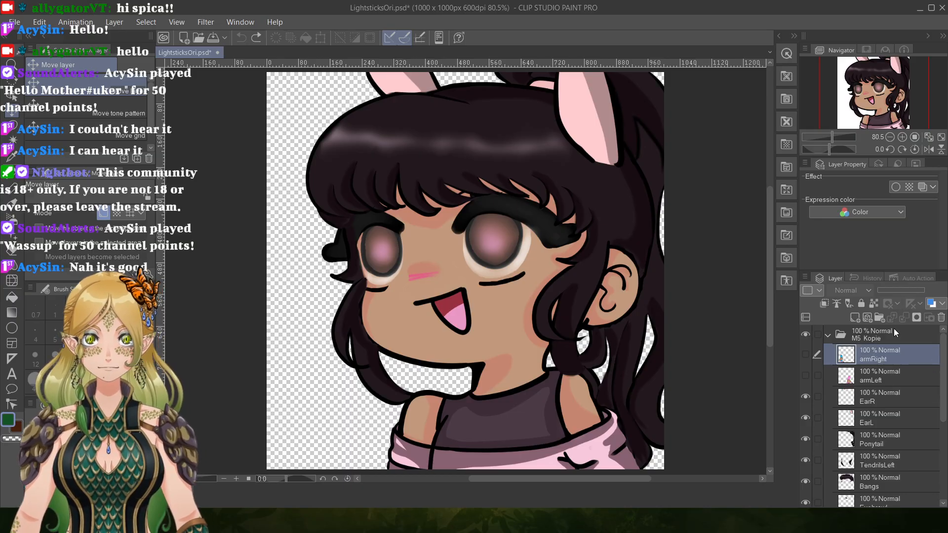
pyautogui.click(805, 354)
pyautogui.click(806, 375)
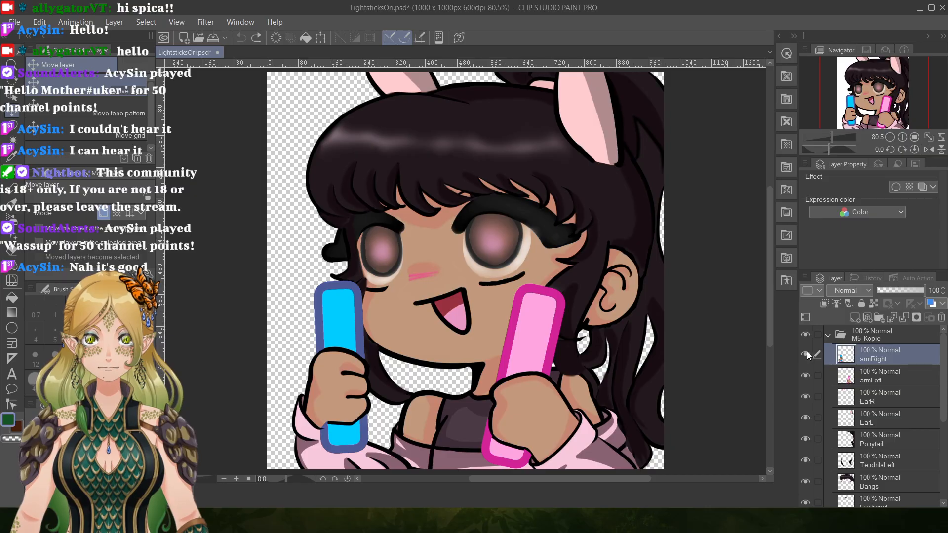
# Hide the armRight, armLeft, EarR and EarL layers.
pyautogui.click(807, 354)
pyautogui.click(806, 376)
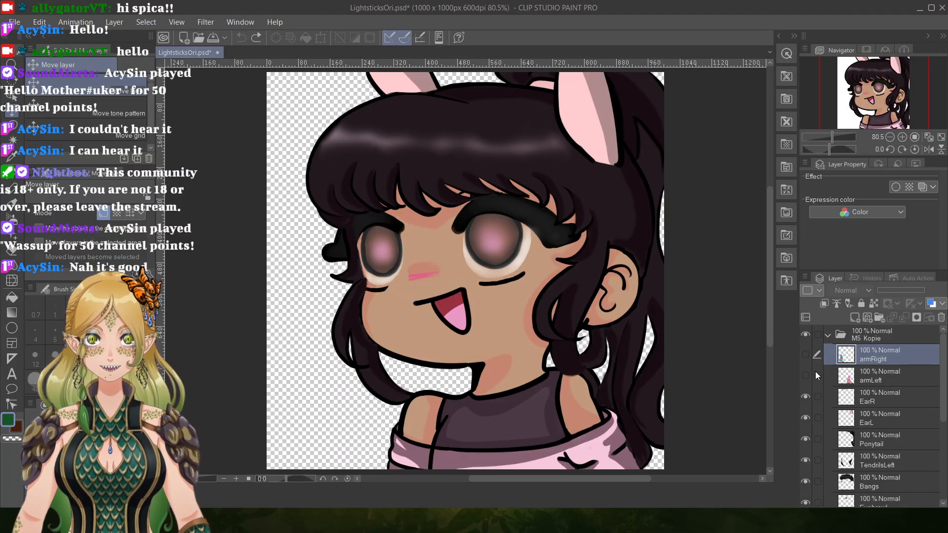
pyautogui.click(806, 396)
pyautogui.click(806, 418)
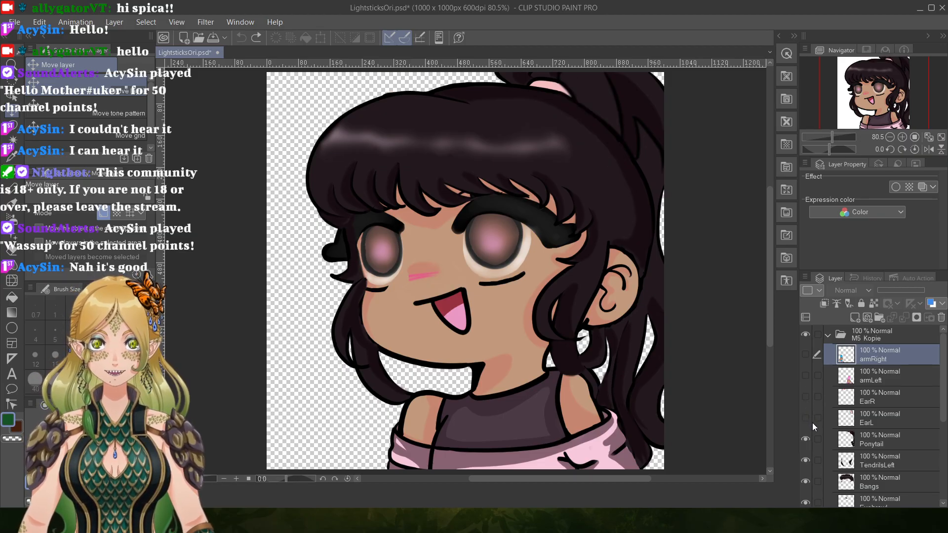
# Examine the hair drawn behind the ponytail by repeatedly hiding and showing the Ponytail layer.
pyautogui.moveTo(942, 375)
pyautogui.mouseDown()
pyautogui.moveTo(943, 400)
pyautogui.moveTo(940, 371)
pyautogui.mouseUp()
pyautogui.scroll(-2, 810, 439)
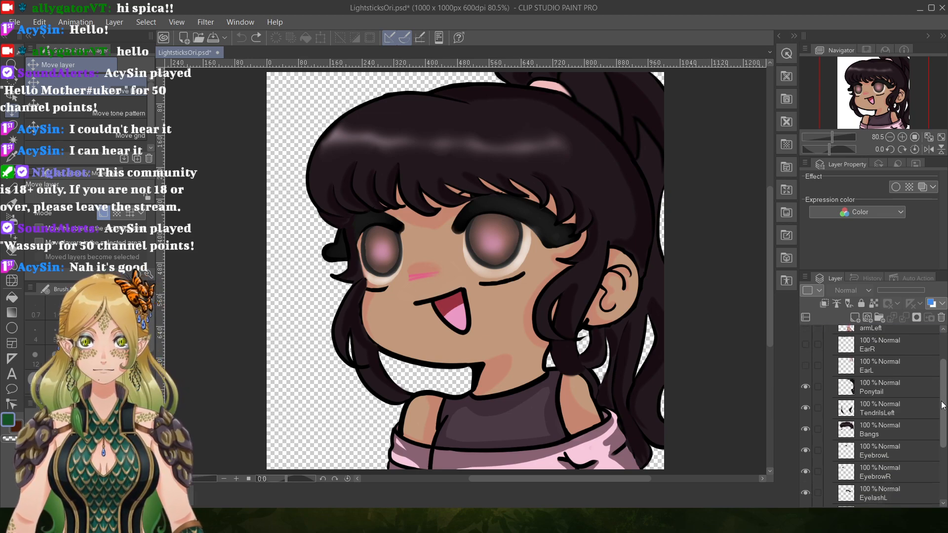
pyautogui.scroll(1, 811, 439)
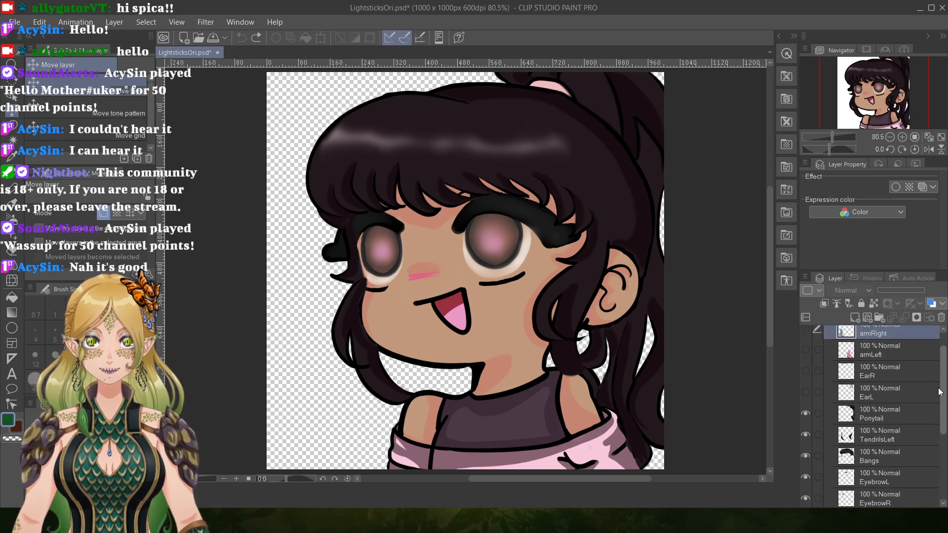
pyautogui.click(806, 413)
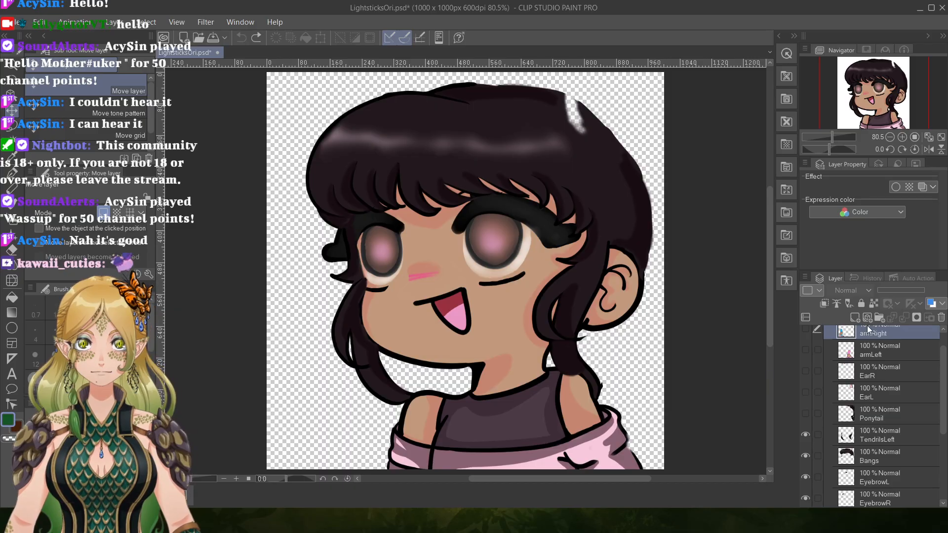
pyautogui.click(805, 413)
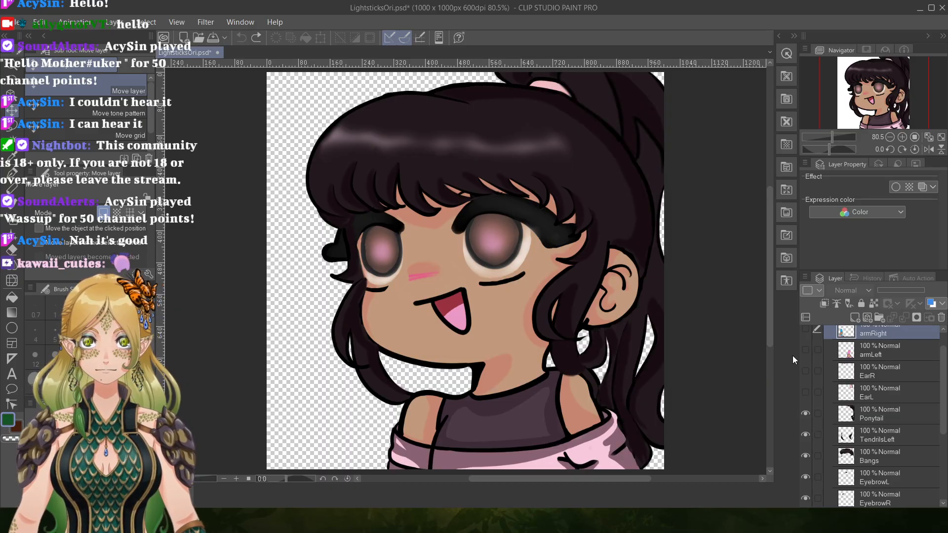
pyautogui.click(806, 413)
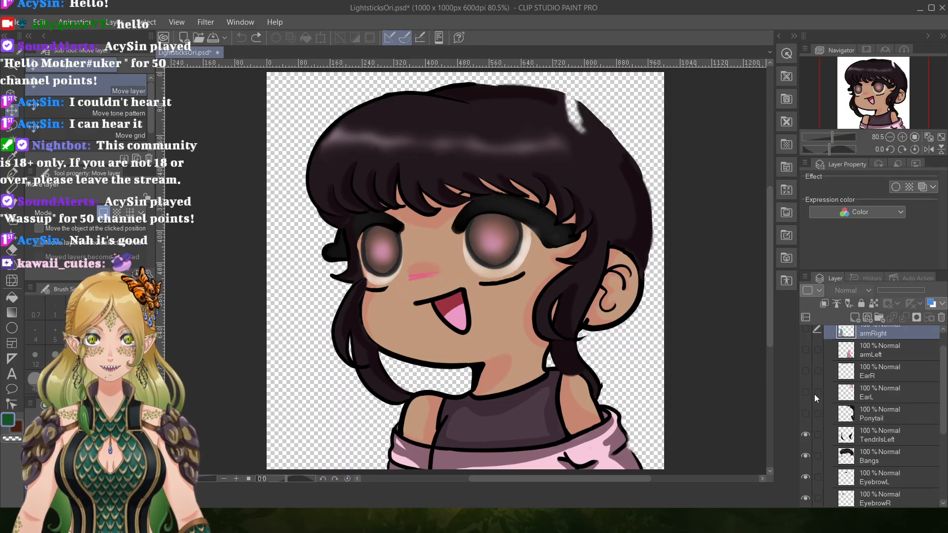
pyautogui.click(806, 414)
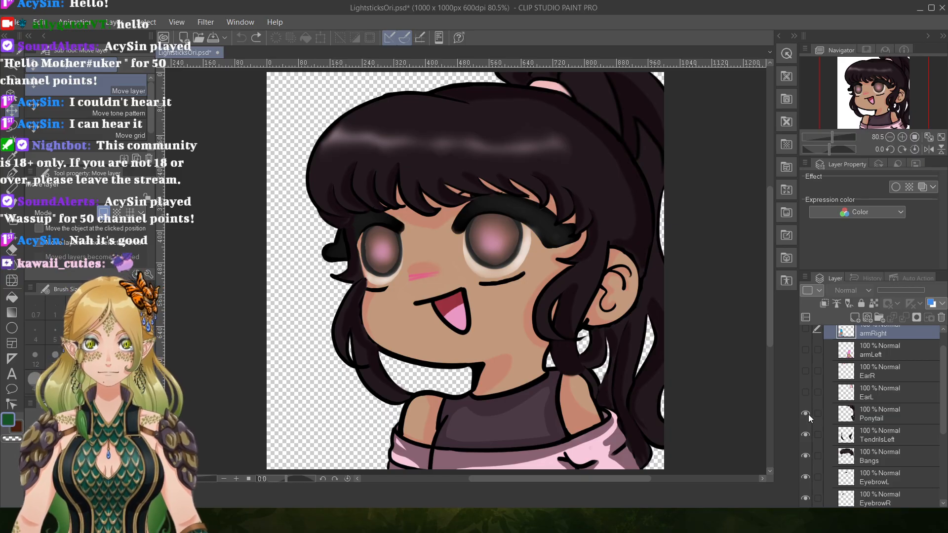
pyautogui.click(806, 414)
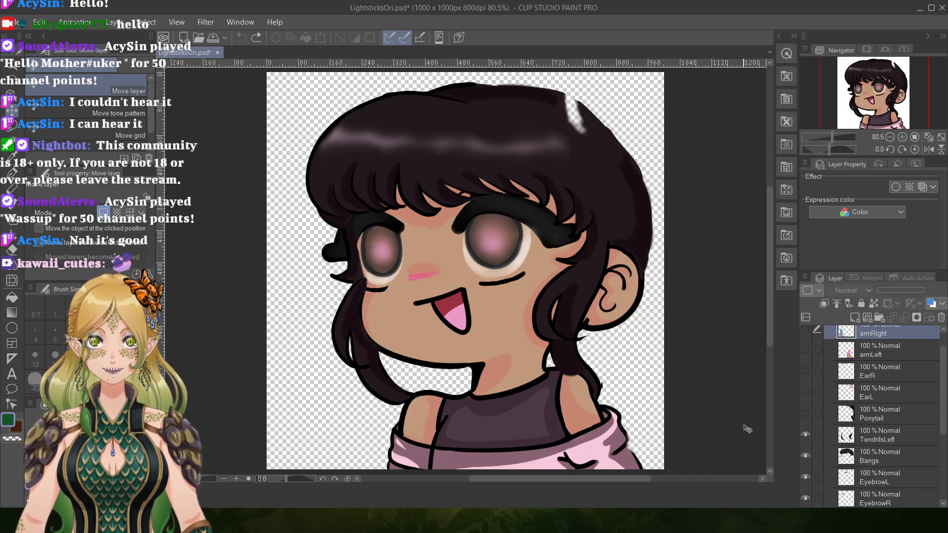
pyautogui.click(805, 414)
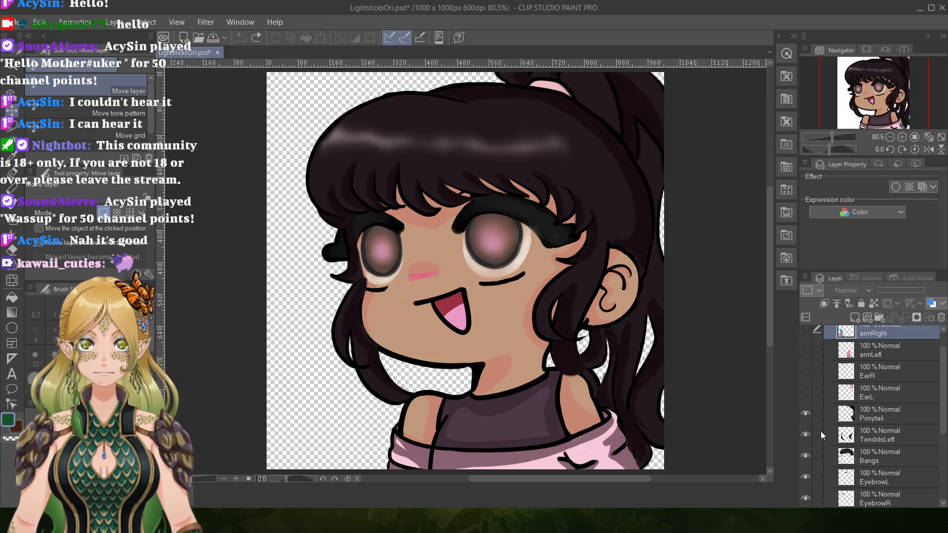
# Show the EarL and EarR layers briefly, and hide both ears again along with the Ponytail layer.
pyautogui.click(805, 392)
pyautogui.click(805, 371)
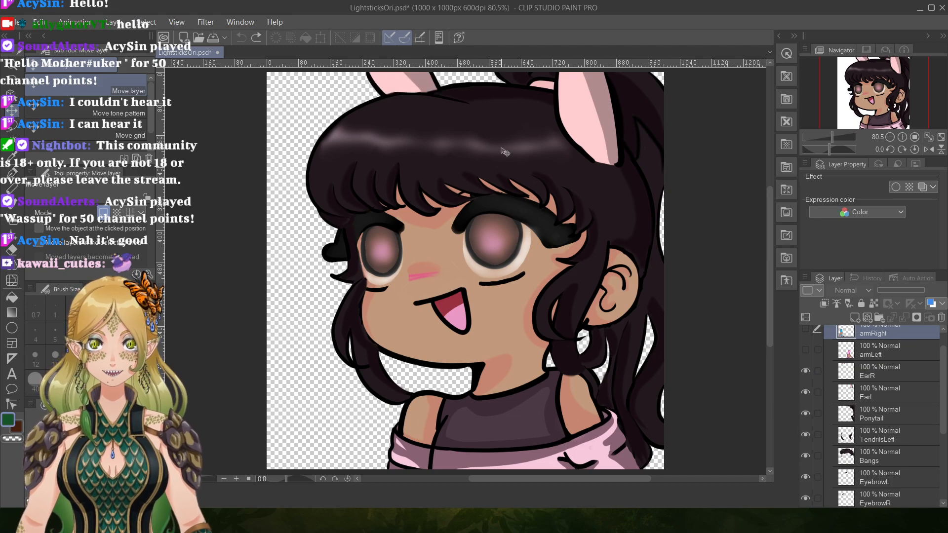
pyautogui.click(805, 371)
pyautogui.click(805, 393)
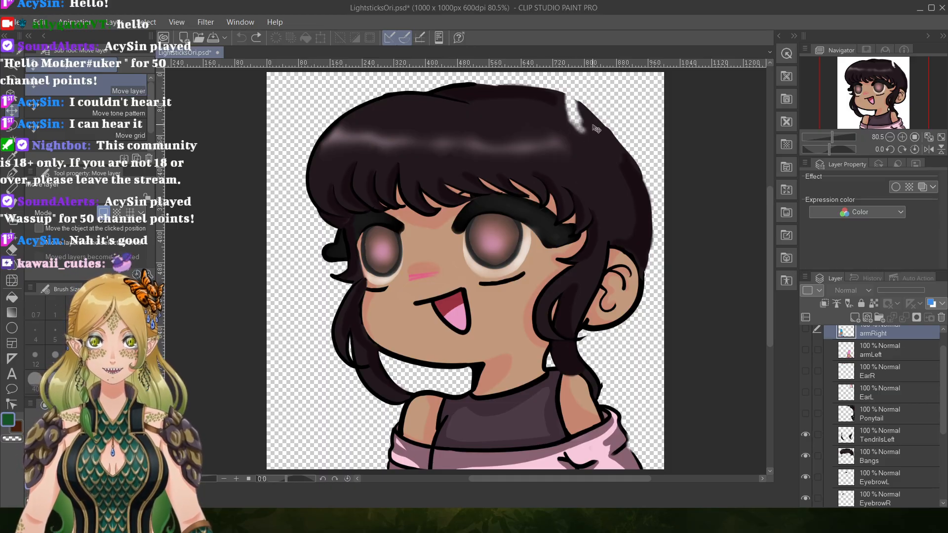
# Toggle the TendrilsLeft layer to check the face underneath, and leave it hidden together with the Bangs layer.
pyautogui.click(807, 436)
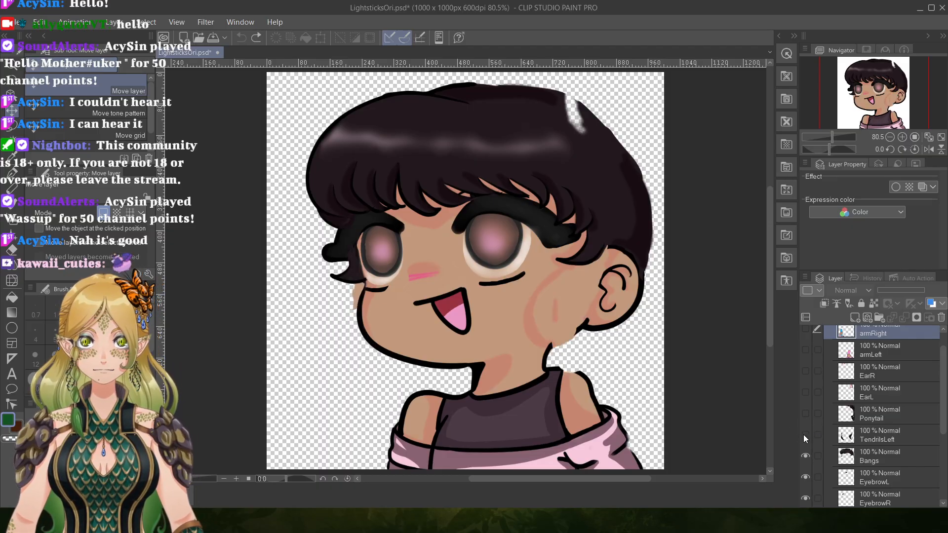
pyautogui.click(805, 435)
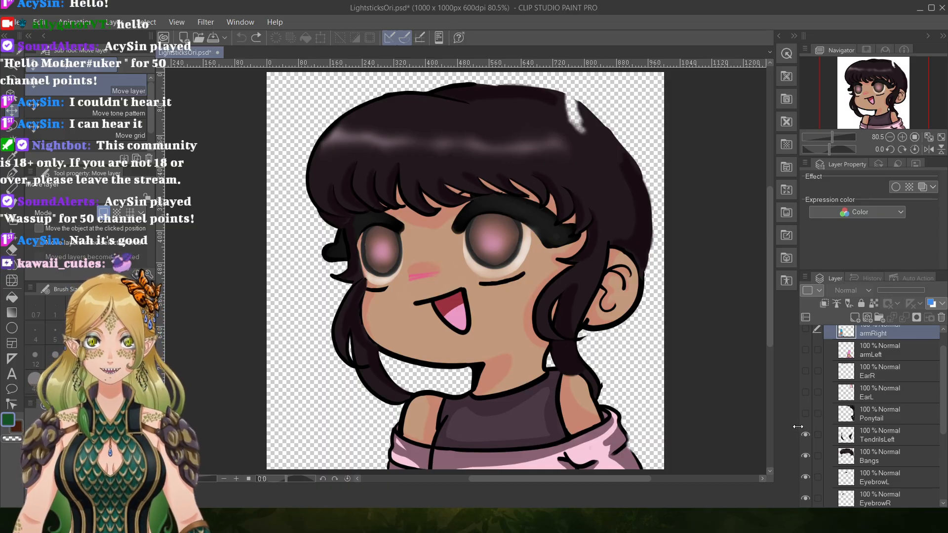
pyautogui.click(806, 435)
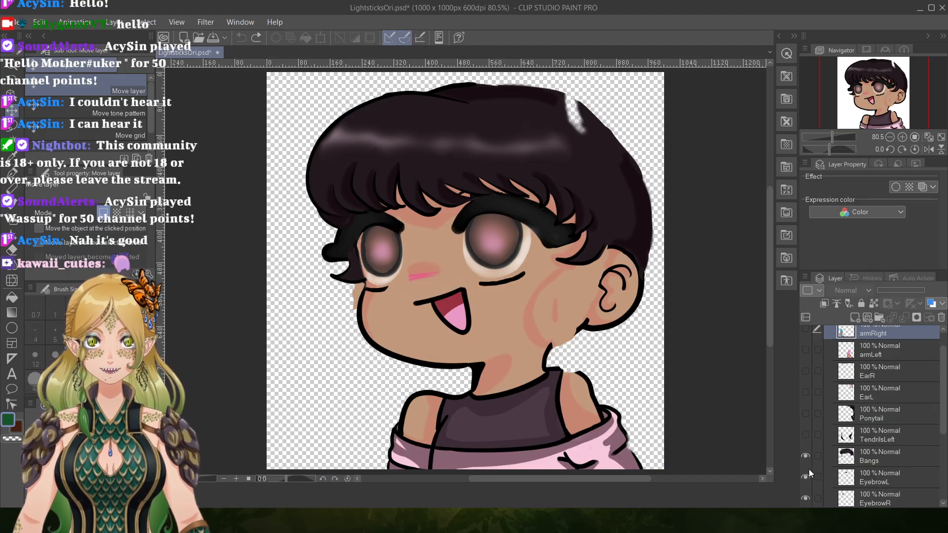
pyautogui.moveTo(945, 428); pyautogui.dragTo(946, 471)
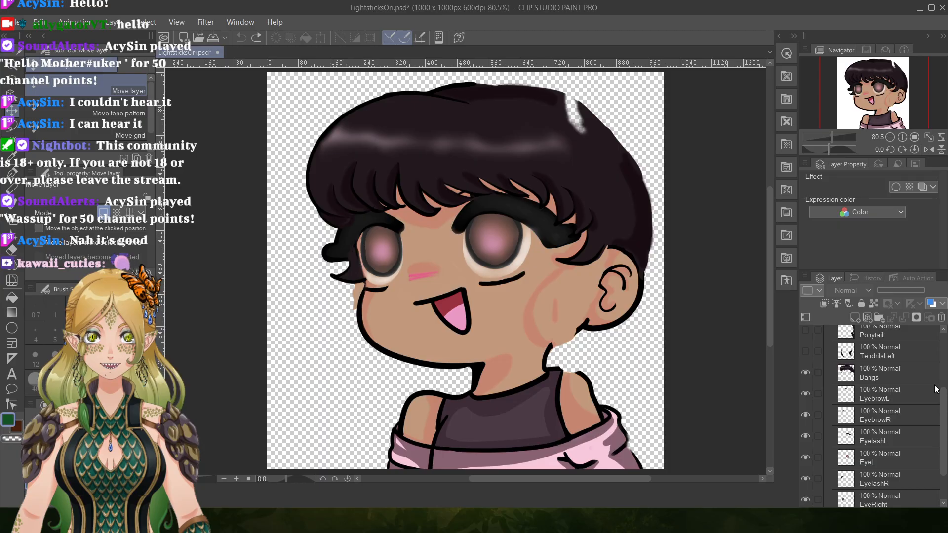
pyautogui.click(805, 372)
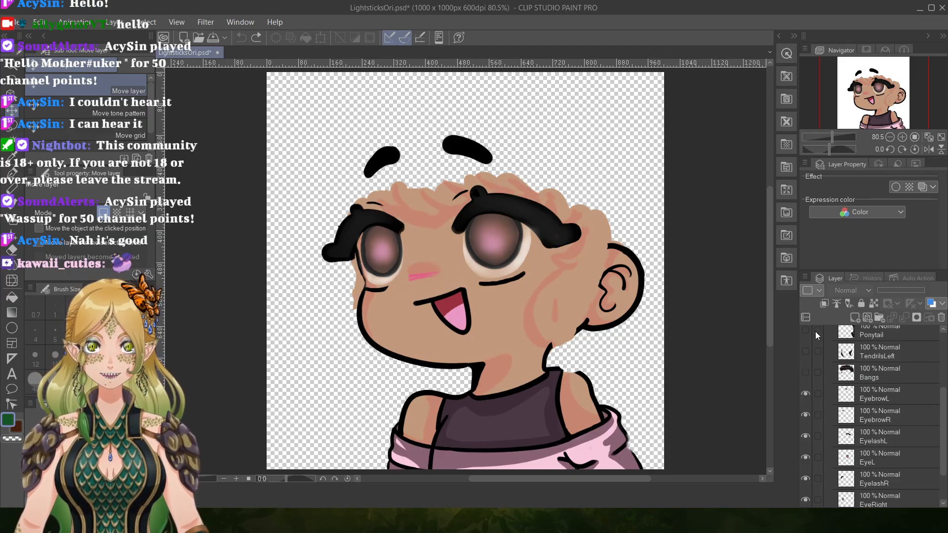
# Hide the EyebrowL, EyebrowR and EyelashL layers.
pyautogui.click(806, 394)
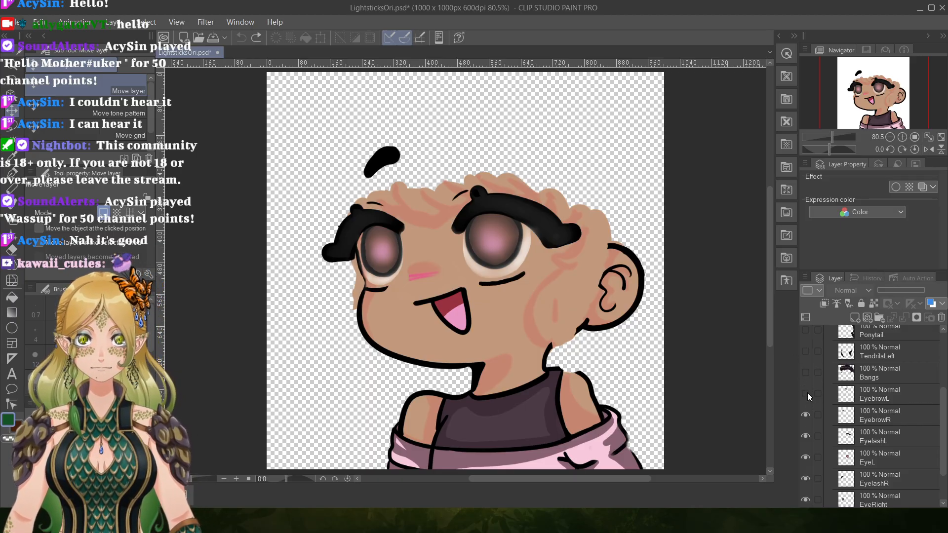
pyautogui.click(805, 393)
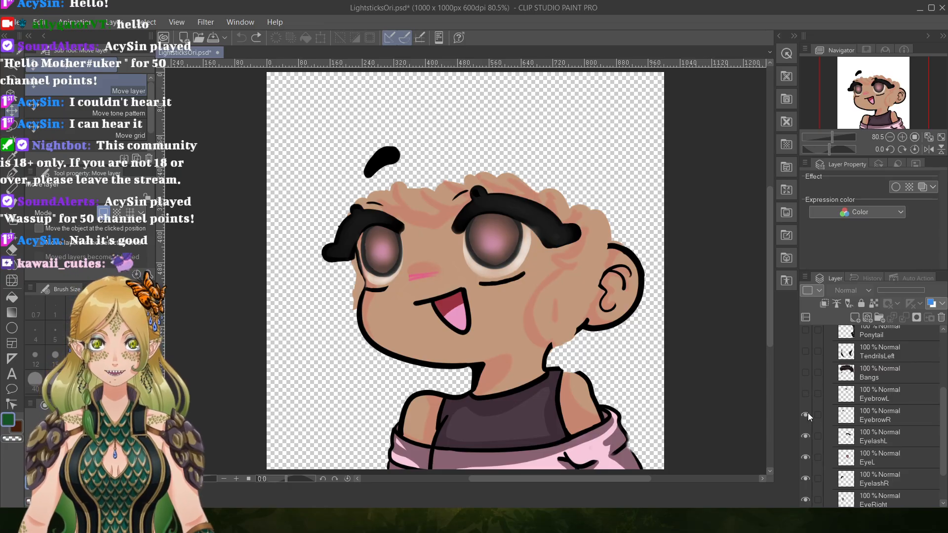
pyautogui.click(806, 414)
pyautogui.click(807, 437)
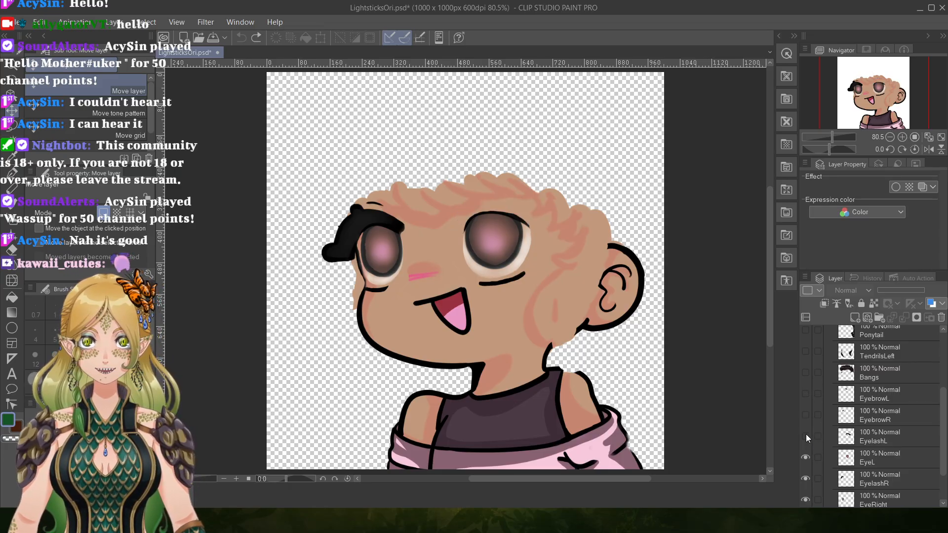
# Toggle the EyelashL layer repeatedly to check the eye drawn beneath it, and leave that layer hidden.
pyautogui.click(806, 436)
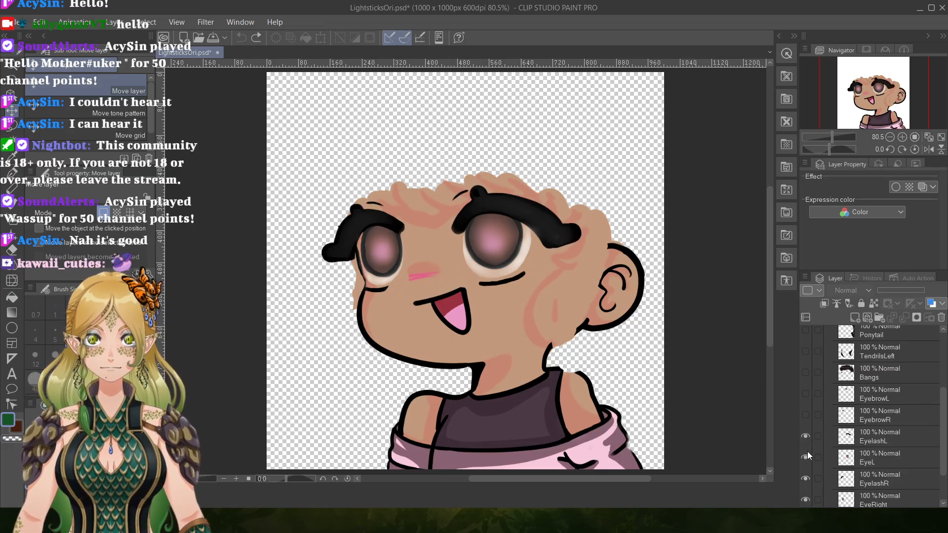
pyautogui.click(807, 452)
pyautogui.click(808, 448)
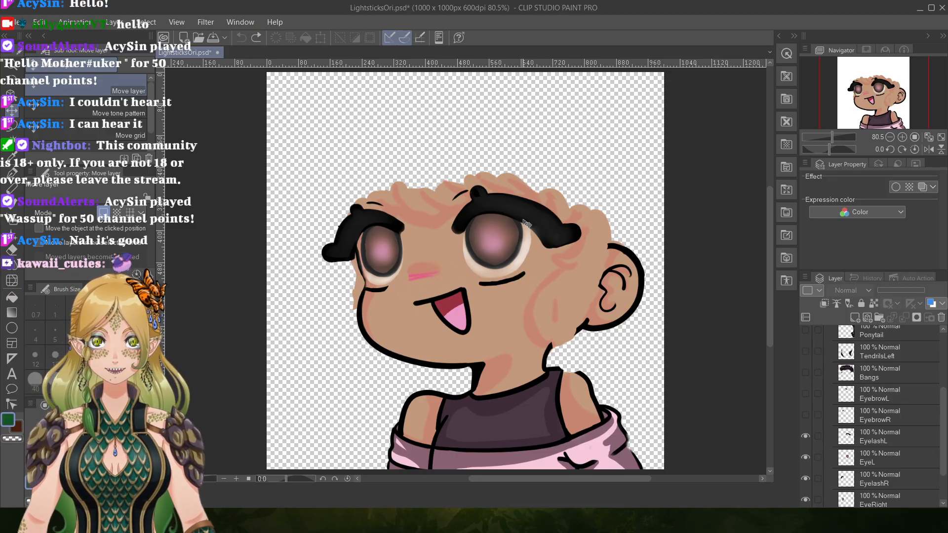
pyautogui.click(806, 436)
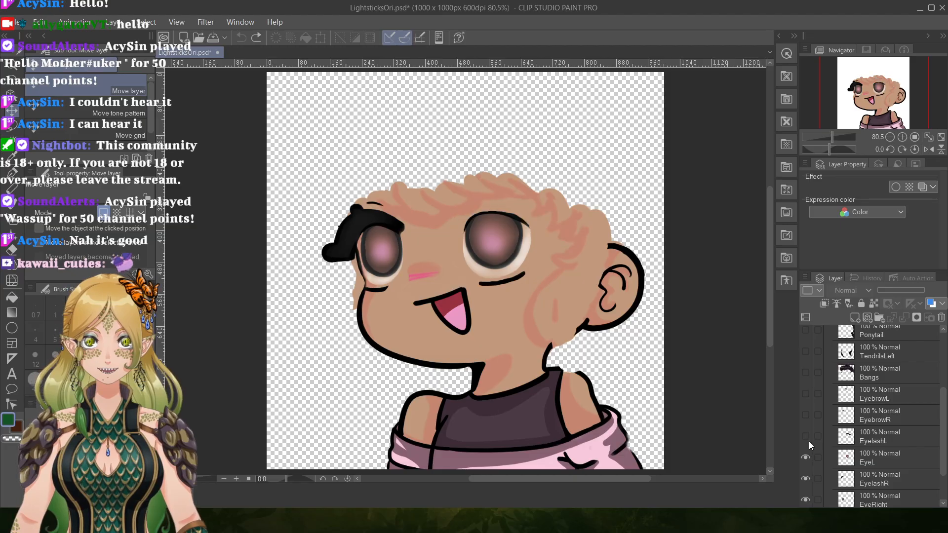
pyautogui.click(806, 436)
pyautogui.click(805, 436)
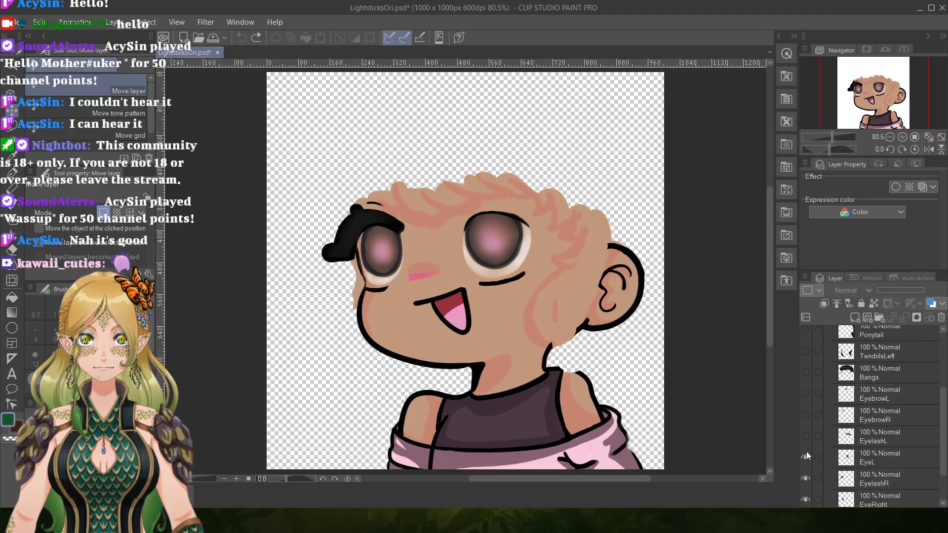
# Hide the EyeL, EyelashR and EyeRight layers, and briefly toggle the base Layer 3 to show the remaining face and body.
pyautogui.click(809, 456)
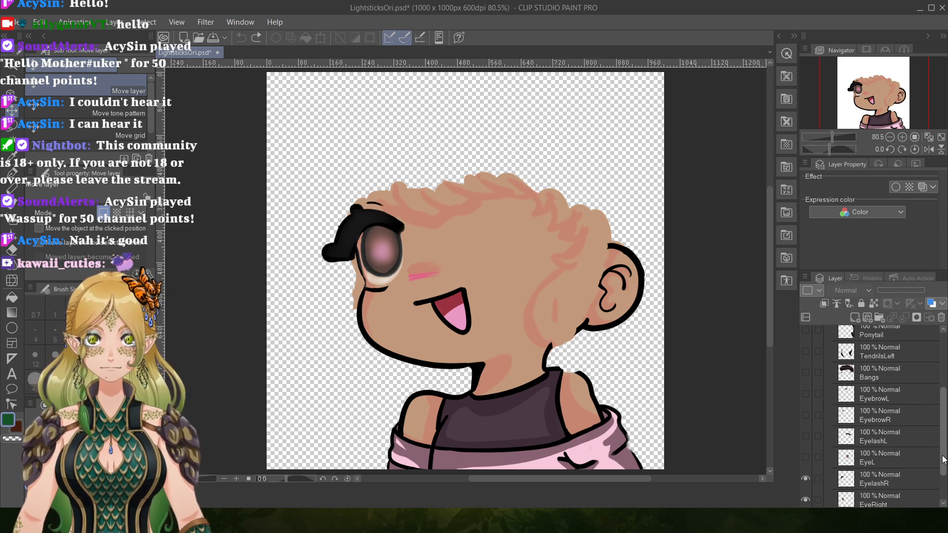
pyautogui.scroll(-2, 944, 460)
pyautogui.click(806, 433)
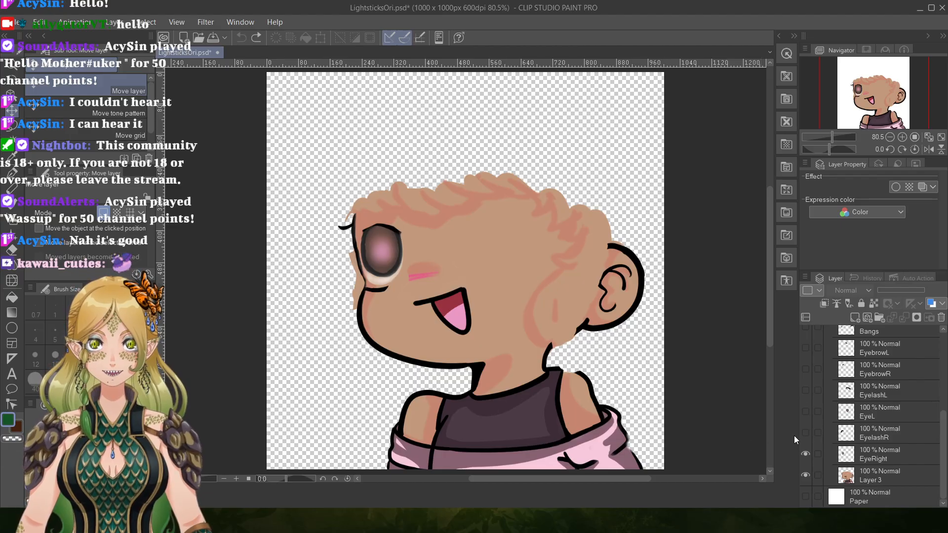
pyautogui.click(806, 453)
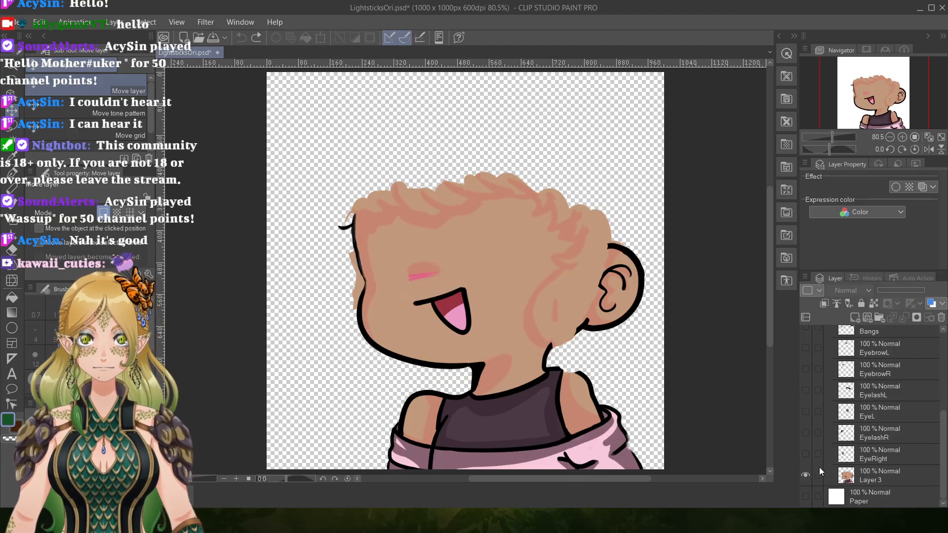
pyautogui.click(806, 475)
pyautogui.click(806, 475)
# Show the EyeRight, EyelashR, EyeL, EyelashL, EyebrowR and EyebrowL layers again.
pyautogui.click(806, 453)
pyautogui.click(806, 432)
pyautogui.click(806, 411)
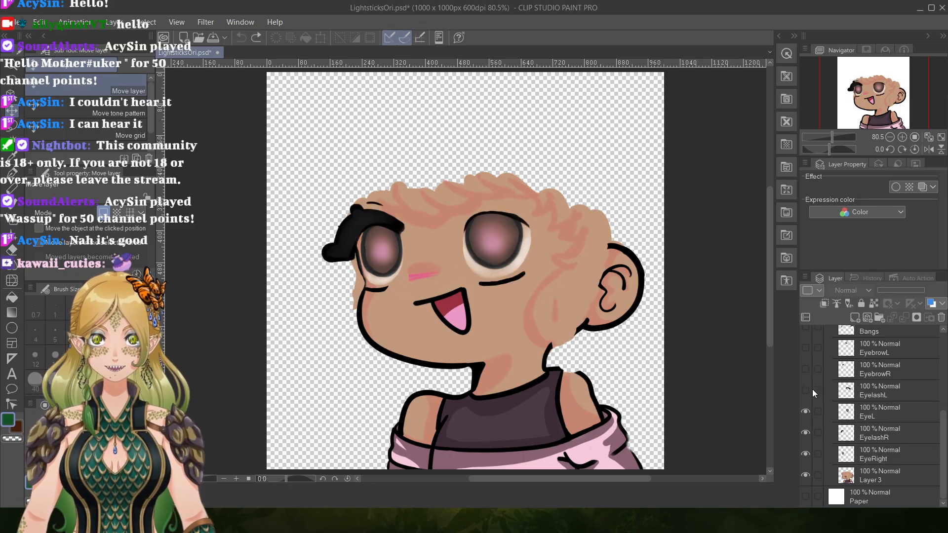
pyautogui.click(806, 391)
pyautogui.click(806, 369)
pyautogui.click(806, 348)
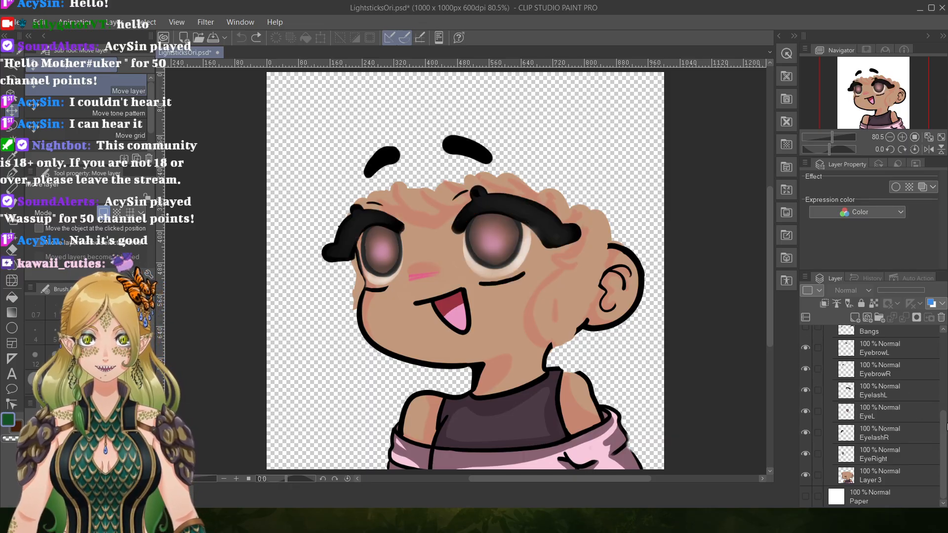
# Show the Bangs, TendrilsLeft, Ponytail and EarL layers again.
pyautogui.scroll(3, 822, 396)
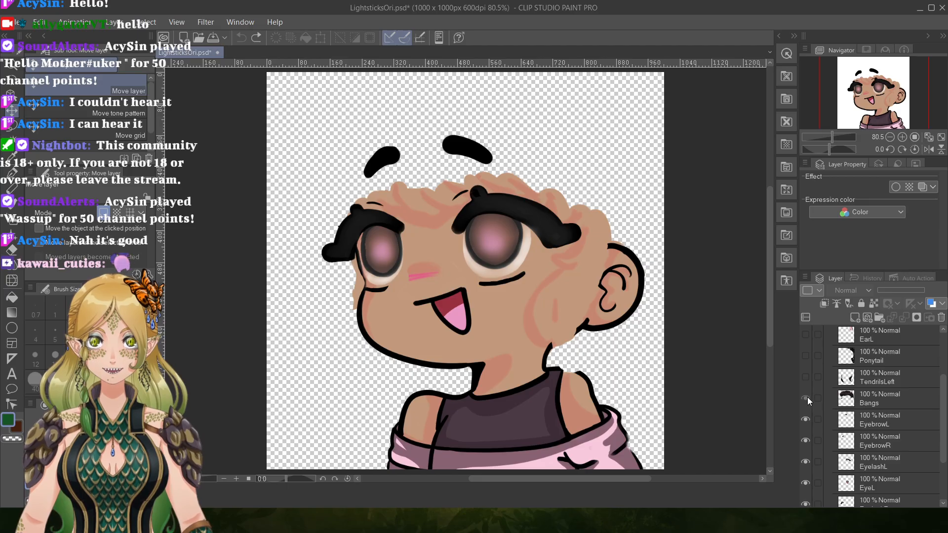
pyautogui.click(805, 398)
pyautogui.click(806, 377)
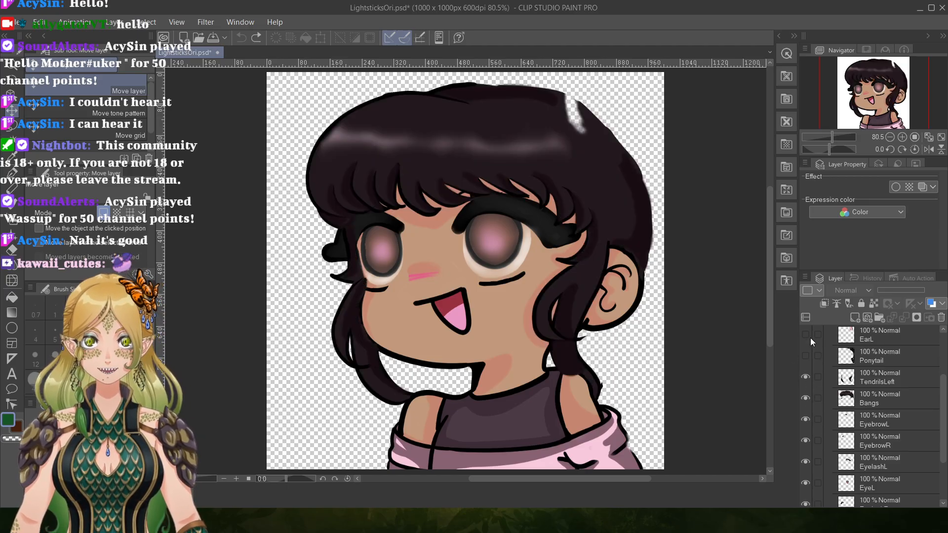
pyautogui.click(806, 355)
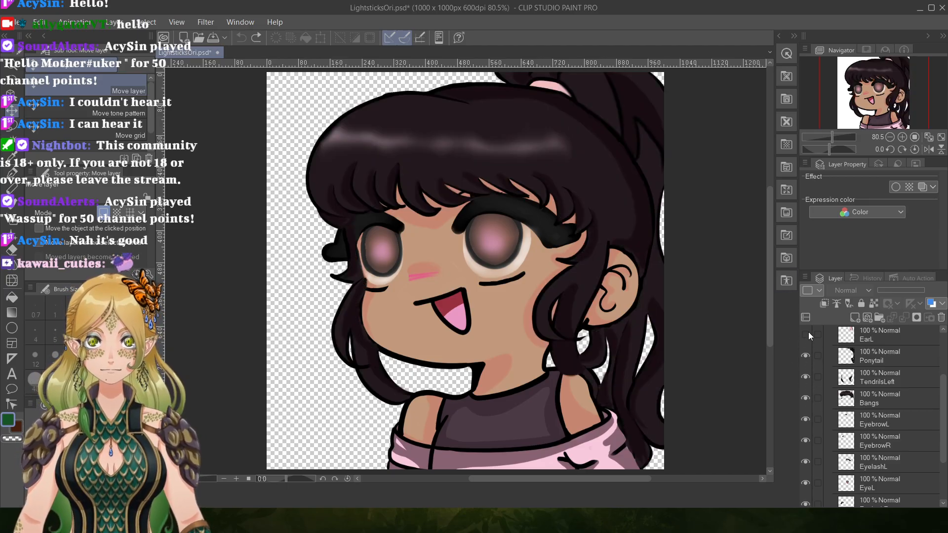
pyautogui.click(806, 335)
# Show the EarR, armLeft and armRight layers again, and save the lightstick emote file.
pyautogui.scroll(2, 946, 361)
pyautogui.scroll(2, 946, 361)
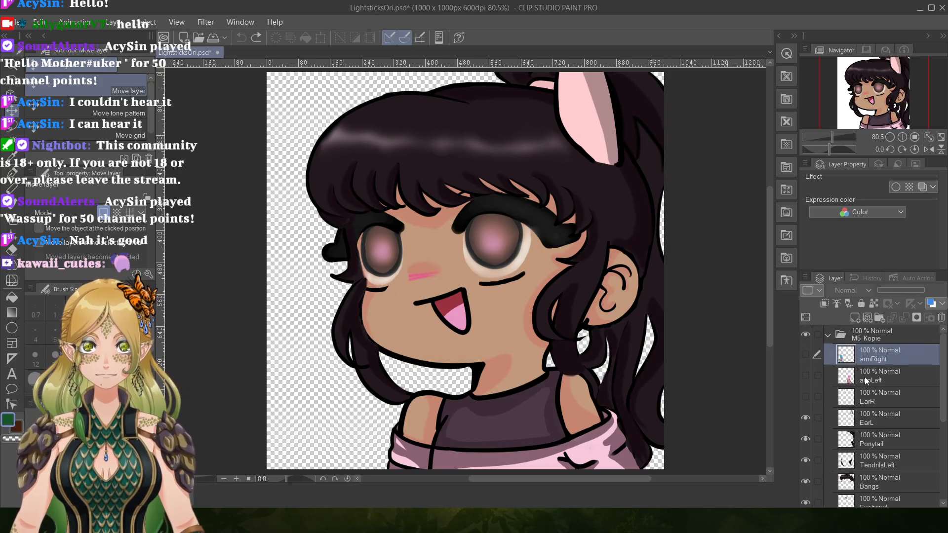
pyautogui.click(806, 396)
pyautogui.click(806, 375)
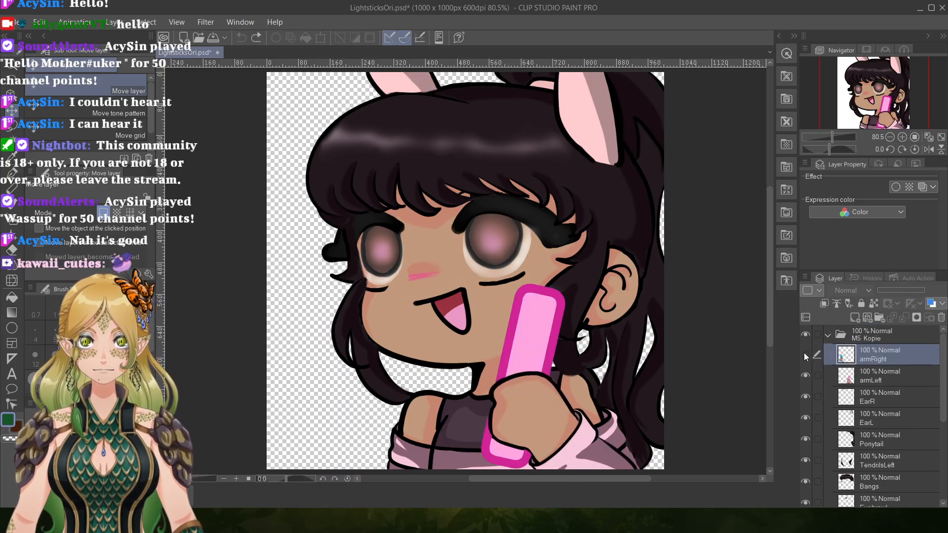
pyautogui.click(805, 354)
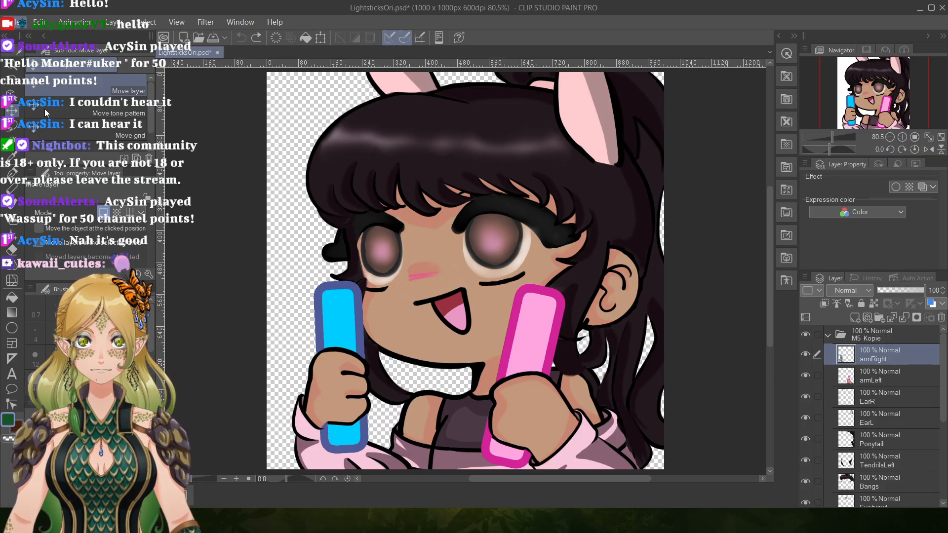
pyautogui.hotkey('ctrl', 's')
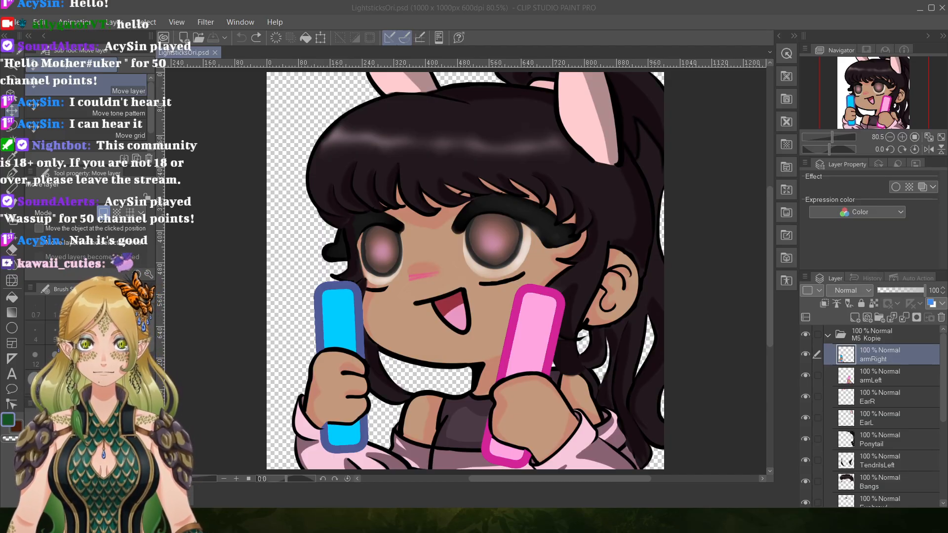
# Switch to Live2D Cubism Editor and load the layered LightsticksOri PSD as a model.
pyautogui.hotkey('alt', 'Tab')
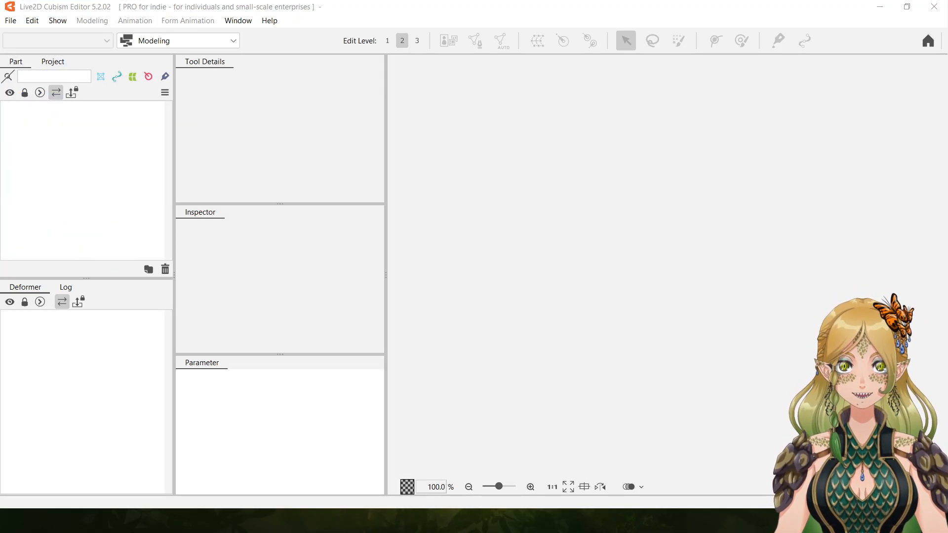
pyautogui.click(11, 21)
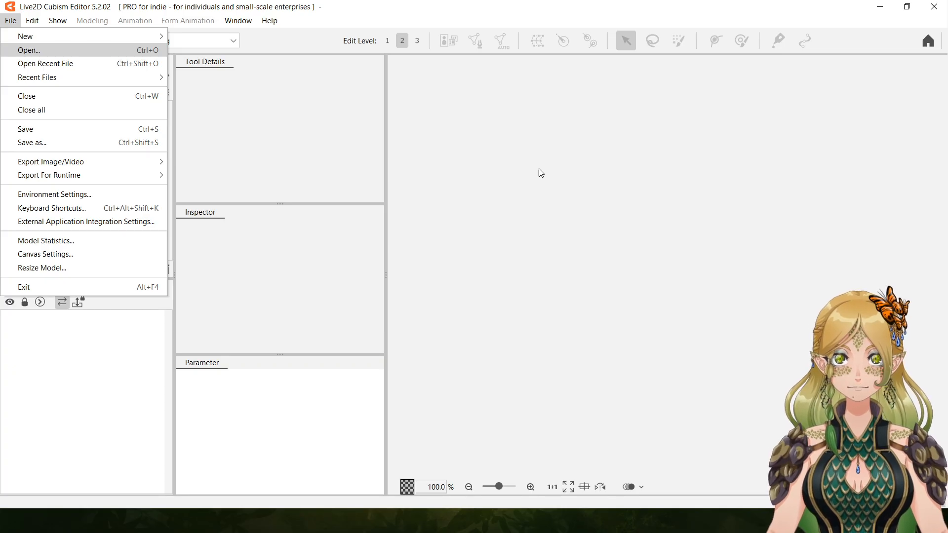
pyautogui.click(501, 173)
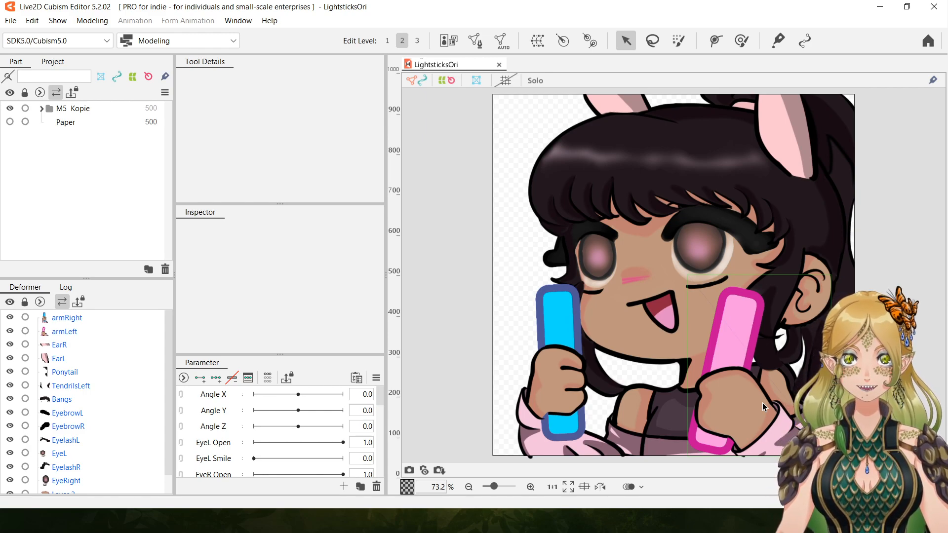
# Expand the M5 Kopie part group and briefly toggle armRight and armLeft to check the imported layers.
pyautogui.click(42, 108)
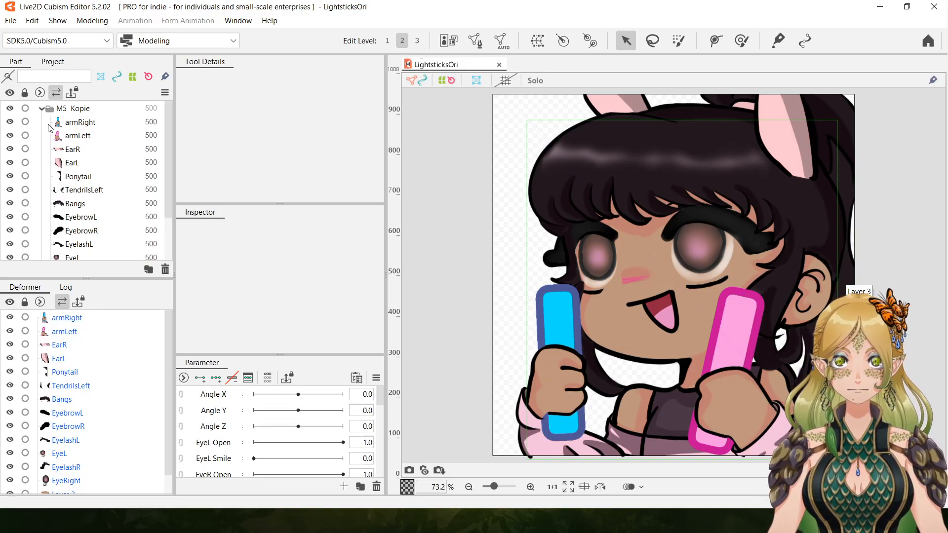
pyautogui.click(10, 122)
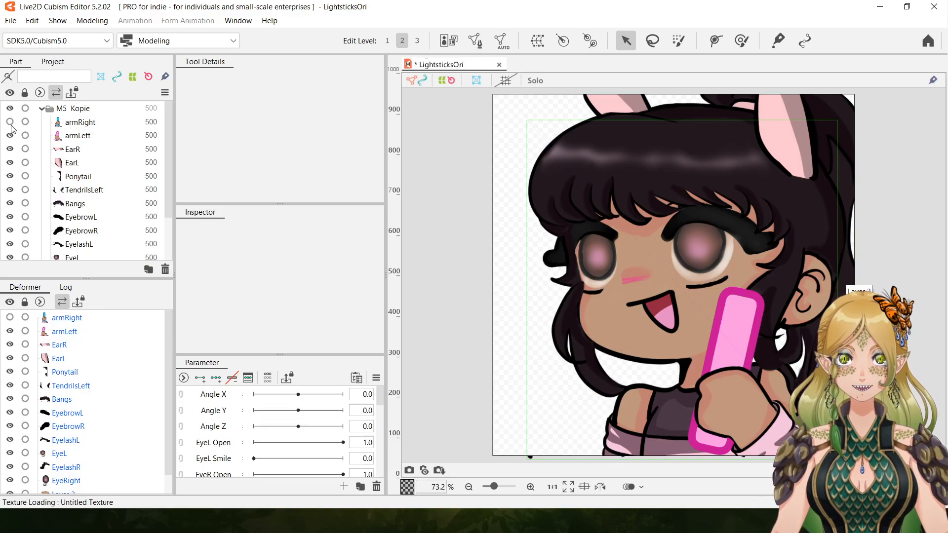
pyautogui.click(10, 122)
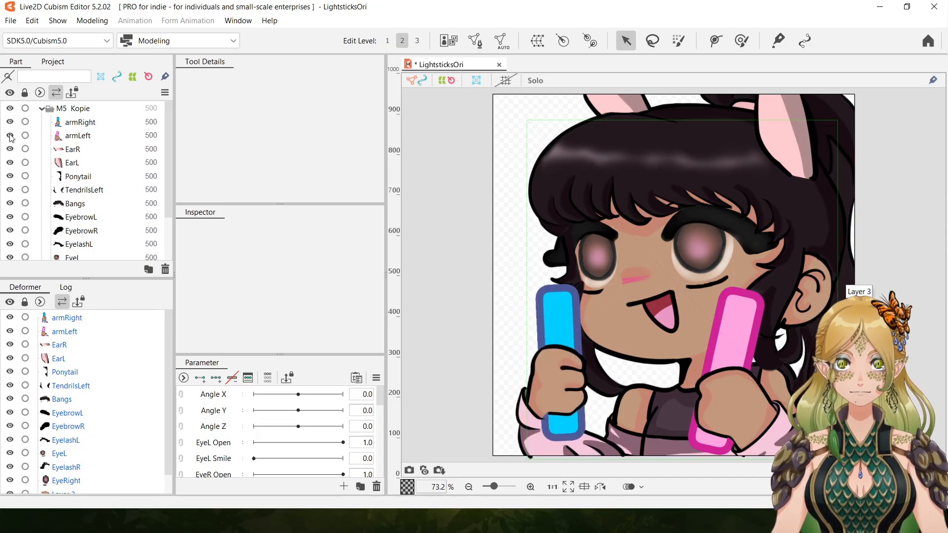
pyautogui.click(9, 135)
pyautogui.click(10, 135)
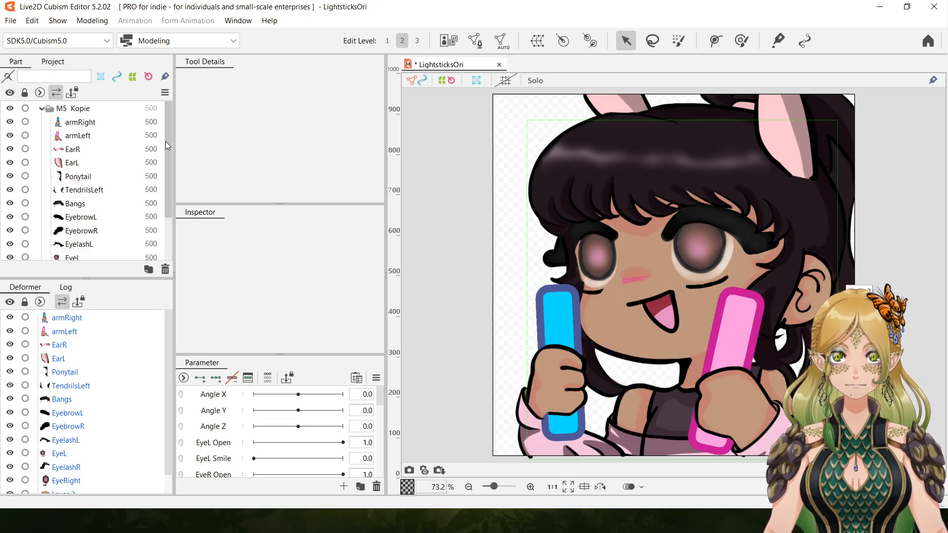
# Select all parts from armRight to Layer 3 and generate automatic meshes for them.
pyautogui.moveTo(171, 164); pyautogui.dragTo(188, 108)
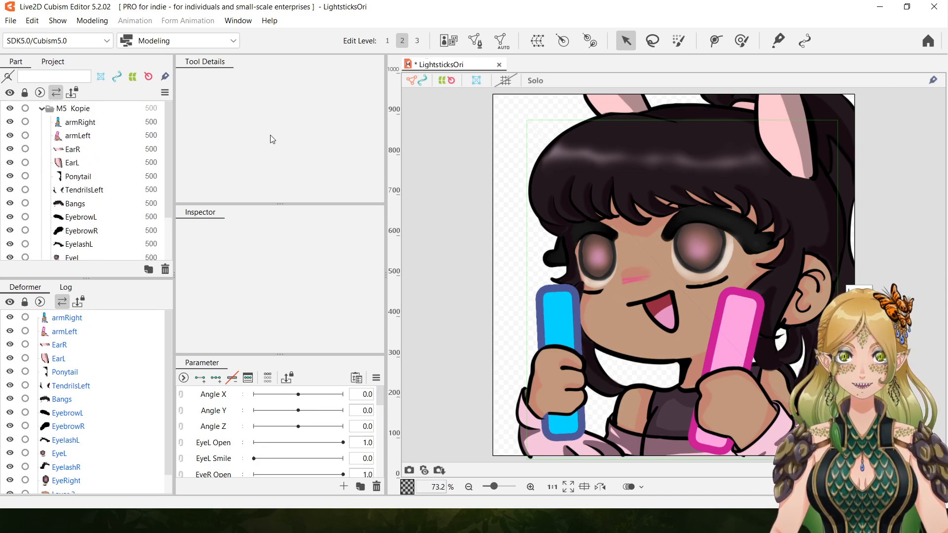
pyautogui.click(90, 124)
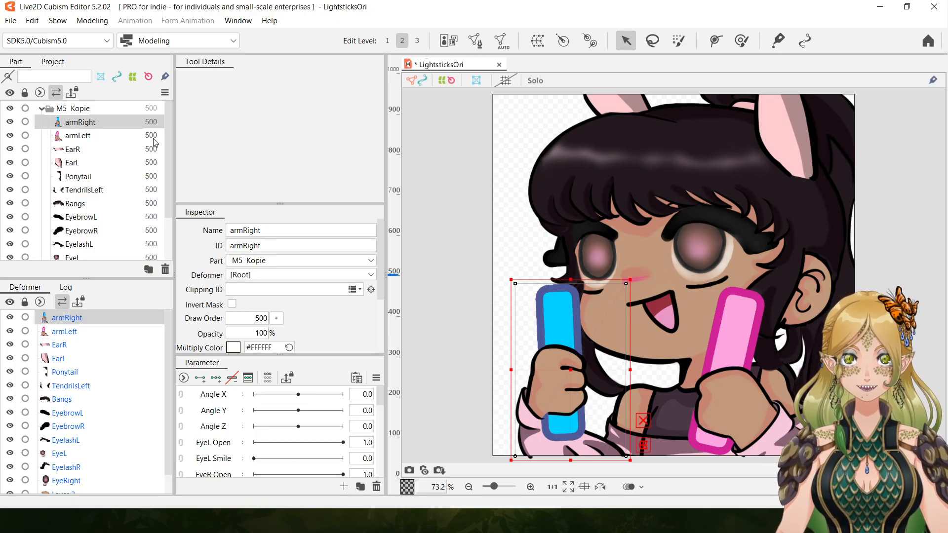
pyautogui.moveTo(167, 146); pyautogui.dragTo(189, 182)
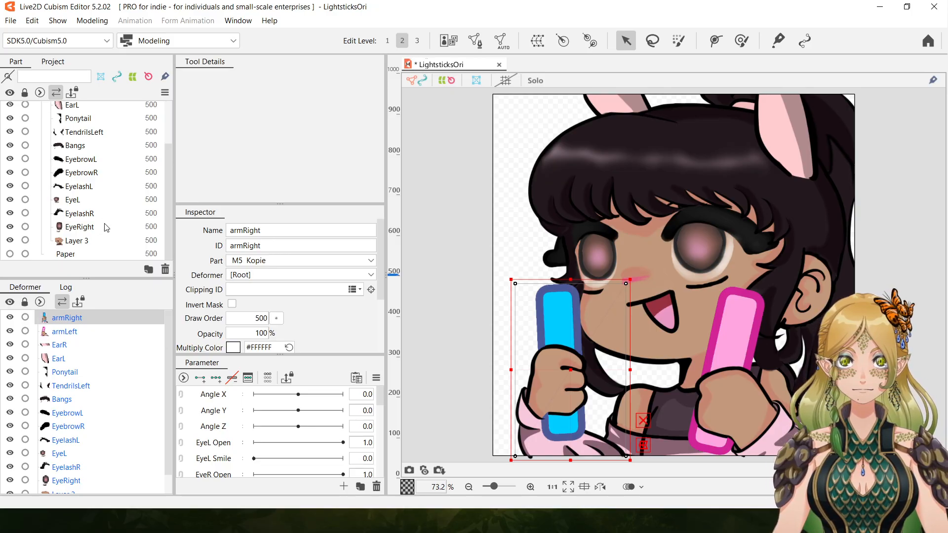
pyautogui.keyDown('shift'); pyautogui.click(73, 242); pyautogui.keyUp('shift')
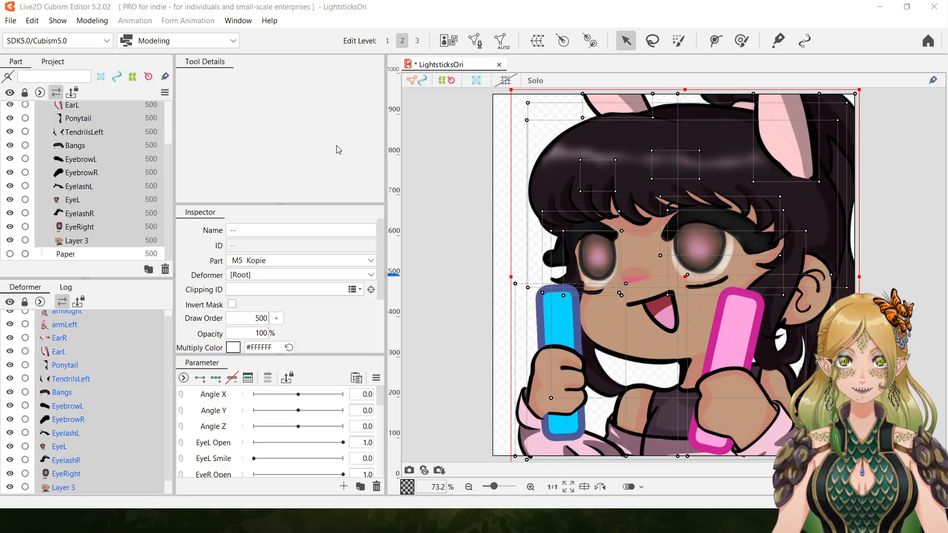
pyautogui.hotkey('ctrl', 'a')
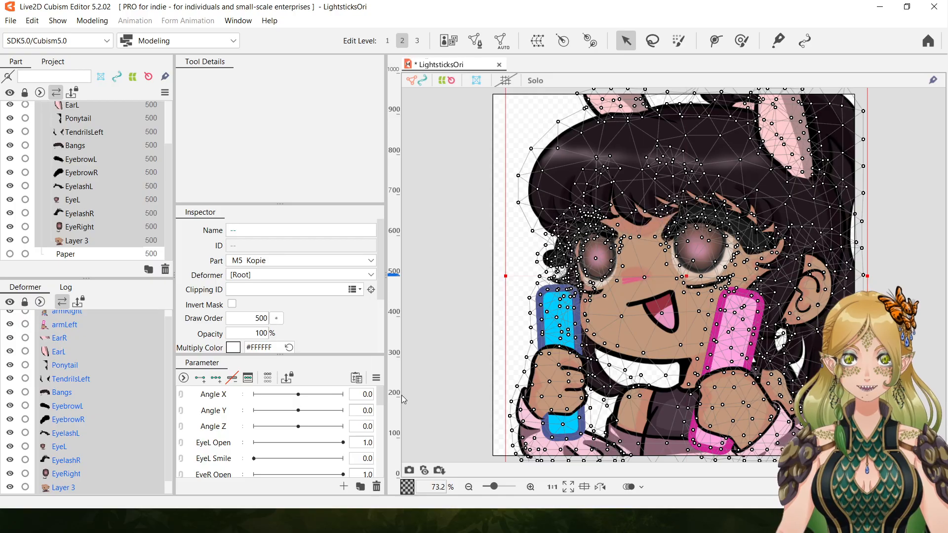
# Add two keys to the Breath parameter, at 0.0 and 1.0, for all selected parts.
pyautogui.moveTo(379, 399)
pyautogui.mouseDown()
pyautogui.moveTo(382, 407)
pyautogui.moveTo(382, 395)
pyautogui.mouseUp()
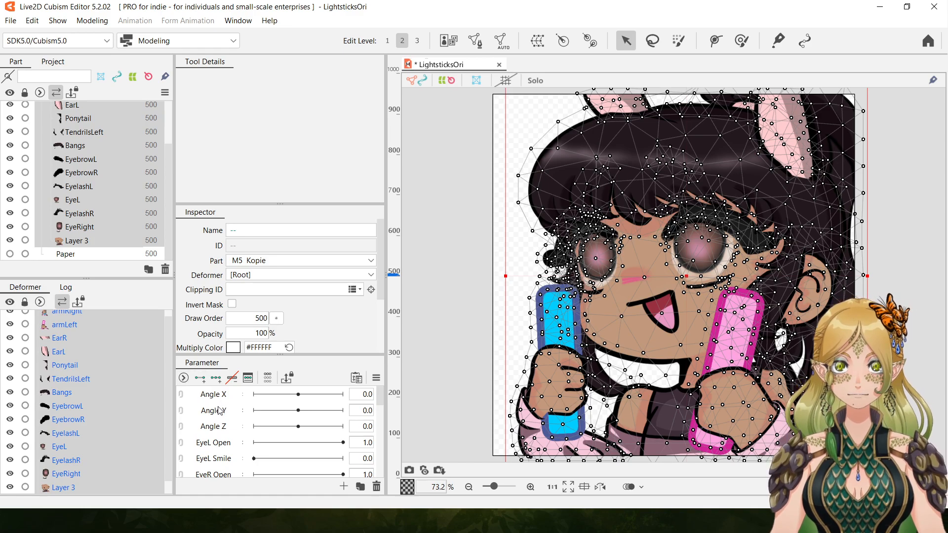
pyautogui.moveTo(380, 398); pyautogui.dragTo(377, 471)
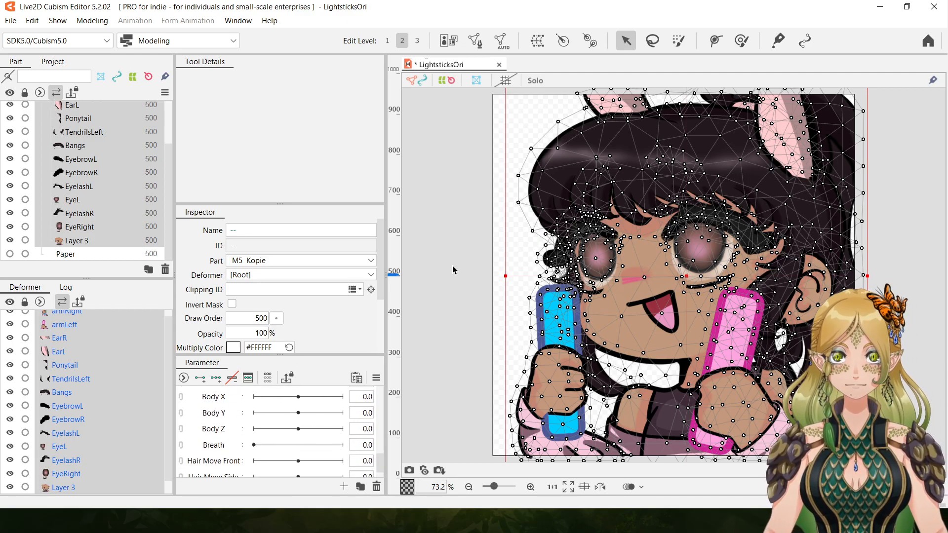
pyautogui.click(469, 487)
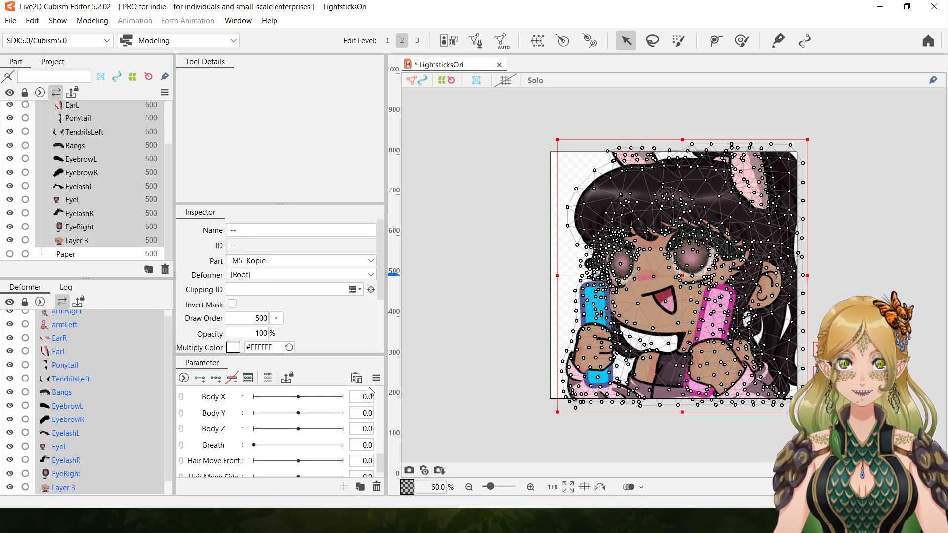
pyautogui.click(221, 447)
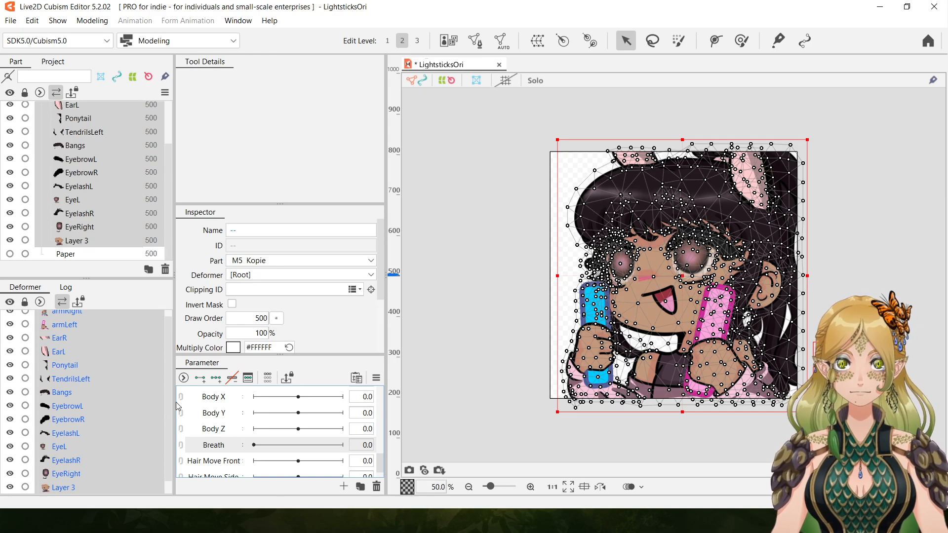
pyautogui.click(205, 384)
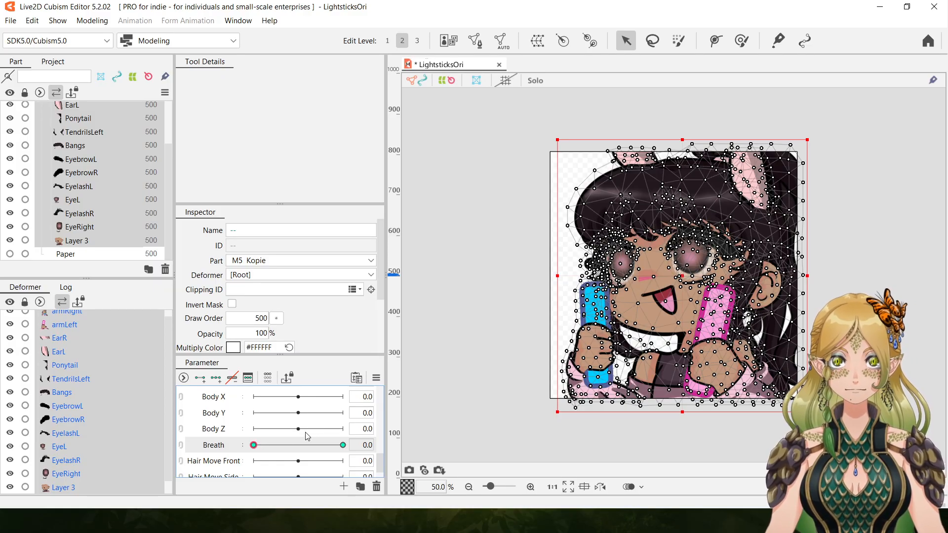
# Set Breath to 1.0 and stretch all selected parts slightly upward, keeping their lower edge in place.
pyautogui.click(342, 445)
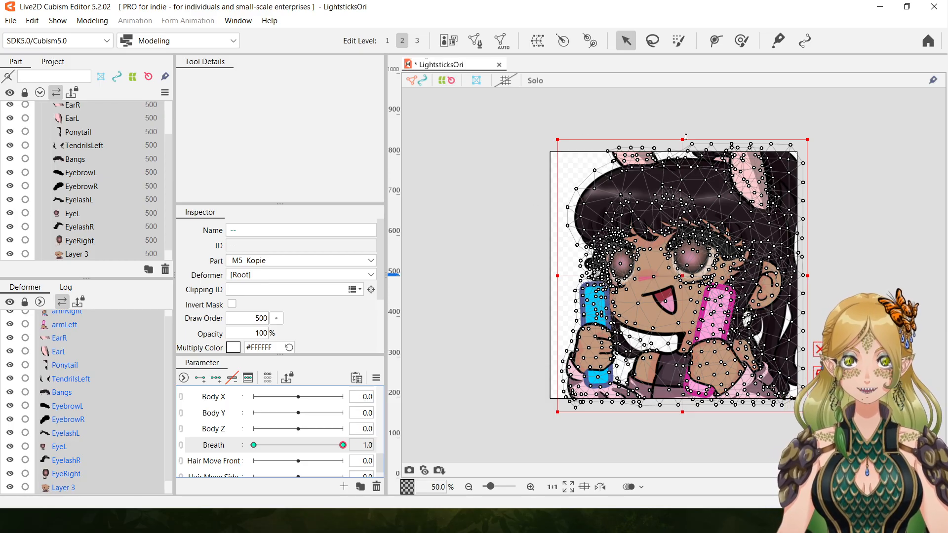
pyautogui.moveTo(683, 140); pyautogui.dragTo(683, 130)
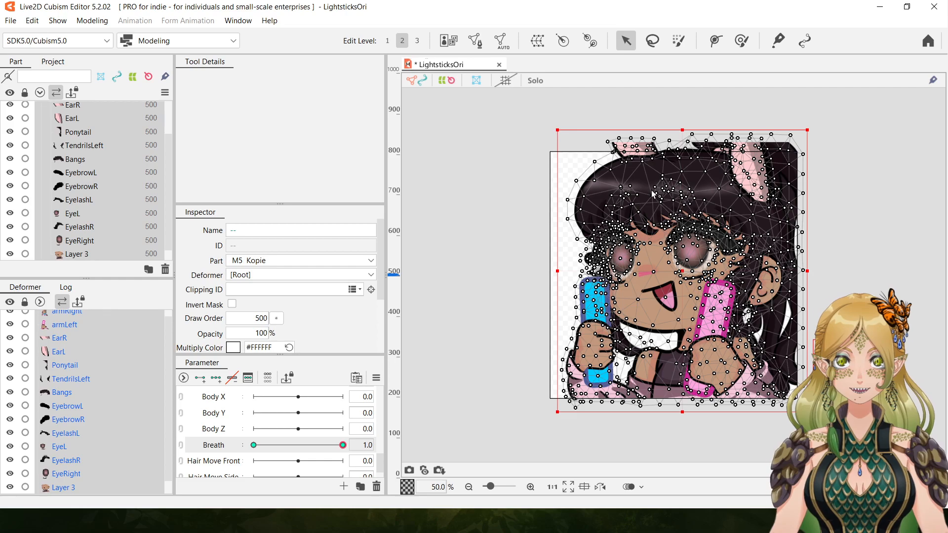
# Preview the breathing movement by sweeping Breath between 0.0 and 1.0 and briefly running the random pose playback.
pyautogui.moveTo(342, 446); pyautogui.dragTo(412, 455)
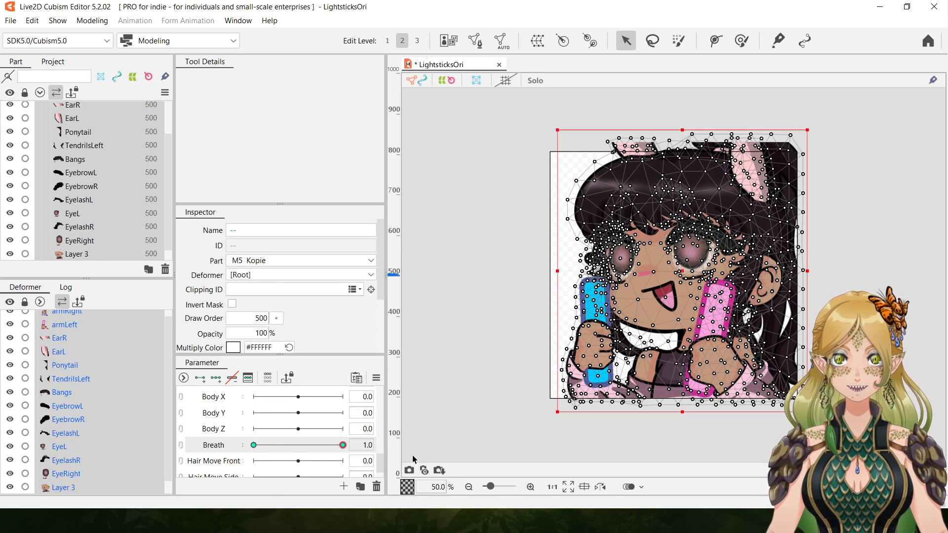
pyautogui.moveTo(342, 446); pyautogui.dragTo(178, 456)
pyautogui.moveTo(255, 446); pyautogui.dragTo(401, 447)
pyautogui.moveTo(342, 446); pyautogui.dragTo(180, 455)
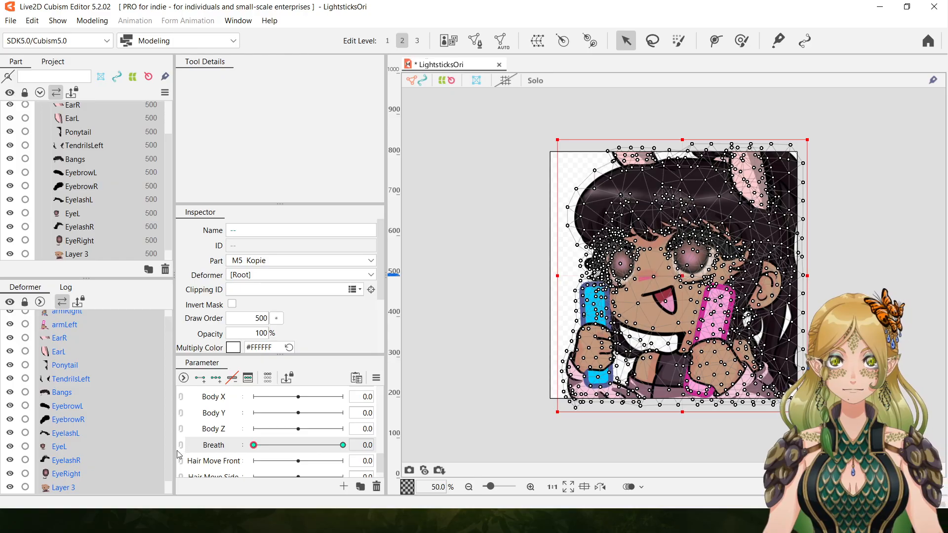
pyautogui.moveTo(253, 446); pyautogui.dragTo(414, 449)
pyautogui.moveTo(342, 446); pyautogui.dragTo(212, 451)
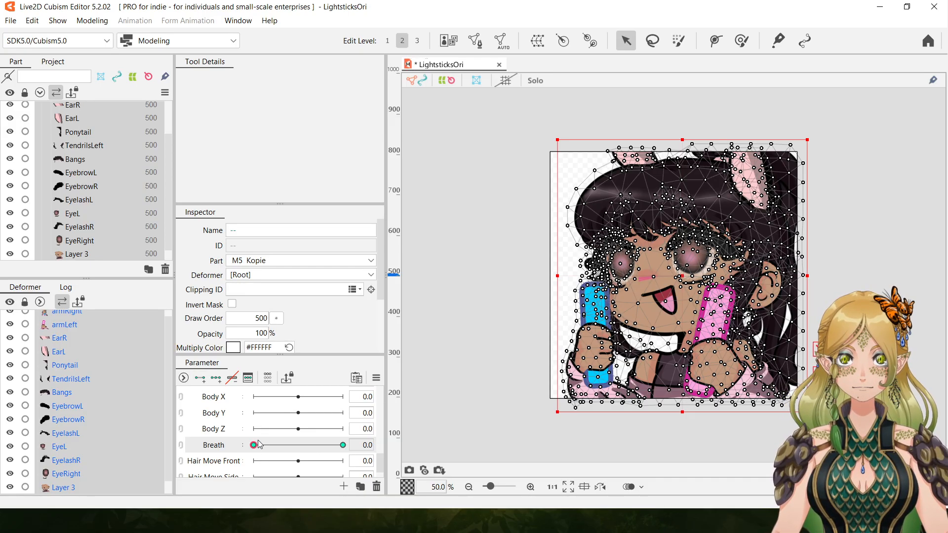
pyautogui.click(342, 445)
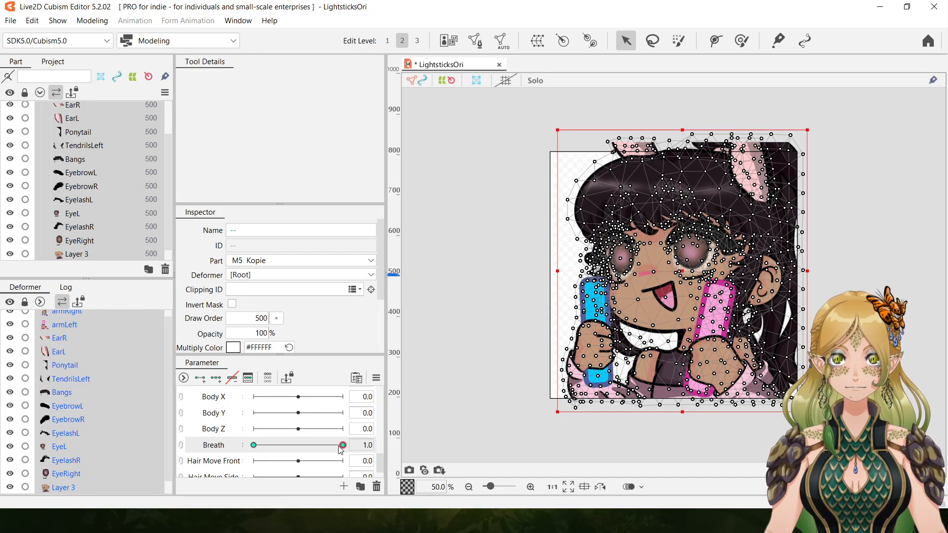
pyautogui.click(253, 445)
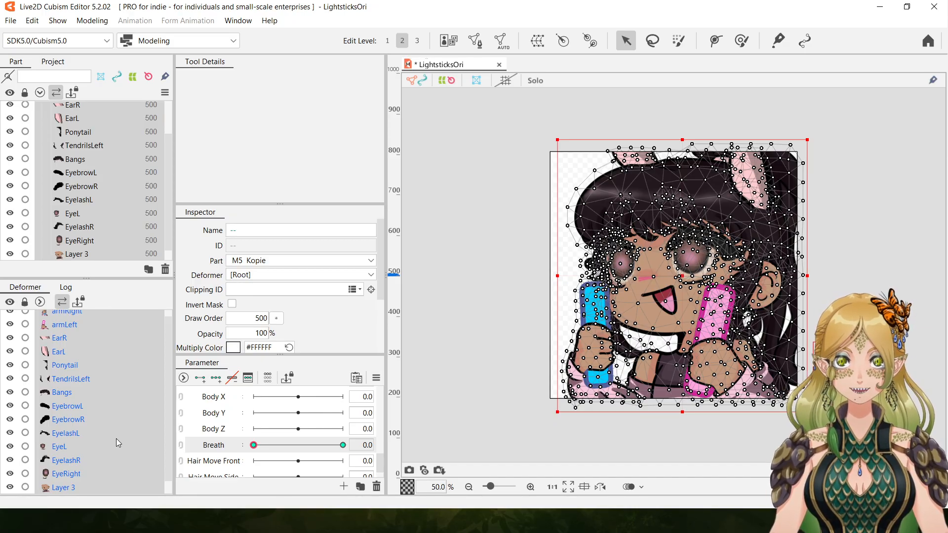
pyautogui.click(929, 487)
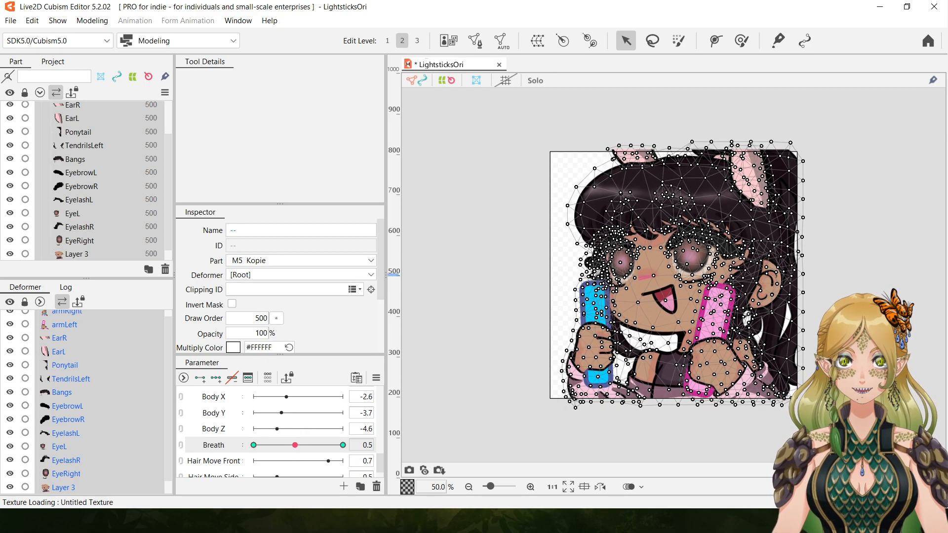
pyautogui.click(930, 487)
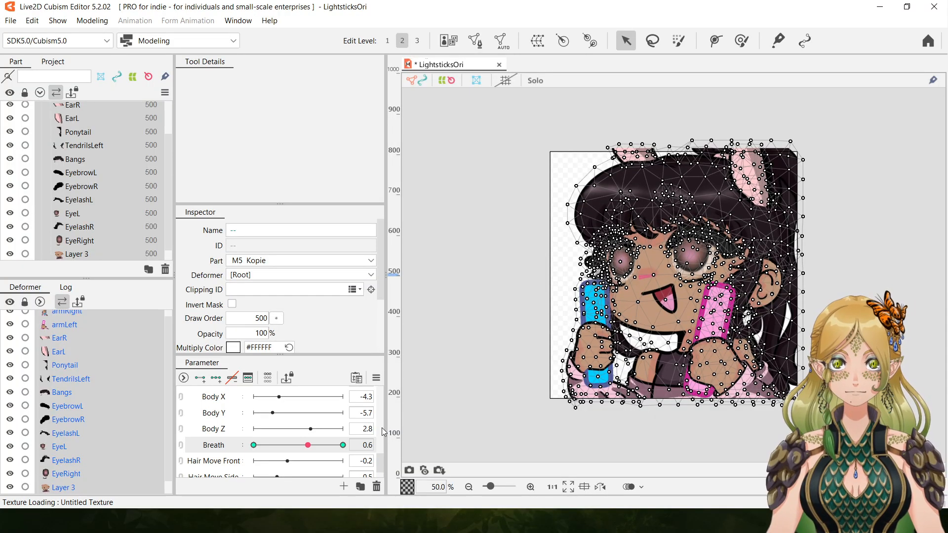
# Stretch all selected parts slightly further upward at Breath 1.0, keeping their lower edge in place, and return Breath to 0.0.
pyautogui.moveTo(308, 445); pyautogui.dragTo(406, 452)
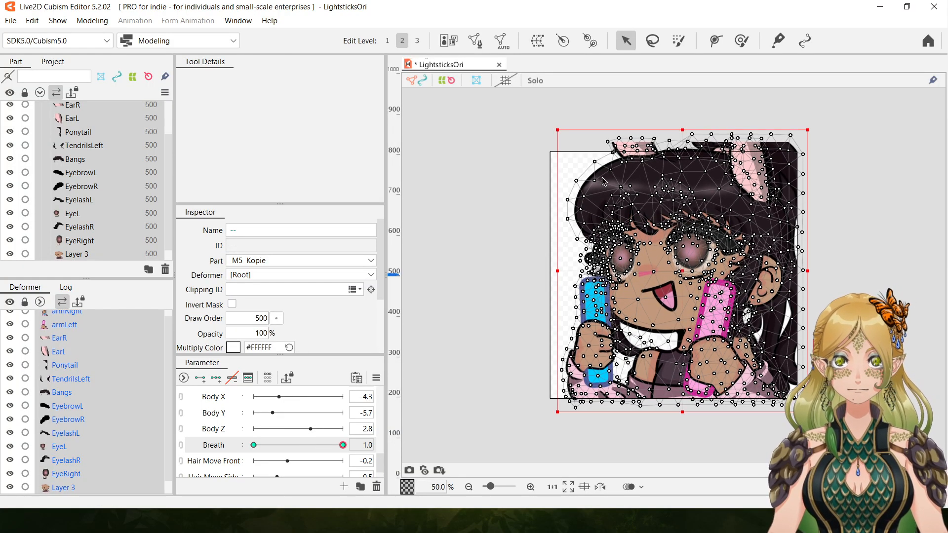
pyautogui.moveTo(683, 129); pyautogui.dragTo(682, 123)
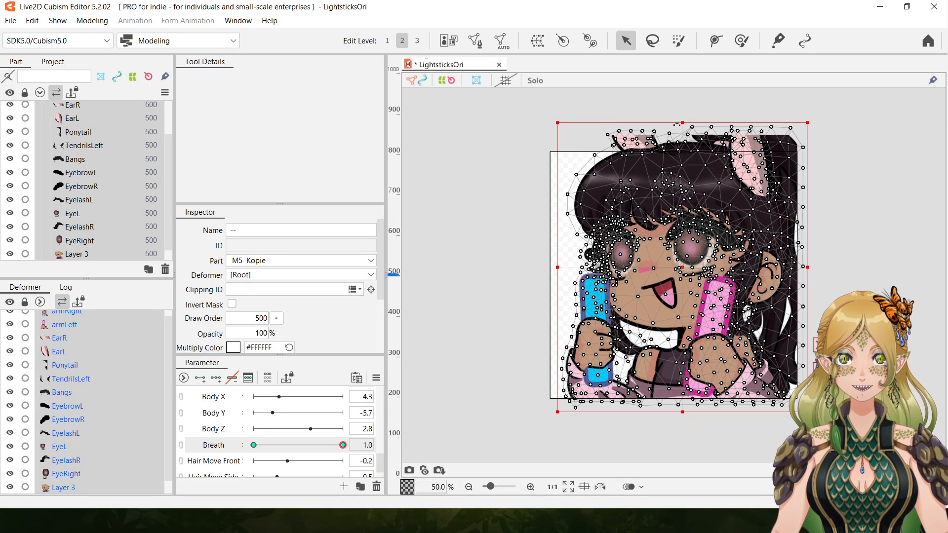
pyautogui.moveTo(343, 445); pyautogui.dragTo(146, 447)
pyautogui.moveTo(253, 445); pyautogui.dragTo(134, 461)
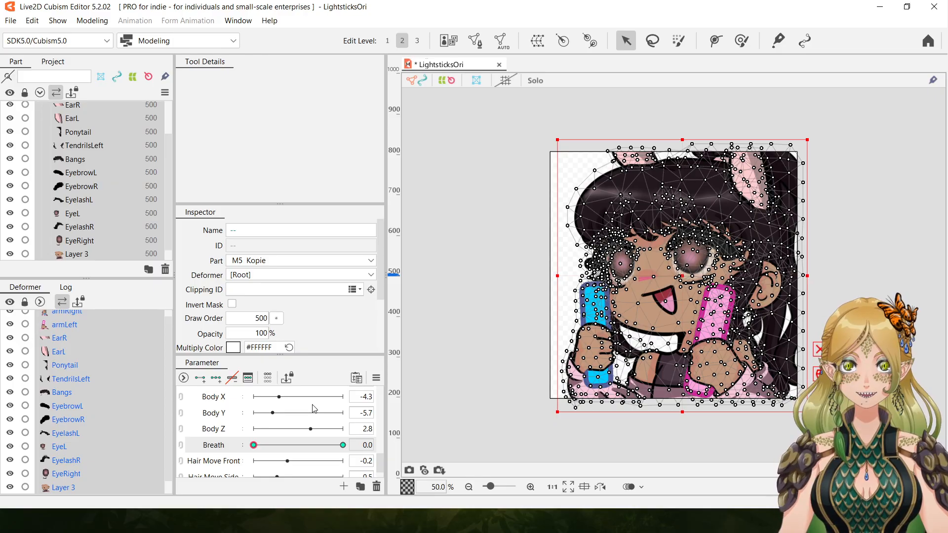
# Preview the taller breathing stretch with random poses and reset Breath to 0.0.
pyautogui.moveTo(682, 140); pyautogui.dragTo(682, 128)
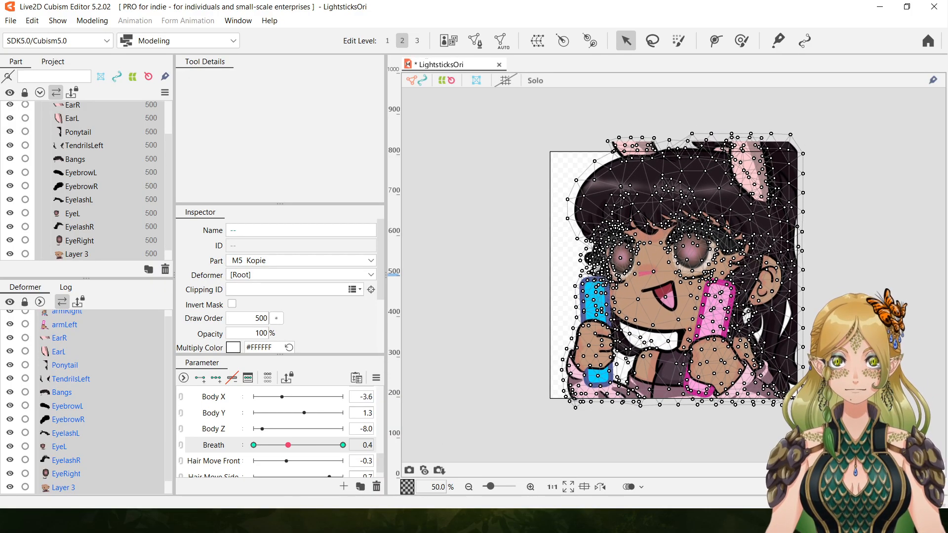
pyautogui.moveTo(322, 445); pyautogui.dragTo(252, 446)
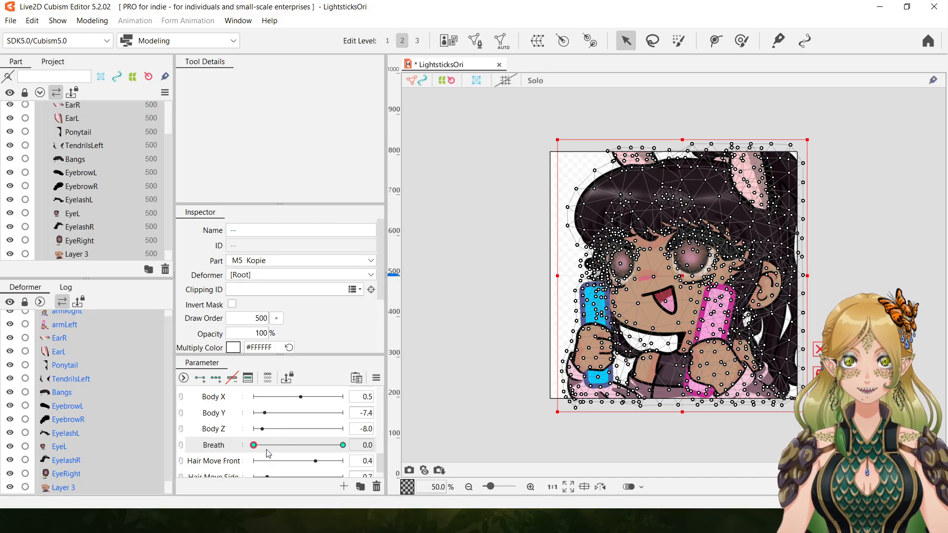
pyautogui.moveTo(253, 445)
pyautogui.mouseDown()
pyautogui.moveTo(284, 446)
pyautogui.moveTo(252, 446)
pyautogui.mouseUp()
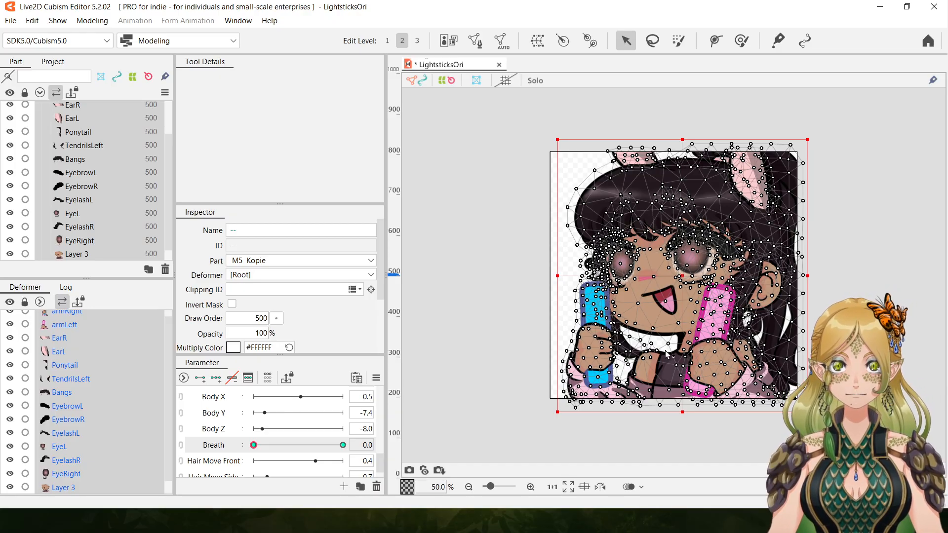
# Select only armRight, add two keys to Angle X at -30.0 and 30.0, and set Angle X to 30.0.
pyautogui.scroll(5, 381, 463)
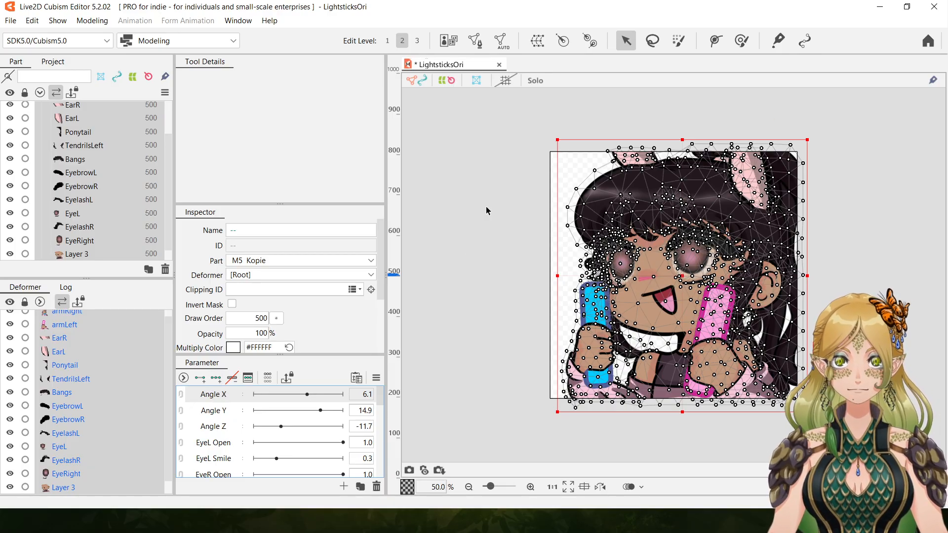
pyautogui.click(504, 319)
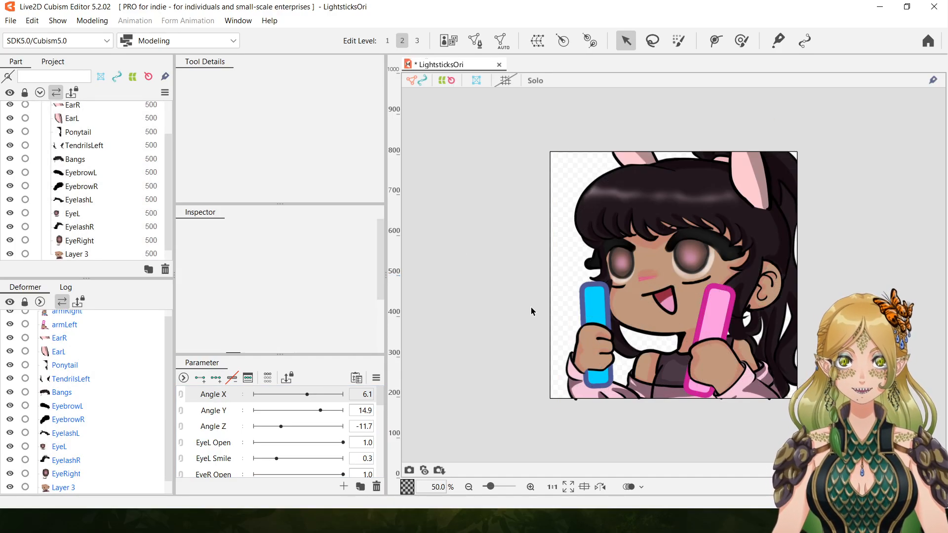
pyautogui.click(591, 381)
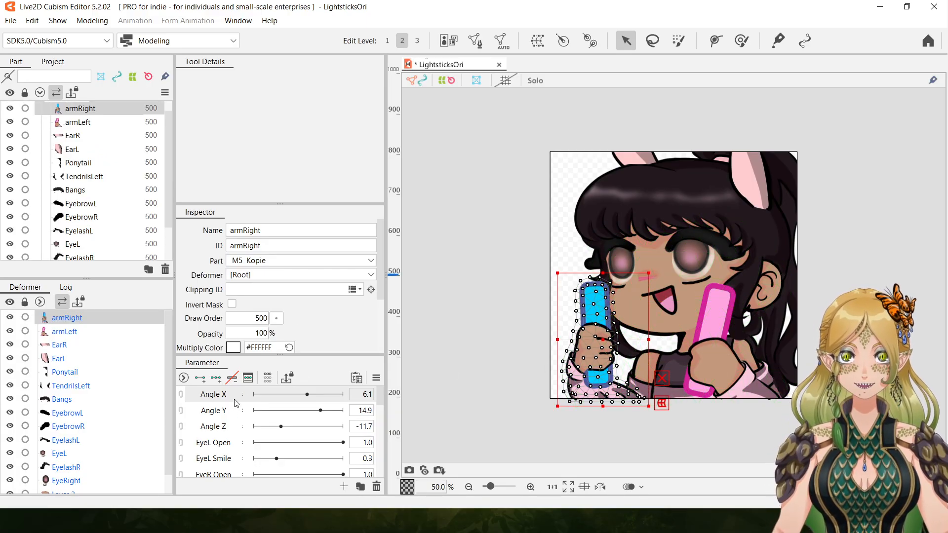
pyautogui.click(200, 378)
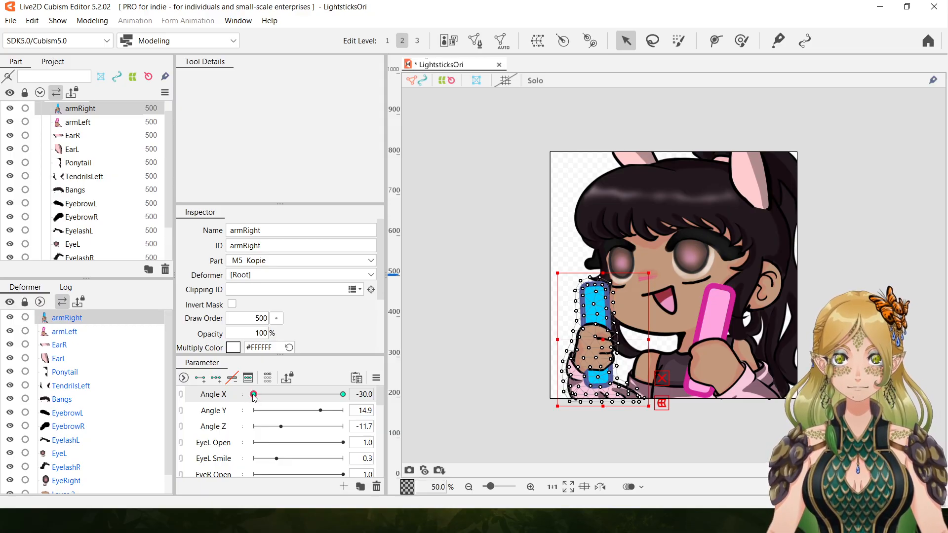
pyautogui.moveTo(253, 394); pyautogui.dragTo(213, 391)
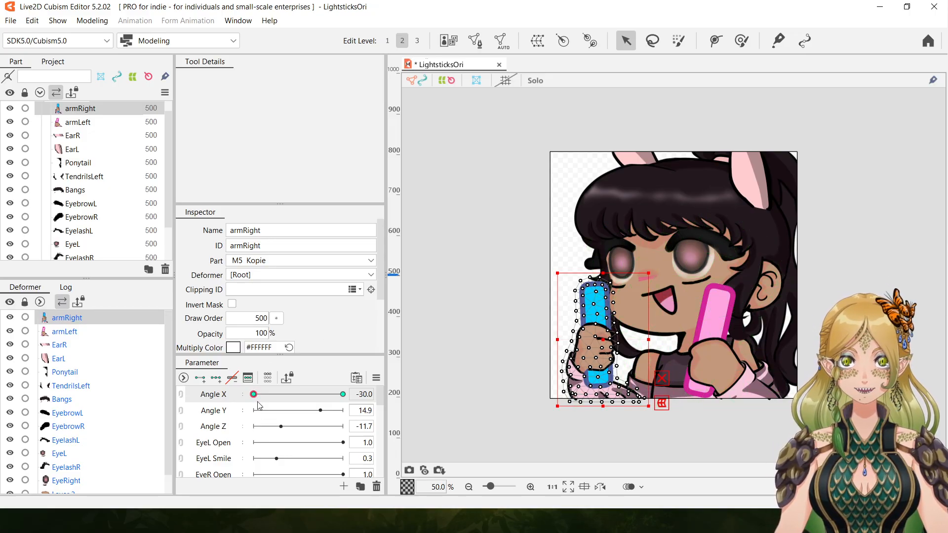
pyautogui.moveTo(254, 395); pyautogui.dragTo(381, 404)
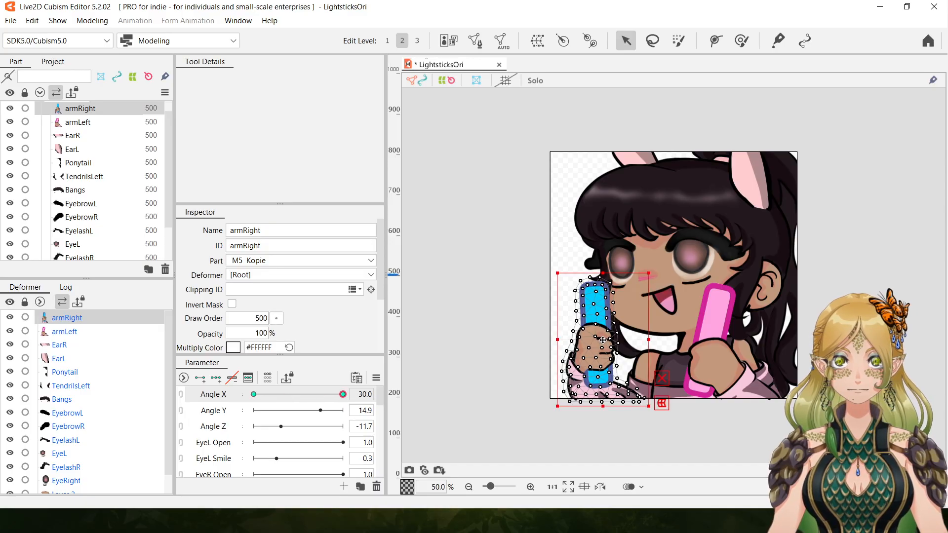
pyautogui.click(531, 487)
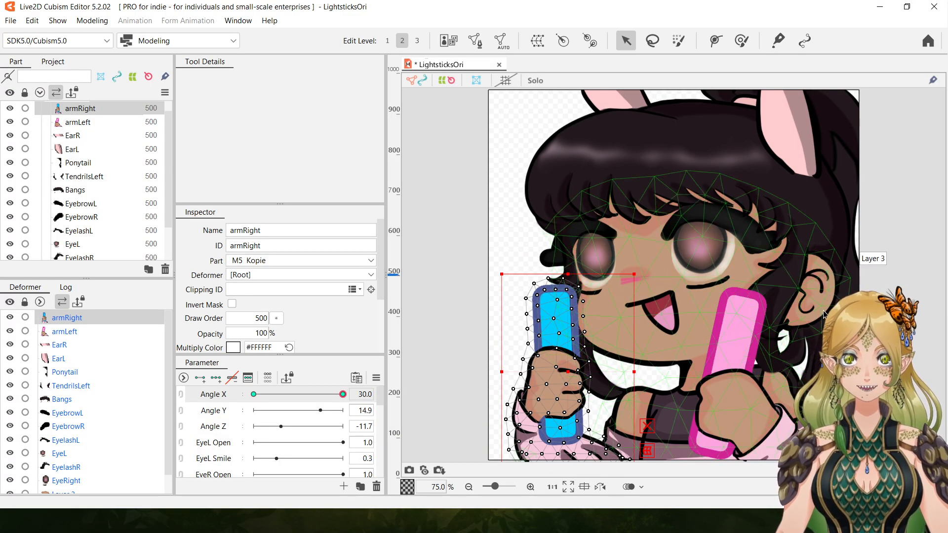
pyautogui.moveTo(895, 321); pyautogui.dragTo(873, 273)
pyautogui.click(532, 487)
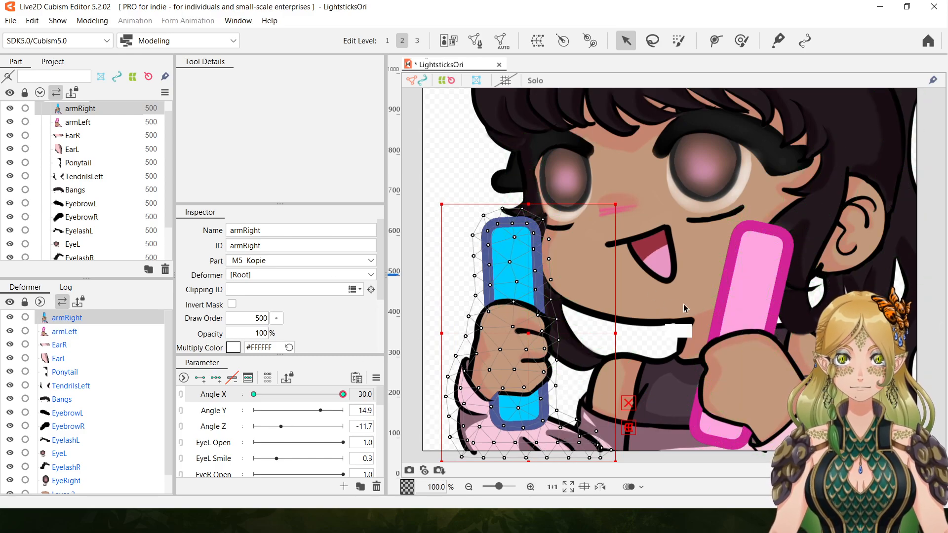
pyautogui.scroll(-1, 677, 277)
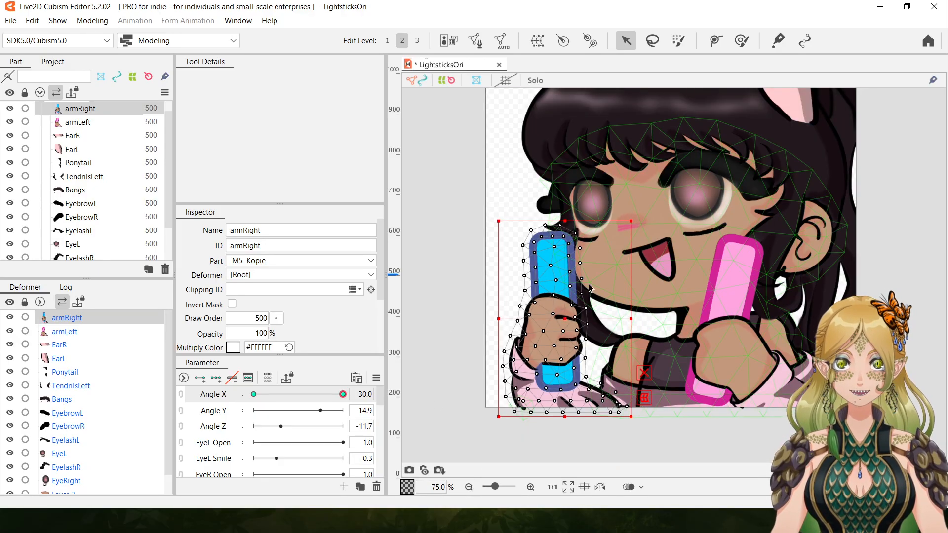
pyautogui.moveTo(631, 222)
pyautogui.mouseDown()
pyautogui.moveTo(642, 211)
pyautogui.moveTo(586, 225)
pyautogui.moveTo(650, 230)
pyautogui.moveTo(638, 229)
pyautogui.mouseUp()
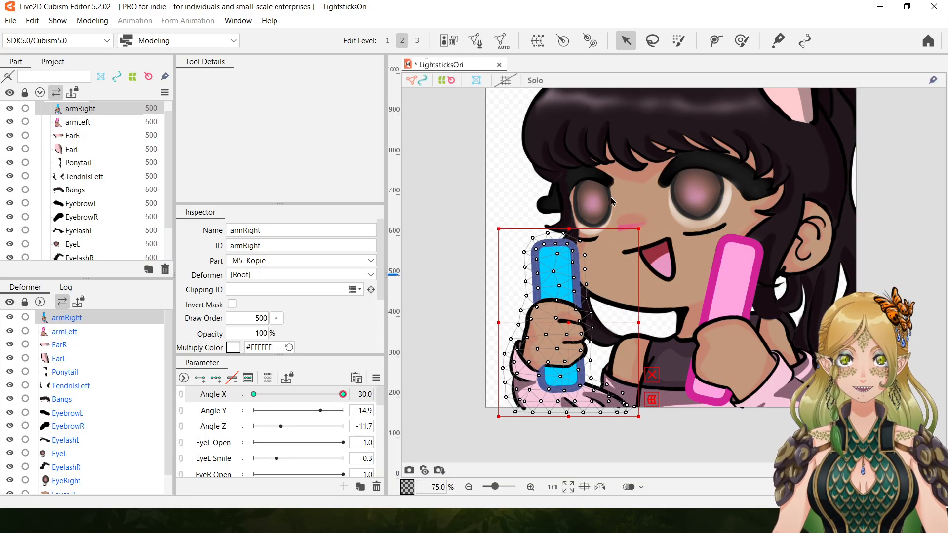
pyautogui.click(32, 20)
pyautogui.click(47, 33)
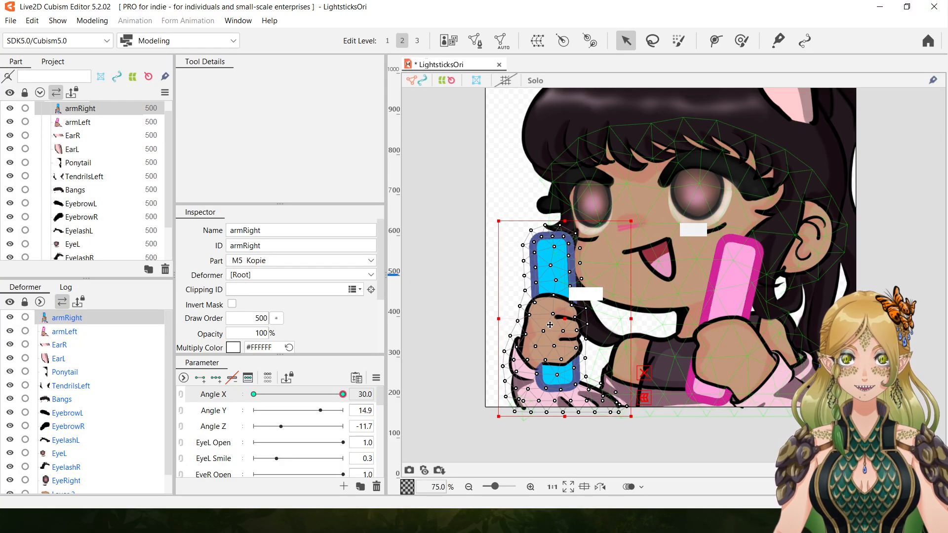
# Try shifting armRight away from the face at Angle X 30.0, compare it with -30.0, and undo the move.
pyautogui.moveTo(560, 319); pyautogui.dragTo(540, 317)
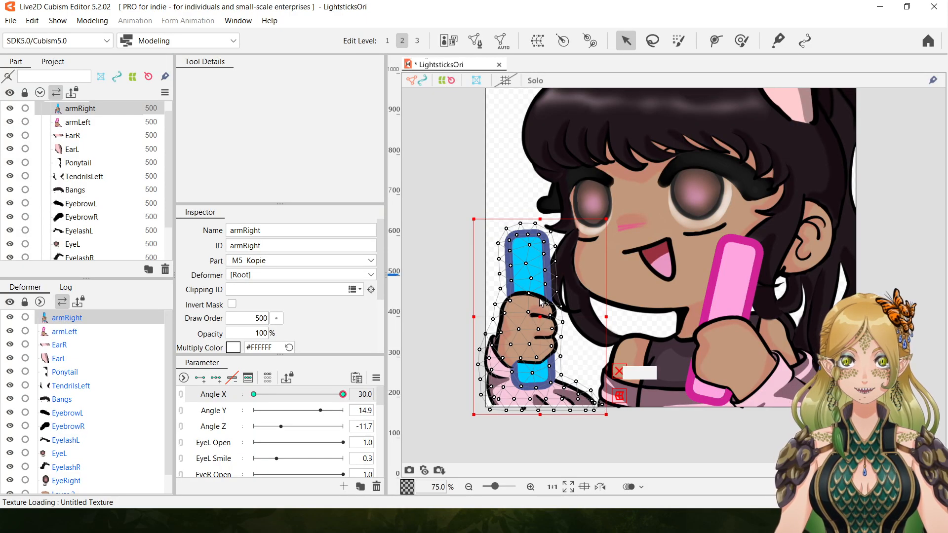
pyautogui.moveTo(543, 317); pyautogui.dragTo(544, 320)
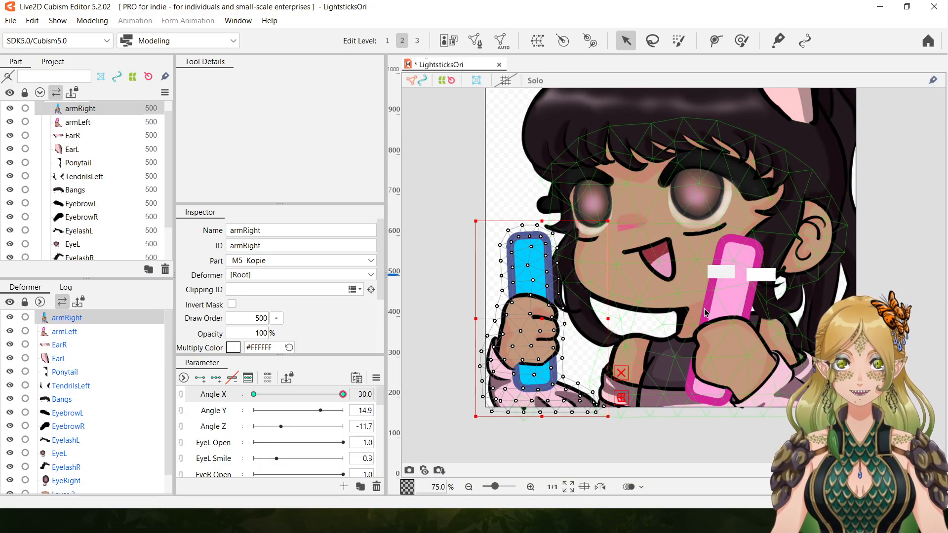
pyautogui.moveTo(343, 398); pyautogui.dragTo(210, 399)
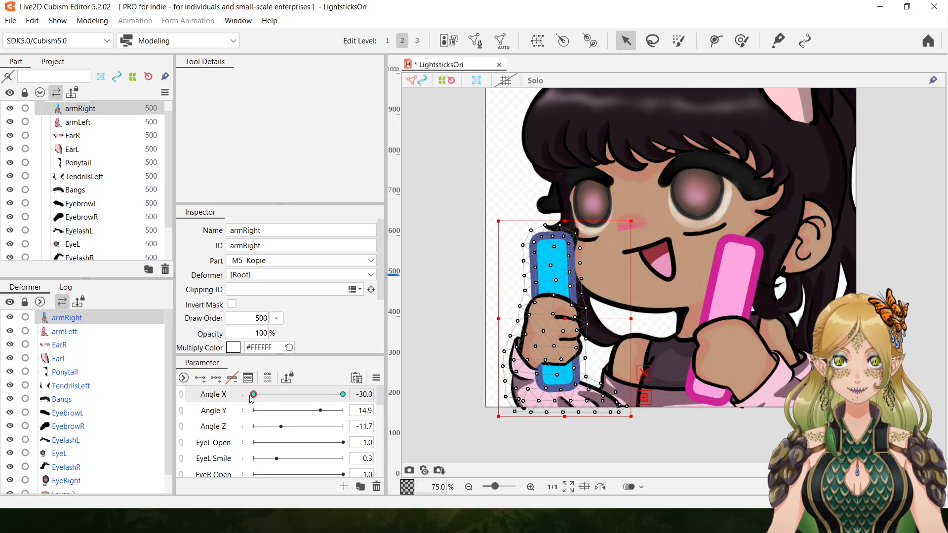
pyautogui.moveTo(253, 394); pyautogui.dragTo(207, 406)
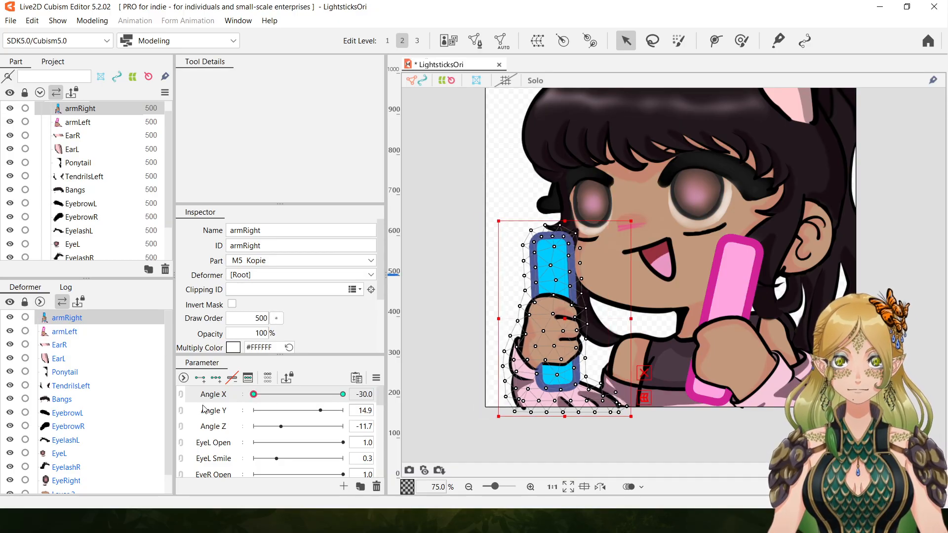
pyautogui.click(33, 20)
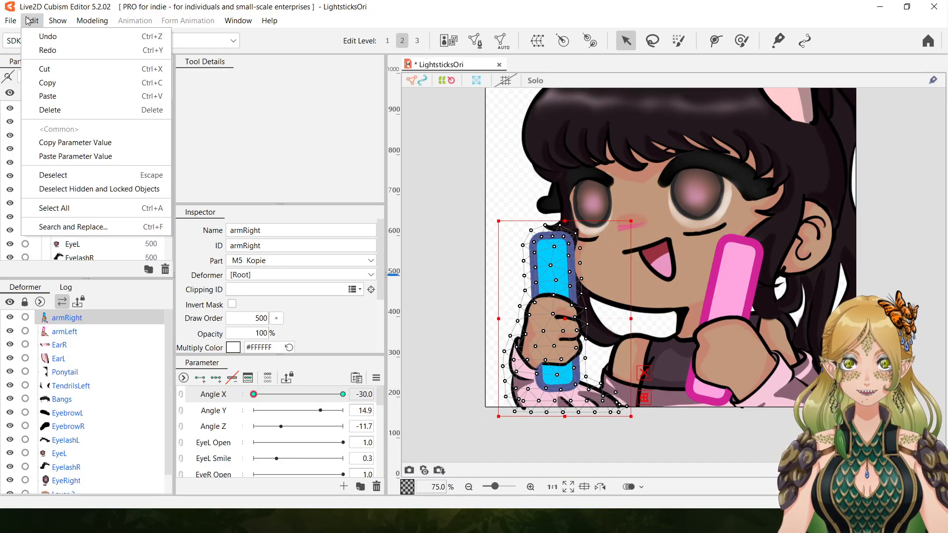
pyautogui.click(38, 36)
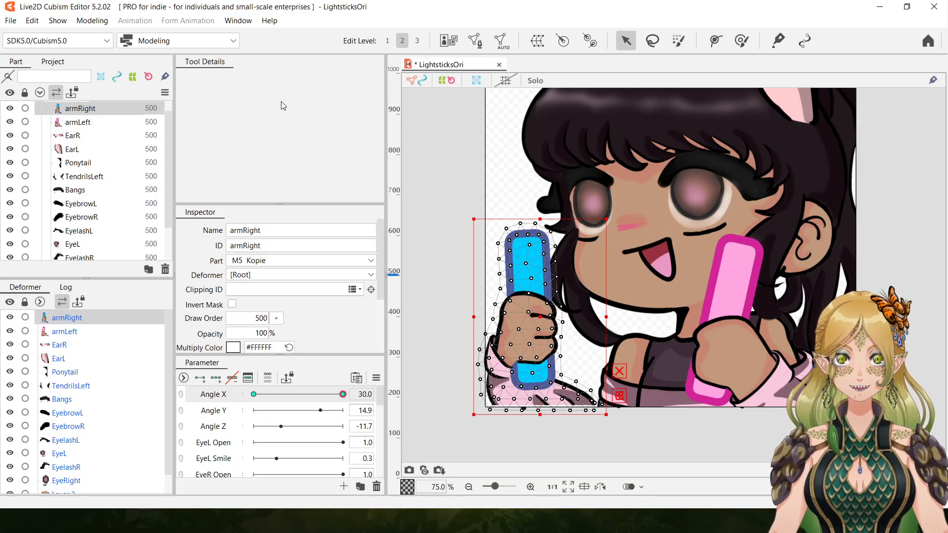
pyautogui.click(32, 20)
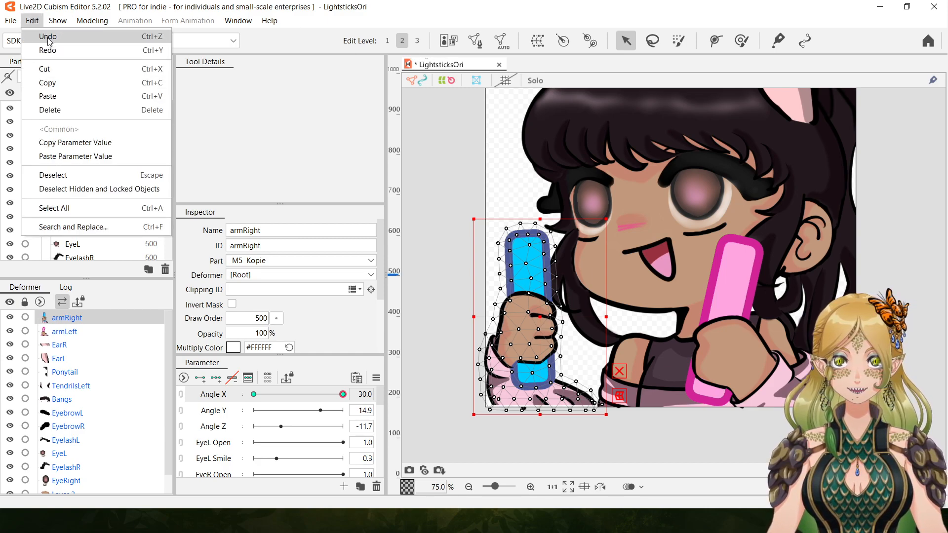
pyautogui.click(48, 37)
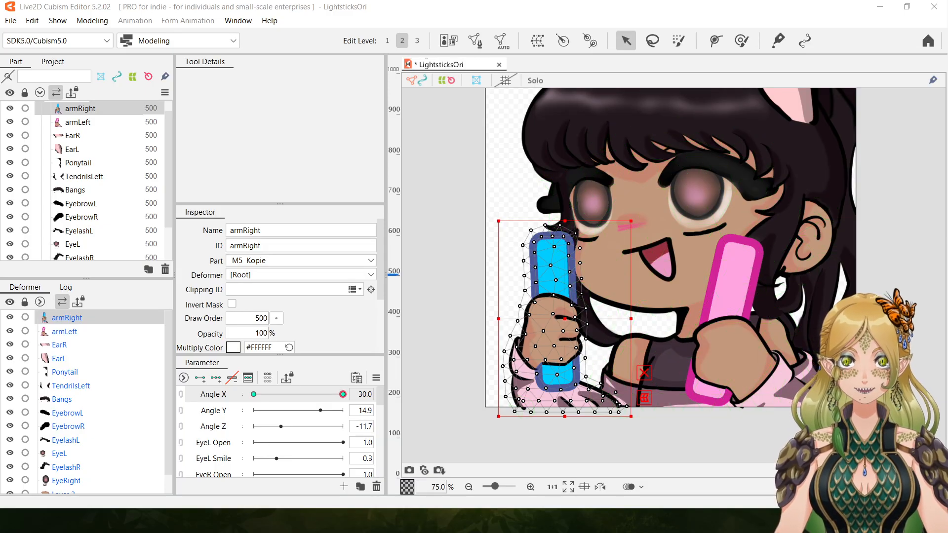
# Rotate armRight slightly clockwise at Angle X 30.0, tilting the blue lightstick toward the face, and shift the arm slightly down.
pyautogui.moveTo(638, 213); pyautogui.dragTo(663, 224)
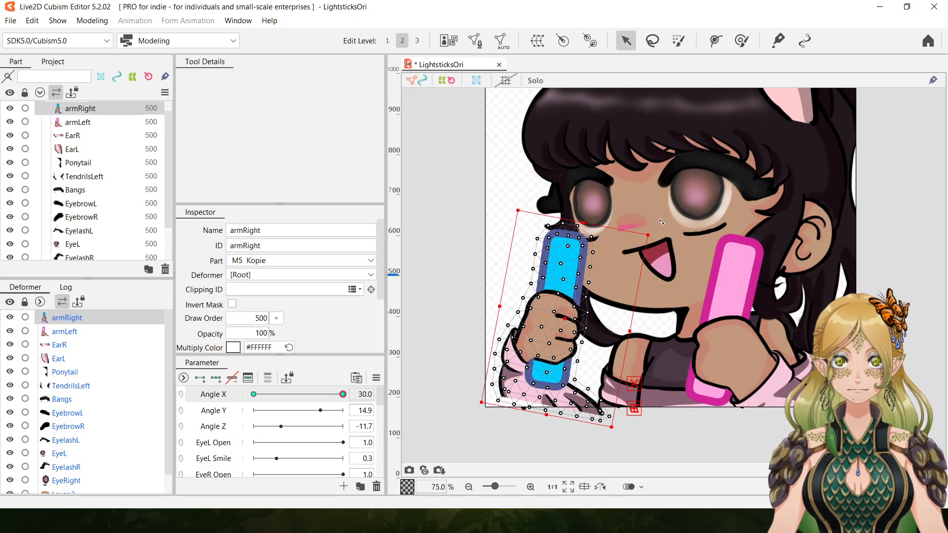
pyautogui.moveTo(663, 222); pyautogui.dragTo(662, 222)
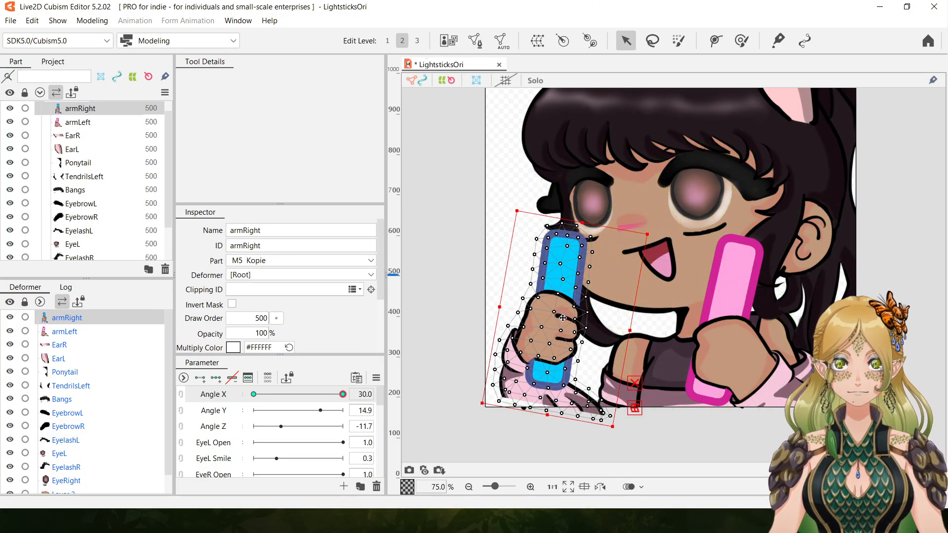
pyautogui.moveTo(567, 324); pyautogui.dragTo(568, 324)
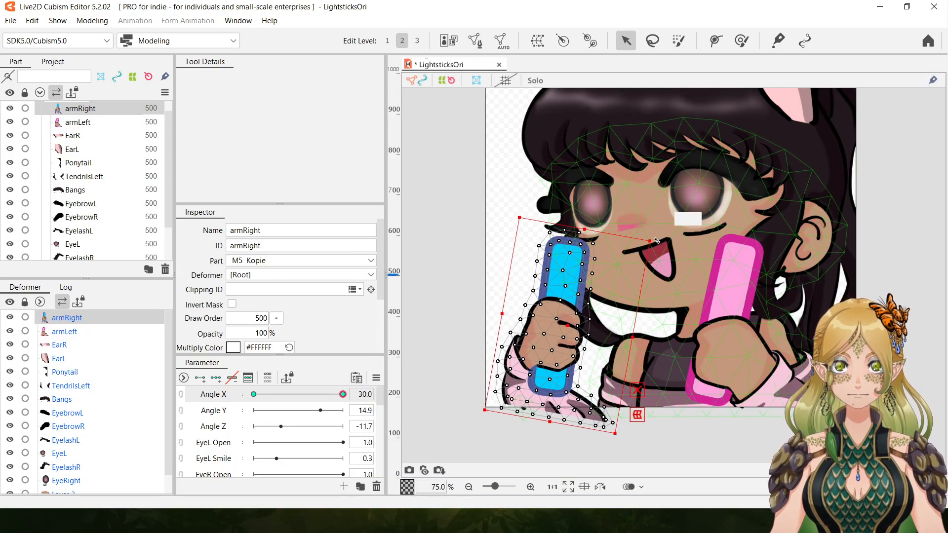
# Rotate armRight counterclockwise at Angle X 30.0 so the blue lightstick tilts away from the face, and shift the arm outward.
pyautogui.moveTo(657, 241); pyautogui.dragTo(658, 239)
pyautogui.moveTo(570, 326); pyautogui.dragTo(567, 321)
pyautogui.moveTo(655, 233); pyautogui.dragTo(614, 217)
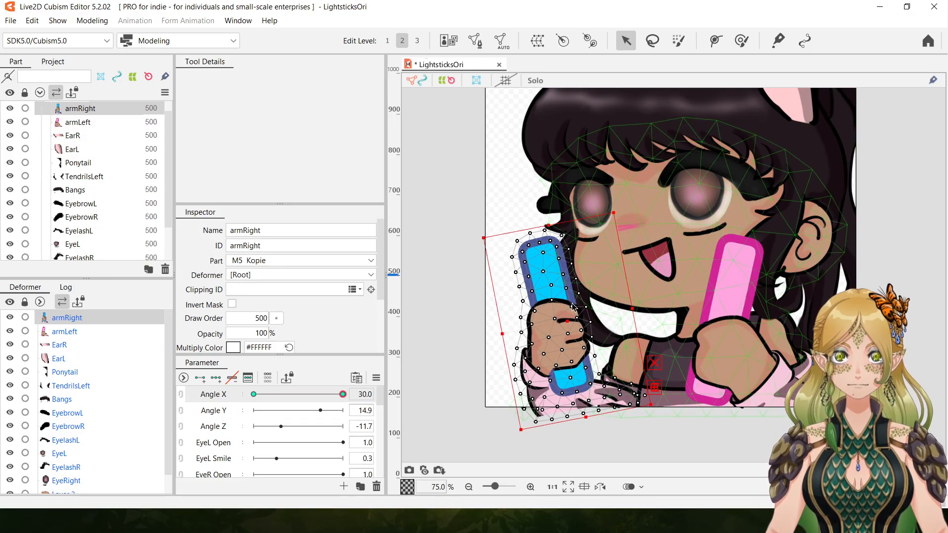
pyautogui.moveTo(567, 320); pyautogui.dragTo(537, 331)
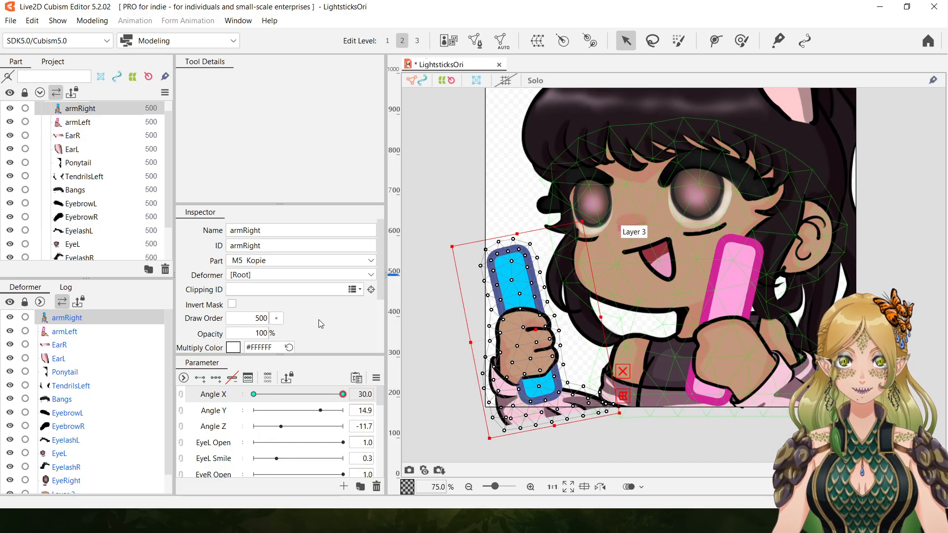
# Preview the armRight swing between Angle X -30.0 and 30.0 and return Angle X to -30.0.
pyautogui.moveTo(343, 394); pyautogui.dragTo(177, 385)
pyautogui.moveTo(238, 386); pyautogui.dragTo(156, 358)
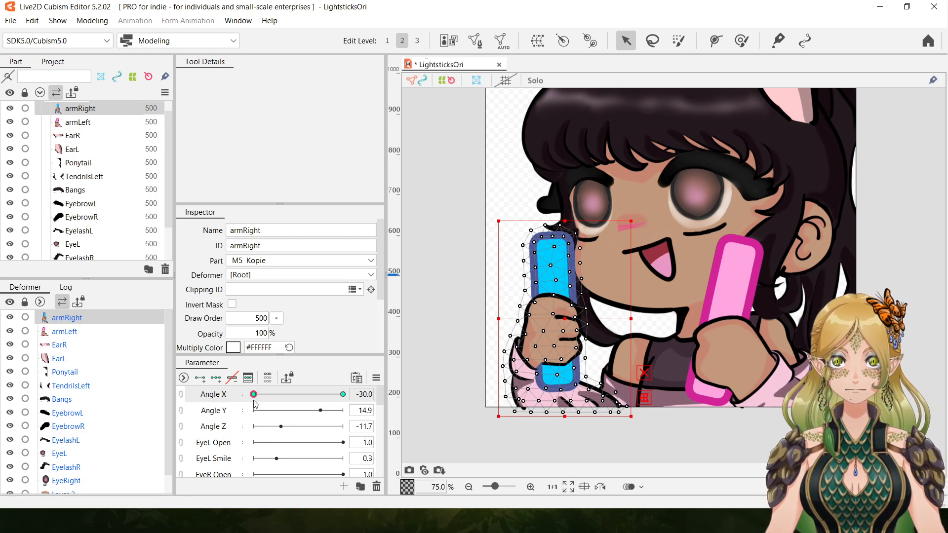
pyautogui.moveTo(253, 394); pyautogui.dragTo(426, 412)
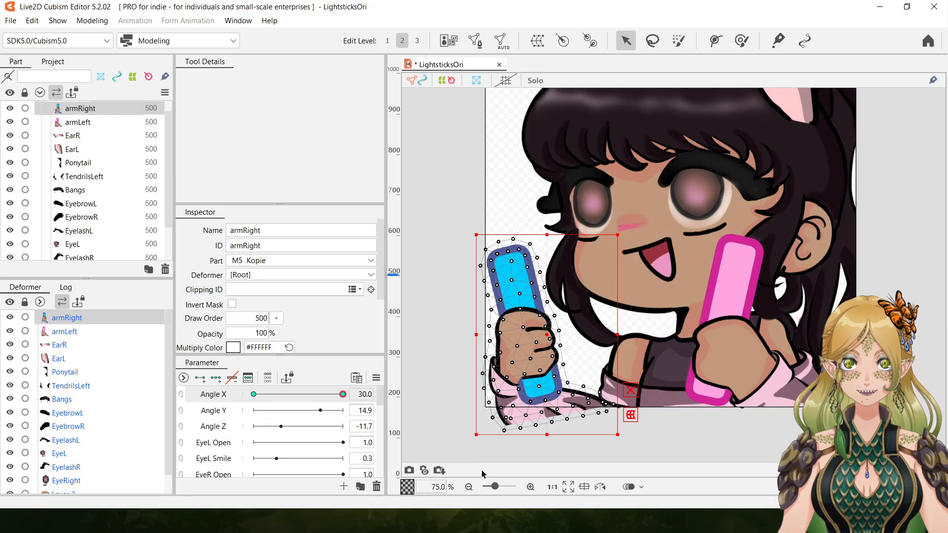
pyautogui.click(468, 487)
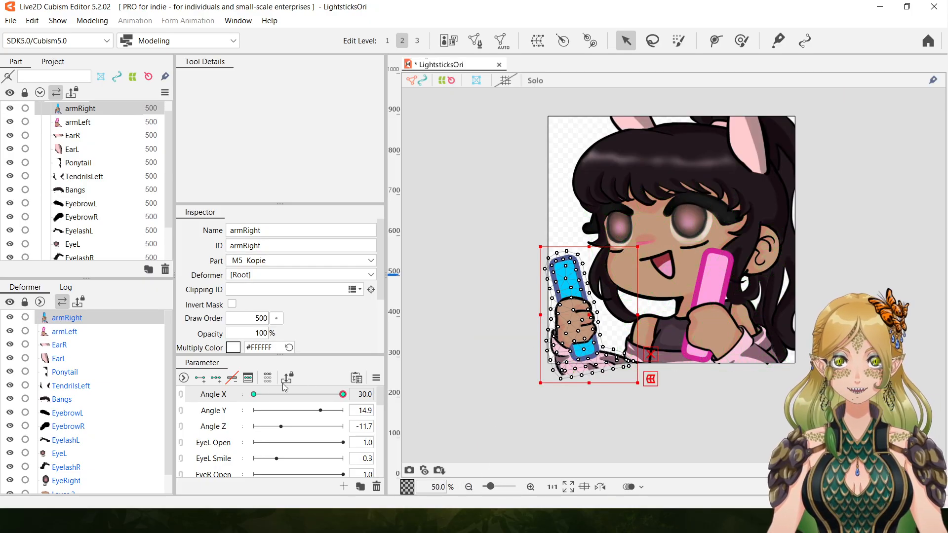
pyautogui.moveTo(344, 395); pyautogui.dragTo(181, 397)
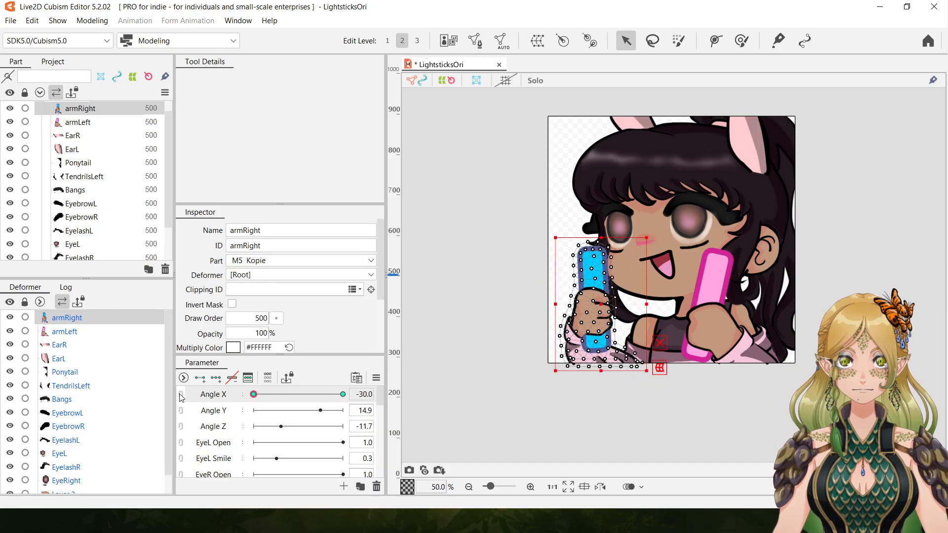
pyautogui.click(530, 487)
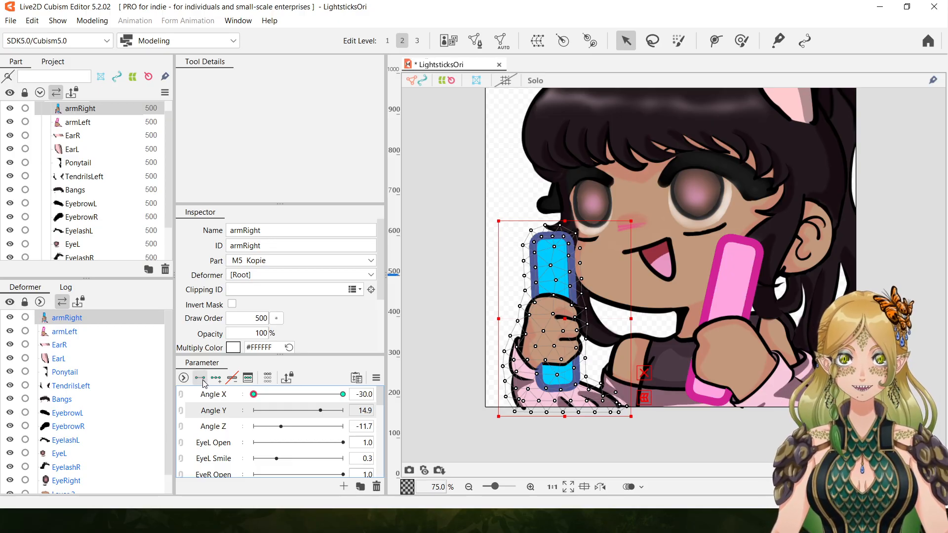
pyautogui.click(245, 407)
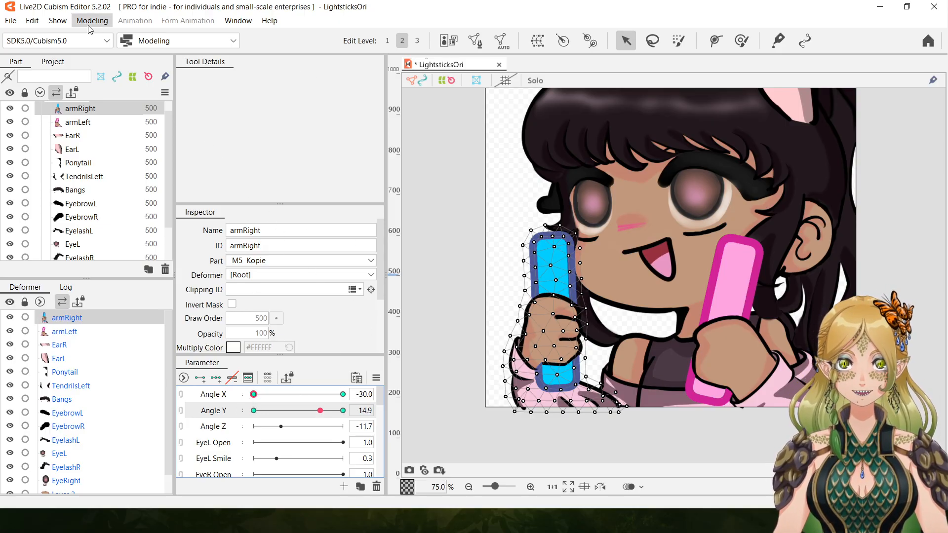
pyautogui.click(32, 21)
pyautogui.click(49, 37)
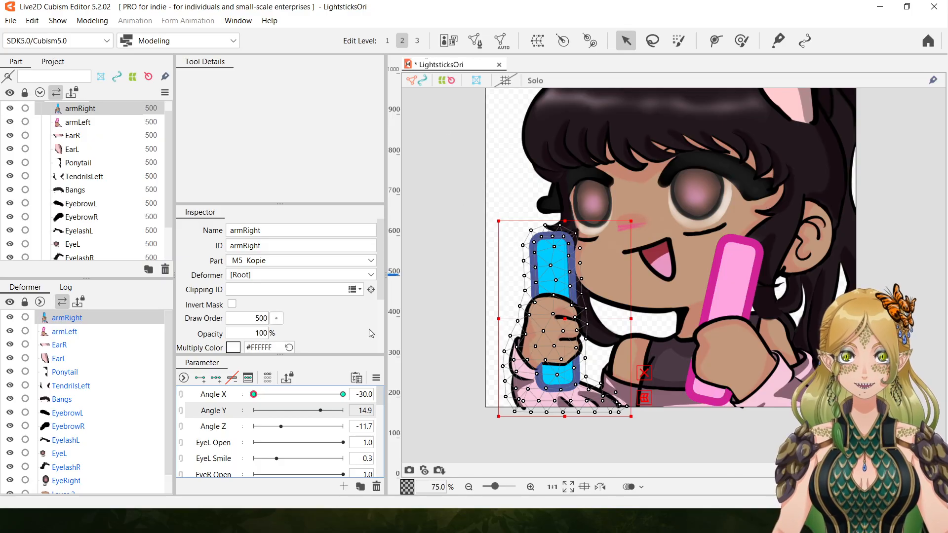
# Select only armLeft, add two keys to Angle Y at -30.0 and 30.0, and set Angle Y to 30.0.
pyautogui.click(461, 316)
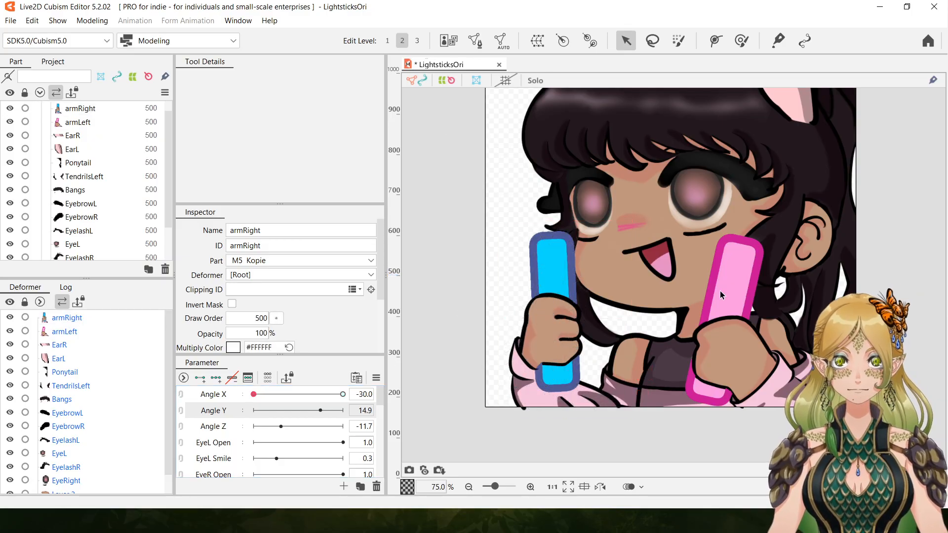
pyautogui.click(754, 371)
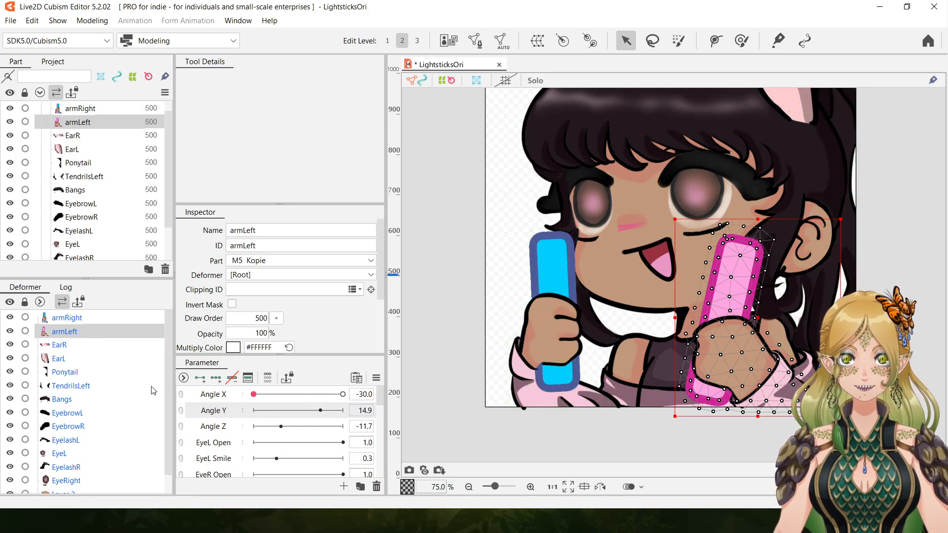
pyautogui.click(200, 378)
pyautogui.moveTo(320, 411); pyautogui.dragTo(253, 411)
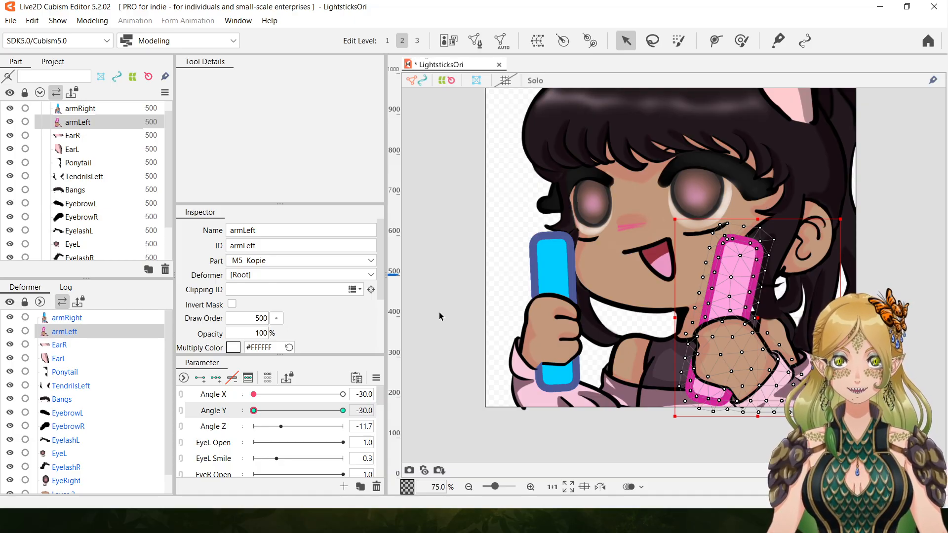
pyautogui.moveTo(254, 412); pyautogui.dragTo(380, 414)
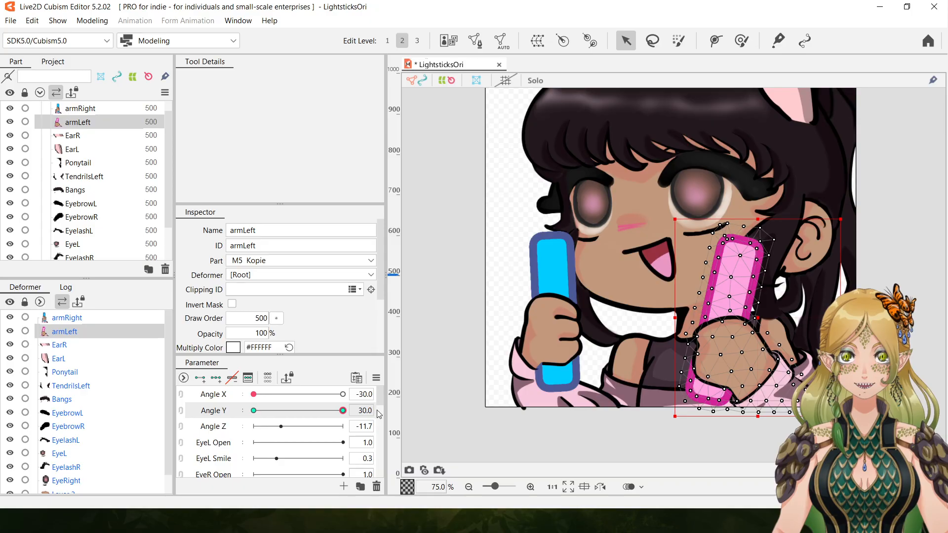
# Rotate armLeft slightly counterclockwise at Angle Y 30.0 so the pink lightstick stands more upright, and shift the arm inward and down.
pyautogui.moveTo(846, 214); pyautogui.dragTo(836, 213)
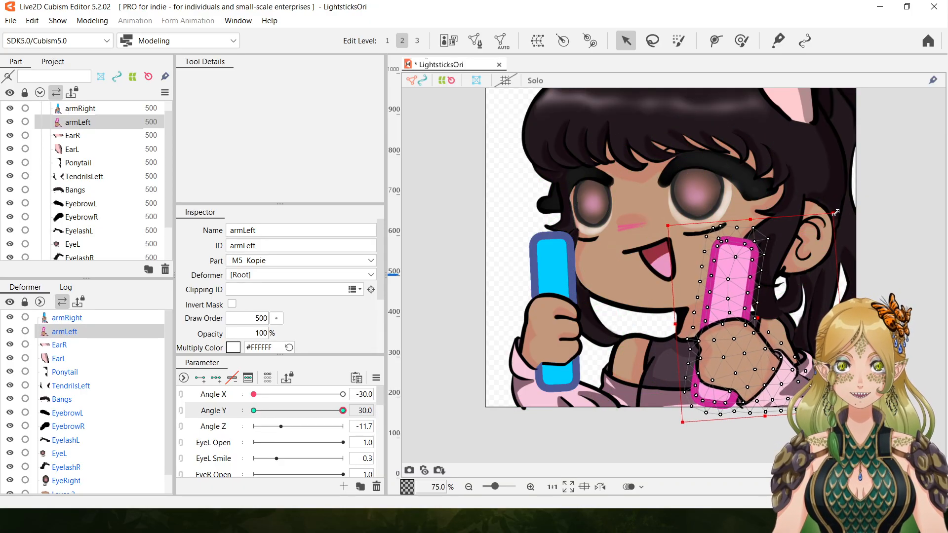
pyautogui.moveTo(754, 317); pyautogui.dragTo(740, 317)
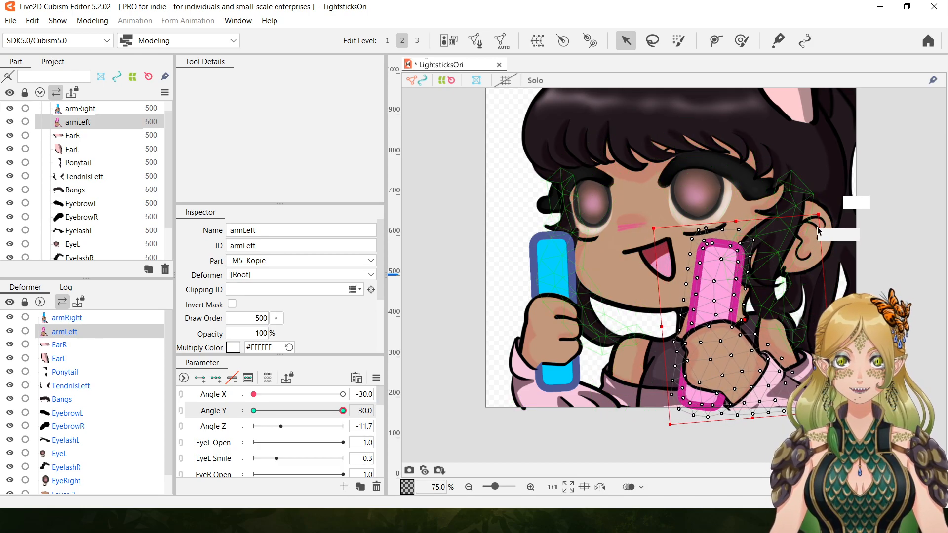
pyautogui.moveTo(822, 213)
pyautogui.mouseDown()
pyautogui.moveTo(808, 213)
pyautogui.moveTo(823, 222)
pyautogui.mouseUp()
pyautogui.moveTo(744, 322)
pyautogui.mouseDown()
pyautogui.moveTo(741, 330)
pyautogui.moveTo(739, 320)
pyautogui.mouseUp()
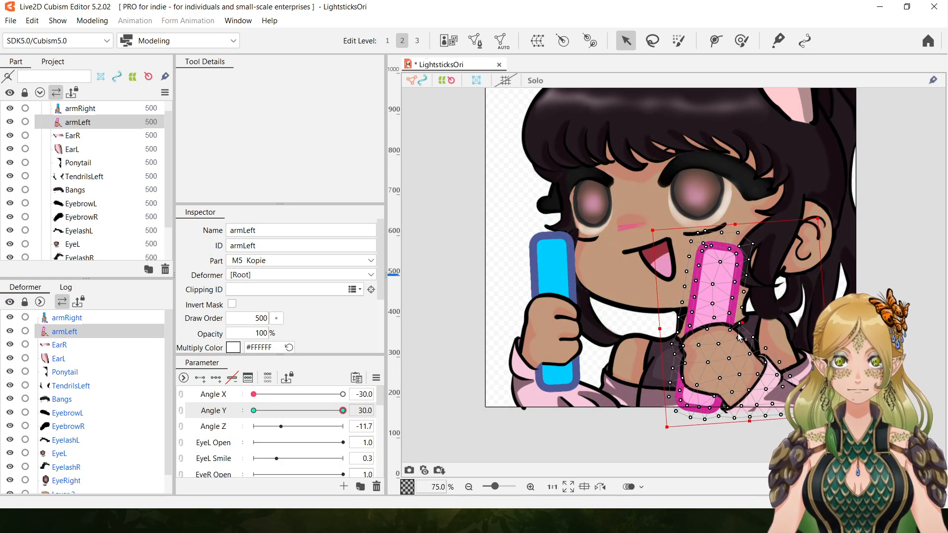
pyautogui.moveTo(342, 413)
pyautogui.mouseDown()
pyautogui.moveTo(238, 410)
pyautogui.moveTo(355, 414)
pyautogui.mouseUp()
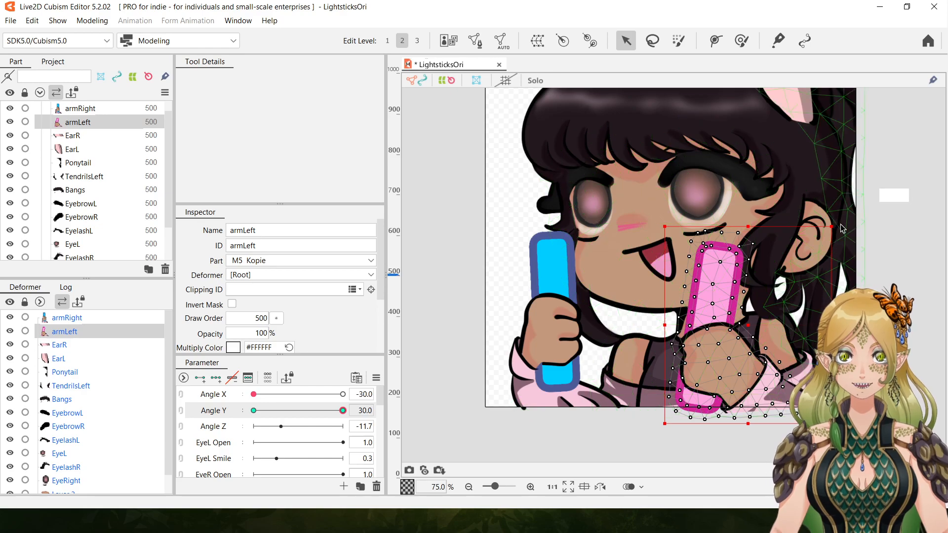
pyautogui.moveTo(842, 225); pyautogui.dragTo(825, 218)
pyautogui.moveTo(747, 325); pyautogui.dragTo(734, 335)
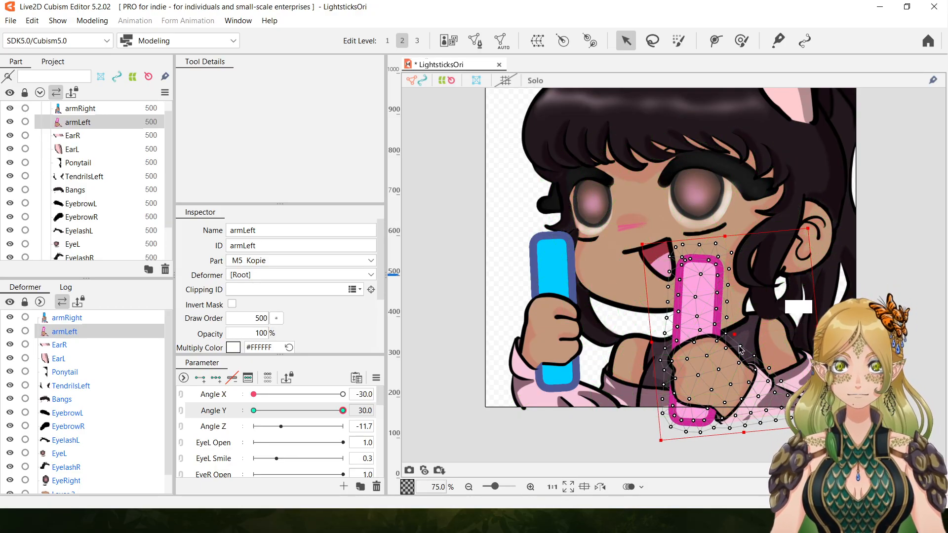
# Preview the armLeft swing between Angle Y -30.0 and 30.0, return Angle Y to -30.0, and view the whole emote with nothing selected.
pyautogui.moveTo(343, 411); pyautogui.dragTo(284, 410)
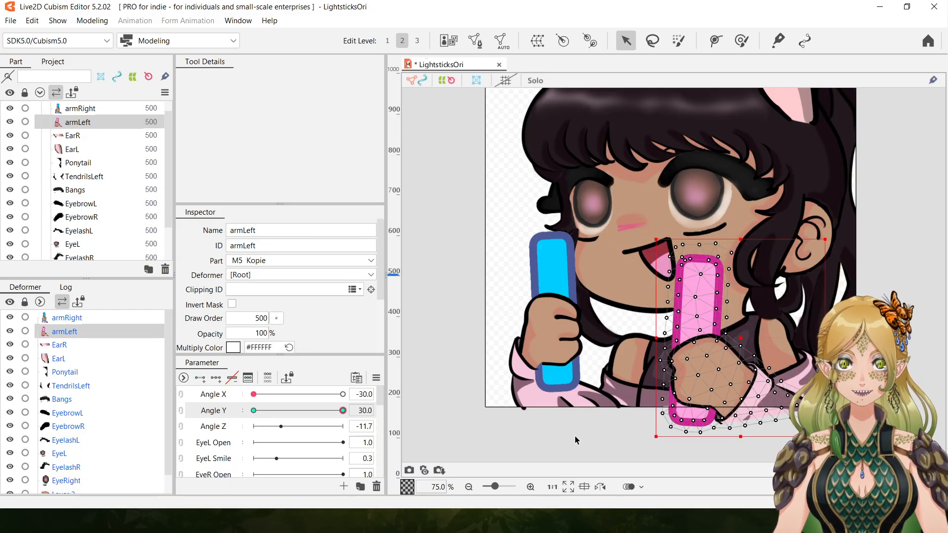
pyautogui.click(253, 410)
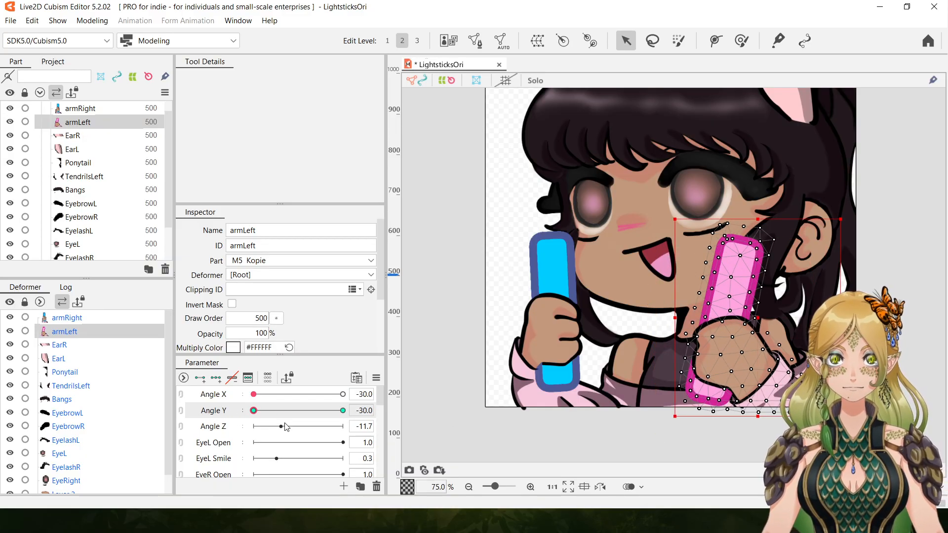
pyautogui.click(342, 410)
pyautogui.moveTo(285, 413); pyautogui.dragTo(180, 423)
pyautogui.click(468, 488)
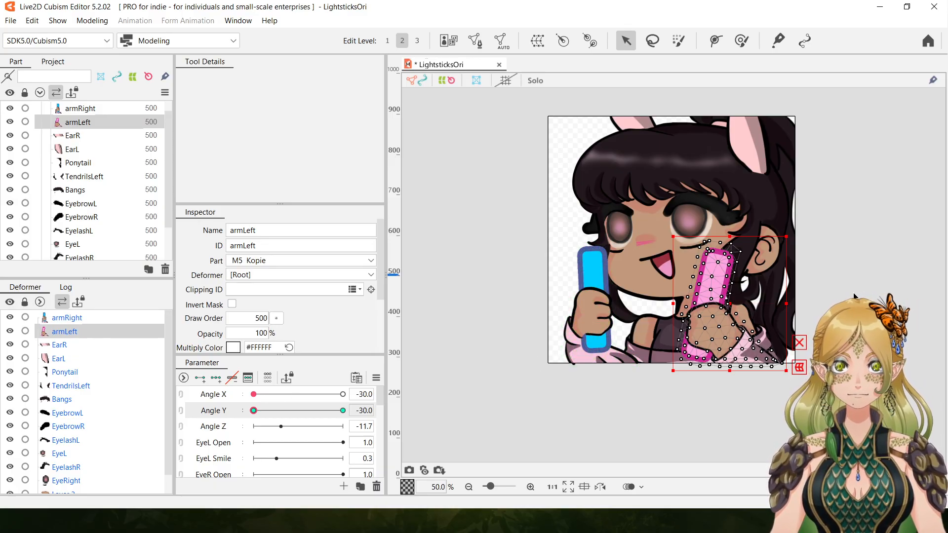
pyautogui.click(882, 275)
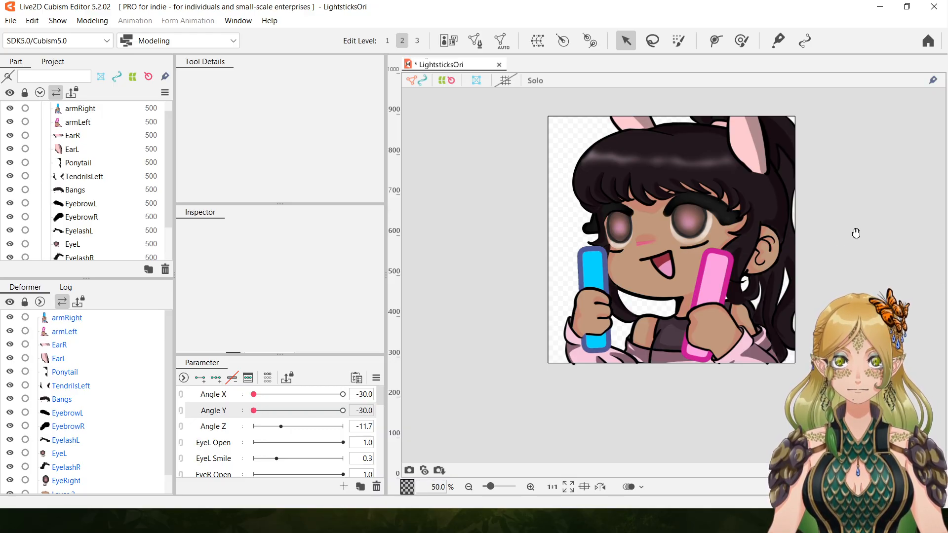
pyautogui.moveTo(855, 233); pyautogui.dragTo(823, 264)
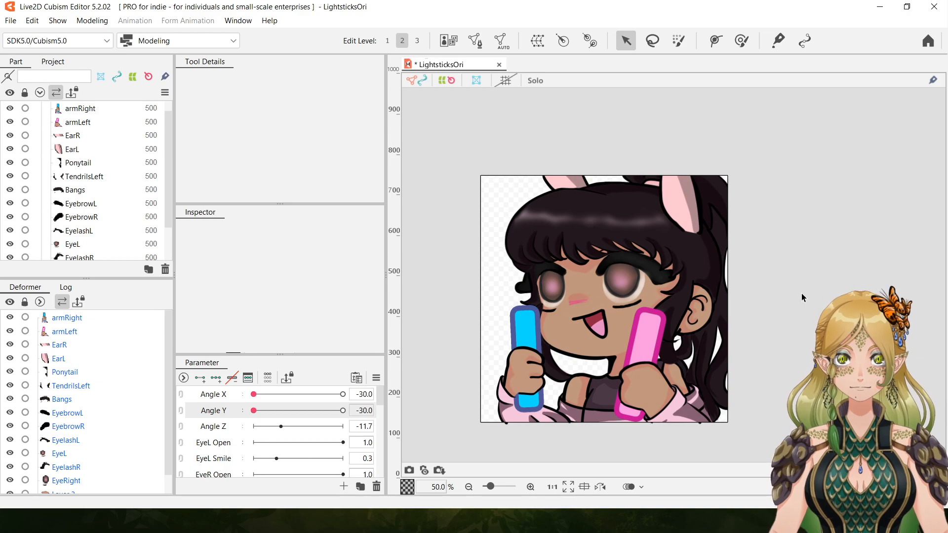
pyautogui.moveTo(794, 319); pyautogui.dragTo(816, 291)
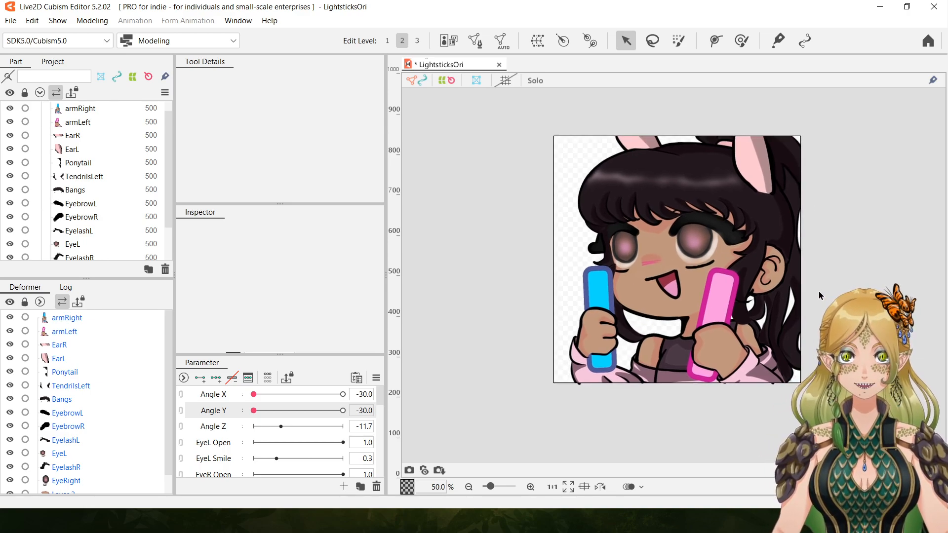
# Delete the unused Angle Z and EyeL Smile parameters.
pyautogui.click(531, 487)
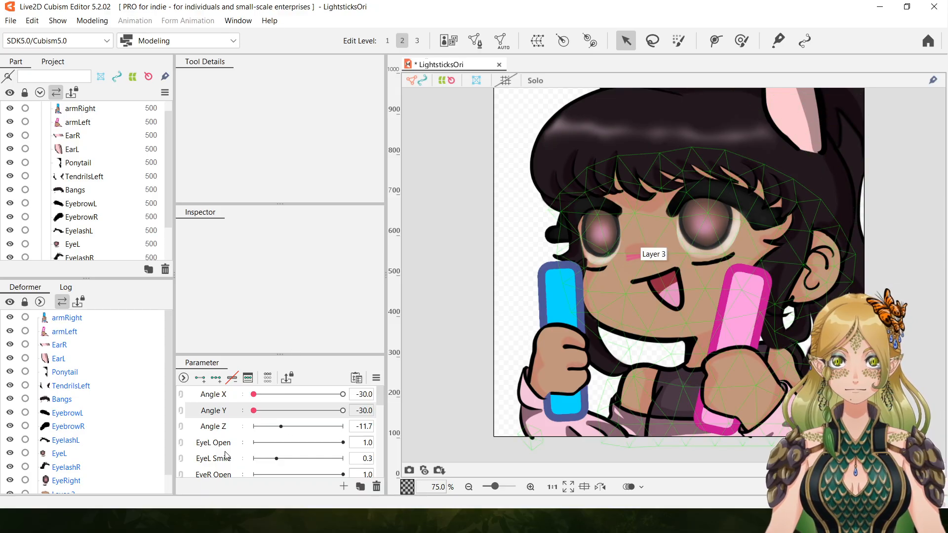
pyautogui.click(228, 431)
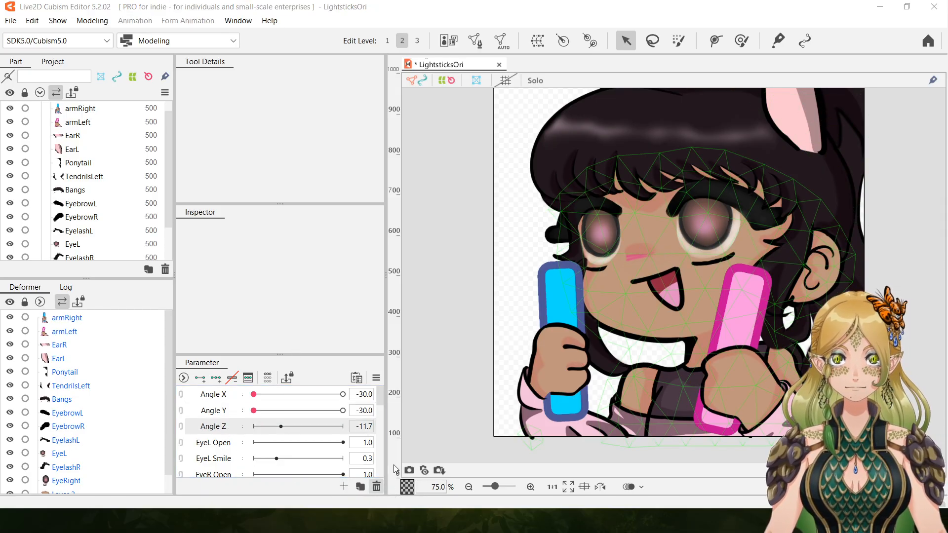
pyautogui.click(232, 378)
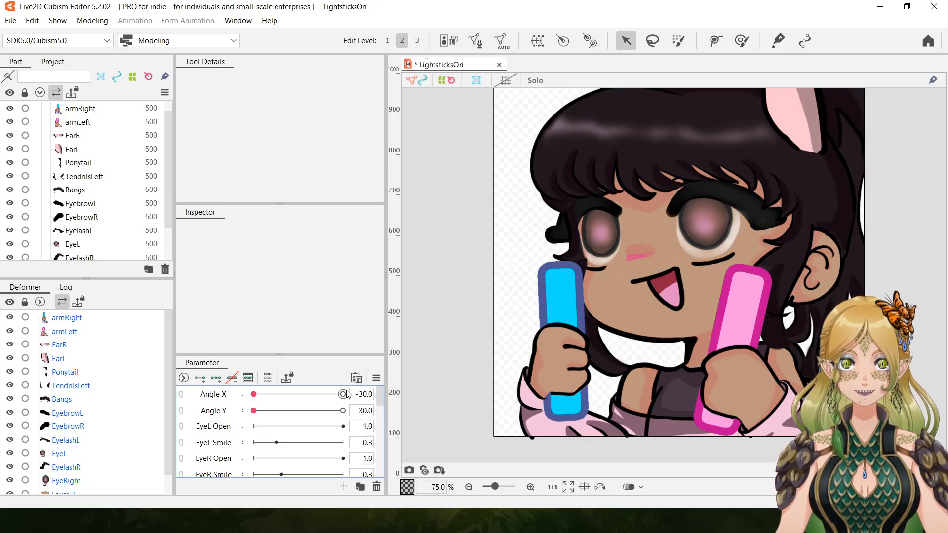
pyautogui.click(227, 447)
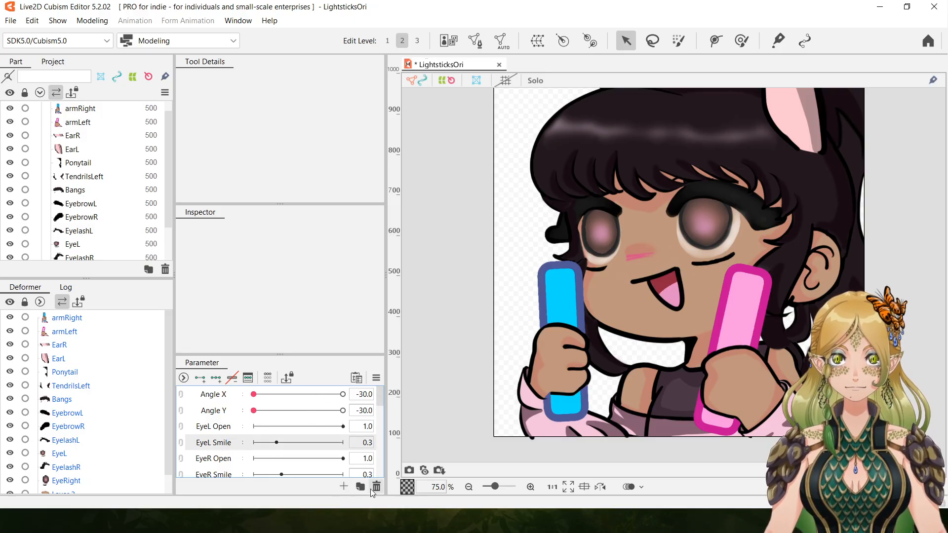
pyautogui.click(475, 278)
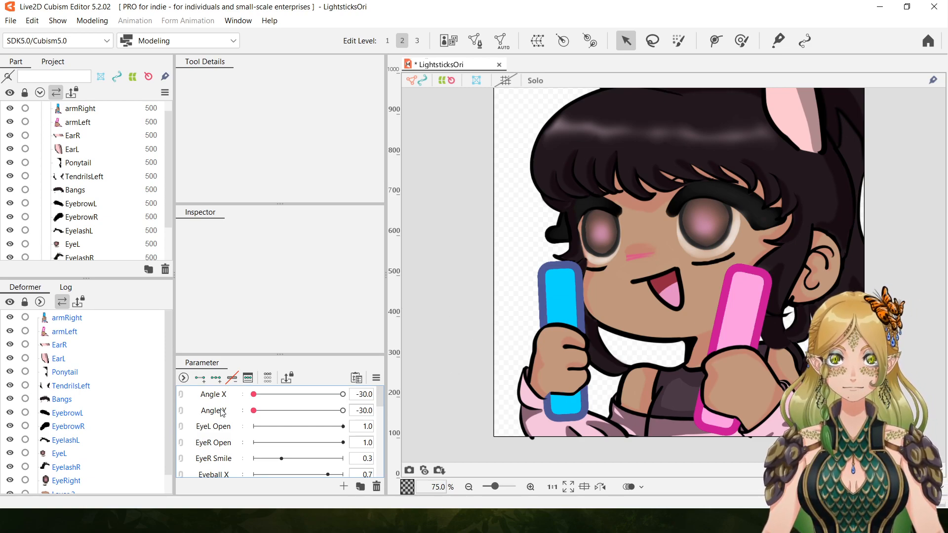
# Select the EyeL mesh and add two keys to EyeL Open at 0.0 and 1.0.
pyautogui.click(221, 432)
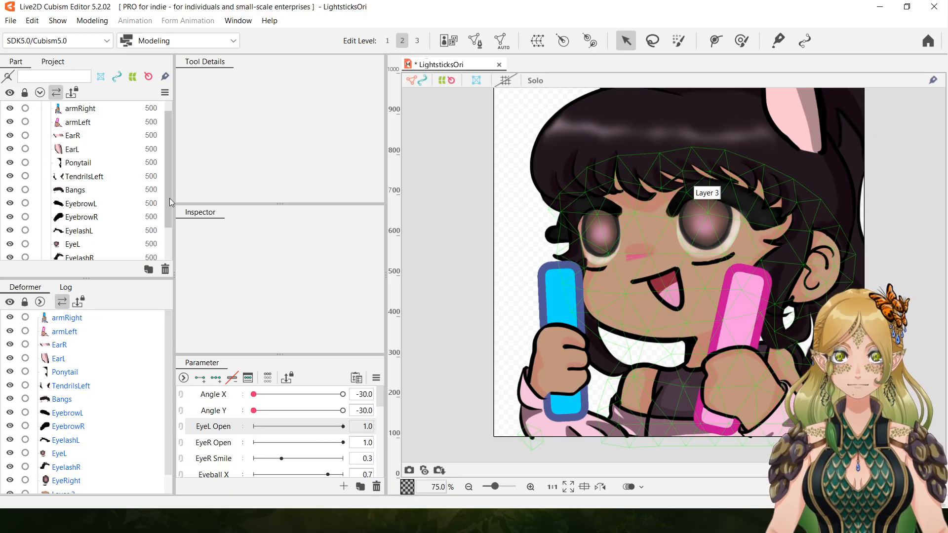
pyautogui.scroll(-1, 168, 225)
pyautogui.scroll(-2, 168, 225)
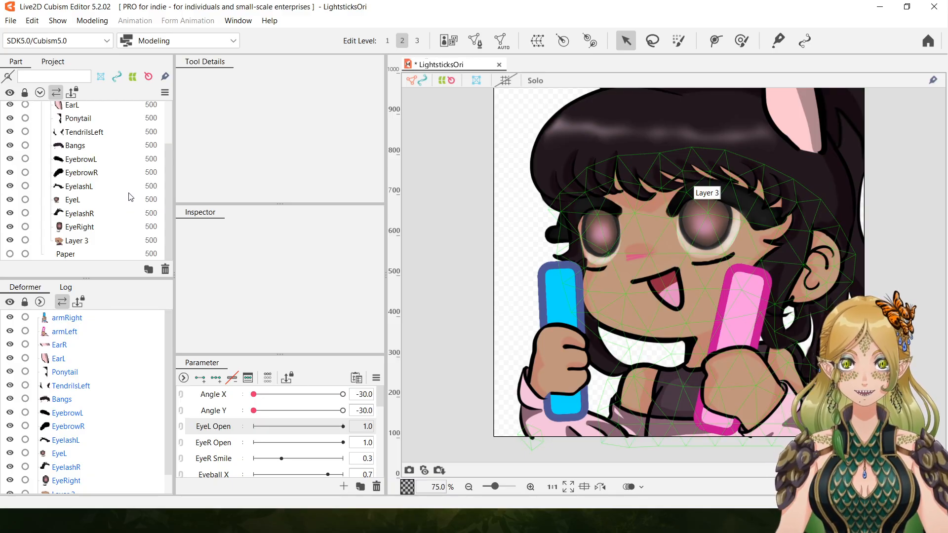
pyautogui.click(74, 203)
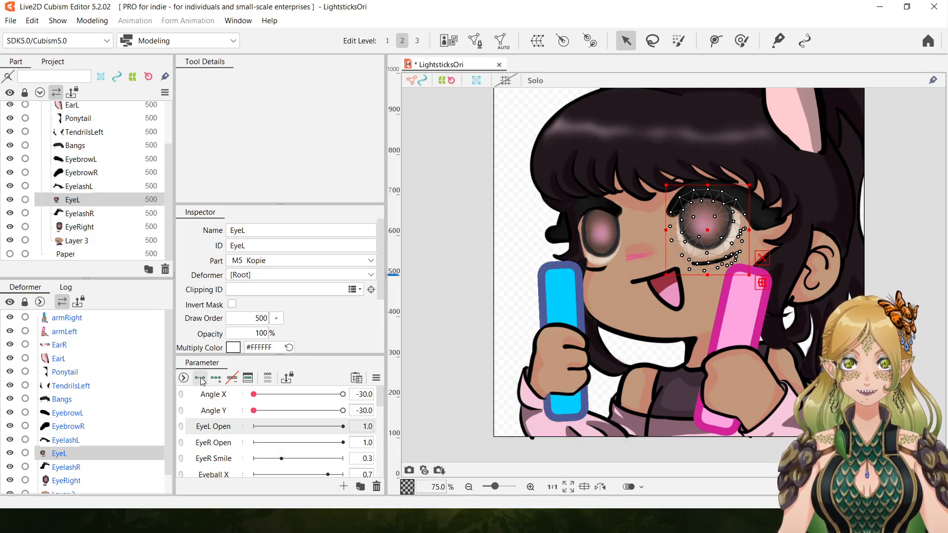
pyautogui.moveTo(349, 430); pyautogui.dragTo(207, 429)
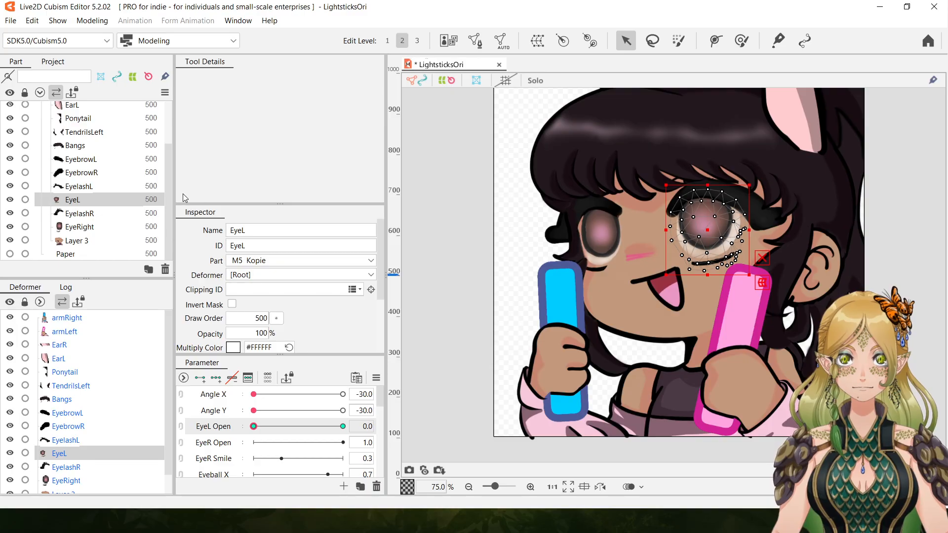
# Set EyeL Open to 1.0 and squash EyeL vertically into a thin strip up at the upper eyelash.
pyautogui.moveTo(253, 427); pyautogui.dragTo(342, 427)
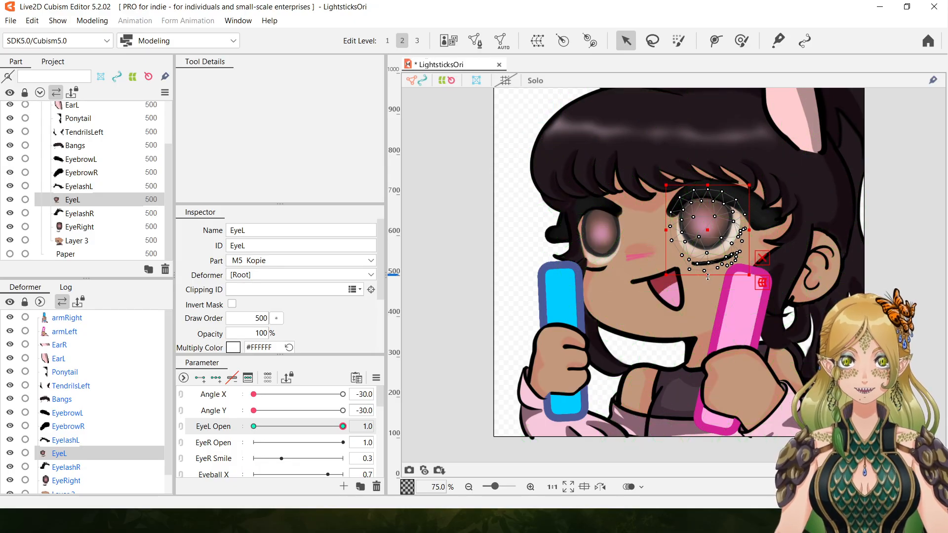
pyautogui.moveTo(707, 276); pyautogui.dragTo(715, 196)
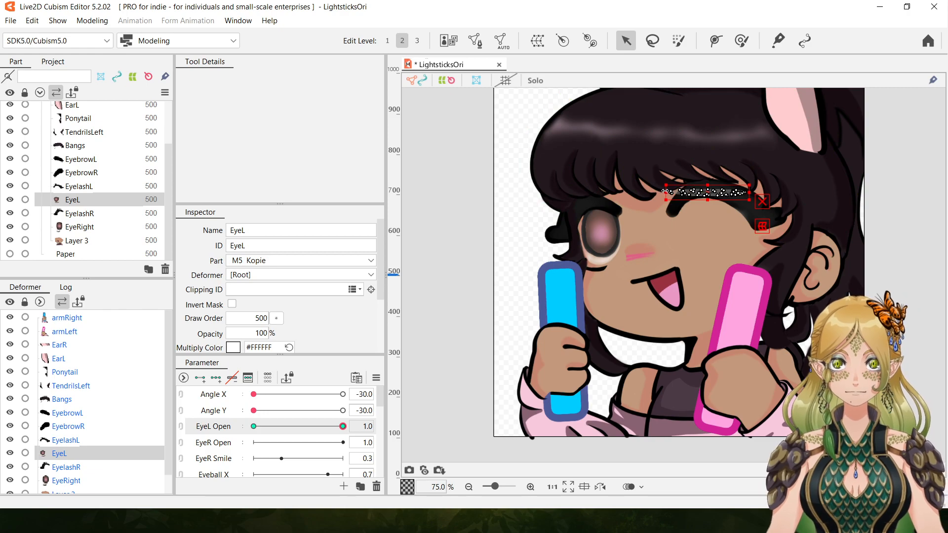
# Narrow the squashed EyeL strip from both ends at EyeL Open 1.0 and return EyeL Open to 0.0.
pyautogui.moveTo(687, 191); pyautogui.dragTo(689, 191)
pyautogui.moveTo(749, 193); pyautogui.dragTo(734, 196)
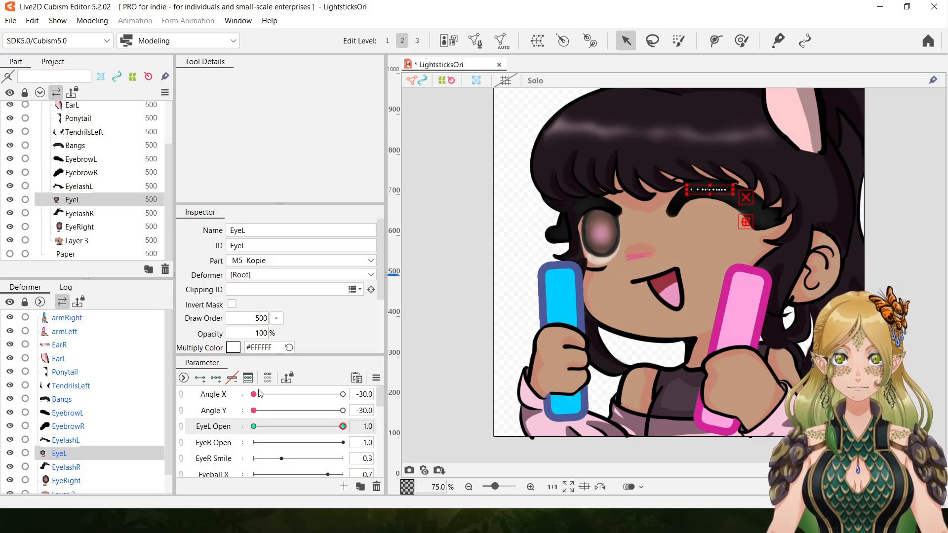
pyautogui.moveTo(343, 428); pyautogui.dragTo(148, 444)
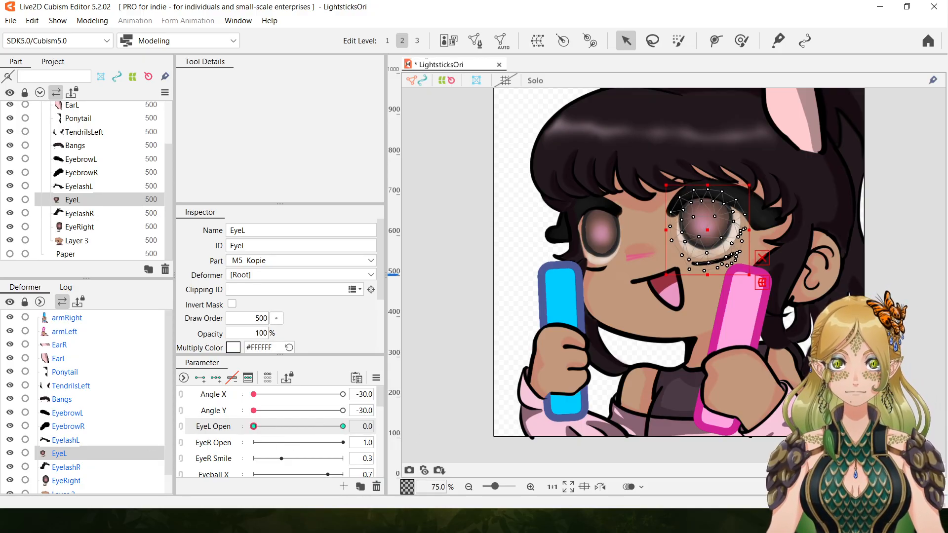
pyautogui.rightClick(921, 351)
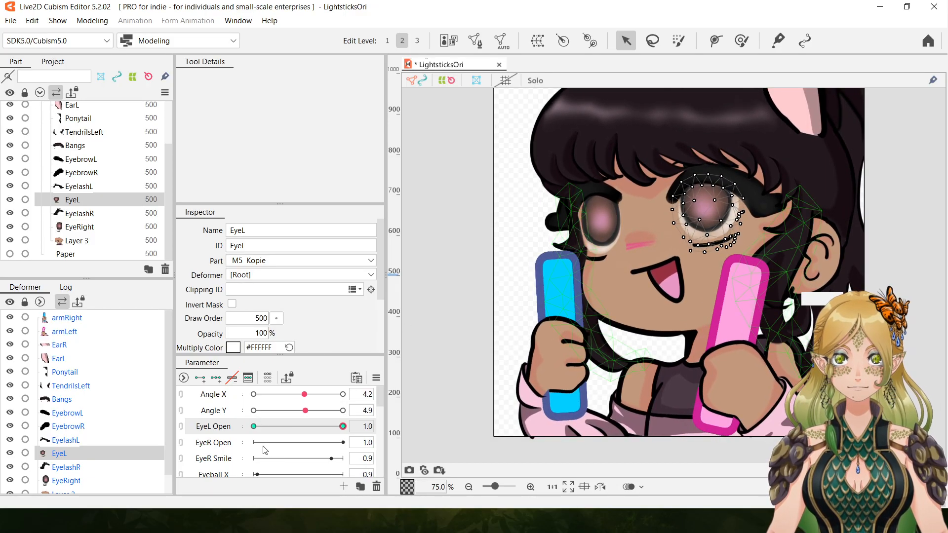
# Check the EyeL mesh by sweeping EyeL Open between 0.0 and 1.0, and undo the last change.
pyautogui.moveTo(343, 427); pyautogui.dragTo(390, 426)
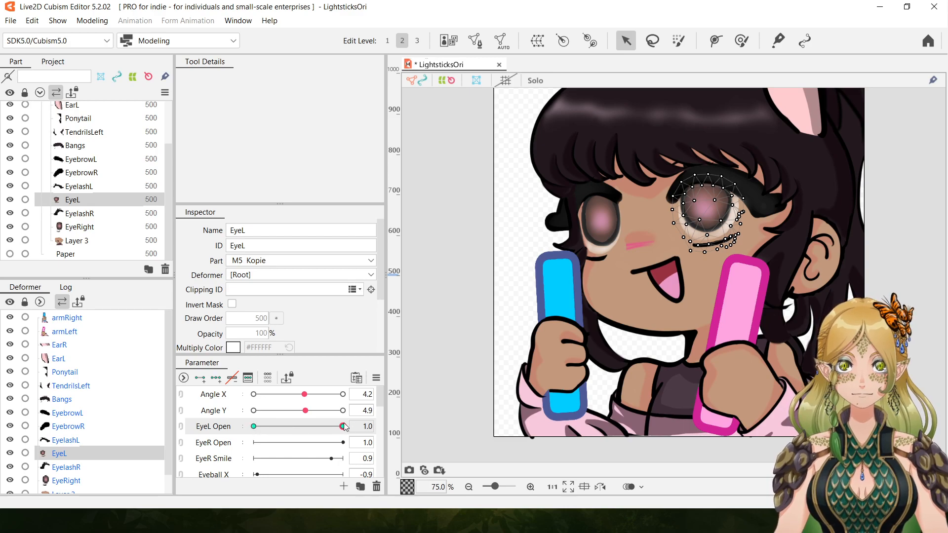
pyautogui.moveTo(343, 426)
pyautogui.mouseDown()
pyautogui.moveTo(205, 428)
pyautogui.moveTo(355, 426)
pyautogui.mouseUp()
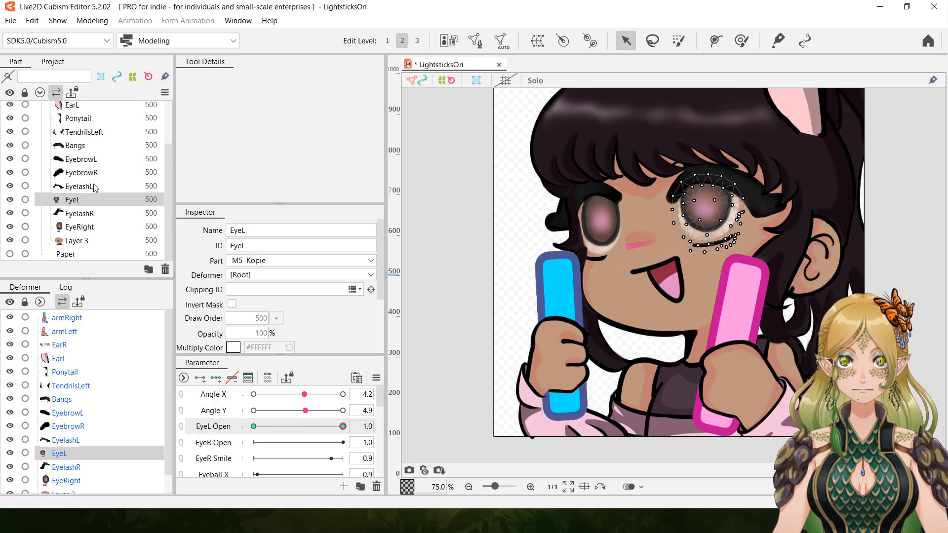
pyautogui.moveTo(76, 199); pyautogui.dragTo(166, 228)
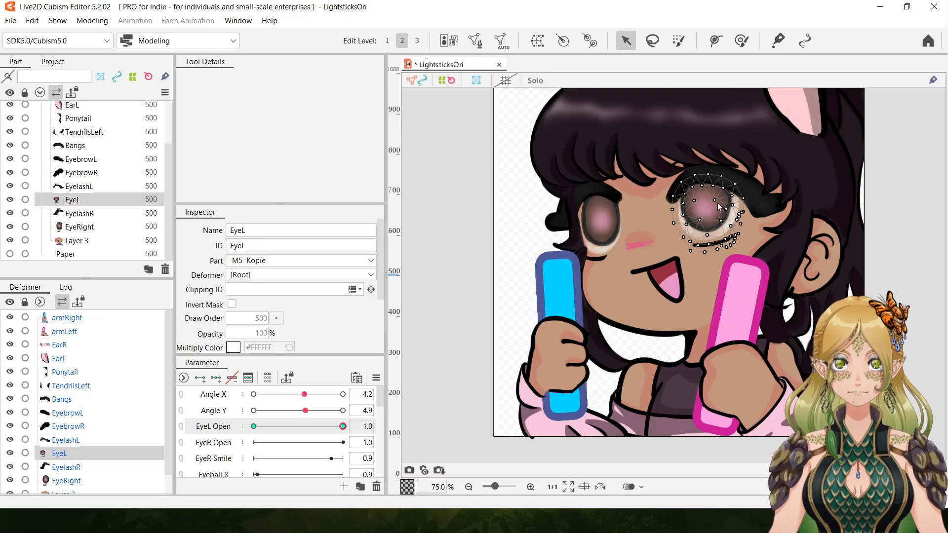
pyautogui.click(695, 215)
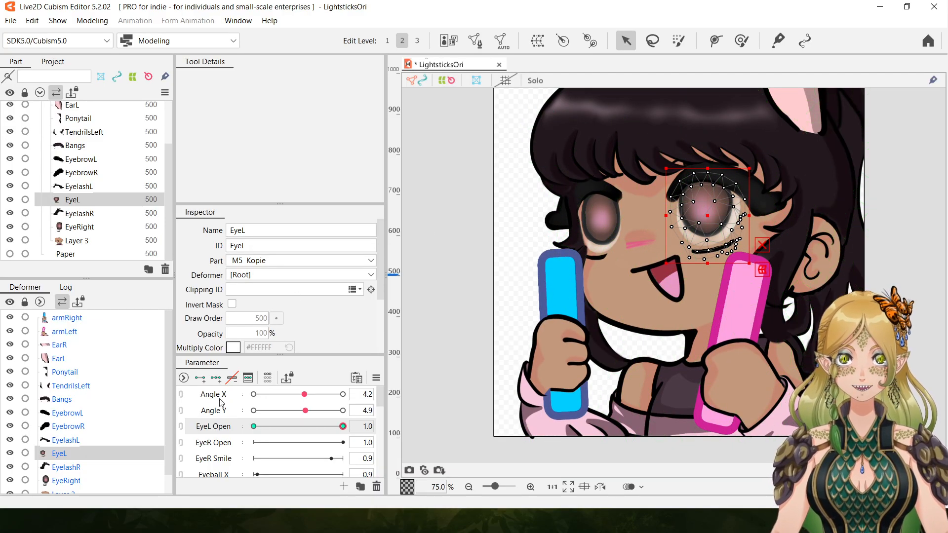
pyautogui.click(530, 487)
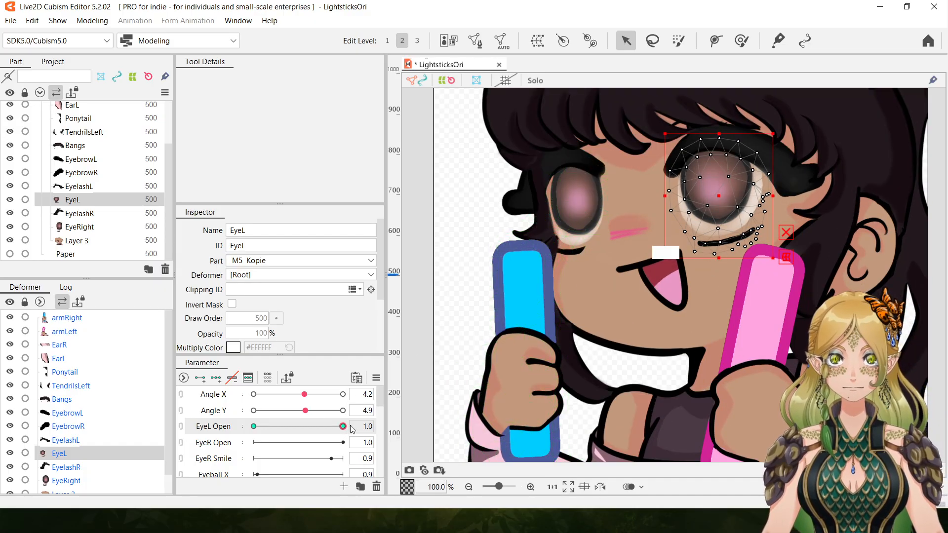
pyautogui.moveTo(344, 426); pyautogui.dragTo(174, 433)
pyautogui.moveTo(254, 427); pyautogui.dragTo(446, 445)
pyautogui.moveTo(343, 426); pyautogui.dragTo(168, 439)
pyautogui.moveTo(253, 426); pyautogui.dragTo(385, 392)
pyautogui.click(32, 20)
pyautogui.click(52, 36)
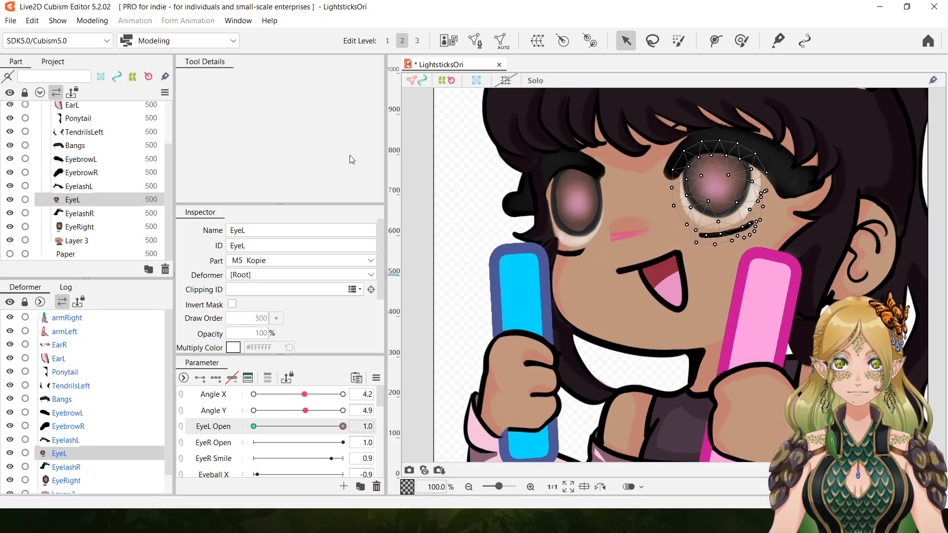
# Reselect the EyeL mesh, set EyeL Open to 0.0, and view the open eye with nothing selected.
pyautogui.click(469, 486)
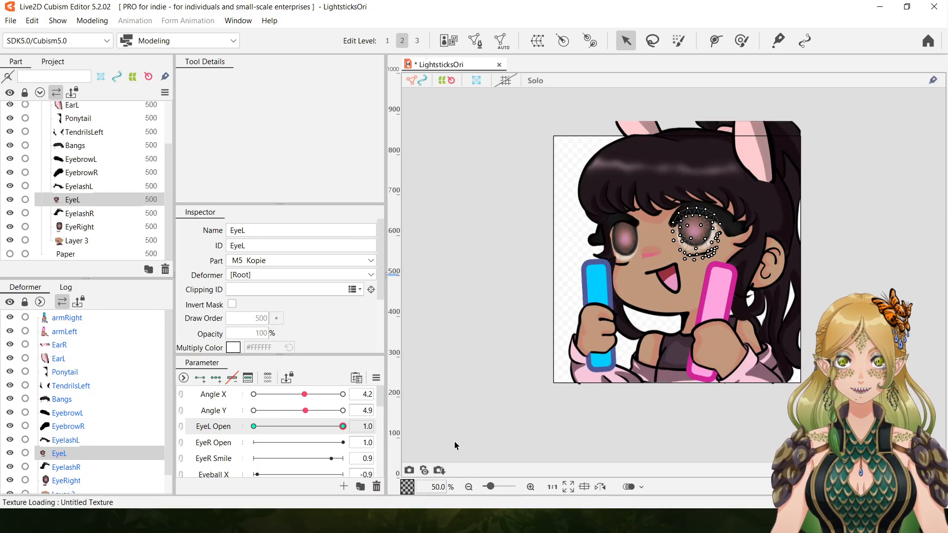
pyautogui.click(530, 487)
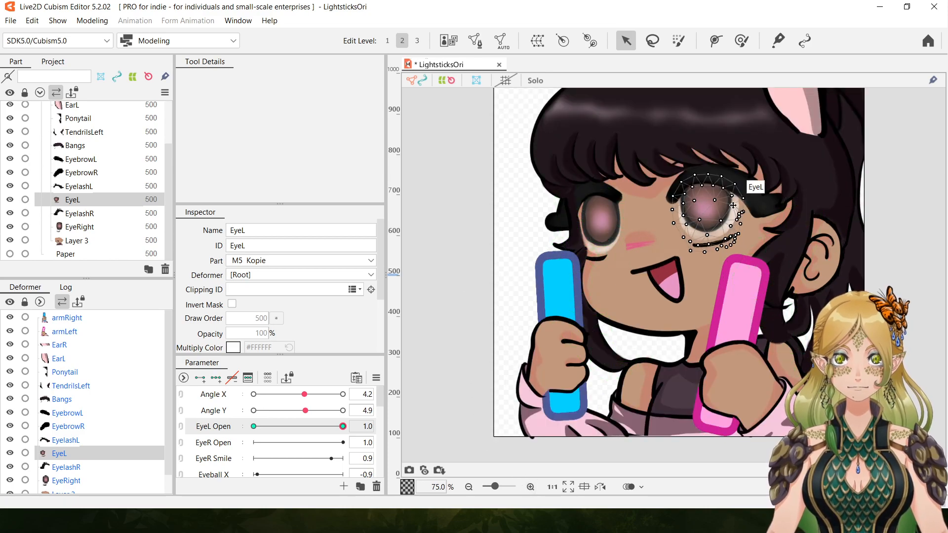
pyautogui.click(898, 248)
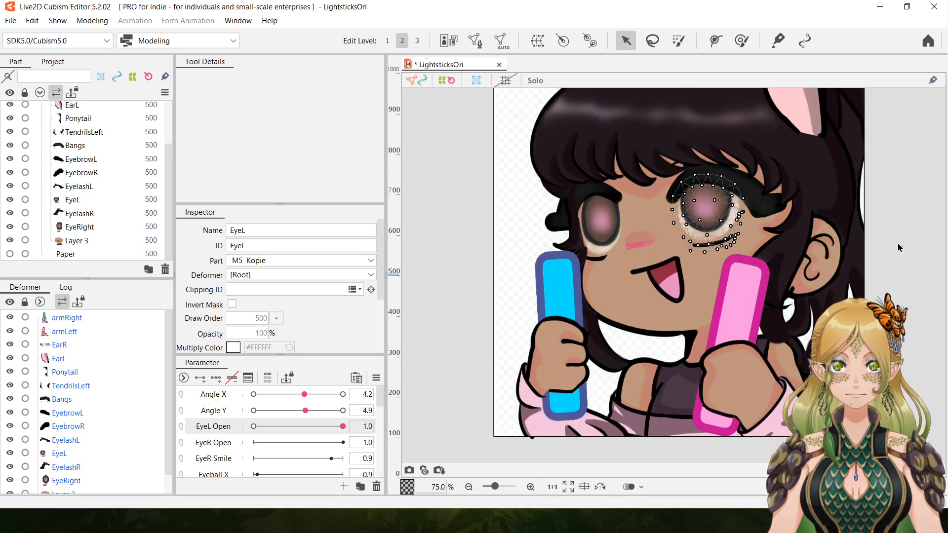
pyautogui.click(707, 225)
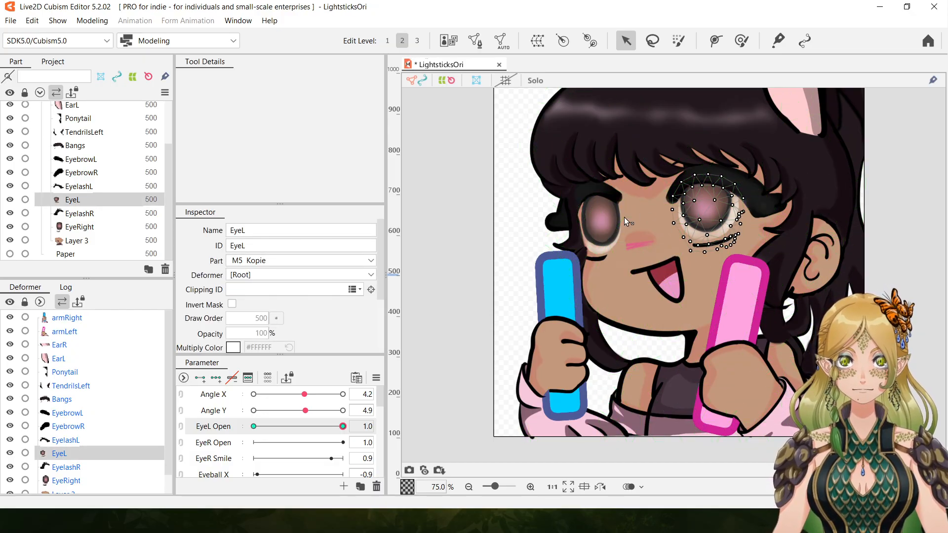
pyautogui.moveTo(343, 426); pyautogui.dragTo(254, 426)
pyautogui.click(897, 277)
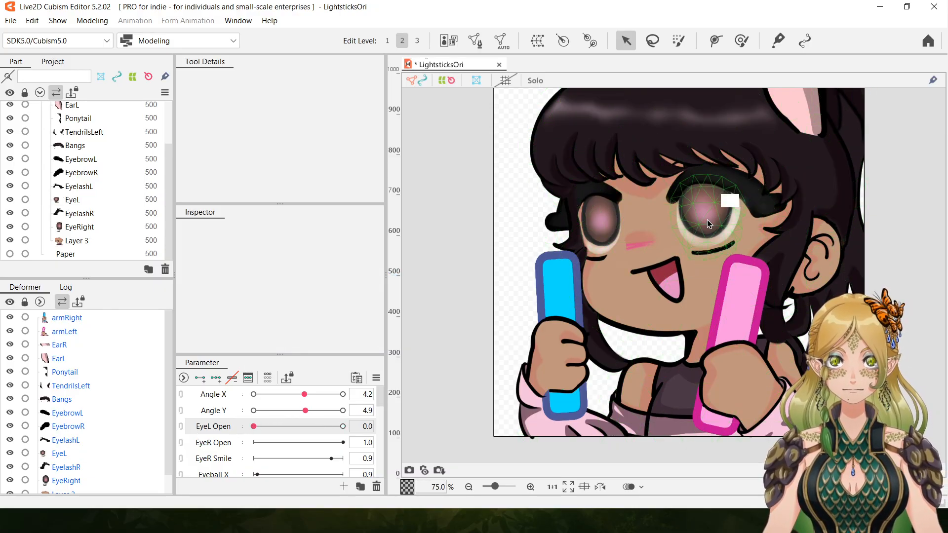
# Select EyeL, set EyeL Open to 1.0, and squash the mesh vertically into a thin strip at the upper eyelash.
pyautogui.click(104, 200)
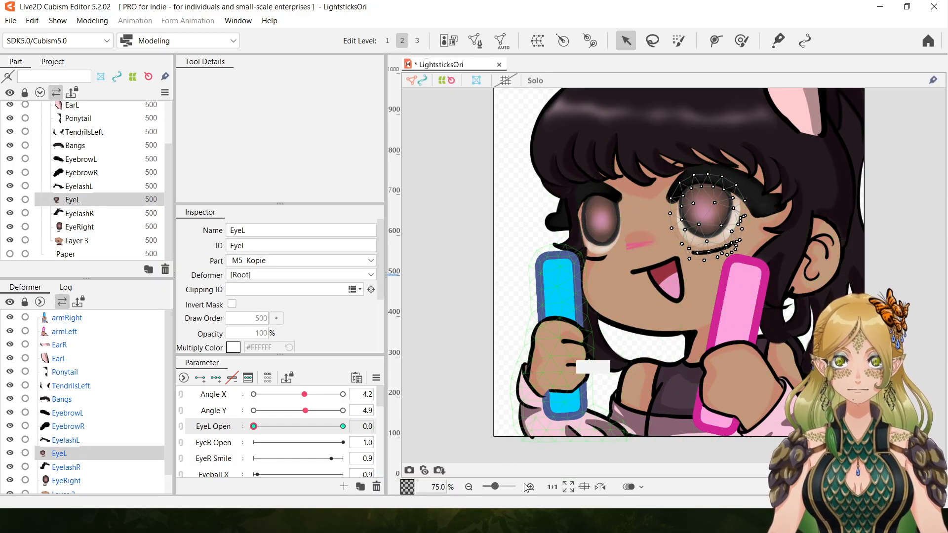
pyautogui.scroll(1, 667, 276)
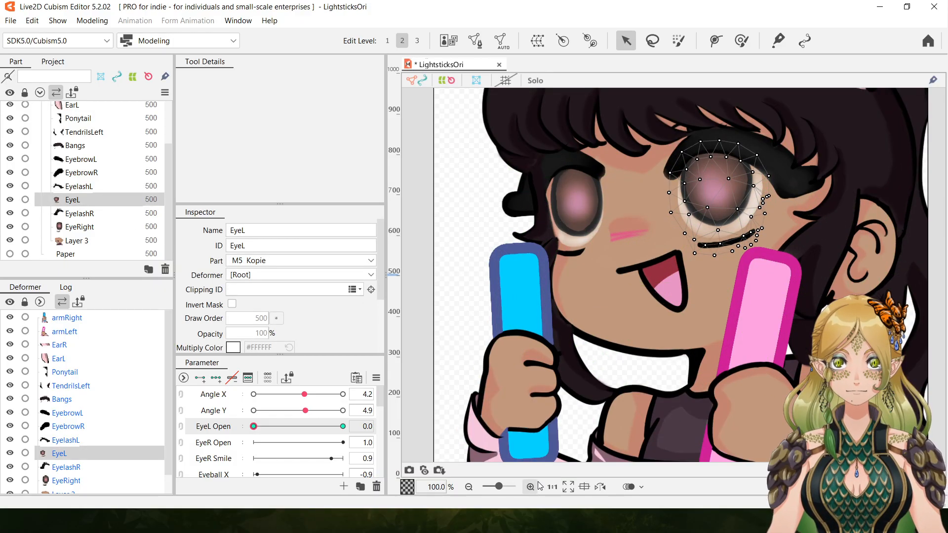
pyautogui.click(720, 187)
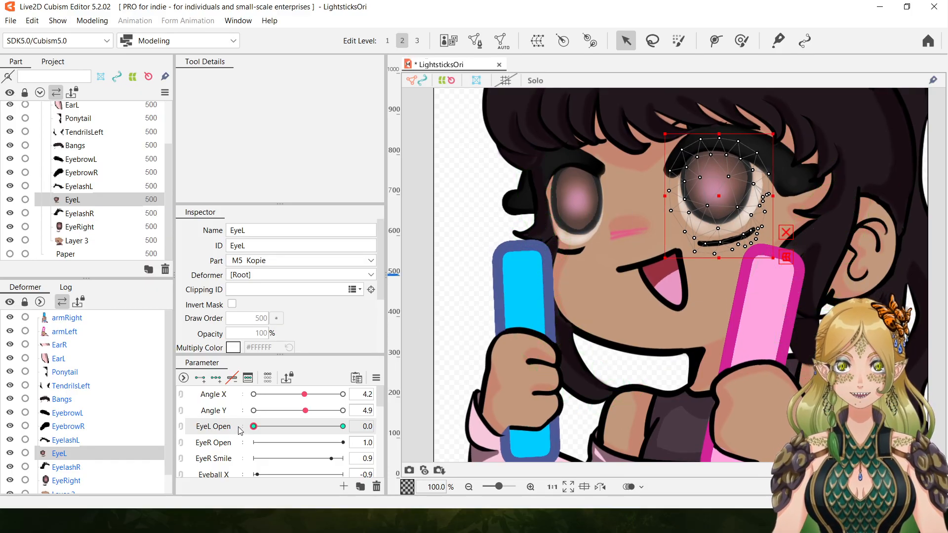
pyautogui.moveTo(255, 428); pyautogui.dragTo(398, 434)
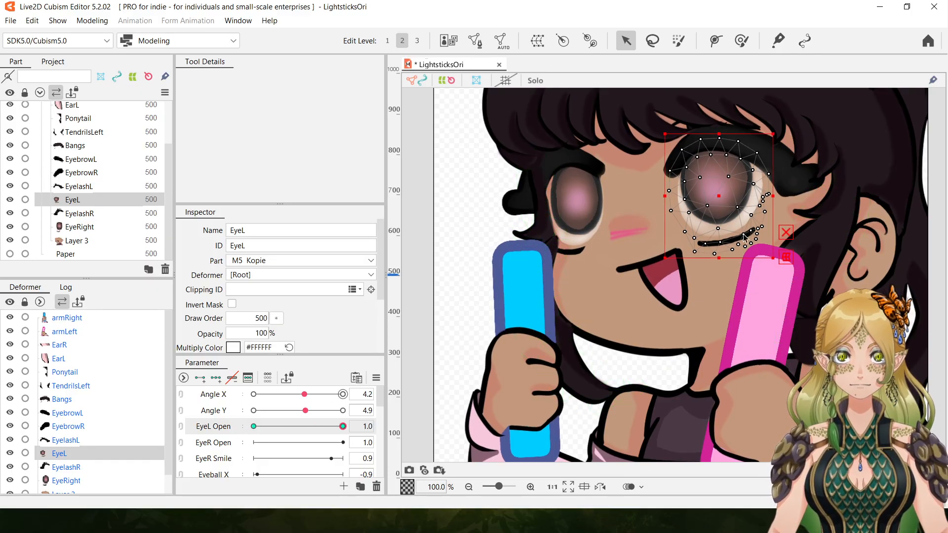
pyautogui.moveTo(719, 251); pyautogui.dragTo(735, 147)
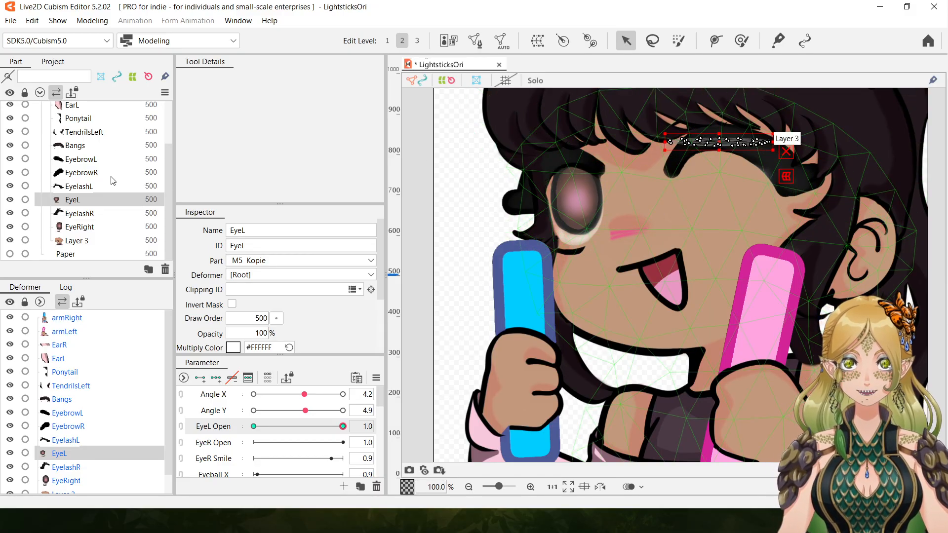
# Add EyelashL and EyebrowL to the EyeL selection, key them on EyeL Open, and move all three meshes down at 1.0.
pyautogui.keyDown('ctrl'); pyautogui.click(85, 188); pyautogui.keyUp('ctrl')
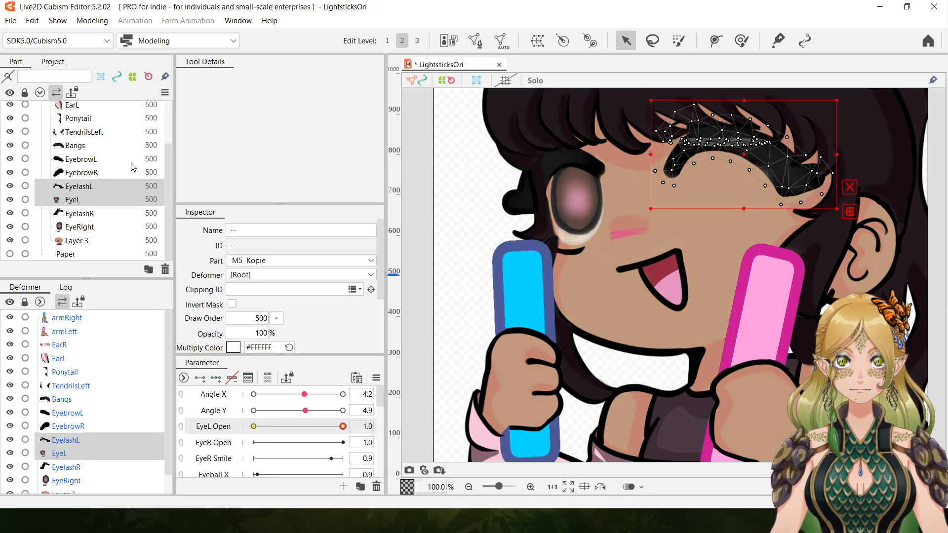
pyautogui.keyDown('ctrl'); pyautogui.click(89, 160); pyautogui.keyUp('ctrl')
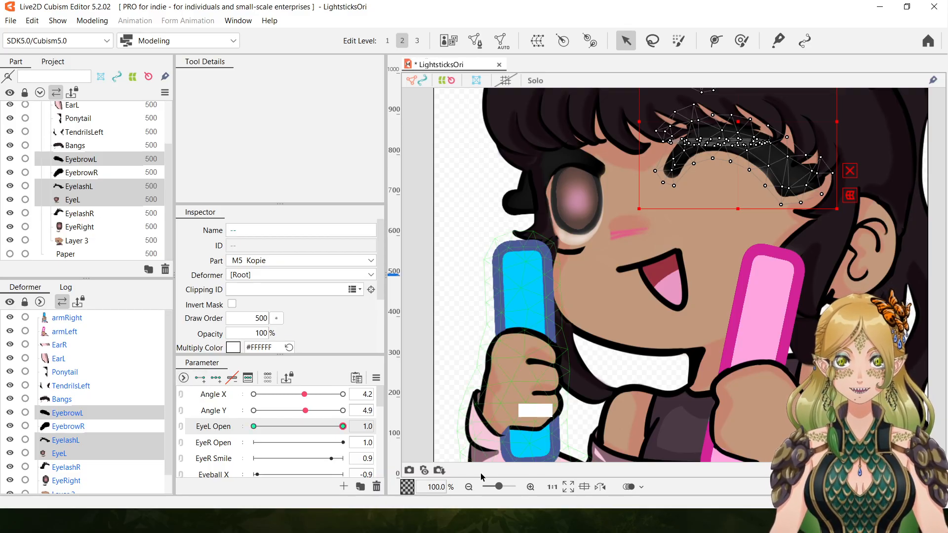
pyautogui.click(468, 488)
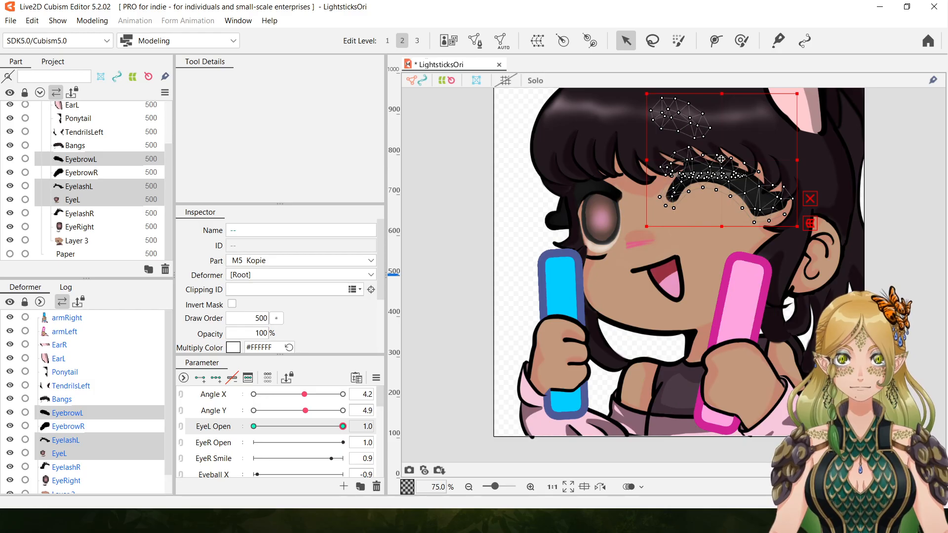
pyautogui.moveTo(725, 162); pyautogui.dragTo(725, 185)
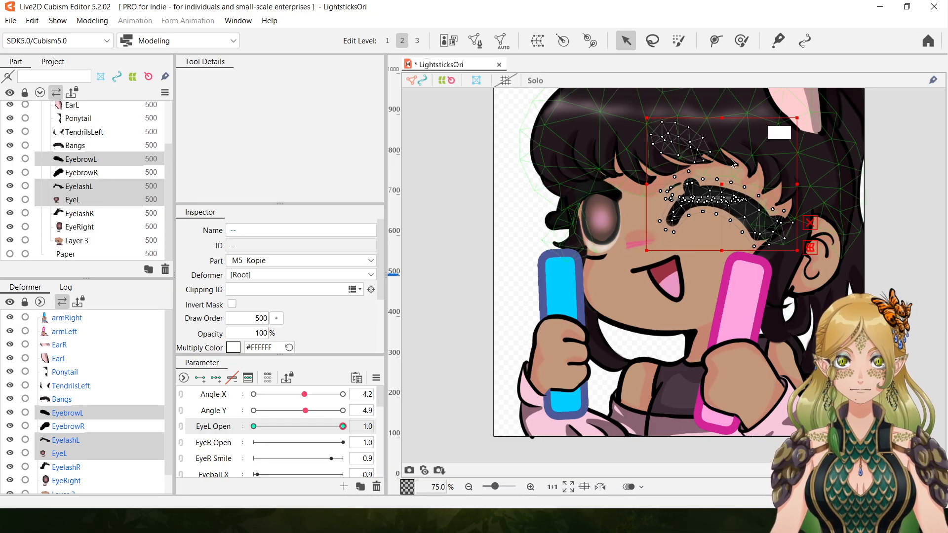
# Move EyebrowL alone further down and slightly outward at EyeL Open 1.0, and preview the movement between 0.0 and 1.0.
pyautogui.click(75, 162)
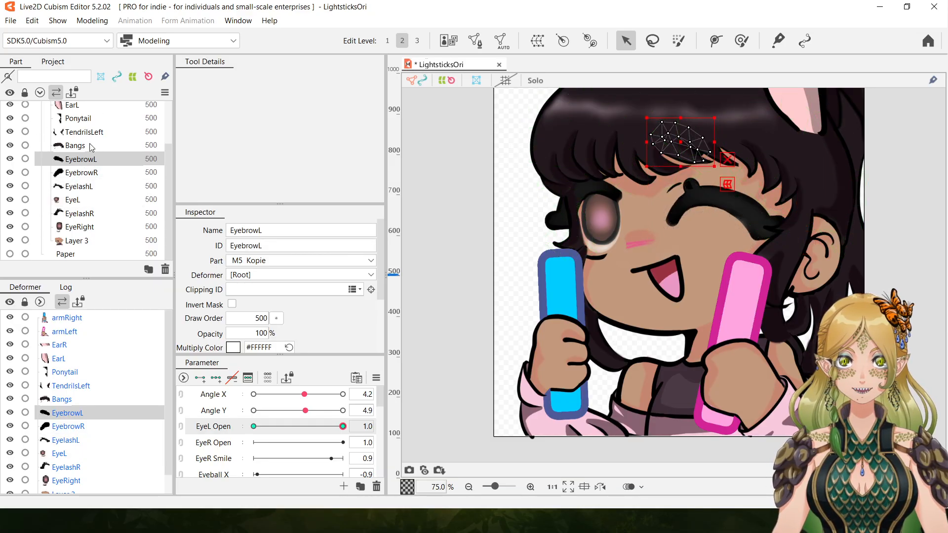
pyautogui.moveTo(685, 140); pyautogui.dragTo(692, 158)
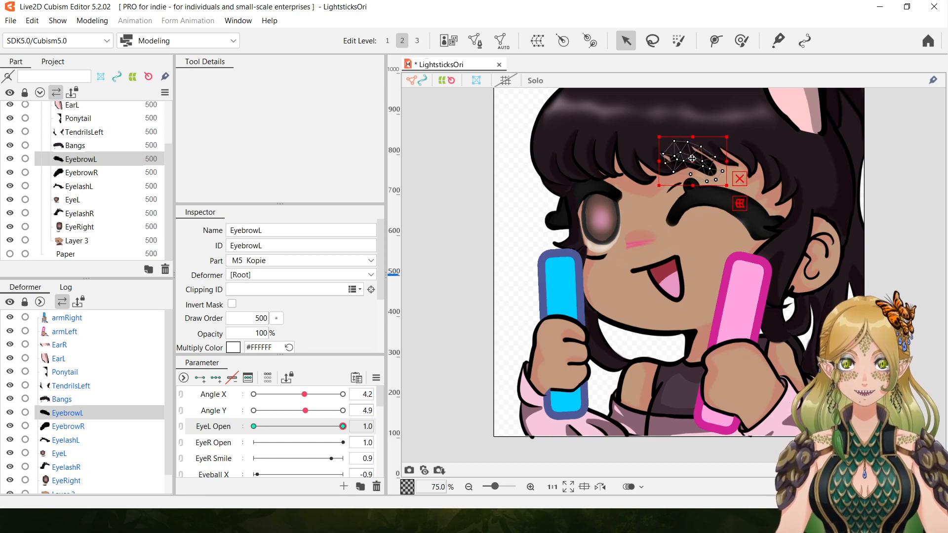
pyautogui.moveTo(344, 427); pyautogui.dragTo(175, 415)
pyautogui.moveTo(280, 410); pyautogui.dragTo(335, 427)
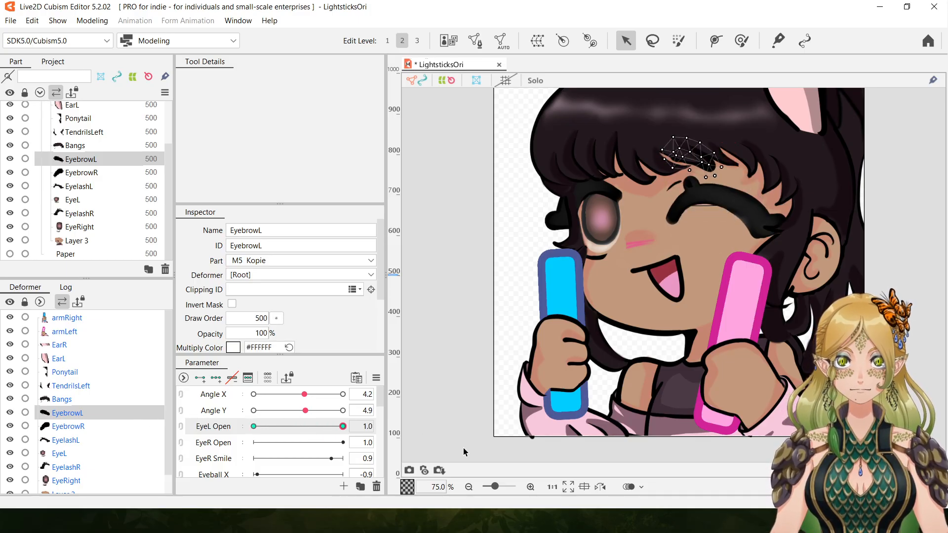
pyautogui.moveTo(463, 453); pyautogui.dragTo(484, 459)
pyautogui.moveTo(239, 436); pyautogui.dragTo(504, 457)
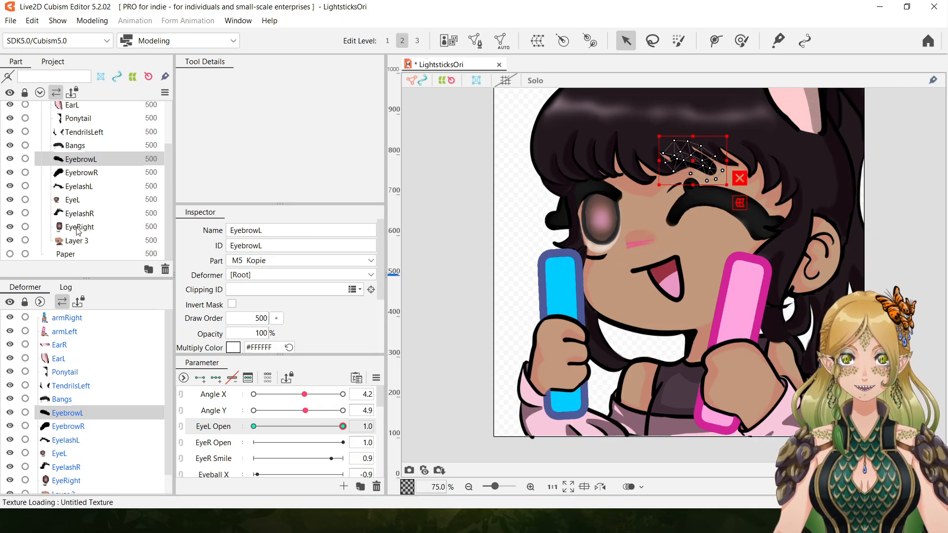
# Select EyeL and narrow its squashed strip from both ends to fit inside the closed eyelash at EyeL Open 1.0.
pyautogui.click(78, 199)
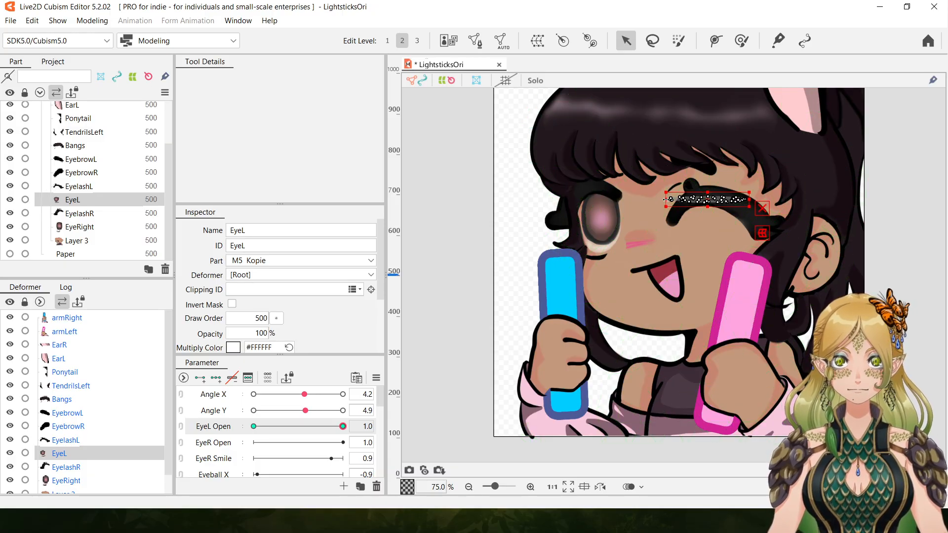
pyautogui.scroll(1, 674, 277)
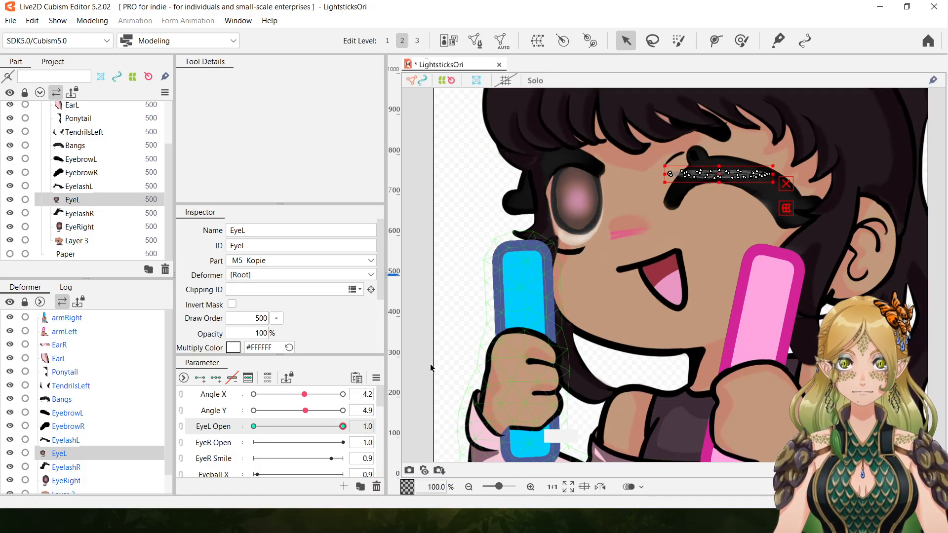
pyautogui.moveTo(667, 173); pyautogui.dragTo(682, 177)
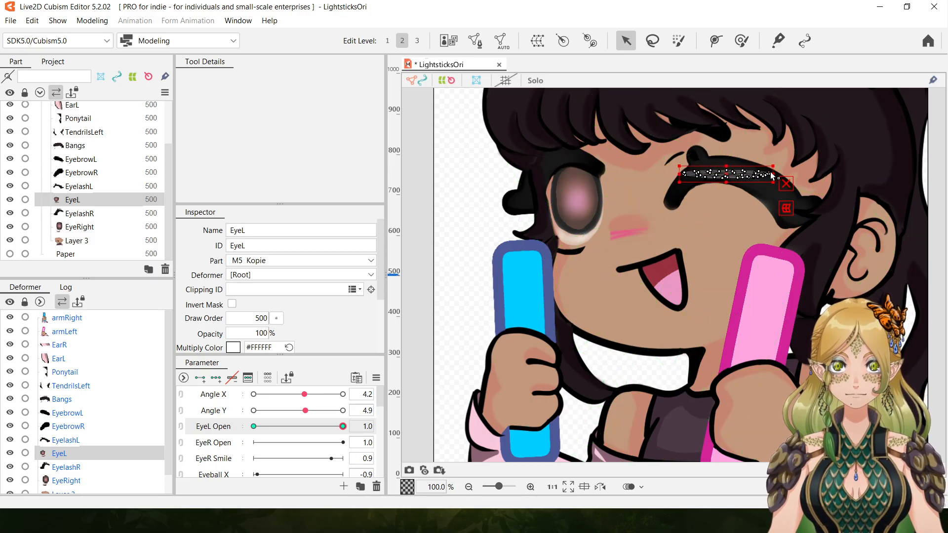
pyautogui.moveTo(773, 173); pyautogui.dragTo(725, 168)
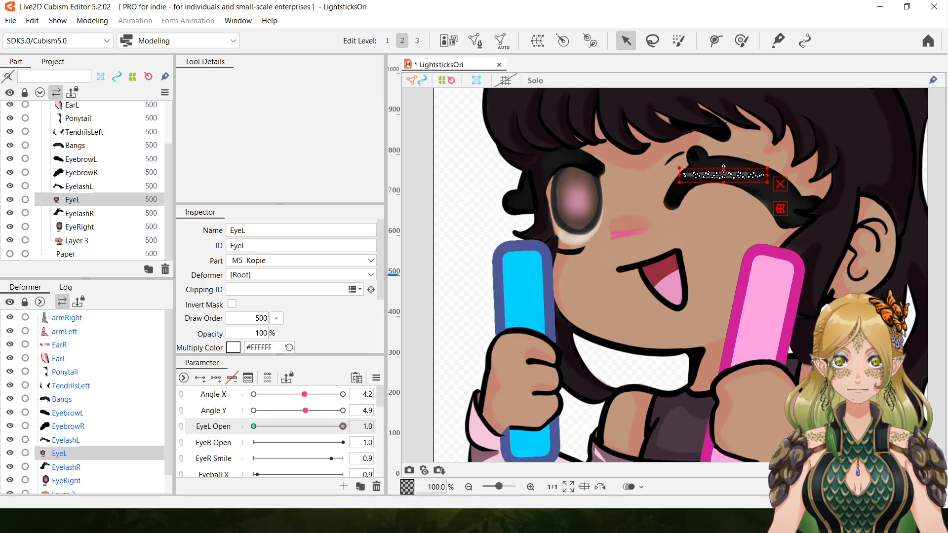
pyautogui.click(468, 487)
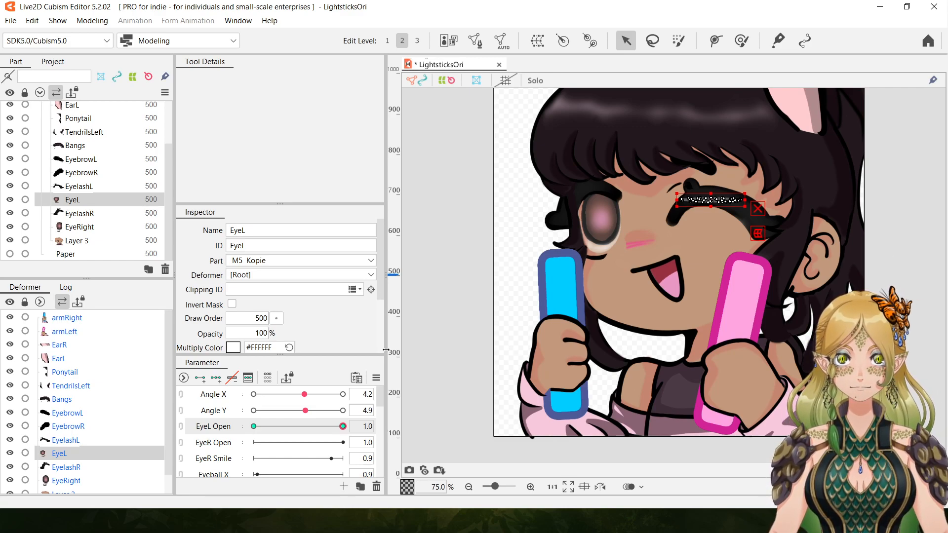
# Preview the left eye's closing movement across EyeL Open, leave it at 0.0, and set EyeR Open to 0.4.
pyautogui.moveTo(342, 427); pyautogui.dragTo(236, 428)
pyautogui.click(343, 426)
pyautogui.moveTo(343, 427); pyautogui.dragTo(158, 424)
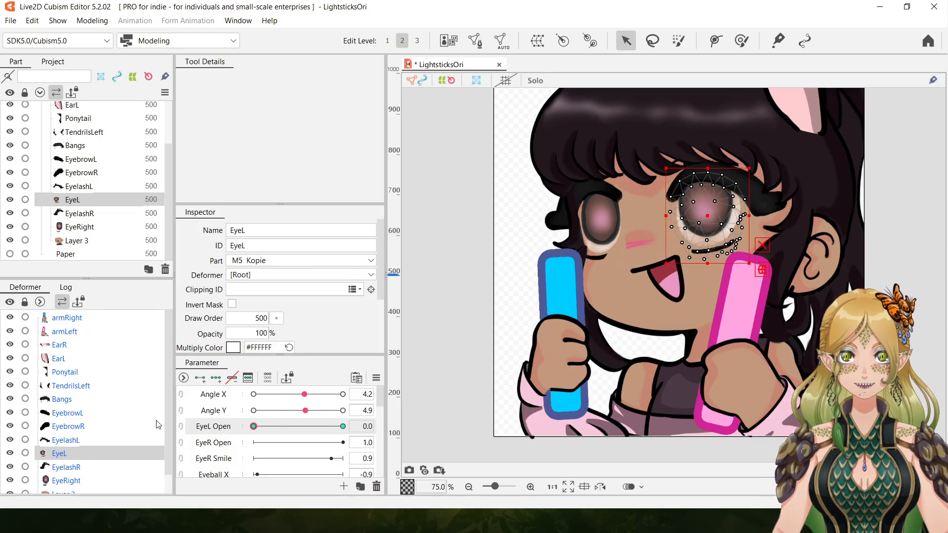
pyautogui.moveTo(385, 424); pyautogui.dragTo(133, 436)
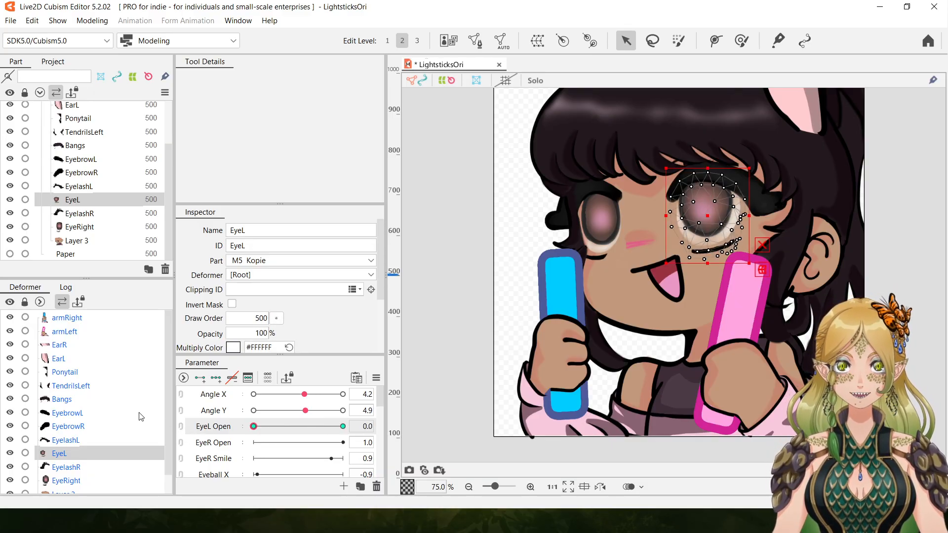
pyautogui.click(289, 443)
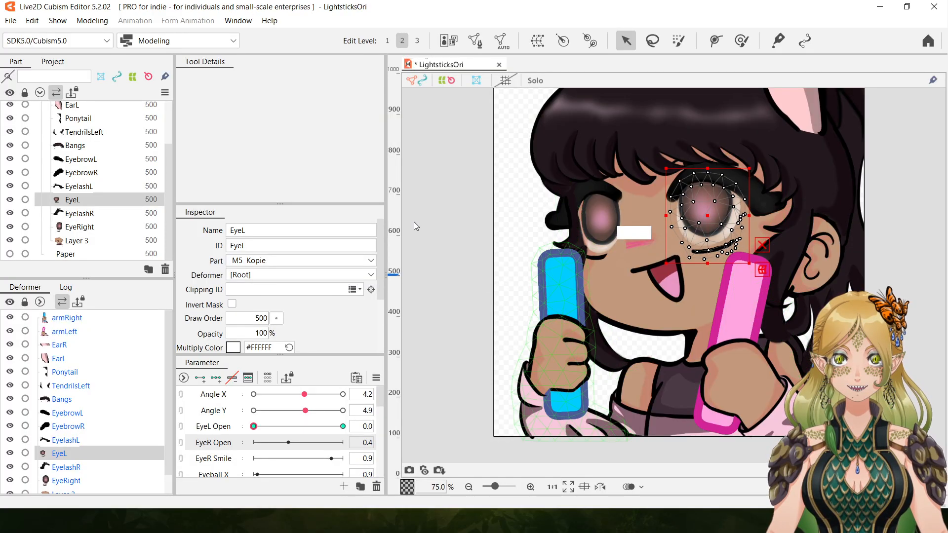
# Preview the left eye partly closed at EyeL Open 0.3 with nothing selected, and return the parameter to 0.0.
pyautogui.click(278, 427)
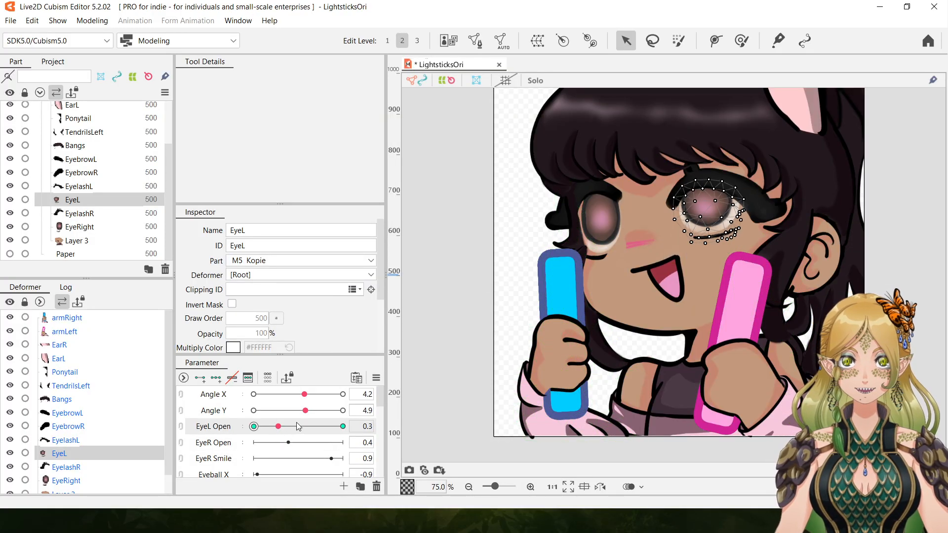
pyautogui.click(469, 303)
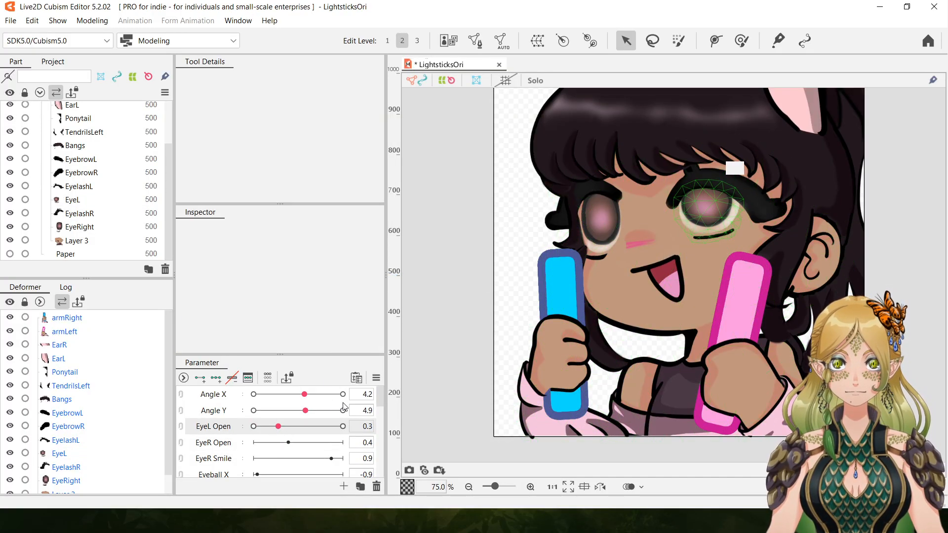
pyautogui.moveTo(278, 427); pyautogui.dragTo(188, 429)
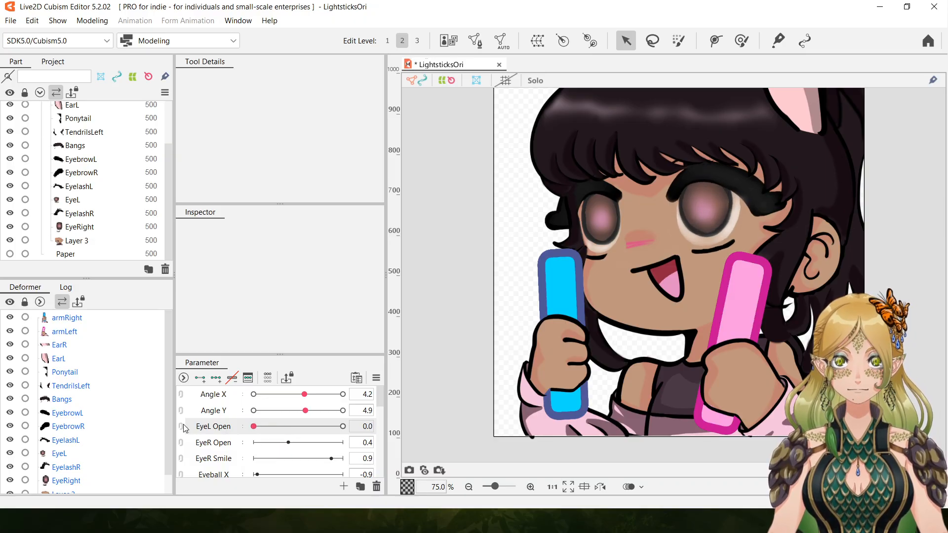
# Add two keys for EyeRight on EyeR Open and, at 1.0, squash and narrow the mesh into a thin strip inside the eyelash.
pyautogui.click(603, 229)
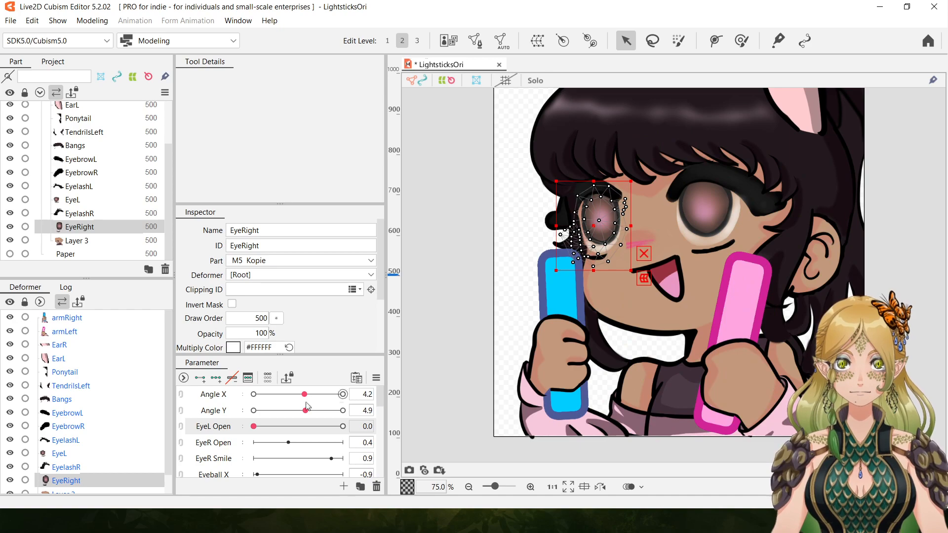
pyautogui.click(229, 444)
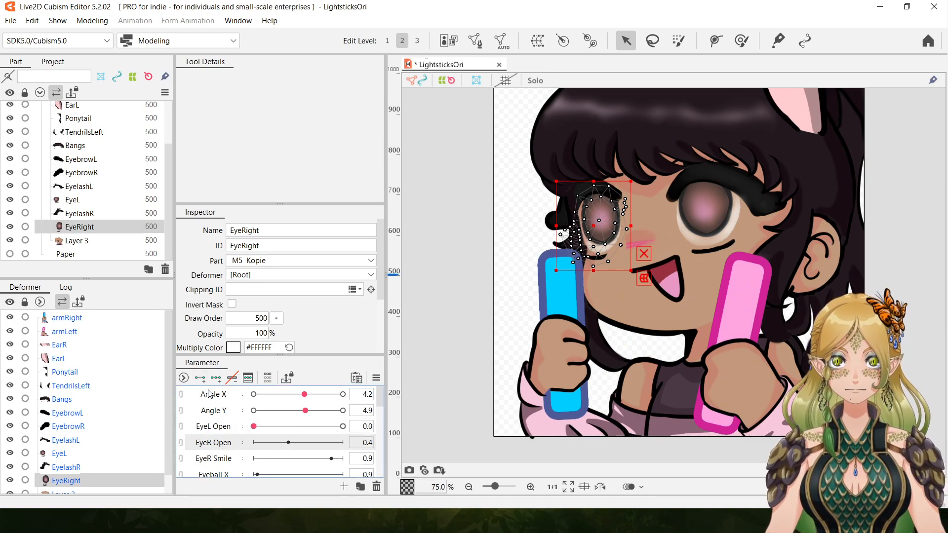
pyautogui.click(199, 378)
pyautogui.moveTo(288, 442); pyautogui.dragTo(385, 440)
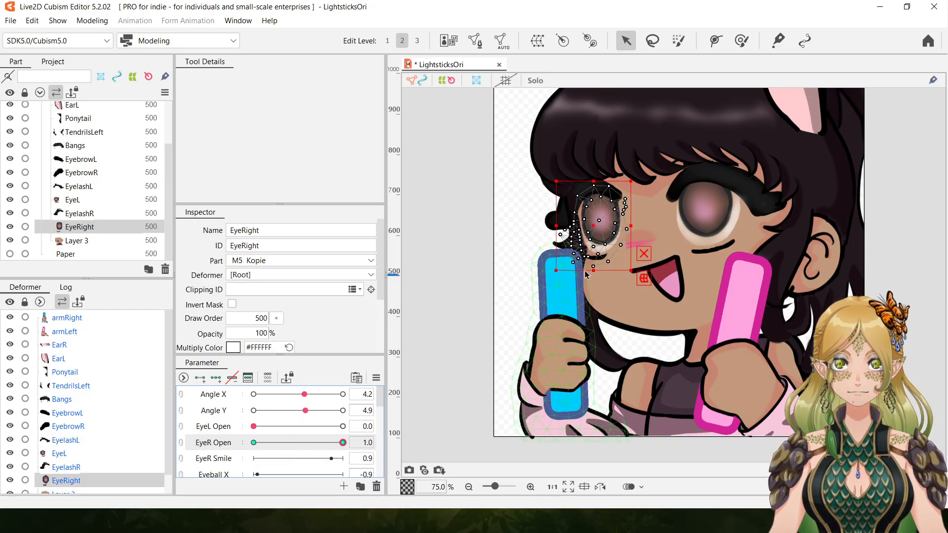
pyautogui.moveTo(594, 272); pyautogui.dragTo(619, 191)
pyautogui.moveTo(557, 189); pyautogui.dragTo(560, 191)
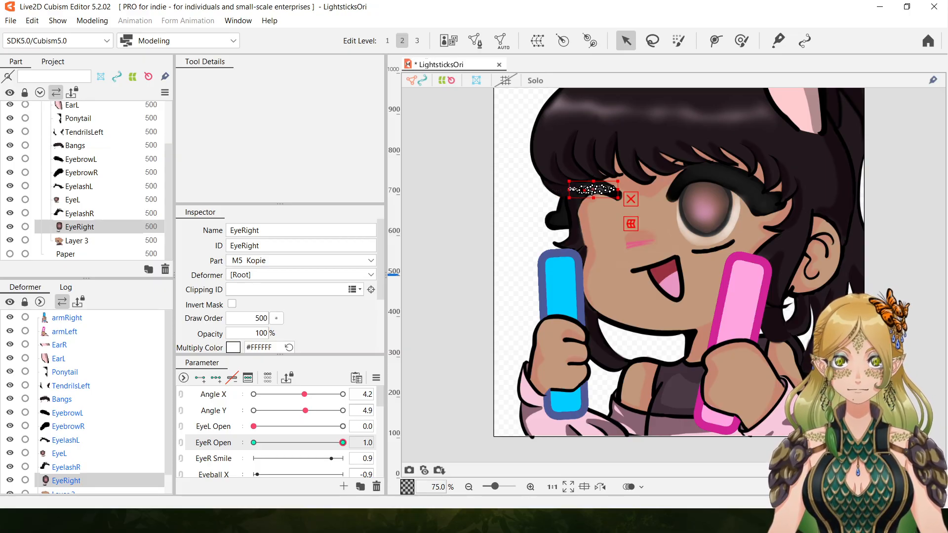
# Add EyelashR and EyebrowR to the EyeRight selection.
pyautogui.click(532, 486)
pyautogui.click(532, 487)
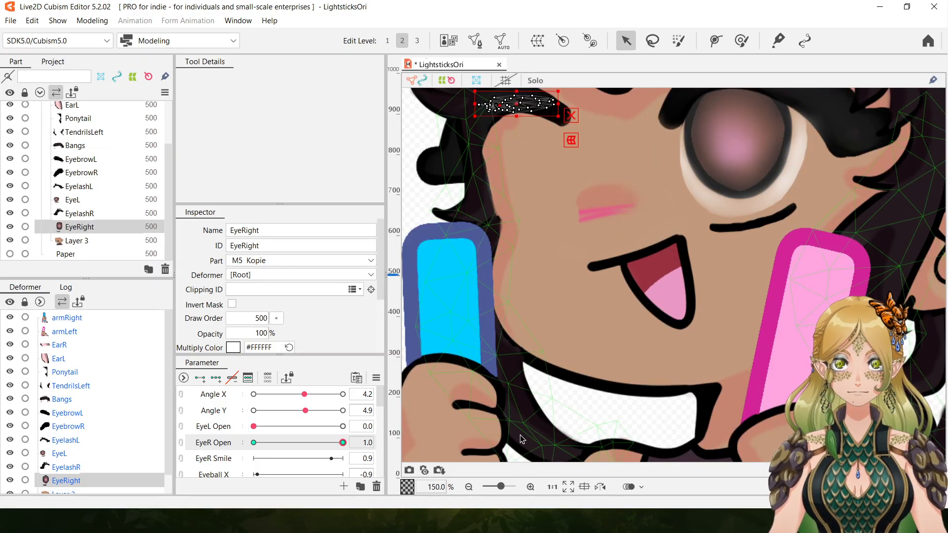
pyautogui.click(469, 487)
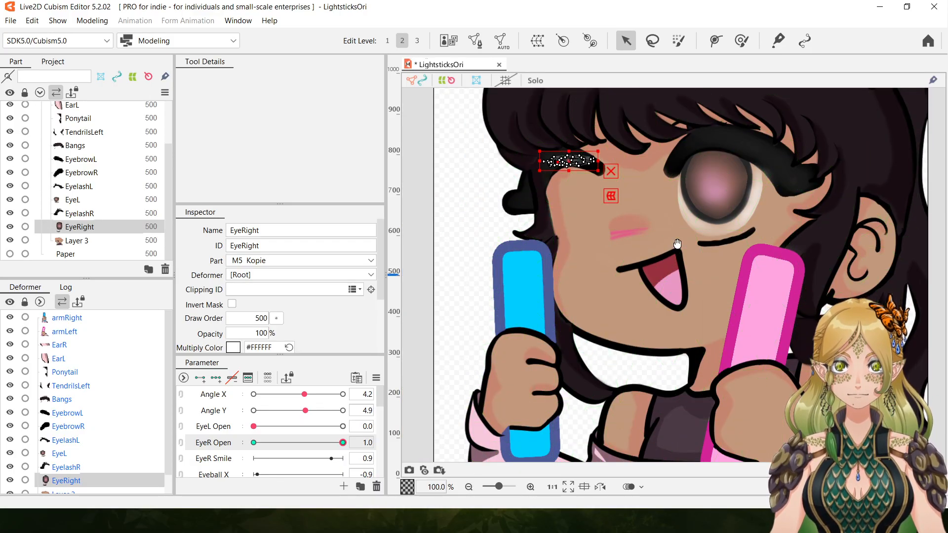
pyautogui.moveTo(470, 217); pyautogui.dragTo(461, 267)
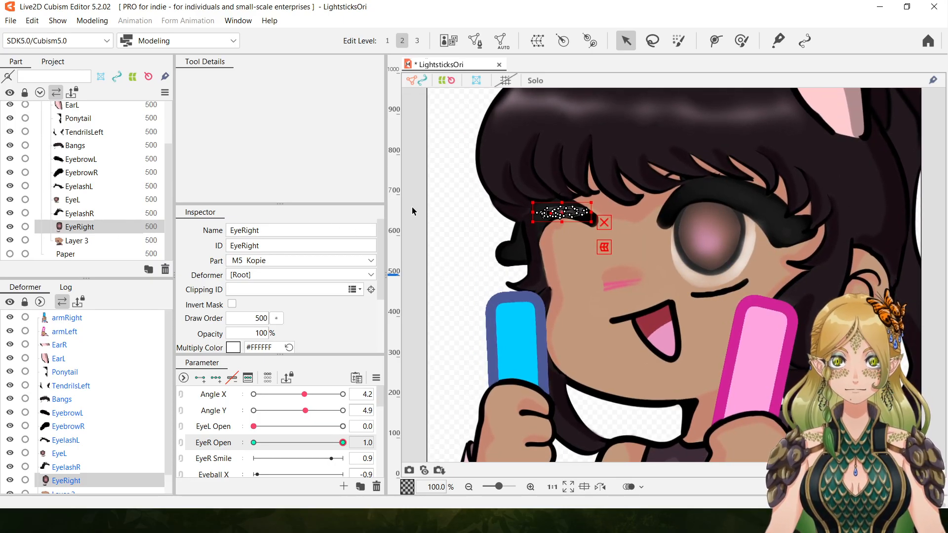
pyautogui.keyDown('ctrl'); pyautogui.click(84, 214); pyautogui.keyUp('ctrl')
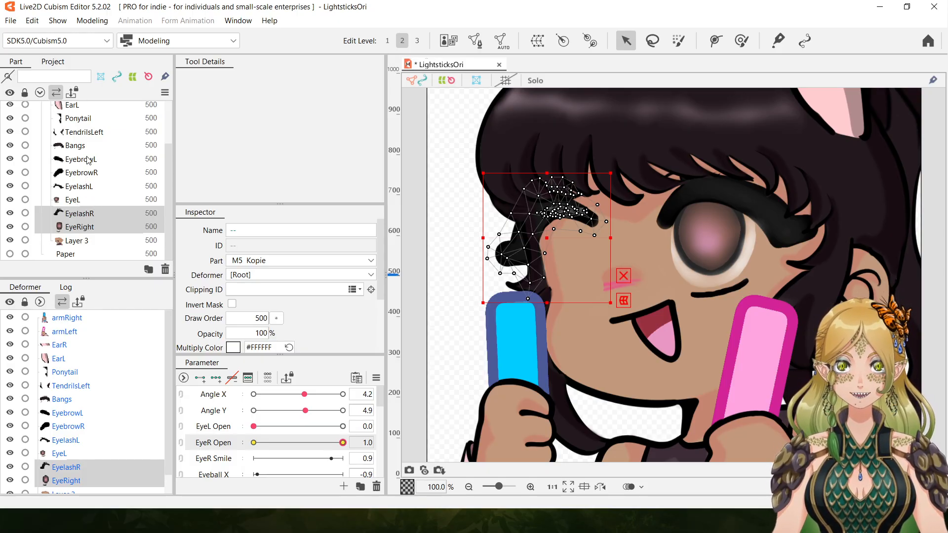
pyautogui.keyDown('ctrl'); pyautogui.click(85, 177); pyautogui.keyUp('ctrl')
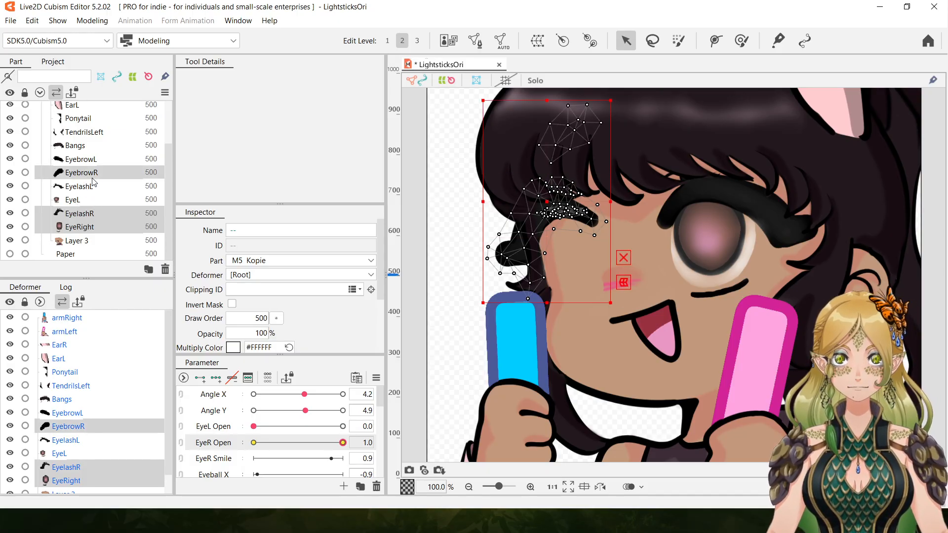
pyautogui.moveTo(544, 205); pyautogui.dragTo(556, 243)
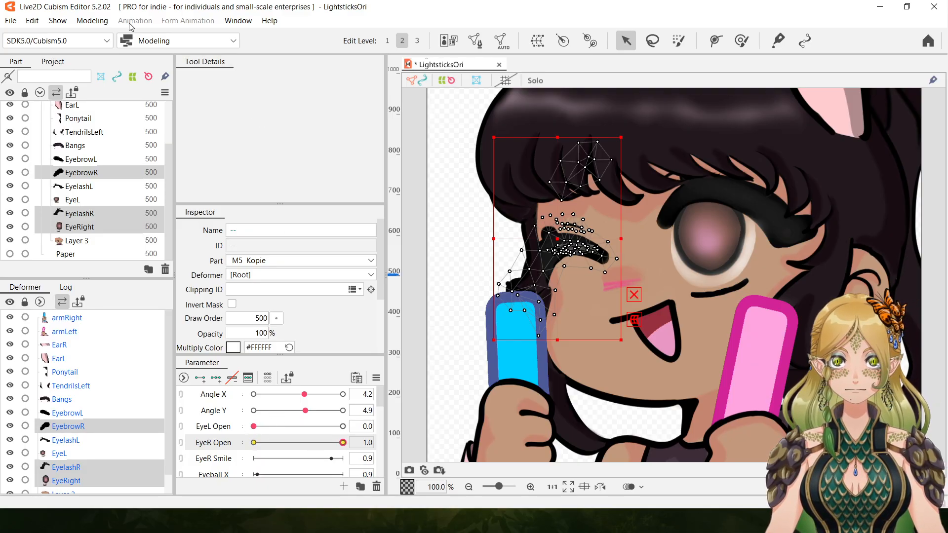
pyautogui.click(32, 22)
pyautogui.click(49, 36)
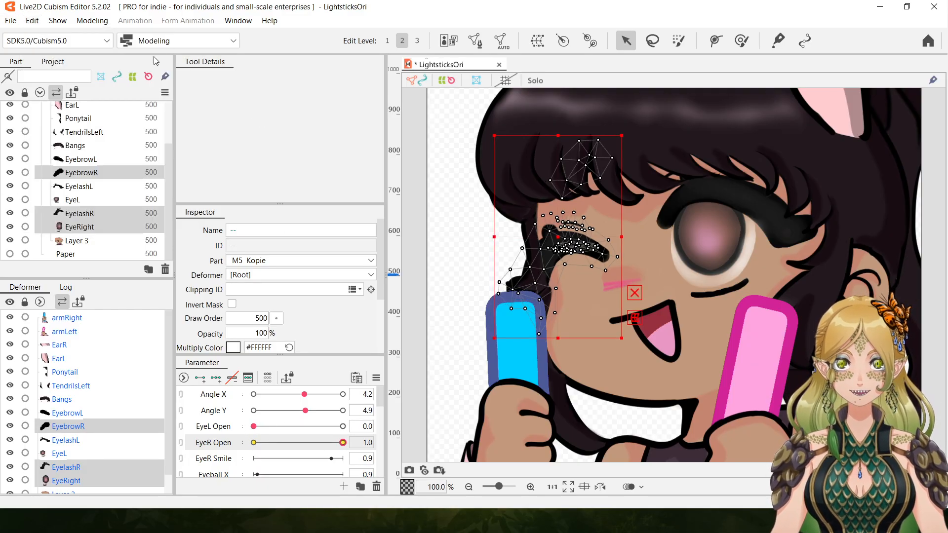
pyautogui.click(33, 21)
pyautogui.click(51, 36)
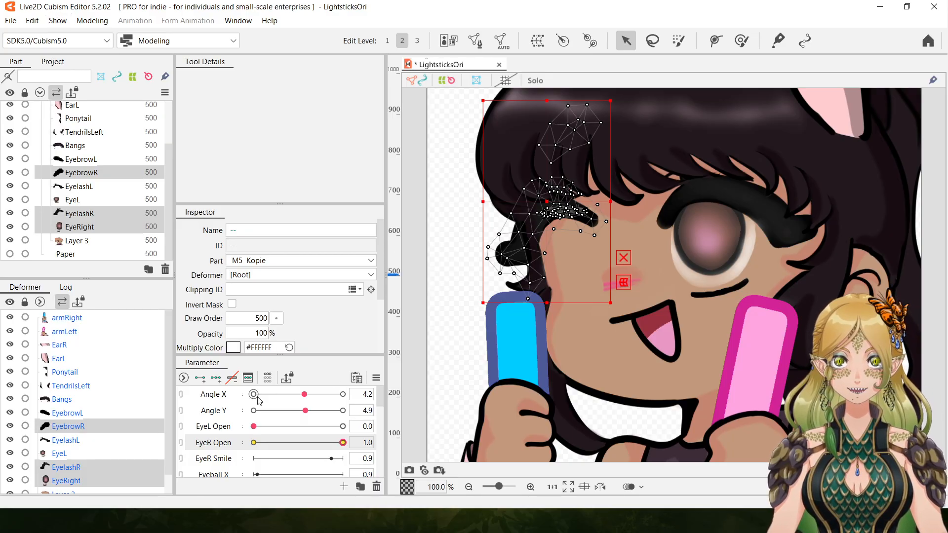
# Key EyebrowR, EyelashR and EyeRight on EyeR Open, move them down at 1.0, and shift EyebrowR alone further down and outward.
pyautogui.click(199, 379)
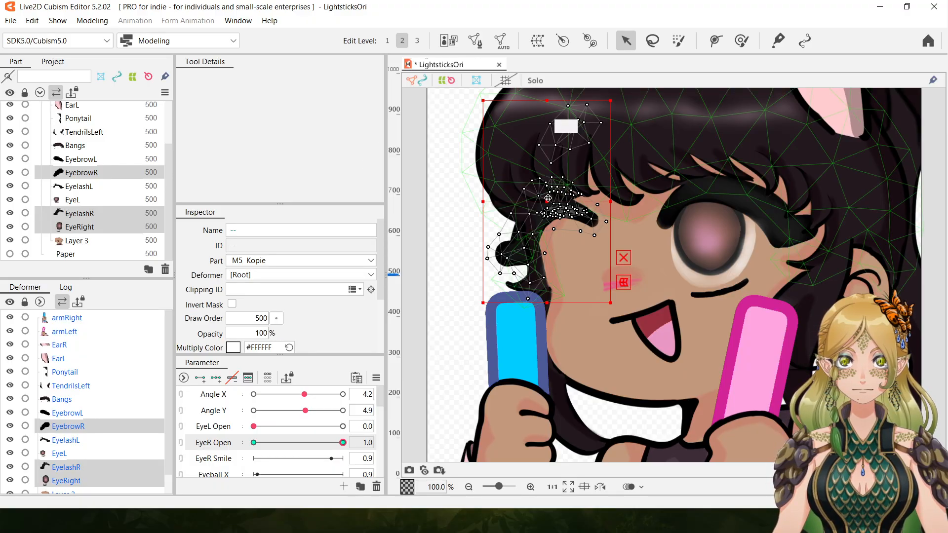
pyautogui.moveTo(545, 202); pyautogui.dragTo(557, 239)
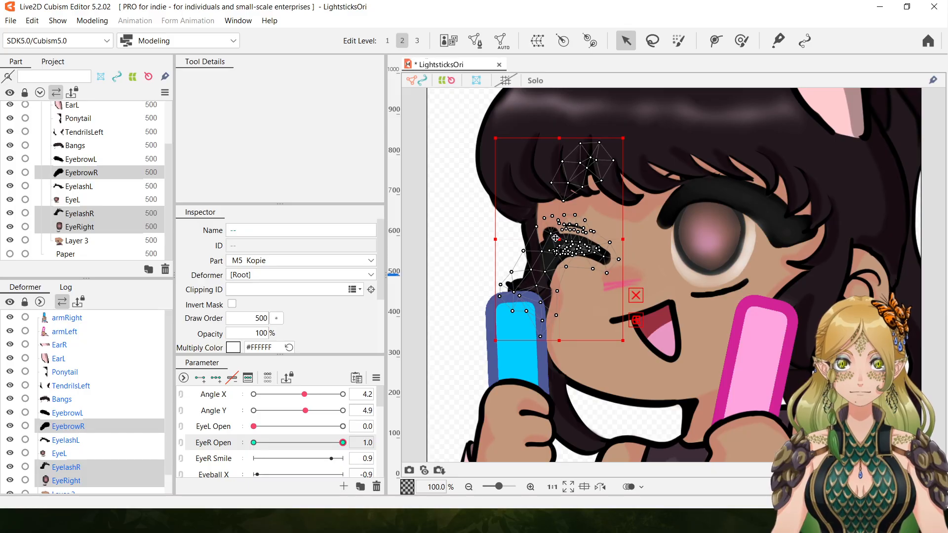
pyautogui.click(99, 174)
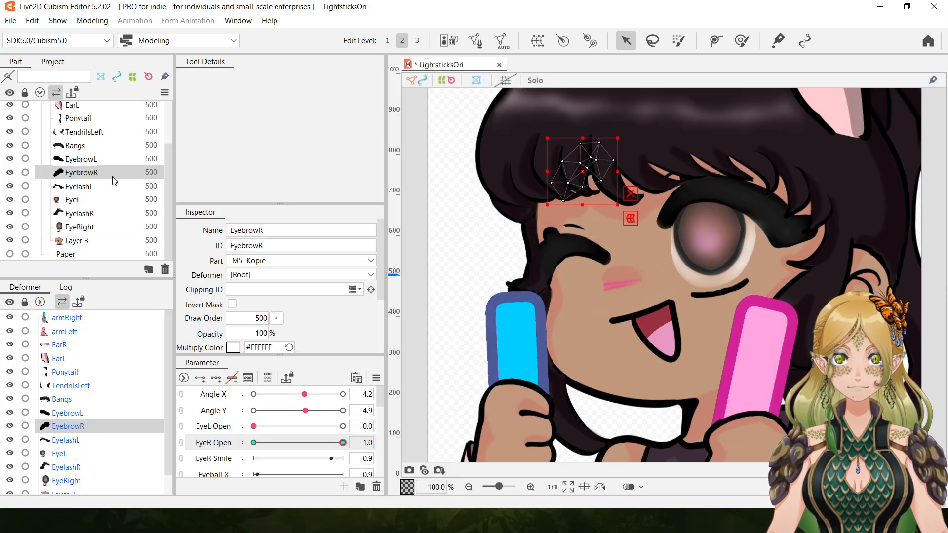
pyautogui.moveTo(581, 172); pyautogui.dragTo(563, 197)
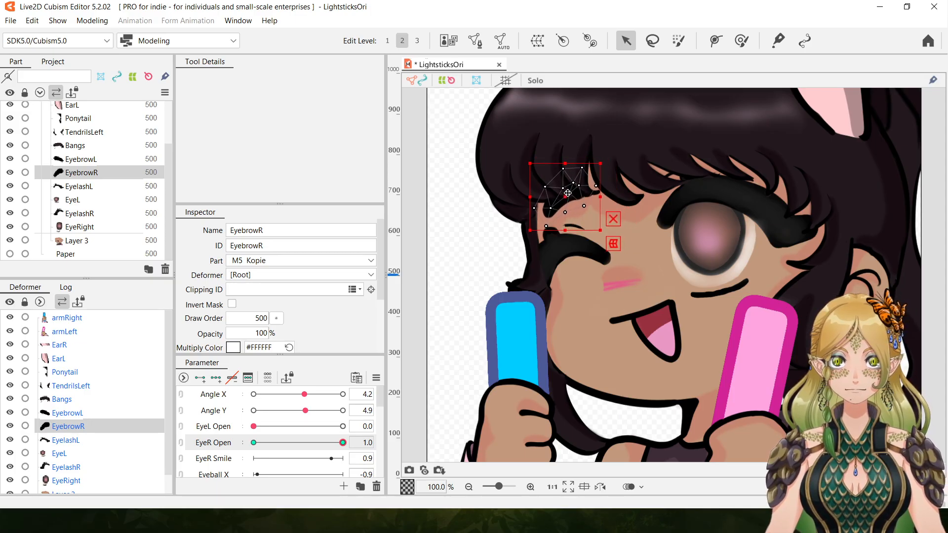
# Preview the right eye's closing movement across EyeR Open, leave it at 1.0, and set EyeL Open to 1.0.
pyautogui.moveTo(343, 442); pyautogui.dragTo(254, 443)
pyautogui.moveTo(187, 434); pyautogui.dragTo(407, 451)
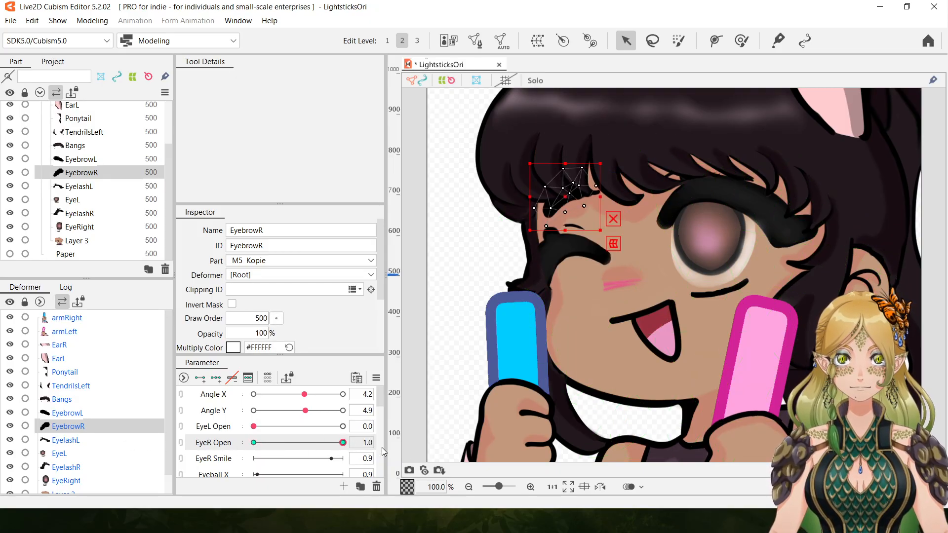
pyautogui.moveTo(259, 428); pyautogui.dragTo(411, 438)
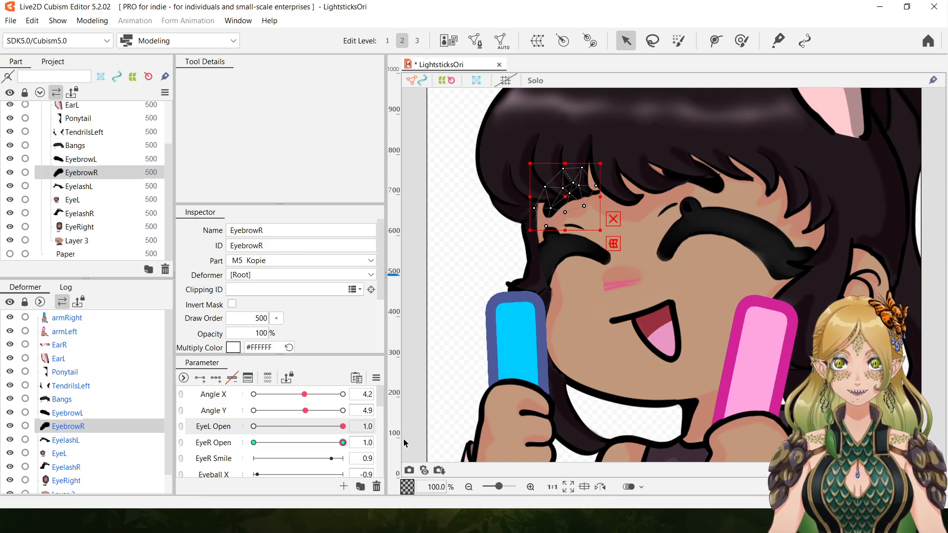
pyautogui.moveTo(343, 428); pyautogui.dragTo(370, 427)
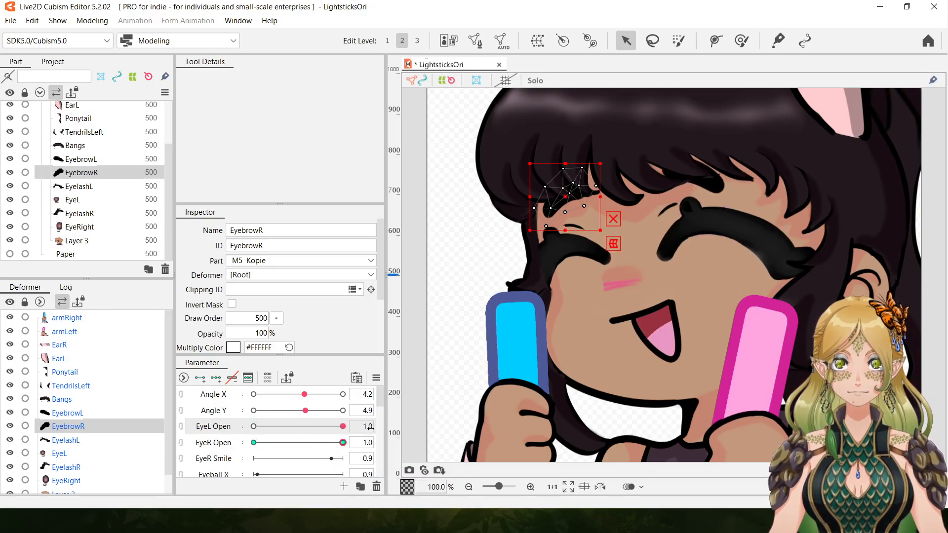
# Examine the closed-eye expression by moving EyeL Open and EyeR Open between 0.0 and 1.0, leaving both at 1.0.
pyautogui.click(467, 486)
pyautogui.click(467, 486)
pyautogui.click(467, 486)
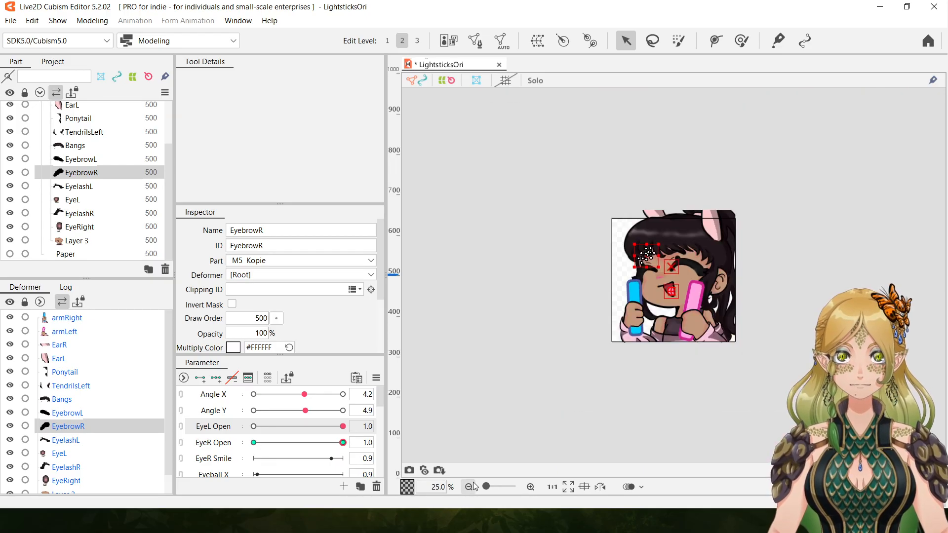
pyautogui.click(529, 488)
pyautogui.click(529, 487)
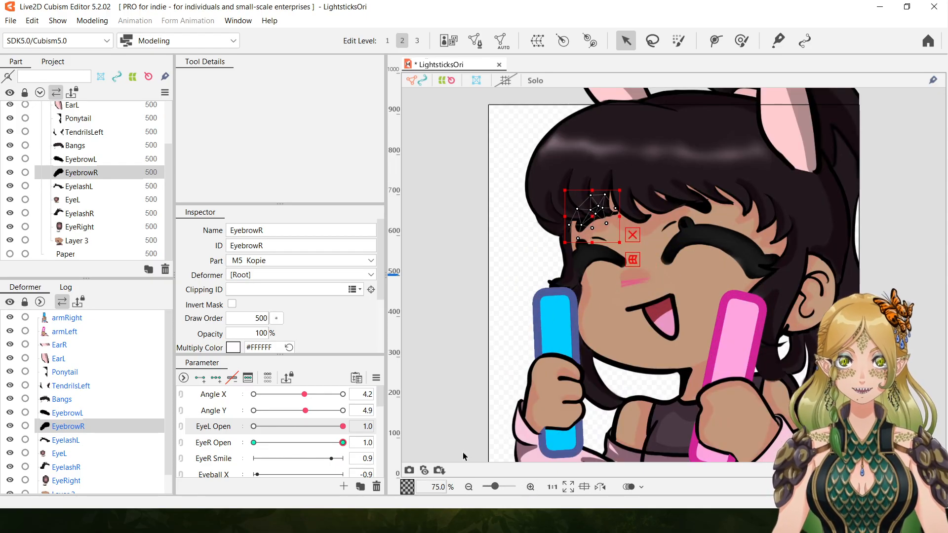
pyautogui.moveTo(346, 431); pyautogui.dragTo(175, 417)
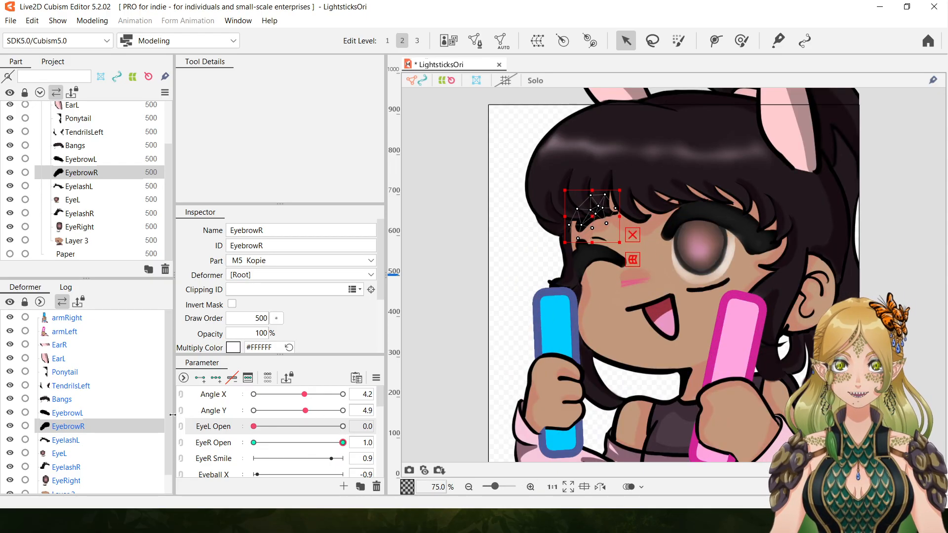
pyautogui.moveTo(345, 443)
pyautogui.mouseDown()
pyautogui.moveTo(213, 442)
pyautogui.moveTo(342, 426)
pyautogui.mouseUp()
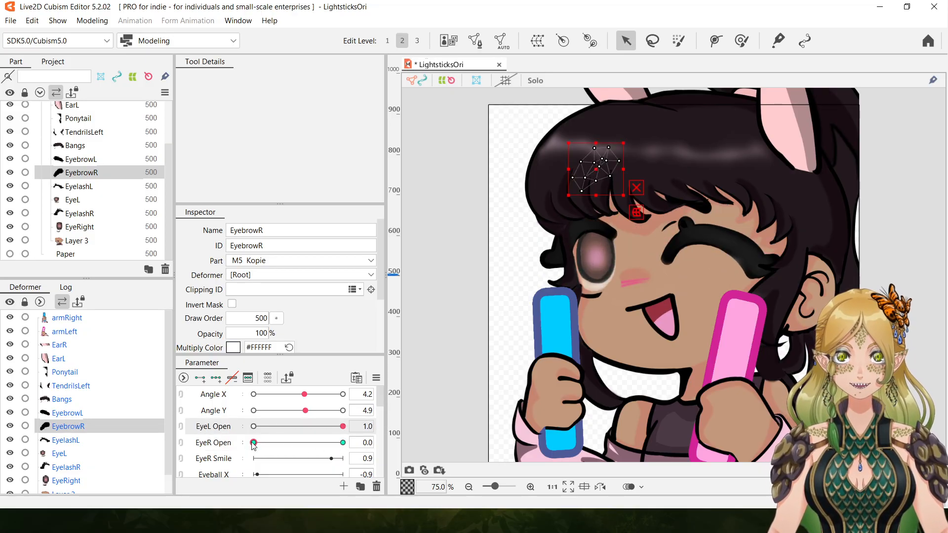
pyautogui.moveTo(253, 442); pyautogui.dragTo(343, 442)
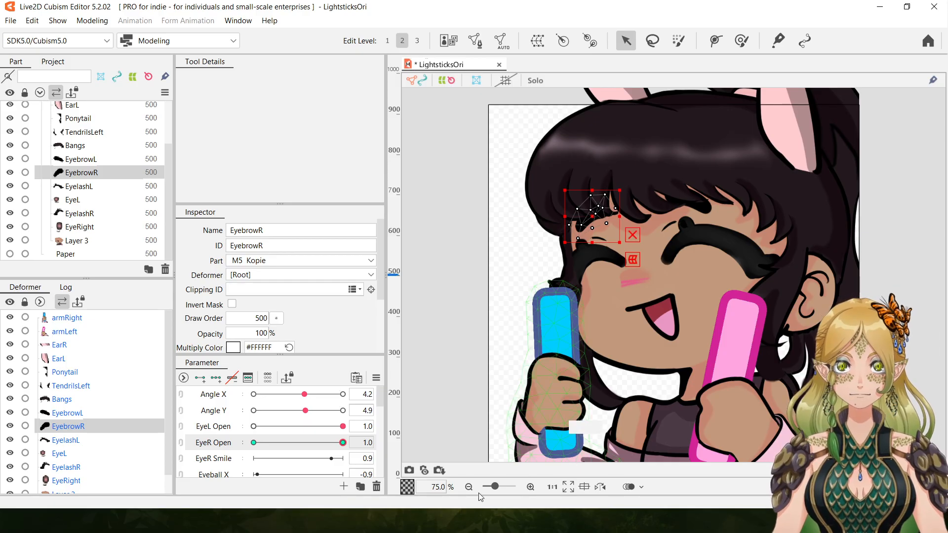
pyautogui.click(530, 487)
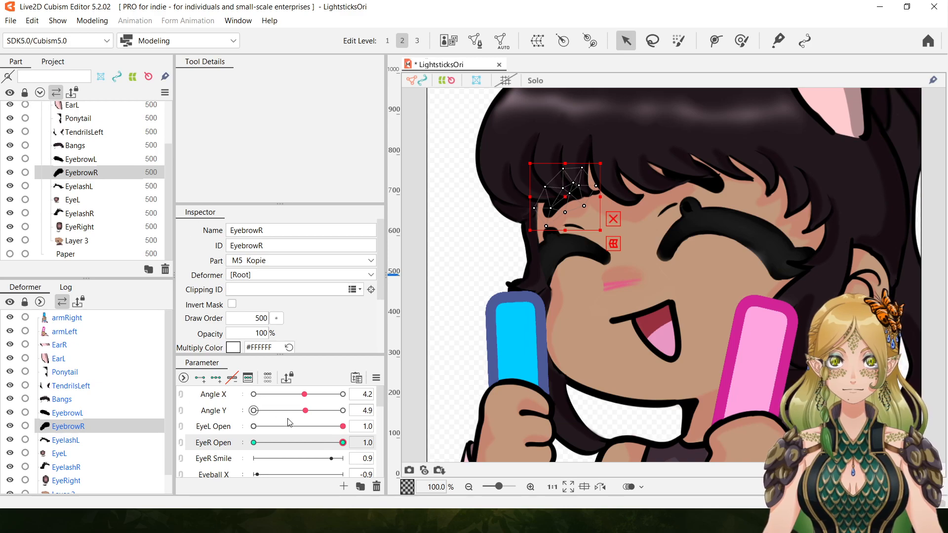
pyautogui.moveTo(343, 443); pyautogui.dragTo(432, 444)
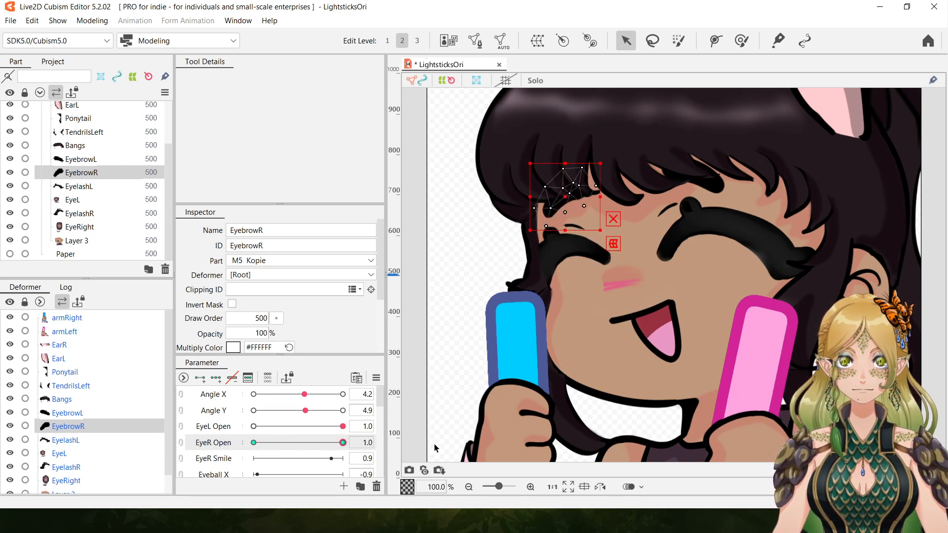
pyautogui.moveTo(359, 441); pyautogui.dragTo(135, 435)
pyautogui.moveTo(309, 433); pyautogui.dragTo(144, 432)
pyautogui.moveTo(317, 429); pyautogui.dragTo(471, 450)
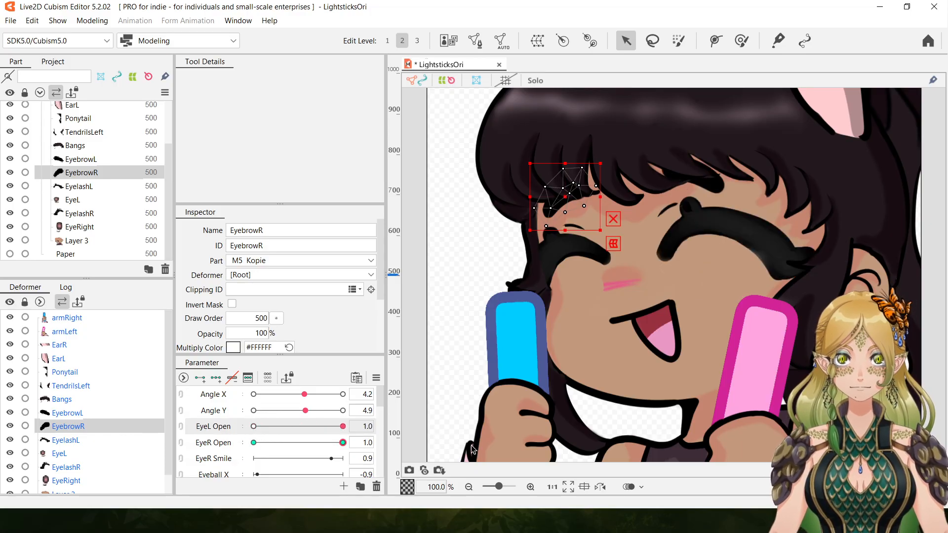
pyautogui.moveTo(342, 427); pyautogui.dragTo(159, 440)
pyautogui.moveTo(253, 427); pyautogui.dragTo(346, 427)
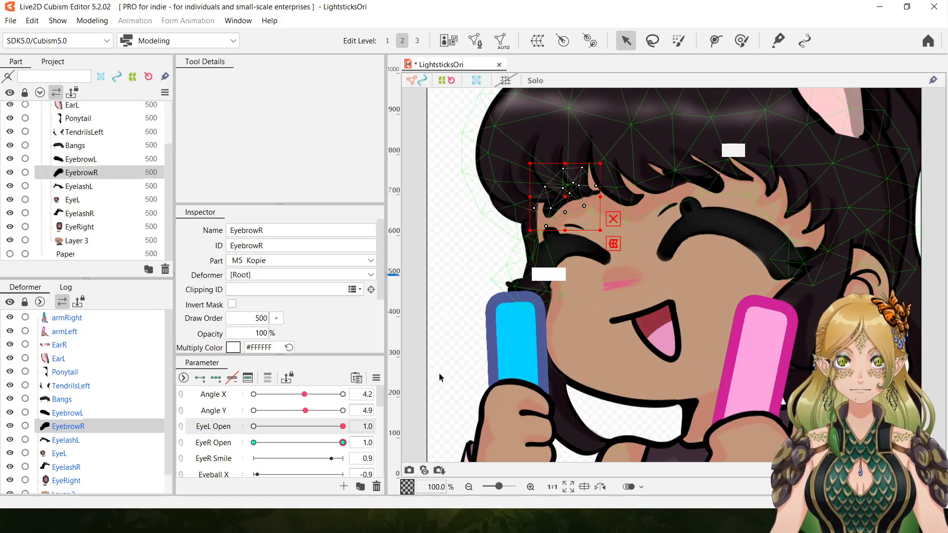
# Select EyebrowL and move it slightly further down at EyeL Open 1.0.
pyautogui.click(450, 268)
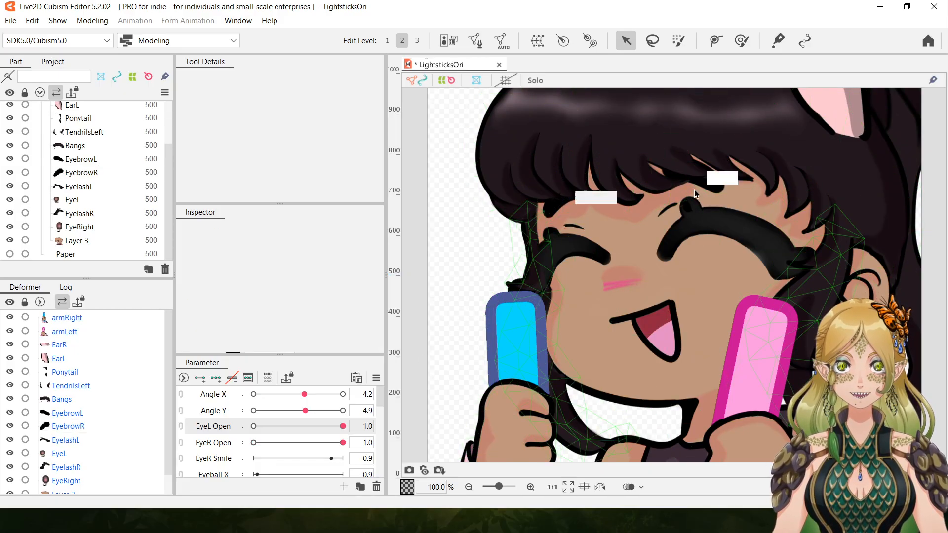
pyautogui.click(711, 186)
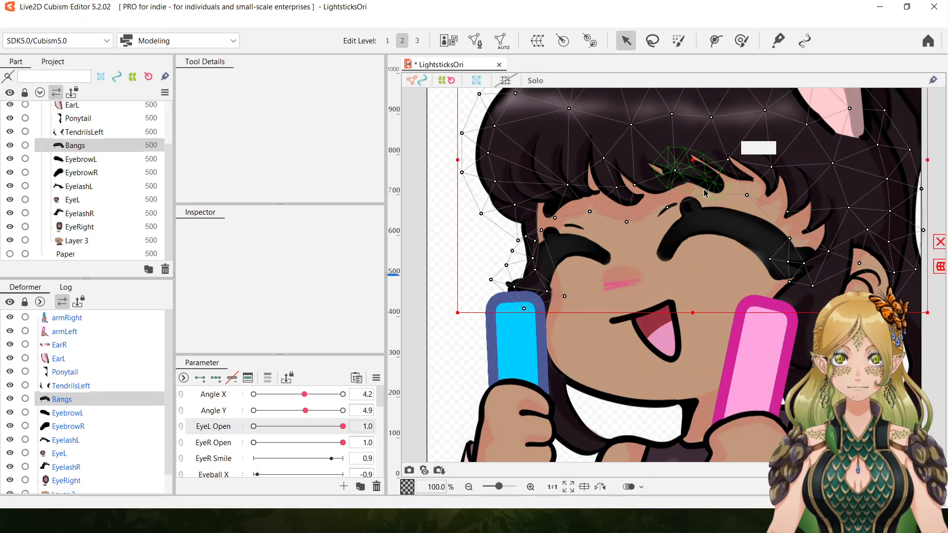
pyautogui.click(709, 185)
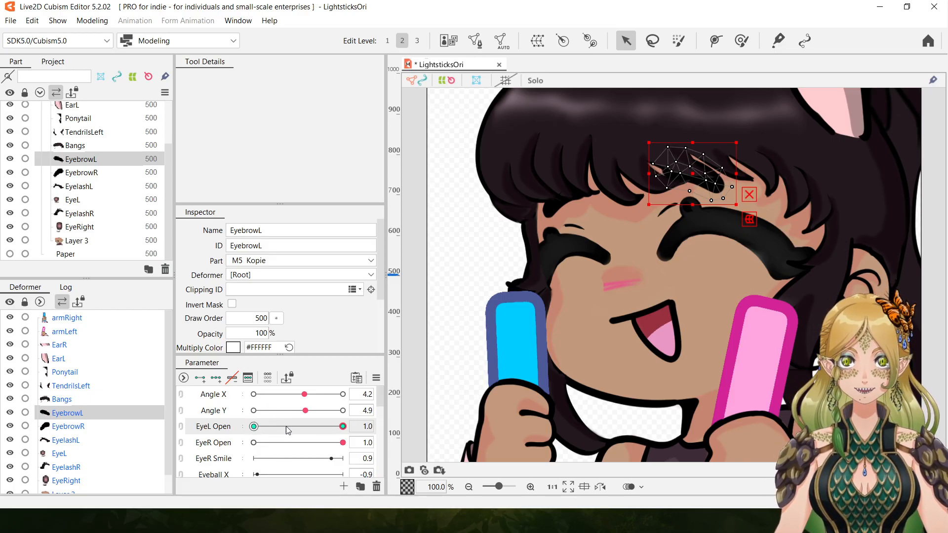
pyautogui.moveTo(693, 174); pyautogui.dragTo(695, 178)
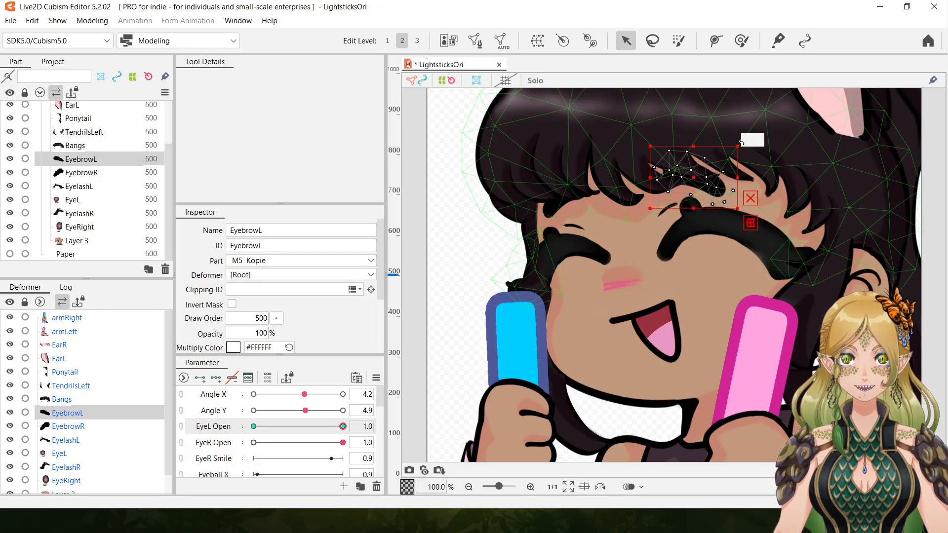
# Rotate EyebrowL slightly counterclockwise and nudge it down at EyeL Open 1.0.
pyautogui.moveTo(743, 144); pyautogui.dragTo(737, 140)
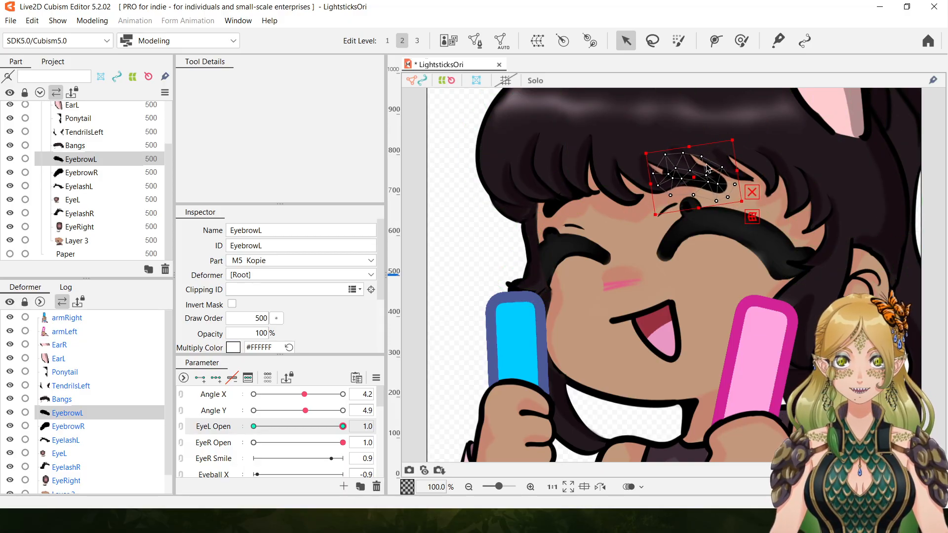
pyautogui.moveTo(692, 177); pyautogui.dragTo(691, 179)
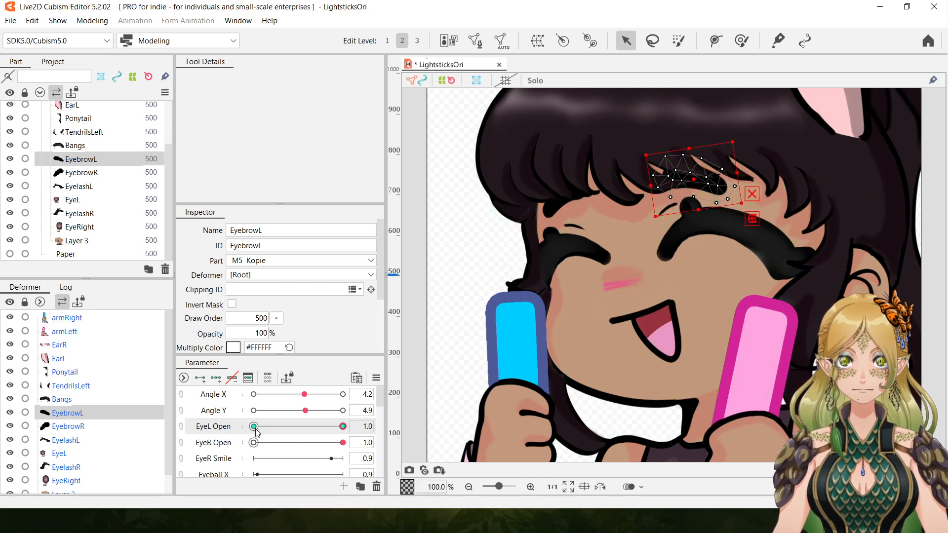
# Return EyeL Open and EyeR Open to 0.0 and set Angle X and Angle Y to -30.0.
pyautogui.moveTo(282, 426); pyautogui.dragTo(166, 438)
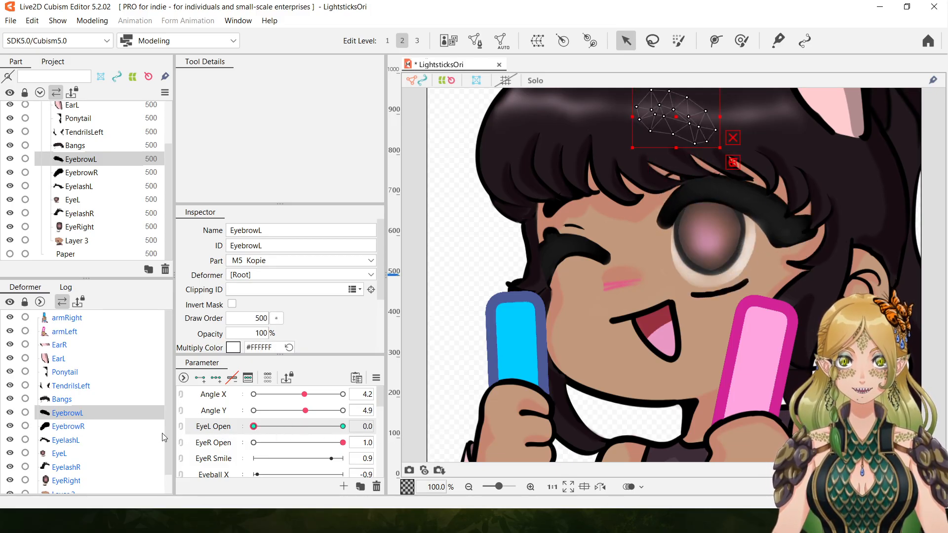
pyautogui.moveTo(343, 443); pyautogui.dragTo(122, 431)
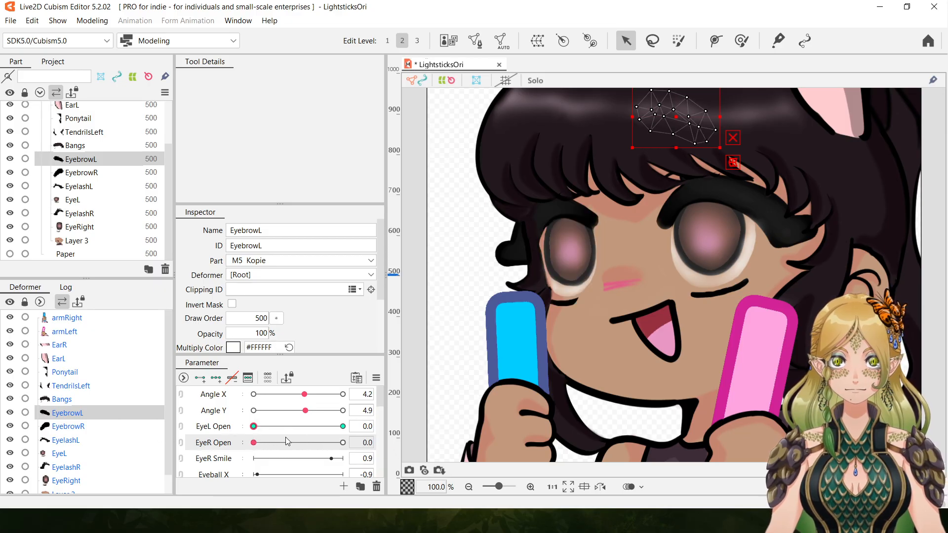
pyautogui.click(469, 487)
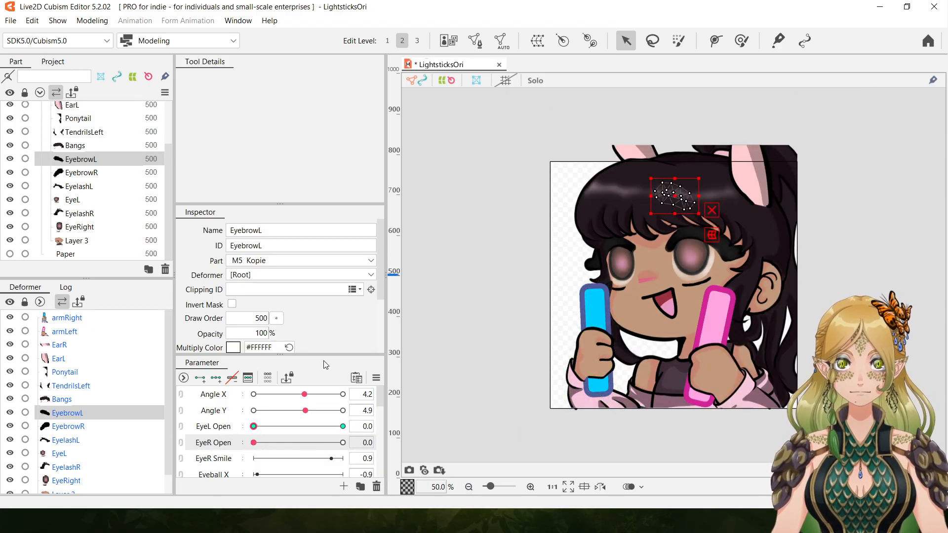
pyautogui.click(469, 487)
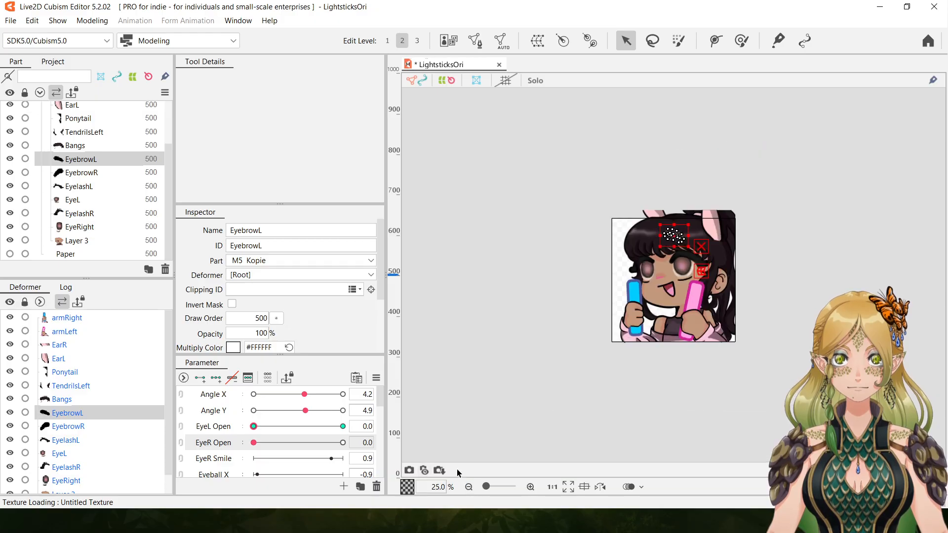
pyautogui.click(531, 487)
pyautogui.moveTo(305, 394); pyautogui.dragTo(179, 389)
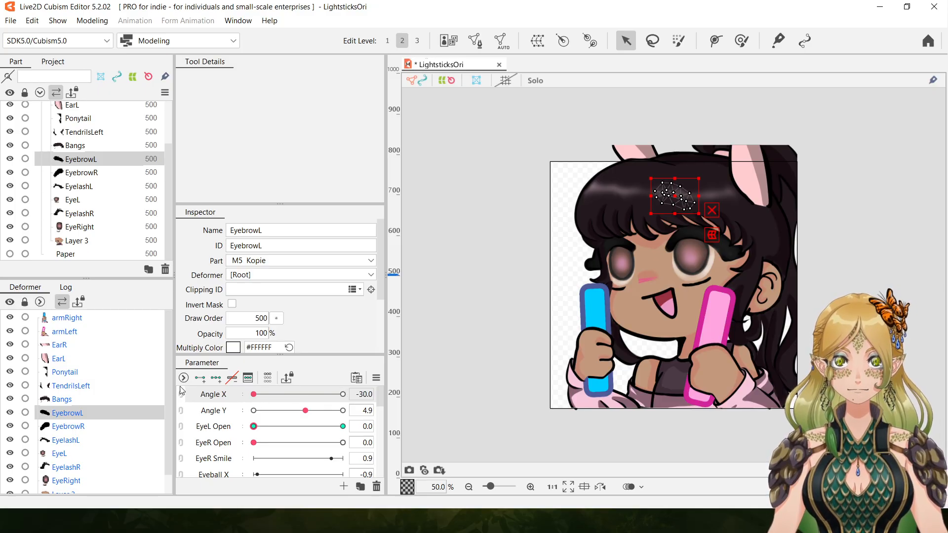
pyautogui.moveTo(305, 411); pyautogui.dragTo(174, 405)
pyautogui.moveTo(380, 404); pyautogui.dragTo(398, 382)
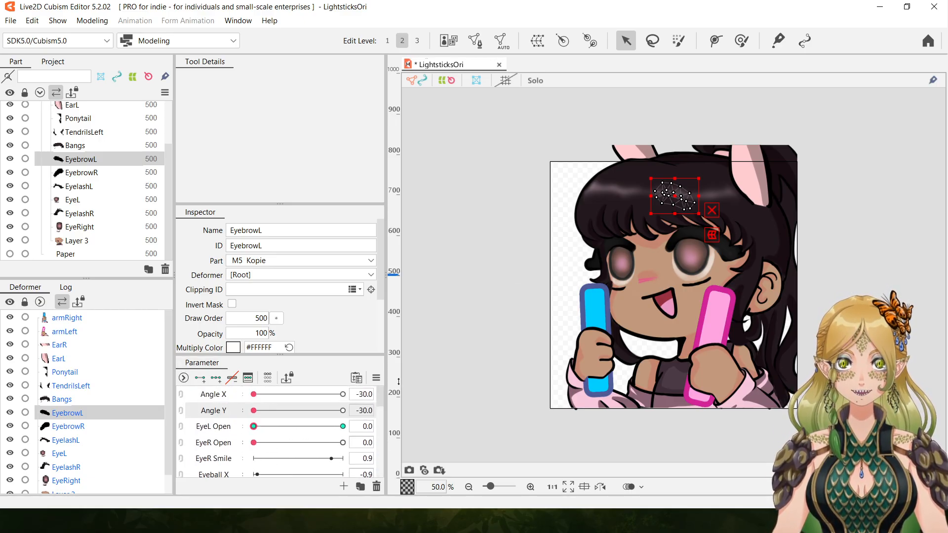
# Deselect EyebrowL and briefly test Angle X, leaving it at -30.0.
pyautogui.click(496, 401)
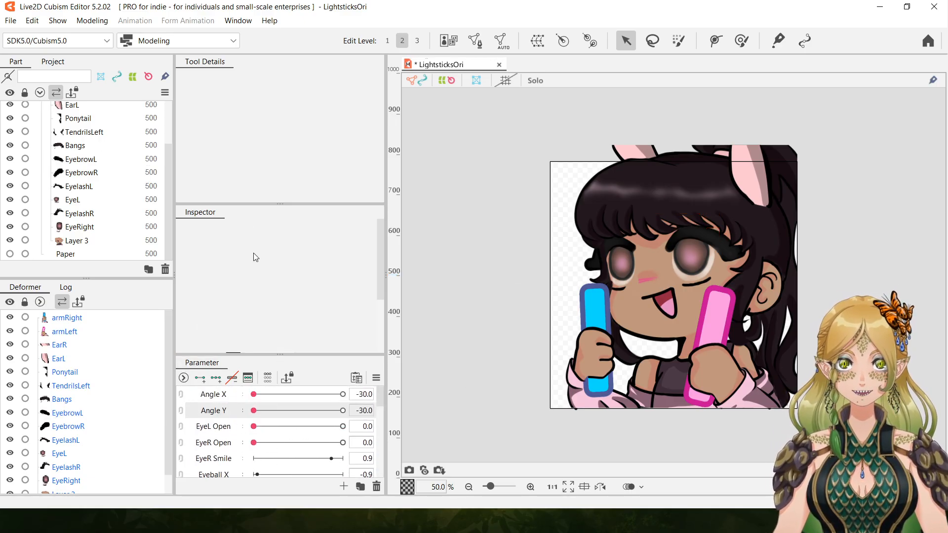
pyautogui.click(33, 20)
pyautogui.click(47, 45)
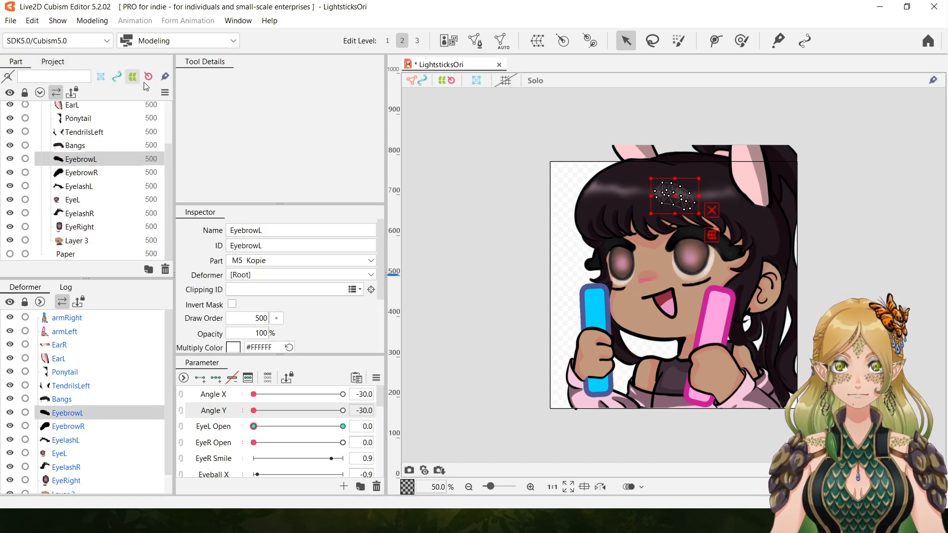
pyautogui.click(464, 416)
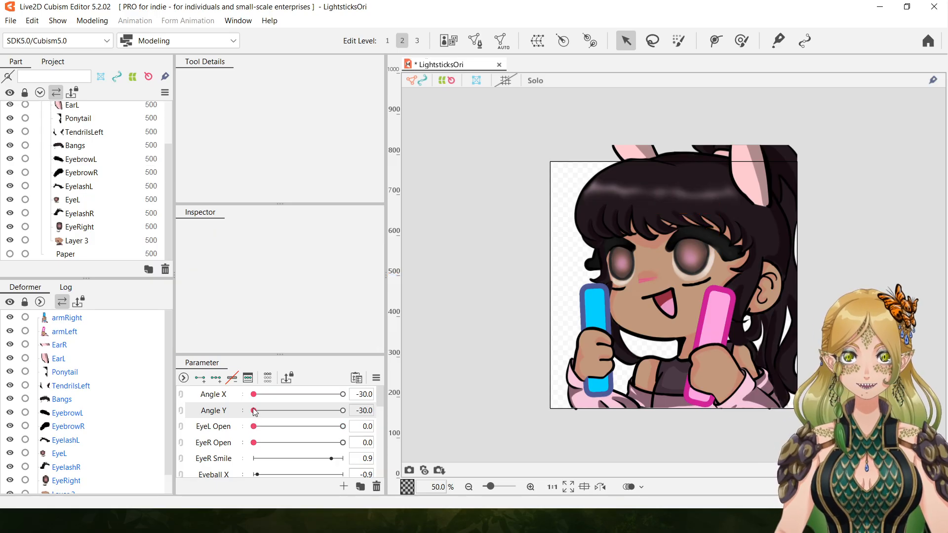
pyautogui.moveTo(253, 394); pyautogui.dragTo(275, 390)
pyautogui.moveTo(199, 386); pyautogui.dragTo(230, 259)
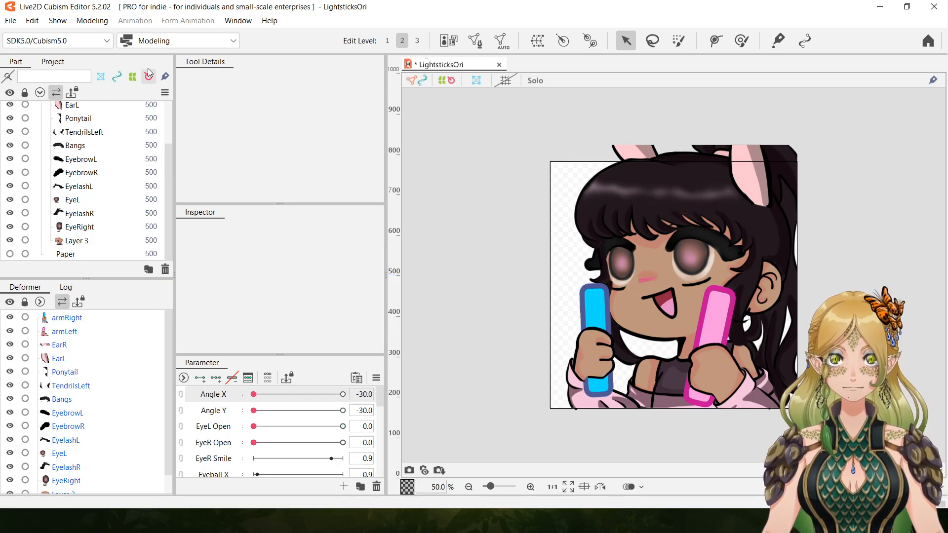
# Switch to the Animation workspace and select the LightsticksOri model in the project.
pyautogui.click(197, 43)
pyautogui.press('Return')
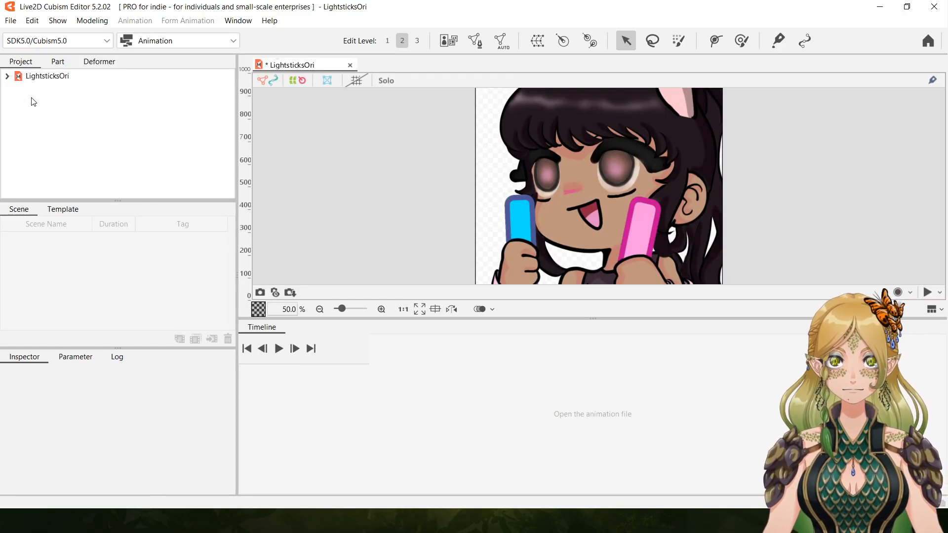
pyautogui.click(56, 79)
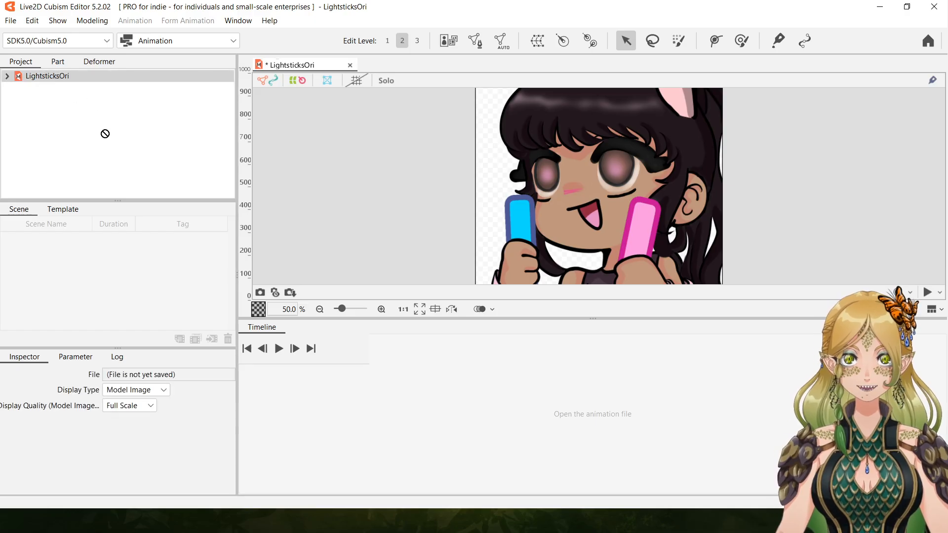
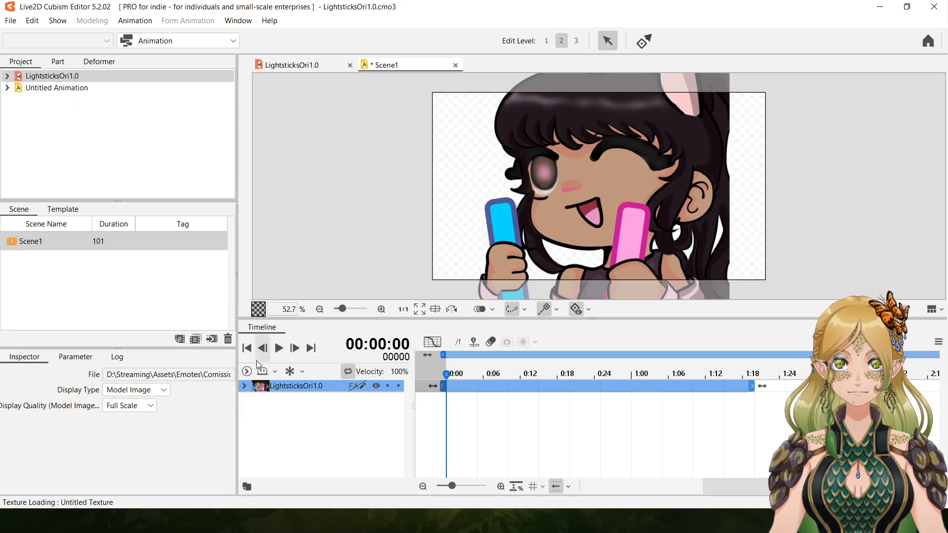
# Expand the LightsticksOri1.0 track's Live2D Parameters and, at frame 0, set Angle X and Angle Y to -30.0 and EyeL Open to 0.0.
pyautogui.click(244, 386)
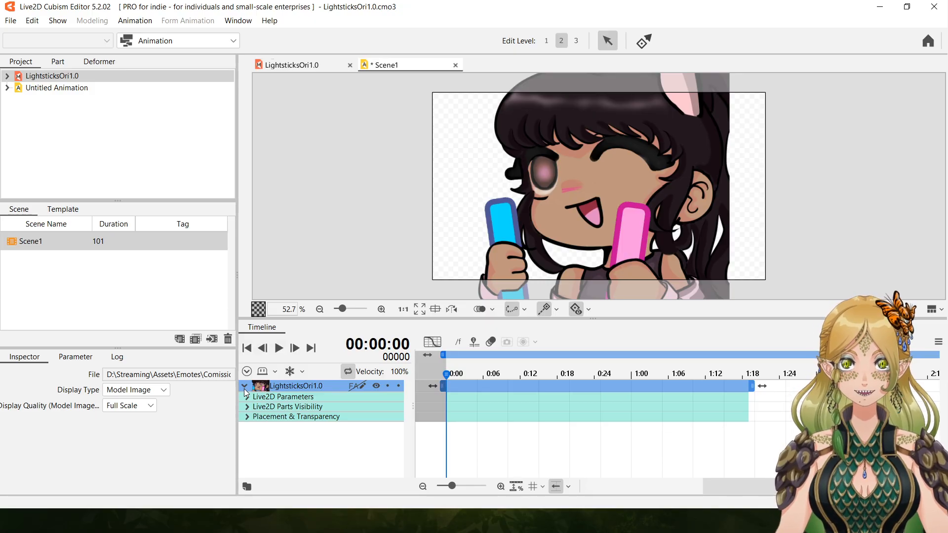
pyautogui.click(247, 397)
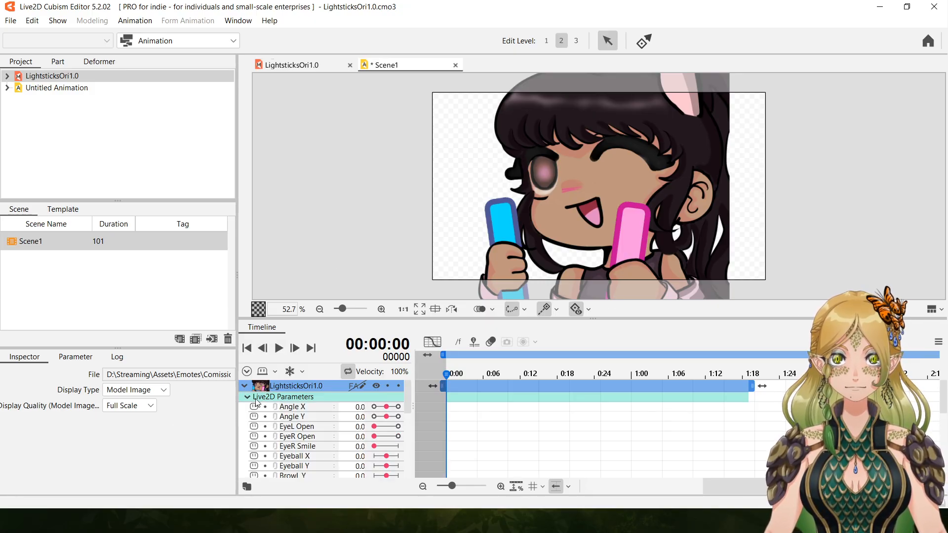
pyautogui.click(299, 408)
pyautogui.moveTo(386, 407); pyautogui.dragTo(308, 417)
pyautogui.moveTo(399, 428); pyautogui.dragTo(369, 437)
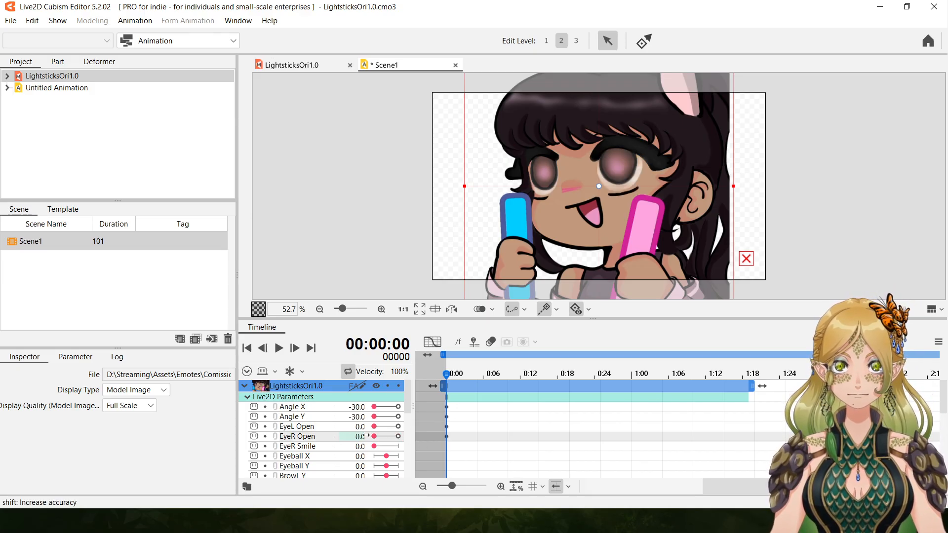
# Test EyeR Open at 1.0 in the timeline and return it to 0.0, keeping EyeL Open at 0.0.
pyautogui.moveTo(380, 439); pyautogui.dragTo(414, 438)
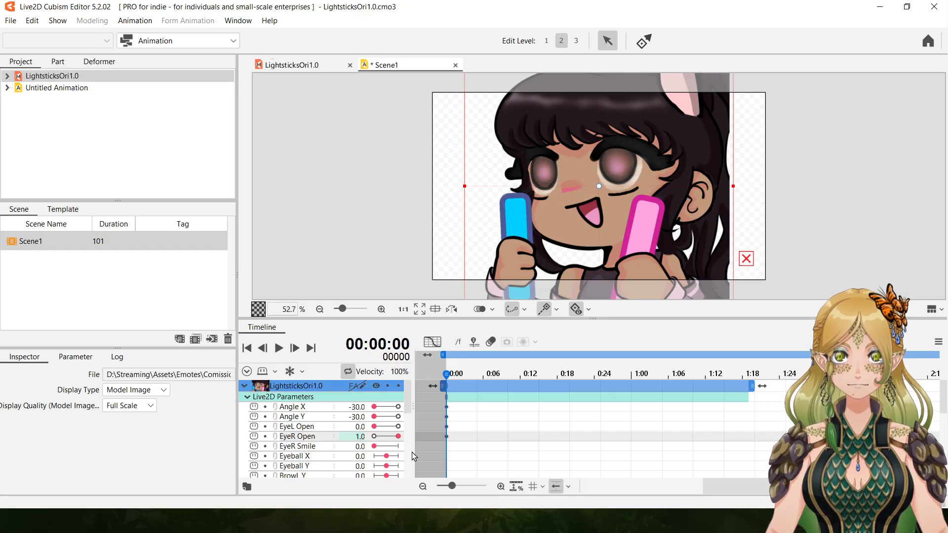
pyautogui.click(375, 446)
pyautogui.moveTo(396, 437); pyautogui.dragTo(376, 431)
pyautogui.moveTo(375, 427); pyautogui.dragTo(304, 428)
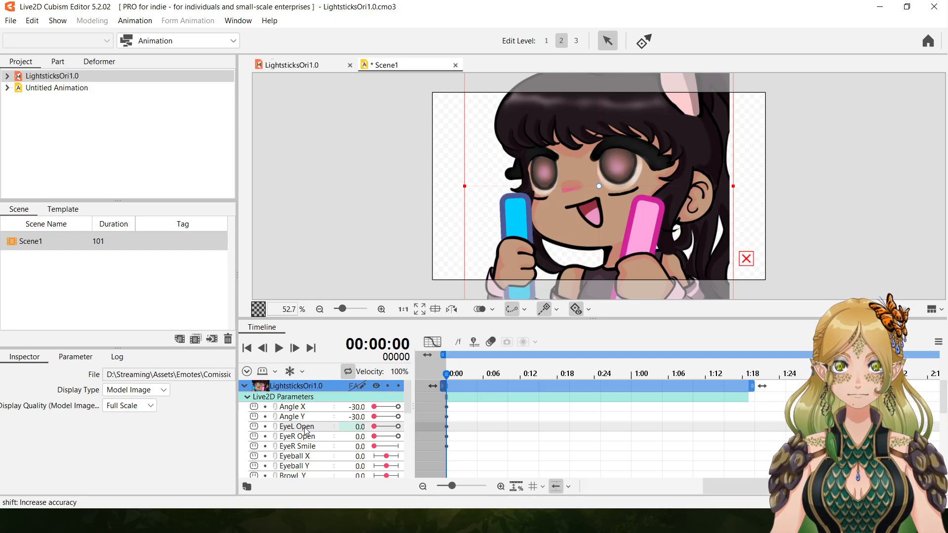
pyautogui.click(376, 437)
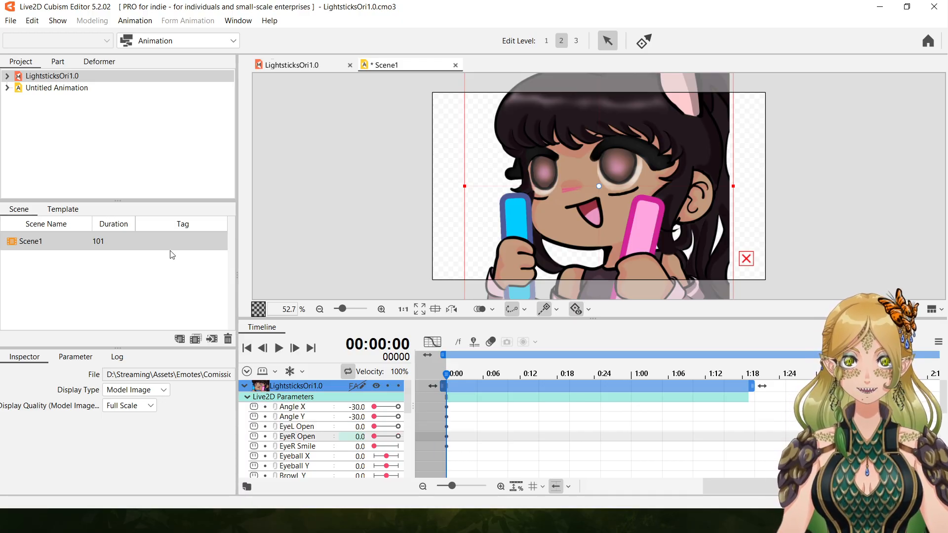
# Return to the Modeling workspace and close the Scene1 animation.
pyautogui.click(198, 42)
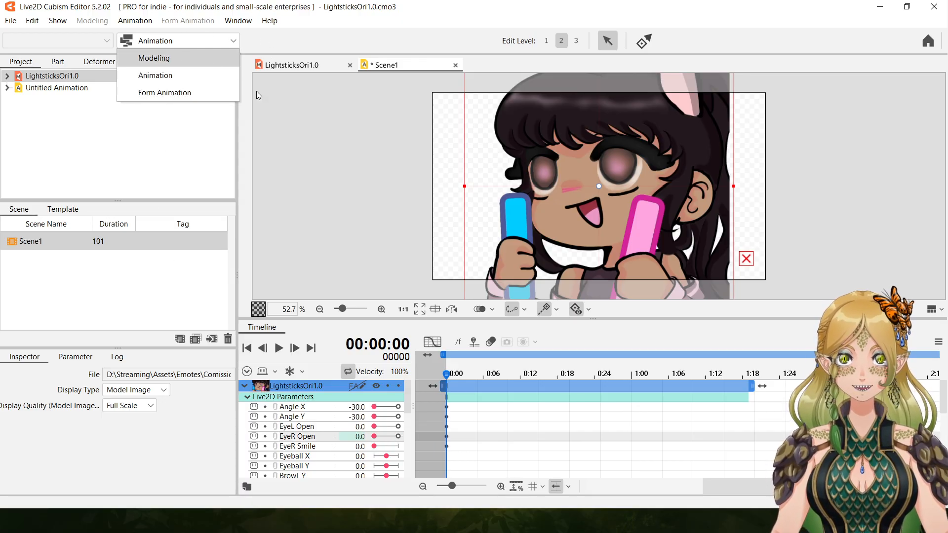
pyautogui.click(173, 58)
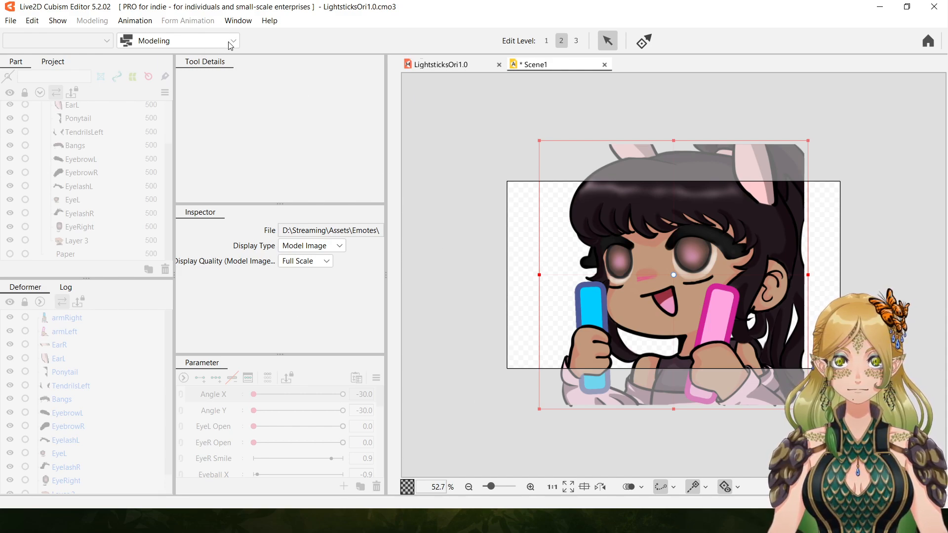
pyautogui.click(177, 42)
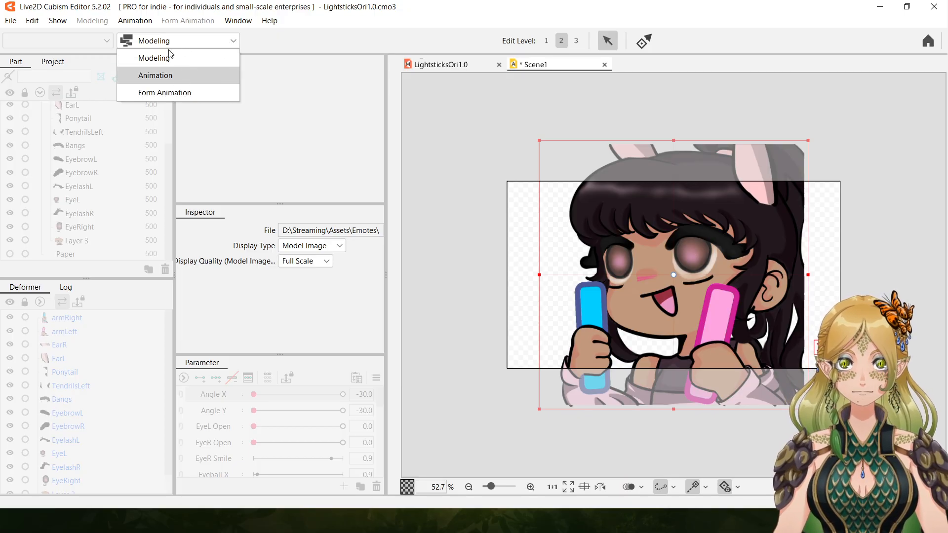
pyautogui.click(176, 76)
pyautogui.click(192, 44)
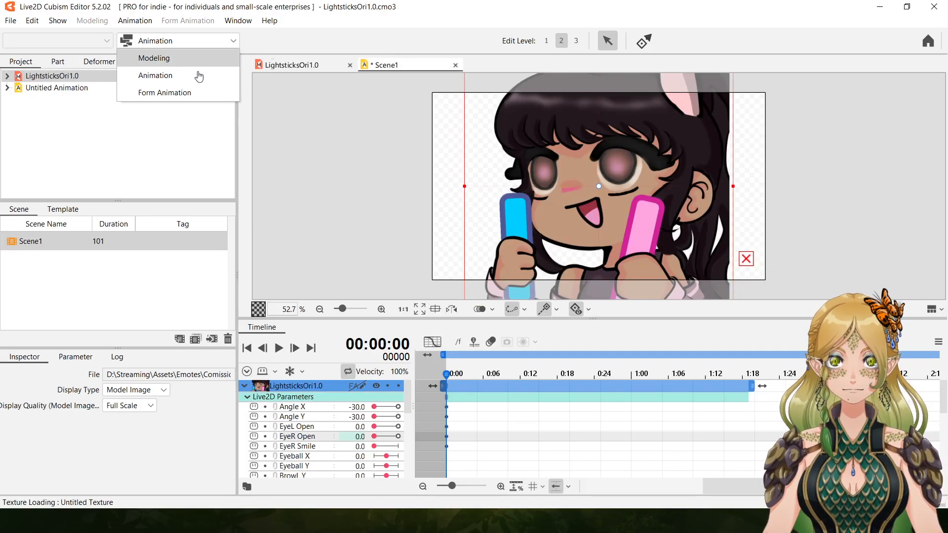
pyautogui.click(170, 62)
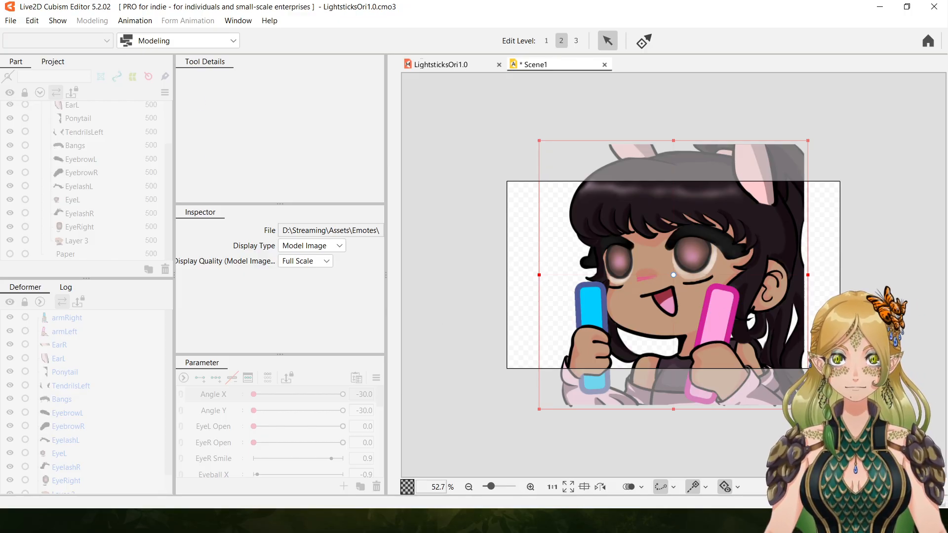
pyautogui.press('Escape')
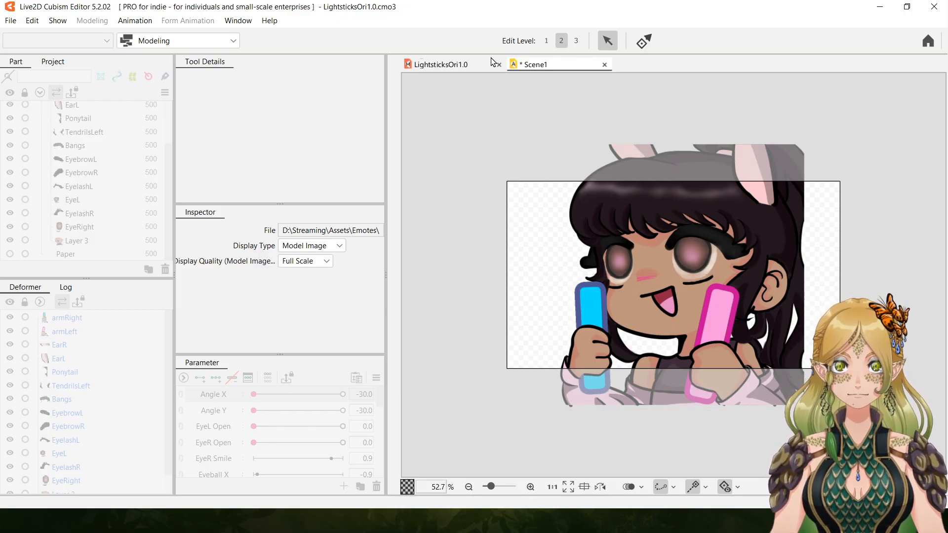
pyautogui.click(604, 66)
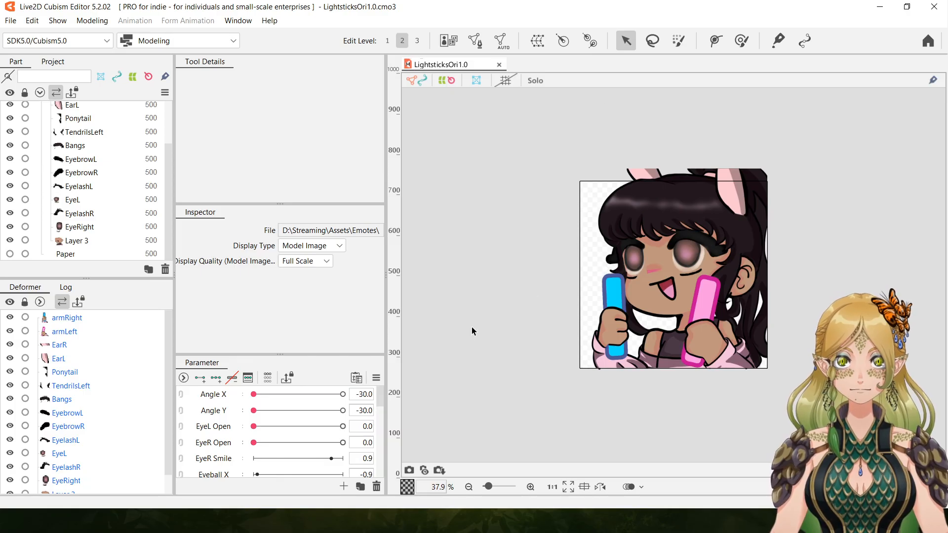
# Test Angle X, EyeL Open and EyeR Open on the model, returning Angle X to -30.0 and both eye parameters to 0.0.
pyautogui.moveTo(253, 394); pyautogui.dragTo(278, 395)
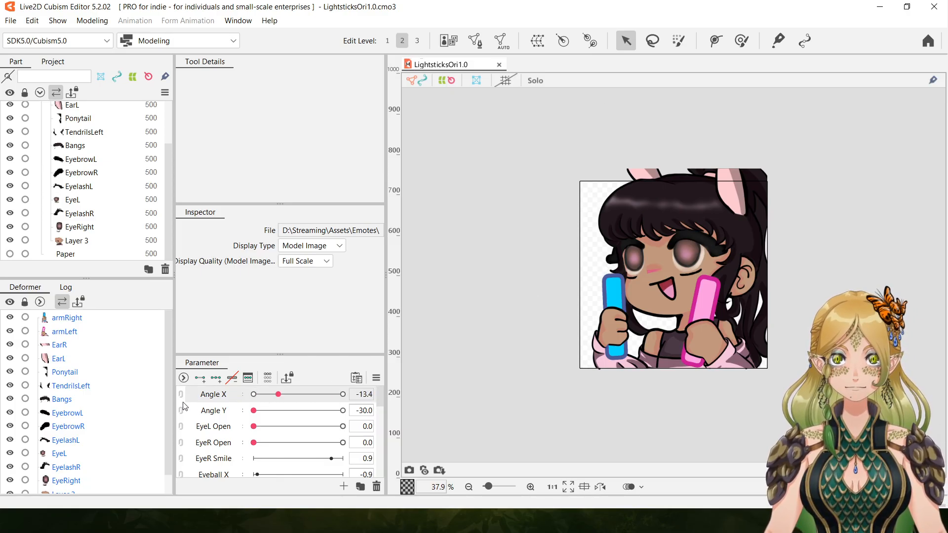
pyautogui.click(530, 488)
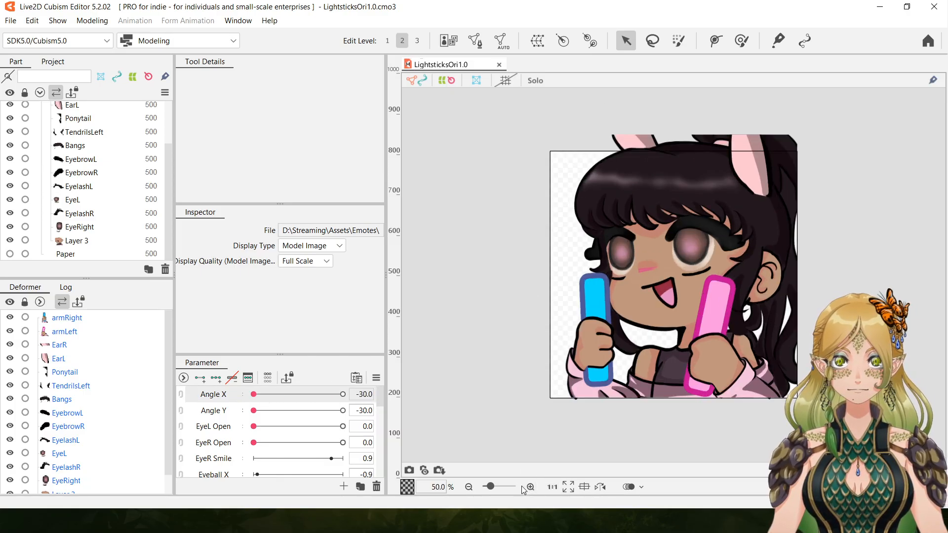
pyautogui.click(530, 487)
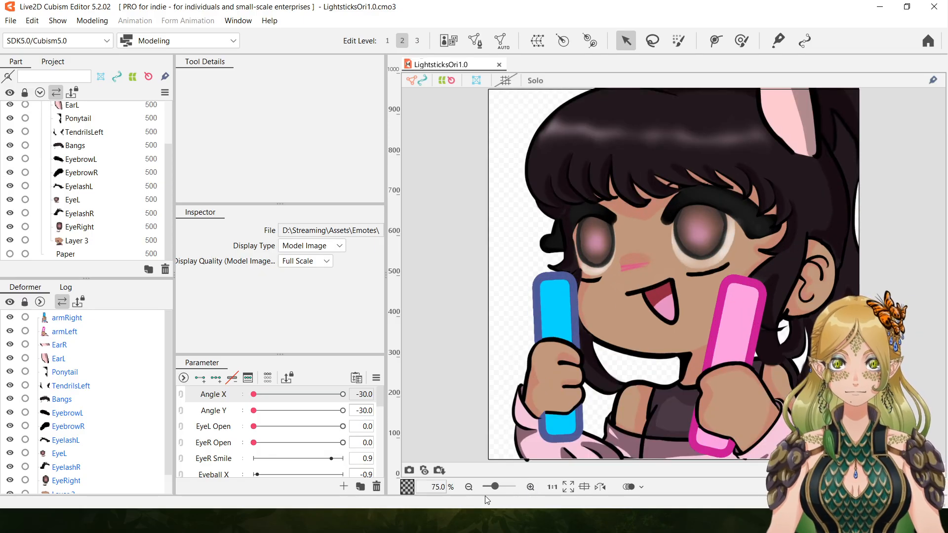
pyautogui.click(469, 488)
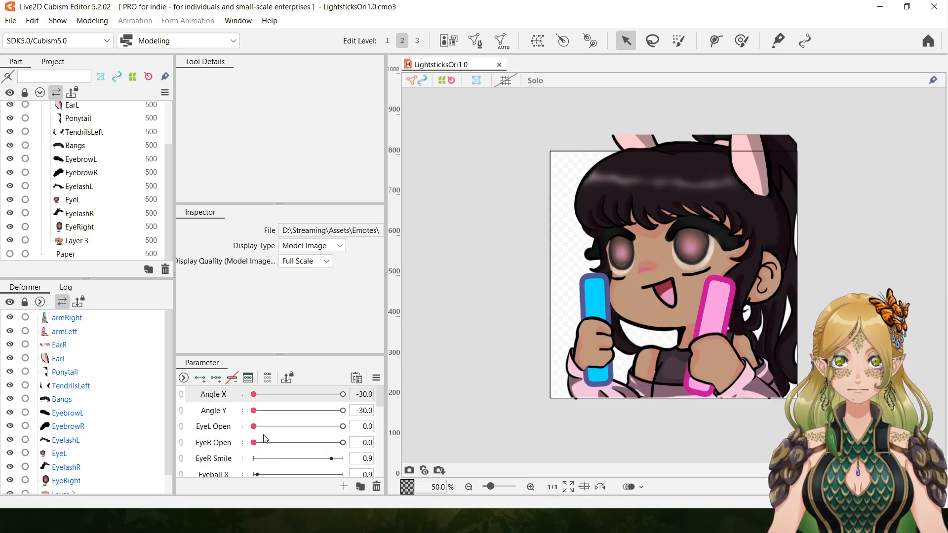
pyautogui.moveTo(254, 426); pyautogui.dragTo(152, 423)
pyautogui.moveTo(254, 442); pyautogui.dragTo(399, 446)
pyautogui.moveTo(303, 441); pyautogui.dragTo(138, 436)
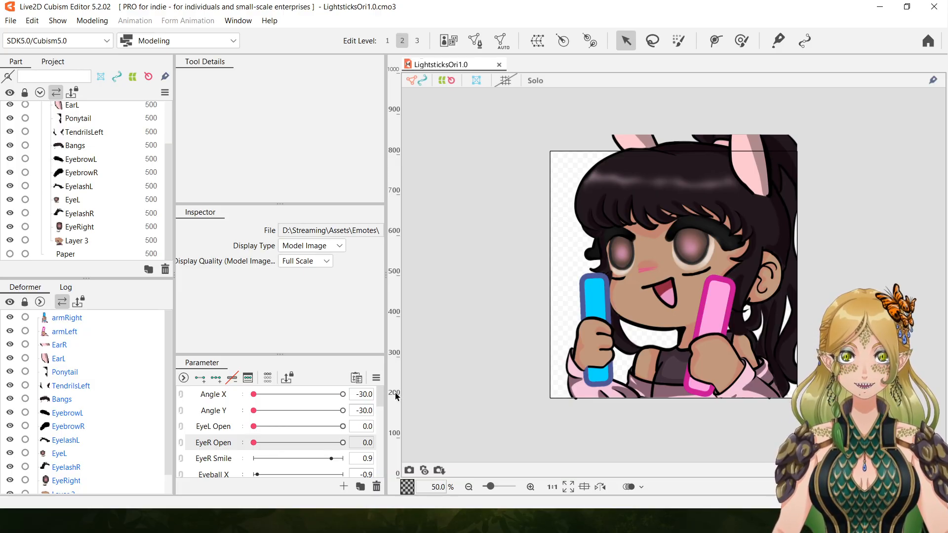
# Test the lower parameters and Angle X, then recheck both eyes, leaving Angle X at -30.0 and EyeL Open and EyeR Open at 0.0.
pyautogui.moveTo(381, 401); pyautogui.dragTo(395, 480)
pyautogui.moveTo(343, 422); pyautogui.dragTo(169, 432)
pyautogui.moveTo(375, 462); pyautogui.dragTo(379, 393)
pyautogui.moveTo(255, 394); pyautogui.dragTo(342, 410)
pyautogui.moveTo(413, 402); pyautogui.dragTo(167, 407)
pyautogui.moveTo(256, 427); pyautogui.dragTo(158, 429)
pyautogui.click(261, 442)
pyautogui.moveTo(261, 441); pyautogui.dragTo(180, 438)
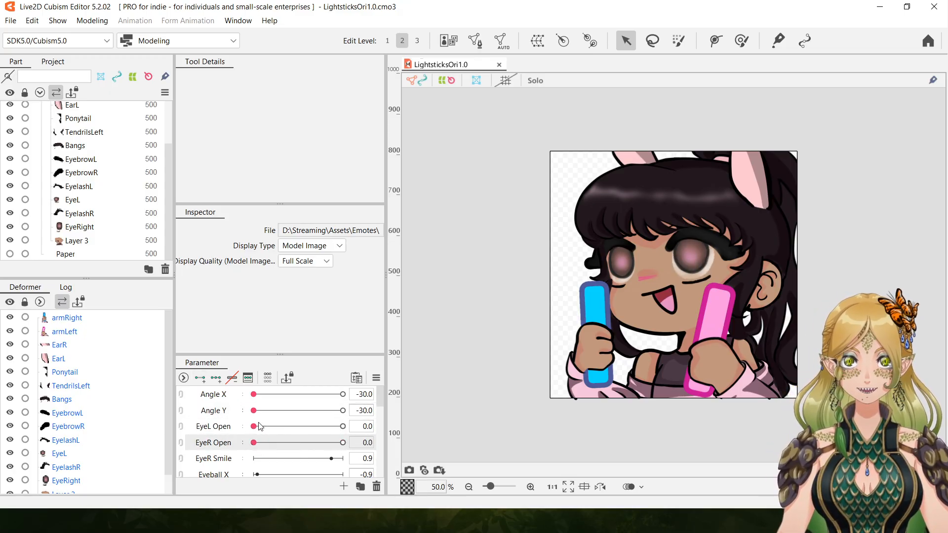
pyautogui.moveTo(257, 428); pyautogui.dragTo(148, 430)
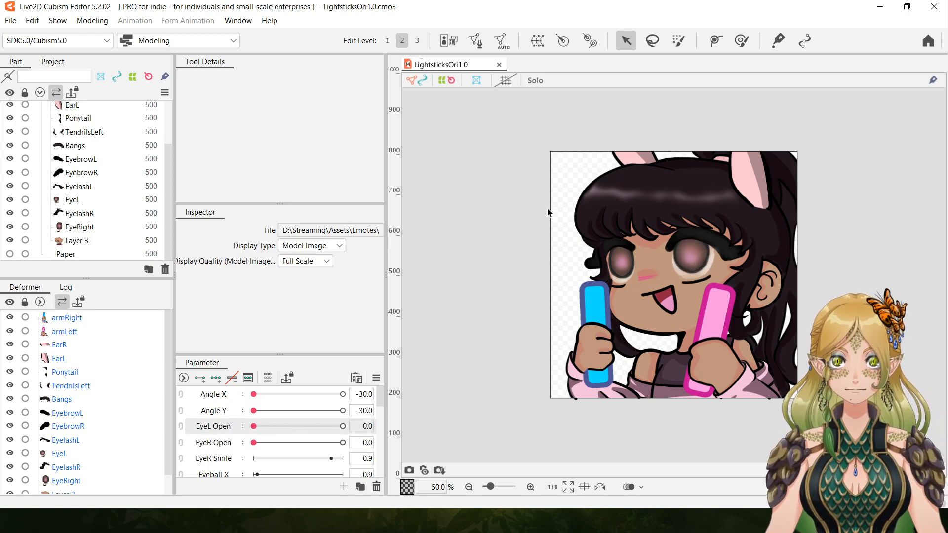
# Save the LightsticksOri1.0 model, close it and reopen it from its file.
pyautogui.click(10, 20)
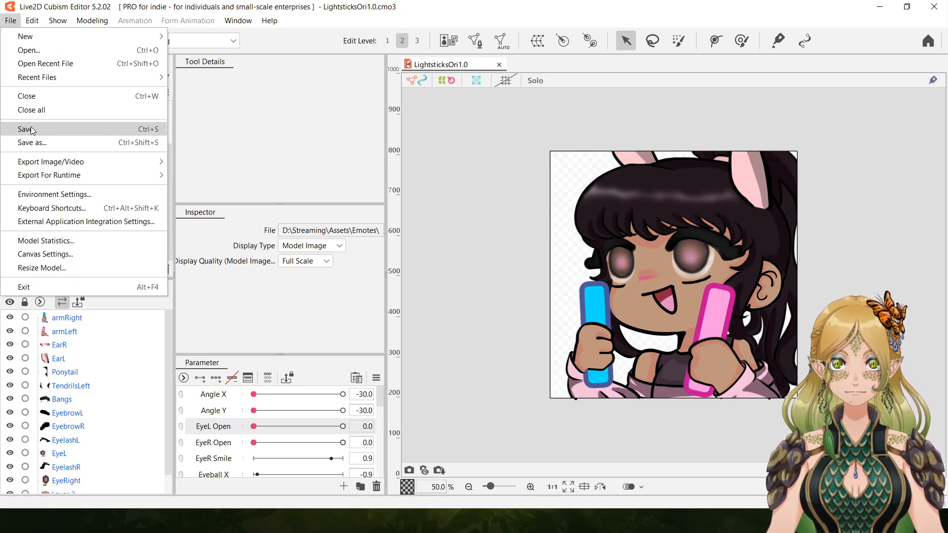
pyautogui.click(66, 129)
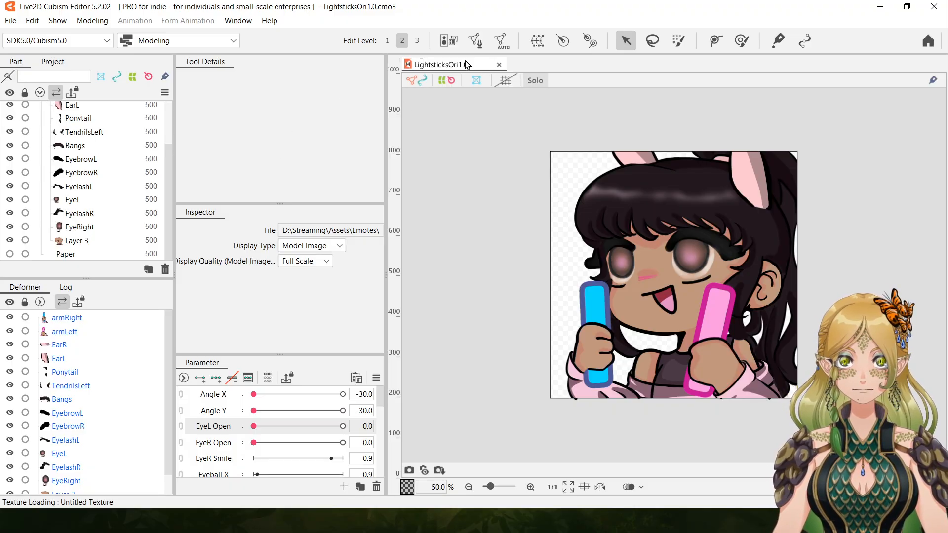
pyautogui.click(16, 21)
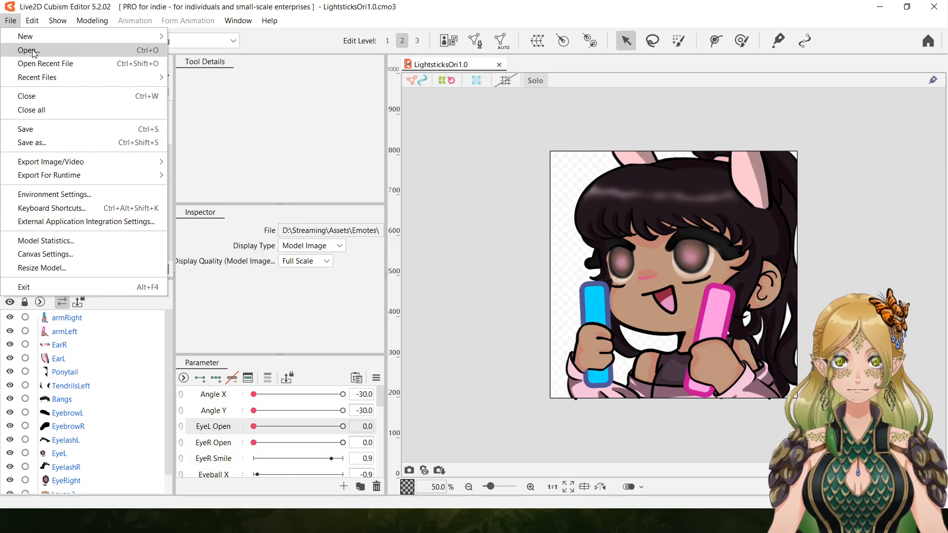
pyautogui.click(516, 246)
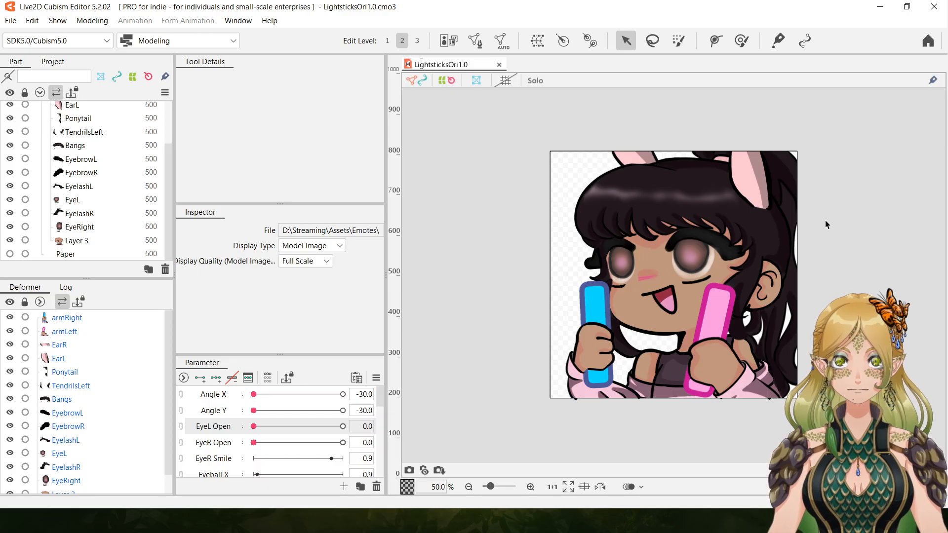
pyautogui.moveTo(255, 398); pyautogui.dragTo(145, 431)
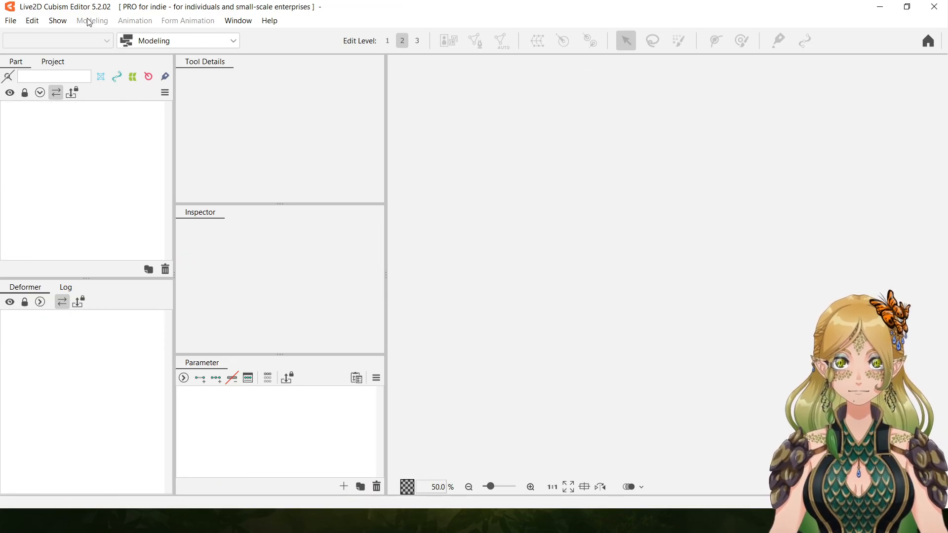
pyautogui.click(10, 21)
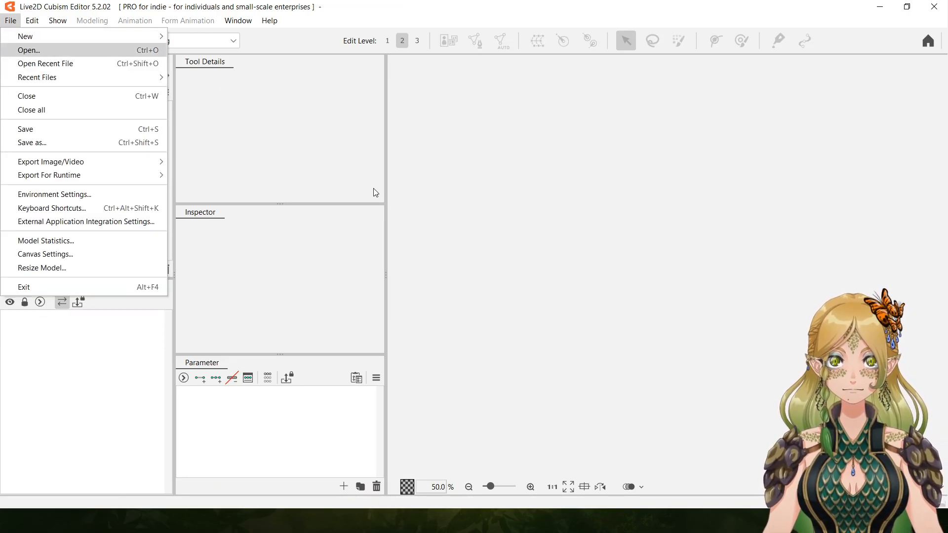
pyautogui.press('Return')
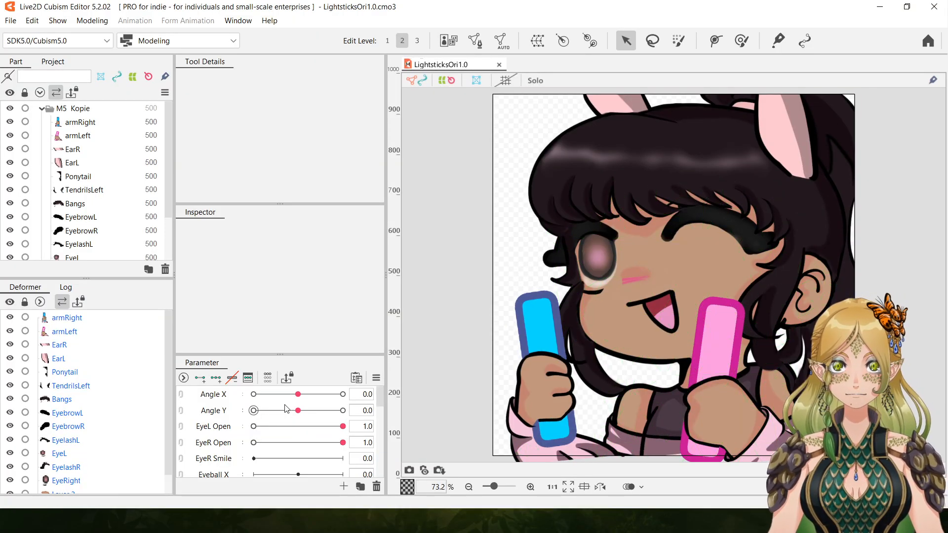
# Set Angle X and Angle Y to -30.0 and EyeL Open and EyeR Open to 0.0 on the reopened model.
pyautogui.moveTo(298, 394); pyautogui.dragTo(430, 429)
pyautogui.moveTo(343, 395); pyautogui.dragTo(239, 423)
pyautogui.moveTo(328, 434); pyautogui.dragTo(415, 431)
pyautogui.moveTo(220, 432); pyautogui.dragTo(192, 445)
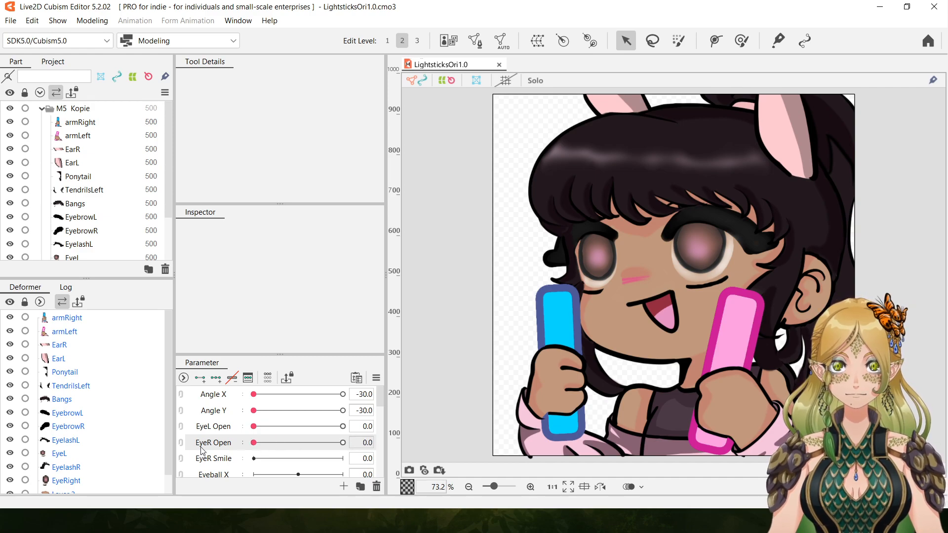
pyautogui.moveTo(382, 404); pyautogui.dragTo(386, 417)
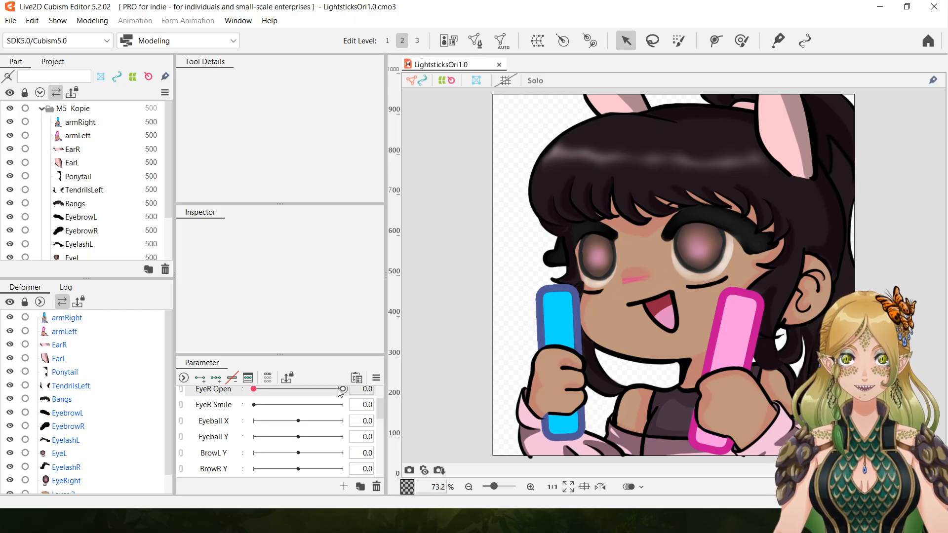
pyautogui.scroll(3, 384, 414)
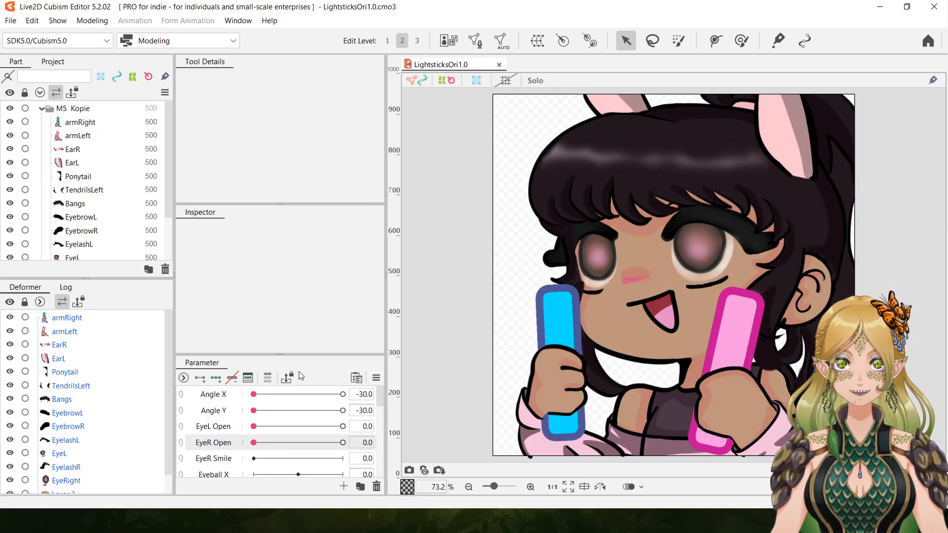
# Set EyeL Open to 1.0 and move EyelashL and EyeL together lower on the face.
pyautogui.moveTo(253, 426); pyautogui.dragTo(387, 424)
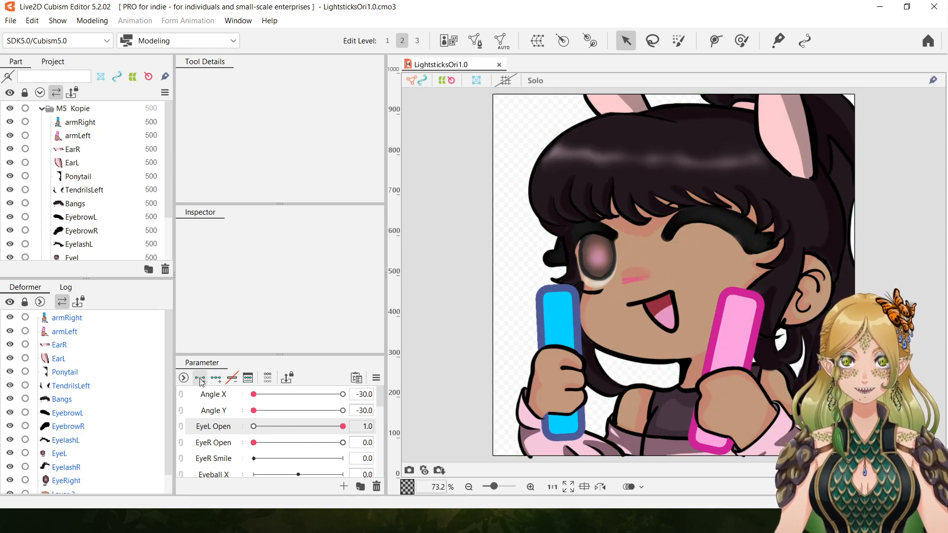
pyautogui.moveTo(275, 430); pyautogui.dragTo(343, 427)
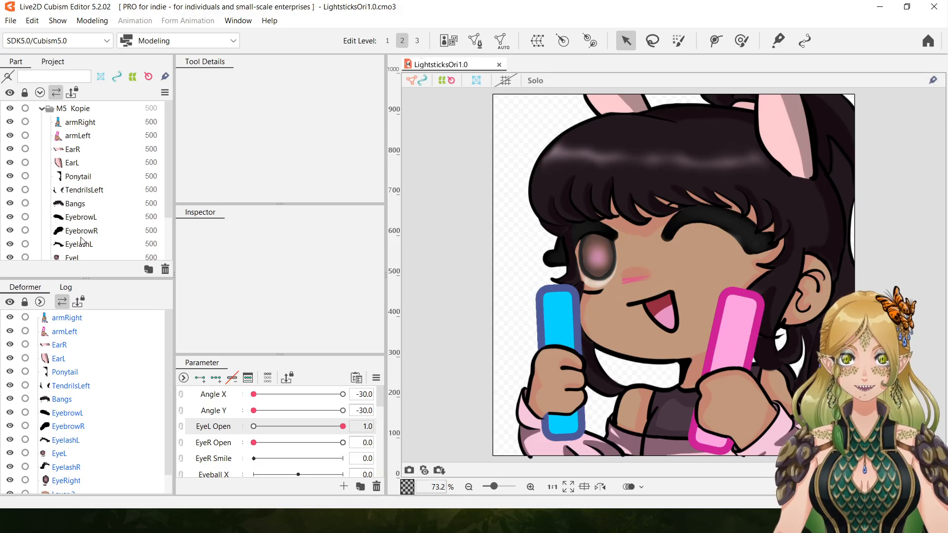
pyautogui.scroll(-2, 168, 198)
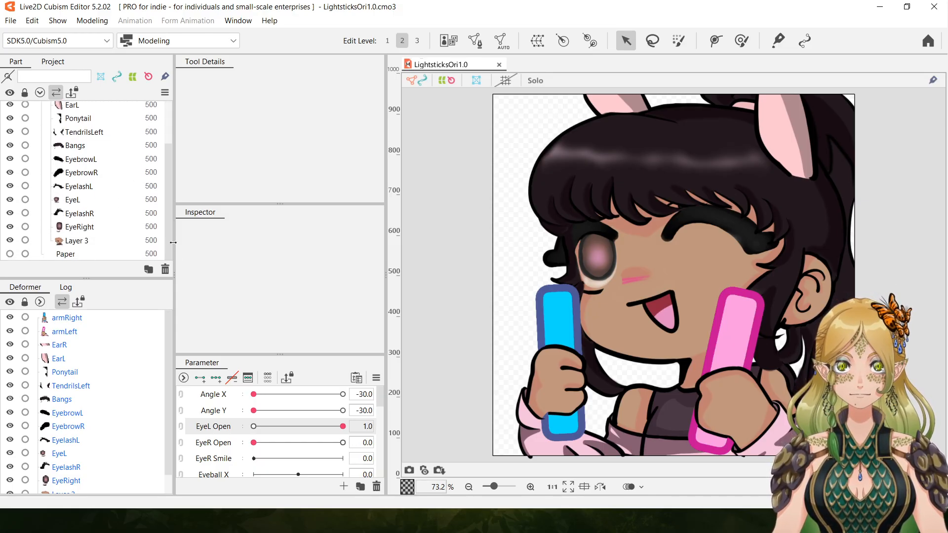
pyautogui.click(92, 188)
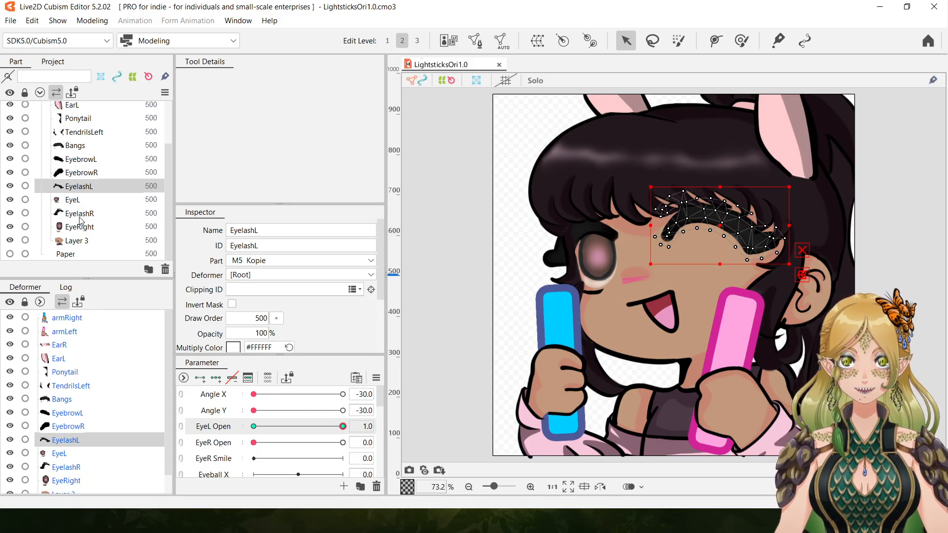
pyautogui.keyDown('ctrl'); pyautogui.click(77, 200); pyautogui.keyUp('ctrl')
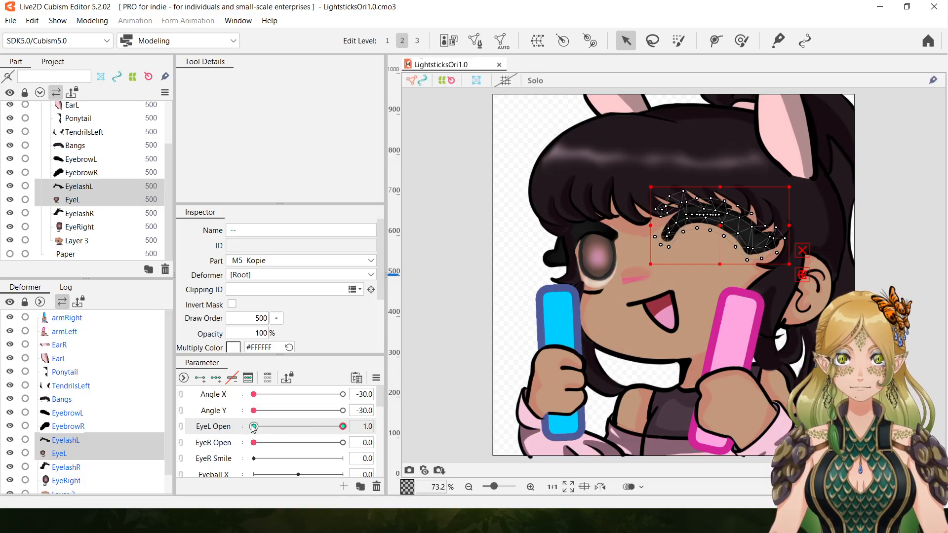
pyautogui.moveTo(720, 225); pyautogui.dragTo(722, 250)
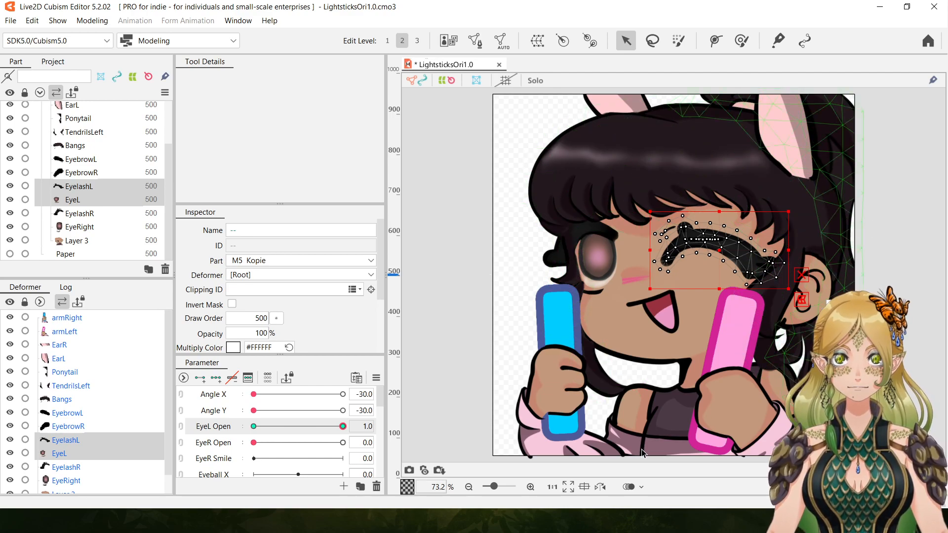
# Flatten the arch of the closed EyelashL and EyeL with the deform brush at a size of 344.4 px.
pyautogui.click(530, 487)
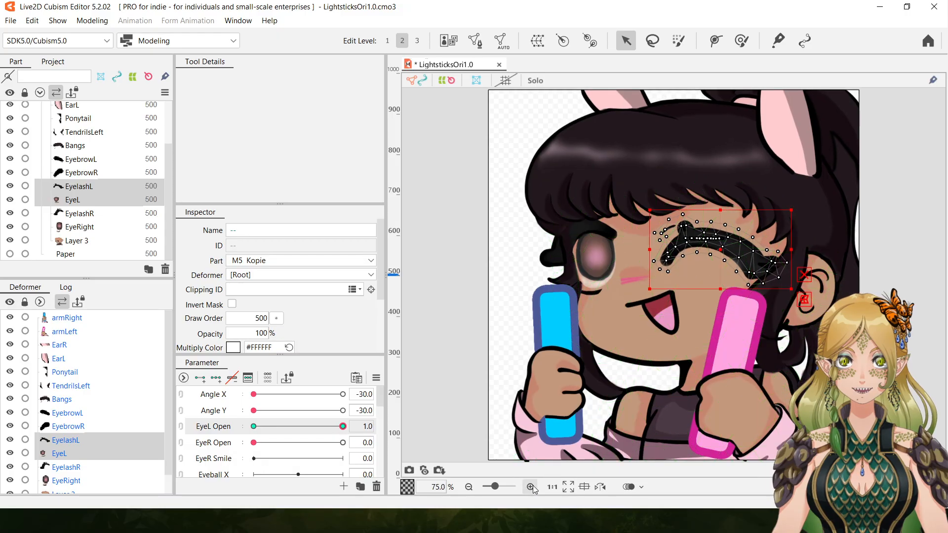
pyautogui.click(531, 487)
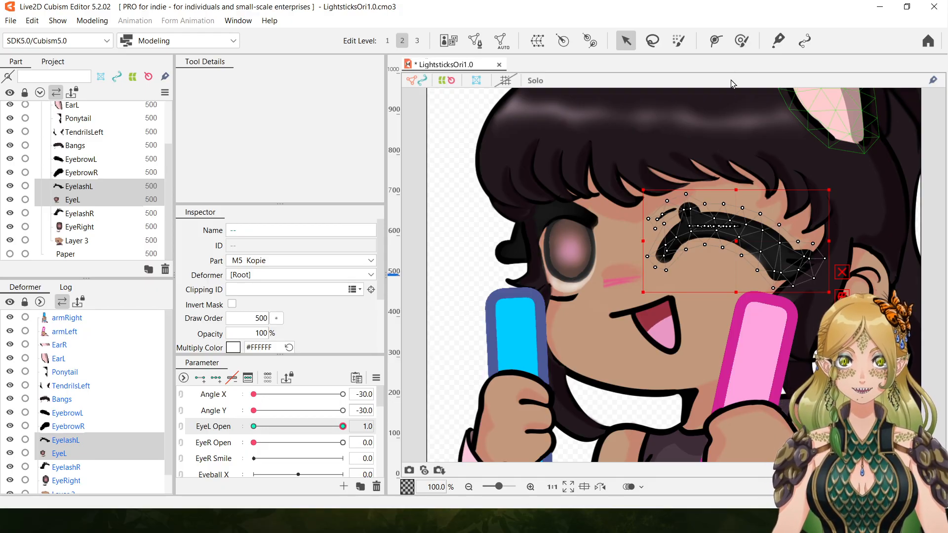
pyautogui.click(741, 41)
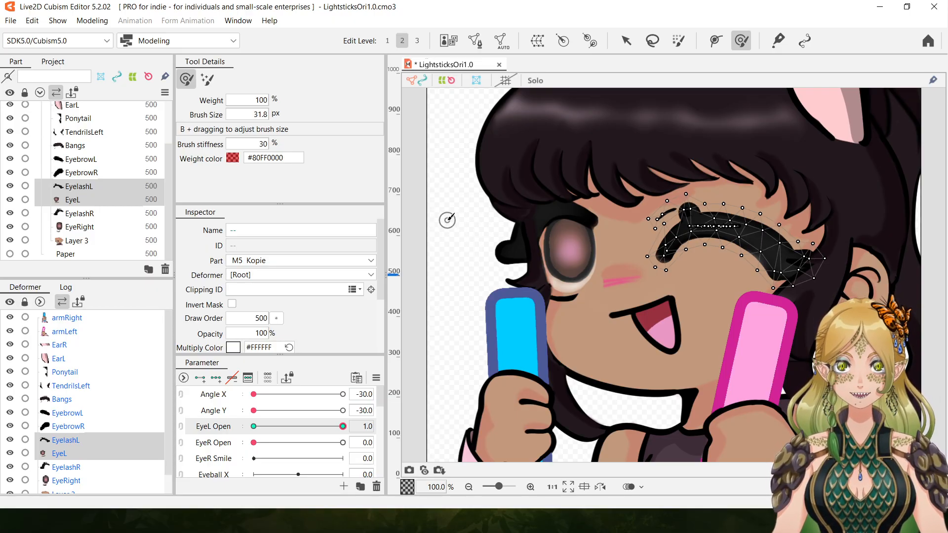
pyautogui.moveTo(445, 218)
pyautogui.mouseDown()
pyautogui.moveTo(499, 203)
pyautogui.moveTo(632, 198)
pyautogui.mouseUp()
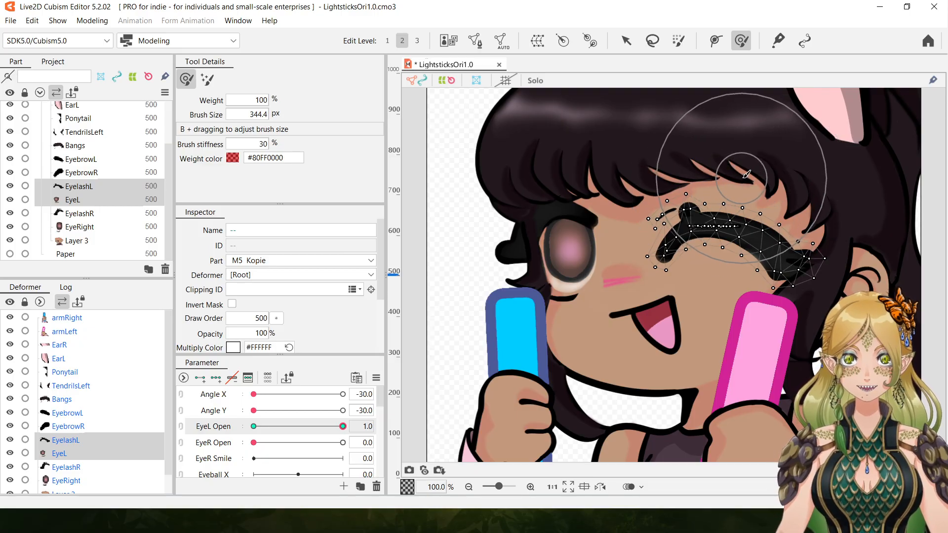
pyautogui.moveTo(748, 186)
pyautogui.mouseDown()
pyautogui.moveTo(731, 246)
pyautogui.moveTo(783, 242)
pyautogui.mouseUp()
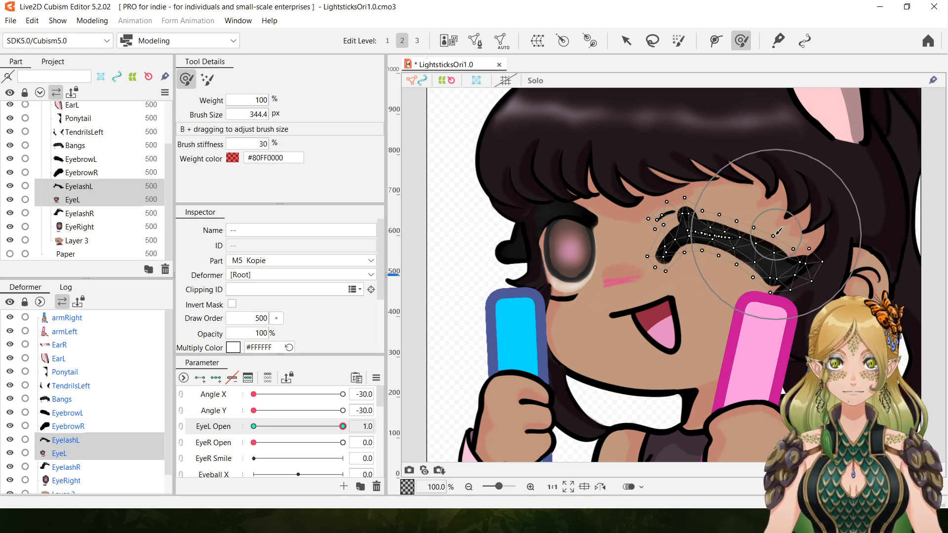
pyautogui.moveTo(690, 213); pyautogui.dragTo(668, 252)
pyautogui.moveTo(720, 227)
pyautogui.mouseDown()
pyautogui.moveTo(751, 251)
pyautogui.moveTo(798, 261)
pyautogui.moveTo(783, 243)
pyautogui.mouseUp()
pyautogui.moveTo(722, 250); pyautogui.dragTo(720, 246)
pyautogui.moveTo(653, 229); pyautogui.dragTo(657, 235)
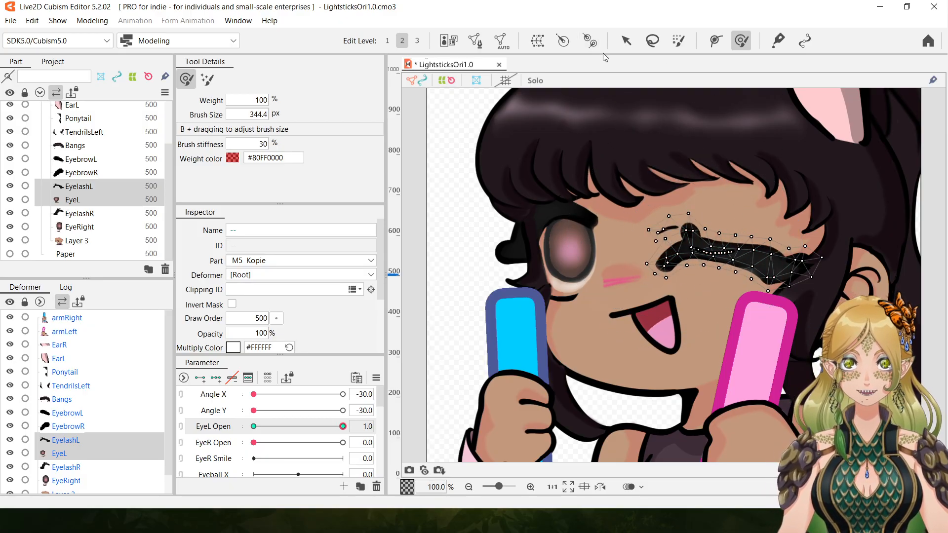
# Nudge the mesh vertices along the upper edge of the closed EyelashL upward.
pyautogui.click(626, 41)
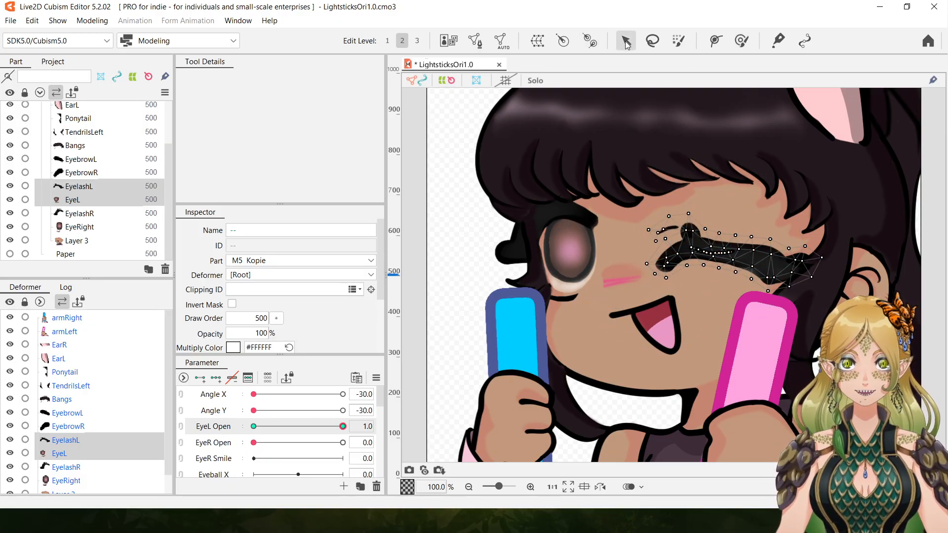
pyautogui.click(769, 244)
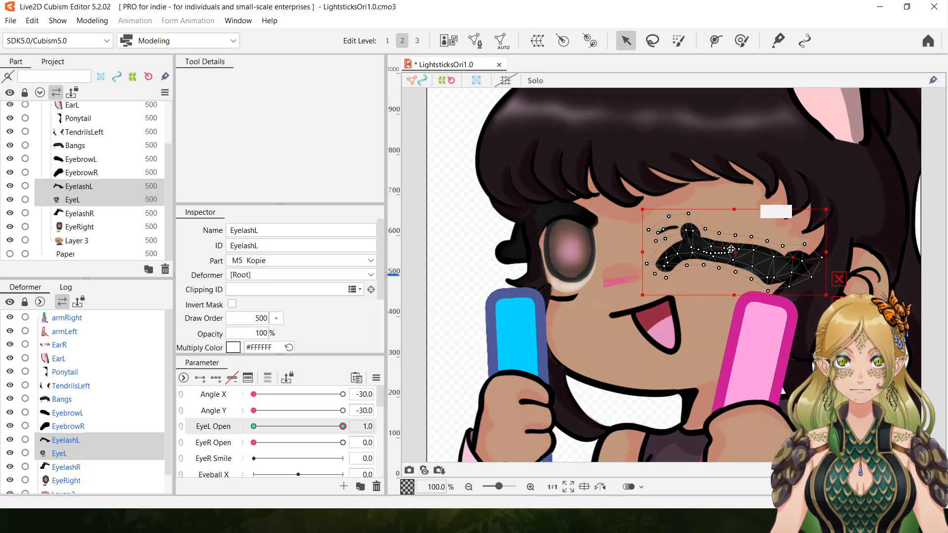
pyautogui.moveTo(720, 230); pyautogui.dragTo(736, 231)
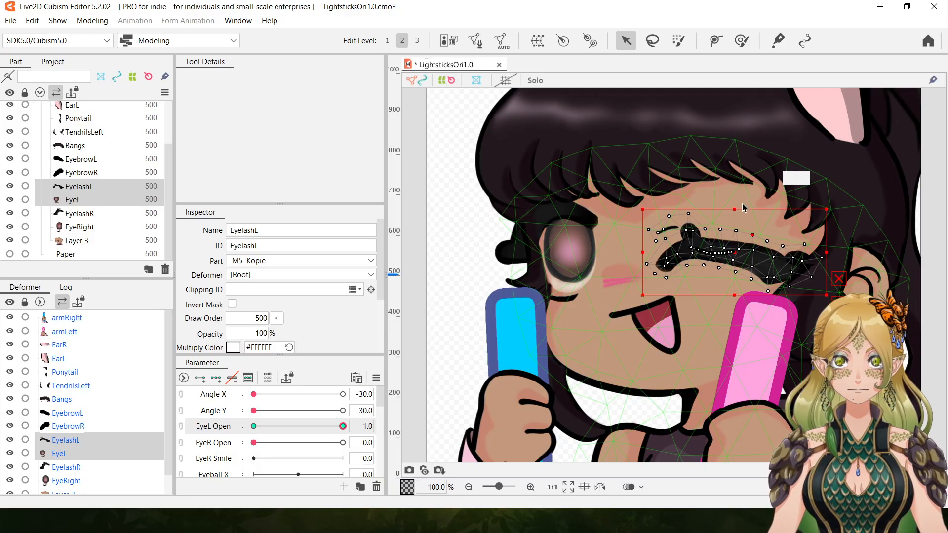
pyautogui.click(469, 487)
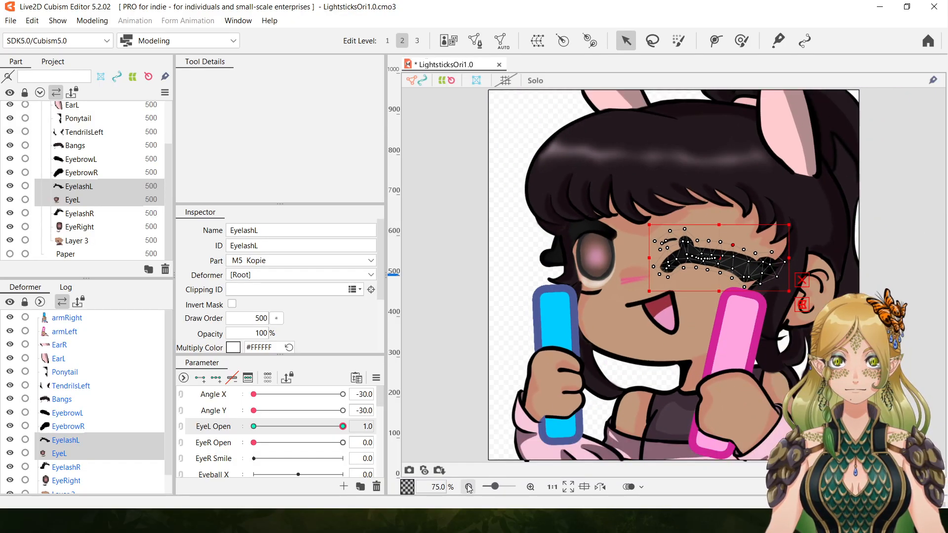
pyautogui.click(469, 486)
pyautogui.moveTo(498, 484); pyautogui.dragTo(496, 487)
pyautogui.moveTo(342, 426); pyautogui.dragTo(432, 422)
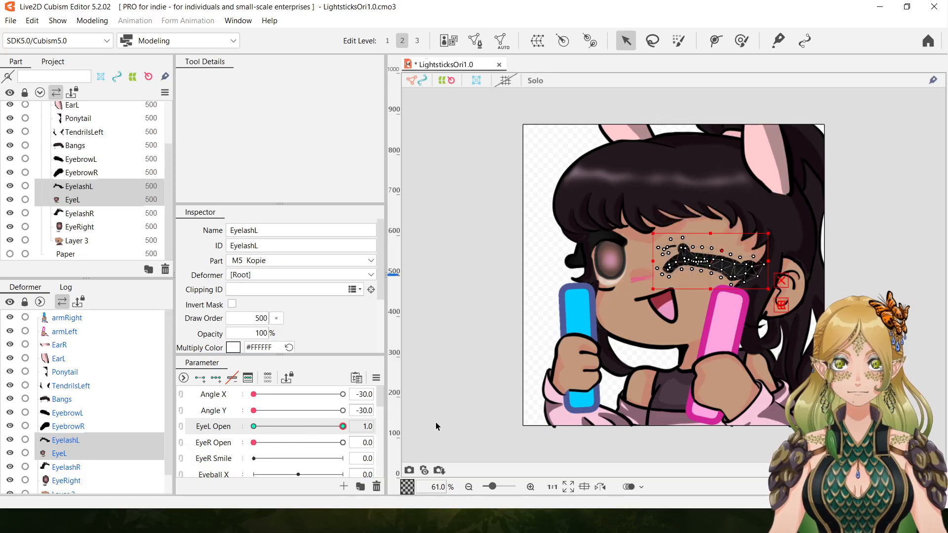
# Try to shorten and smooth the closed EyelashL and EyeL with the deform brush at a size of 426.9 px.
pyautogui.click(530, 487)
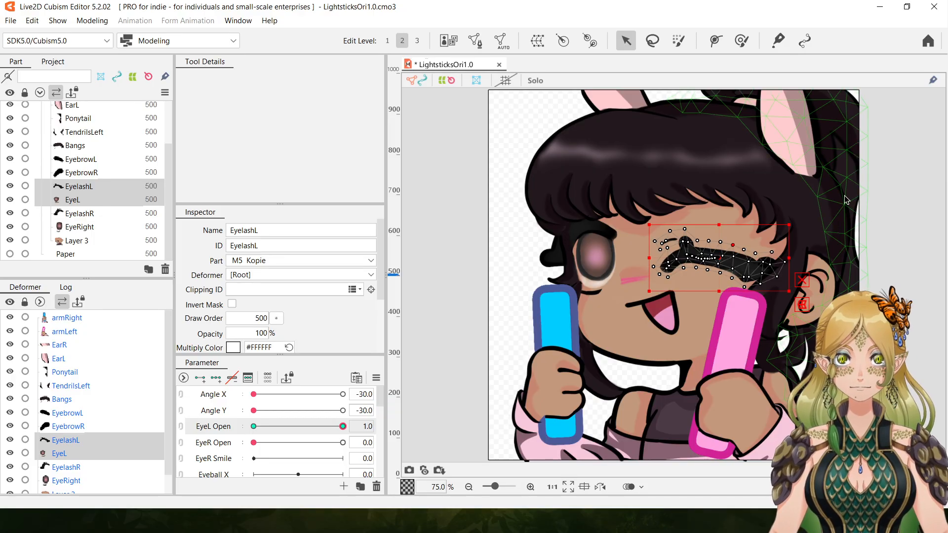
pyautogui.click(530, 487)
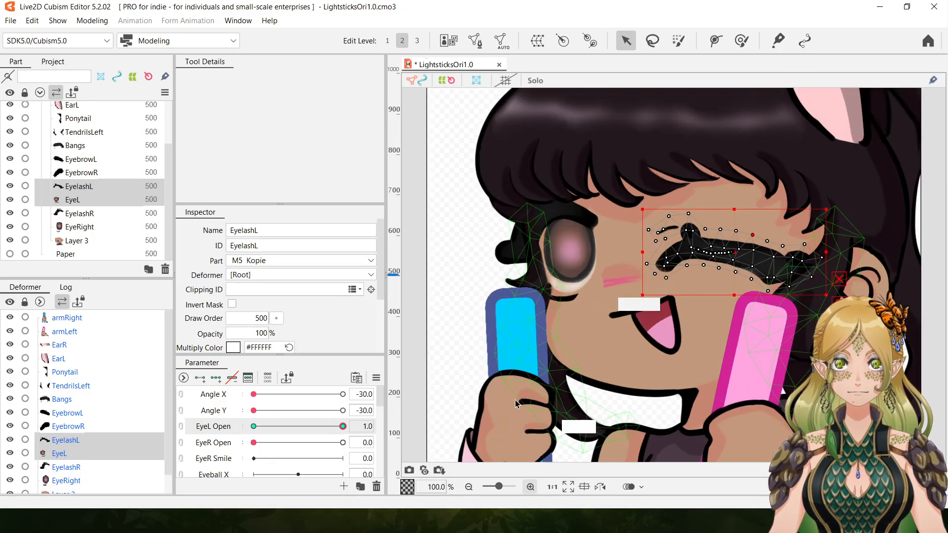
pyautogui.click(742, 40)
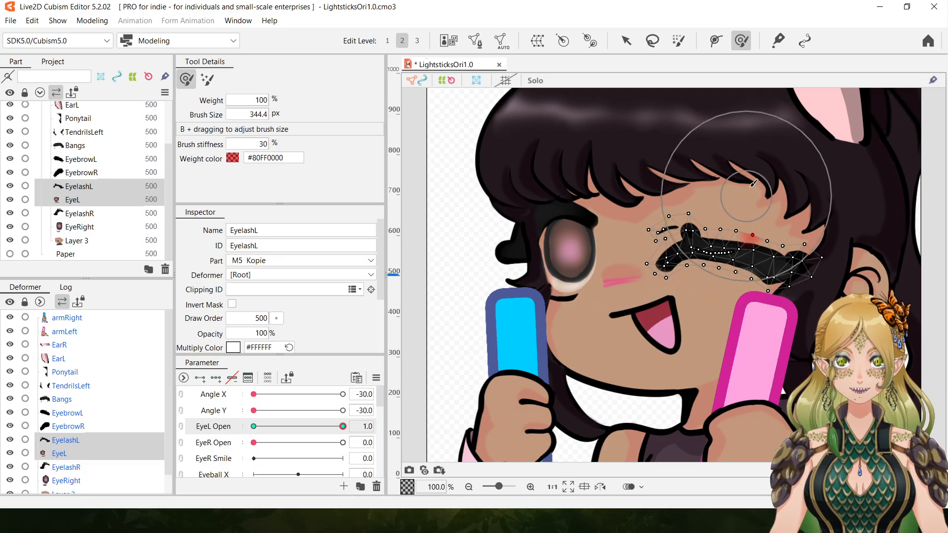
pyautogui.press('b')
pyautogui.moveTo(792, 190)
pyautogui.mouseDown()
pyautogui.moveTo(820, 193)
pyautogui.moveTo(798, 193)
pyautogui.moveTo(783, 210)
pyautogui.mouseUp()
pyautogui.moveTo(709, 200); pyautogui.dragTo(727, 203)
pyautogui.moveTo(667, 224); pyautogui.dragTo(675, 225)
pyautogui.moveTo(719, 302); pyautogui.dragTo(716, 294)
pyautogui.moveTo(776, 238); pyautogui.dragTo(772, 243)
pyautogui.moveTo(824, 265); pyautogui.dragTo(809, 263)
pyautogui.moveTo(808, 262); pyautogui.dragTo(777, 245)
pyautogui.moveTo(661, 268); pyautogui.dragTo(660, 264)
pyautogui.moveTo(692, 233); pyautogui.dragTo(736, 233)
# Set EyeL Open to 0.0 and examine the open left eye with its lash.
pyautogui.moveTo(341, 428); pyautogui.dragTo(200, 425)
pyautogui.click(469, 486)
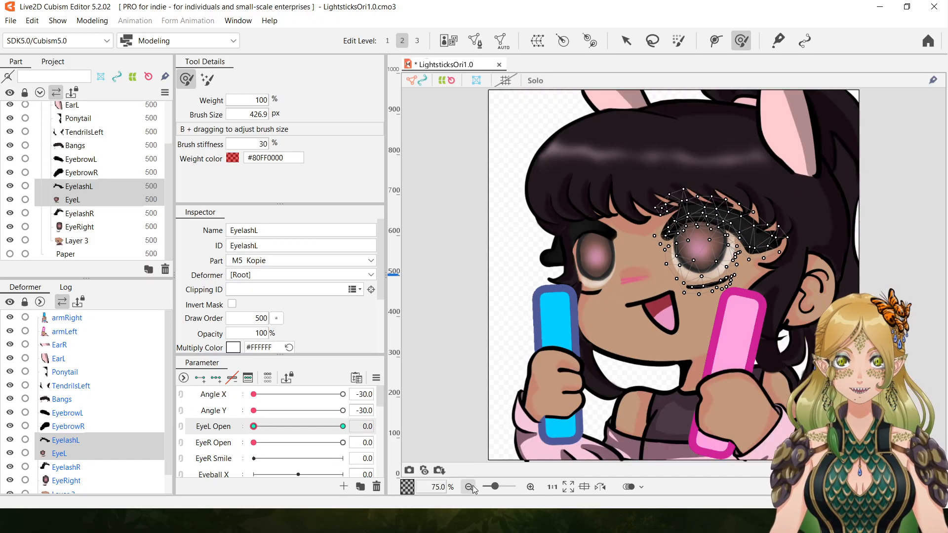
pyautogui.click(469, 486)
pyautogui.click(531, 487)
pyautogui.click(531, 487)
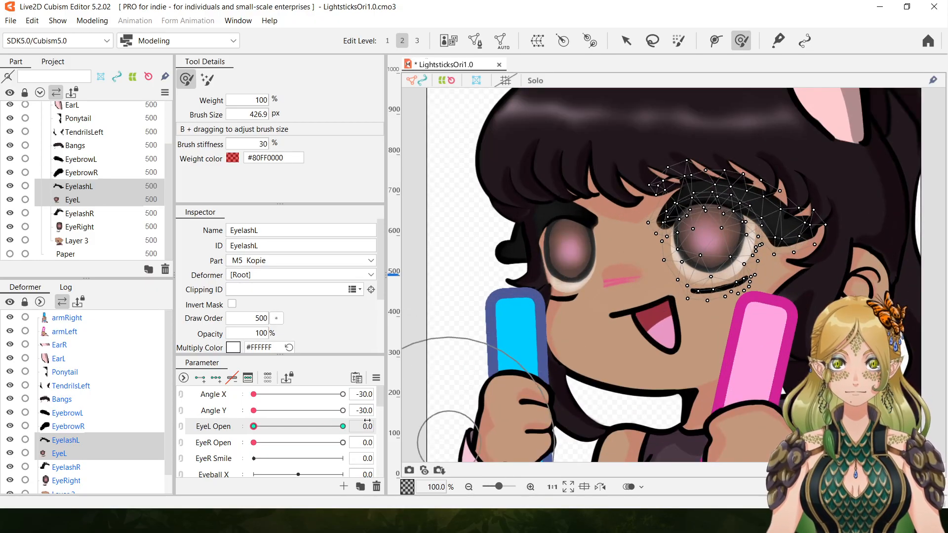
pyautogui.click(469, 487)
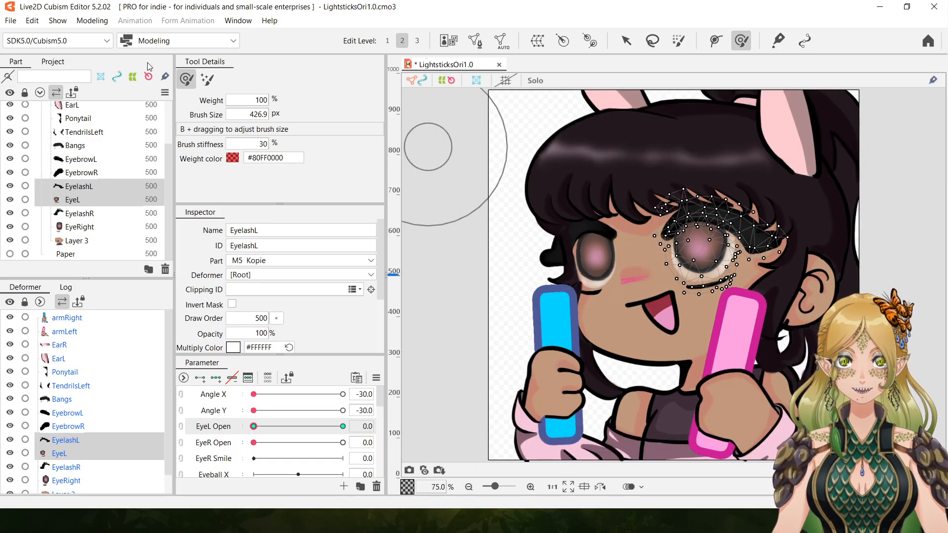
# Undo the recent brush and vertex edits on EyelashL and EyeL, back to the high, strongly arched closed-eye shape.
pyautogui.click(32, 21)
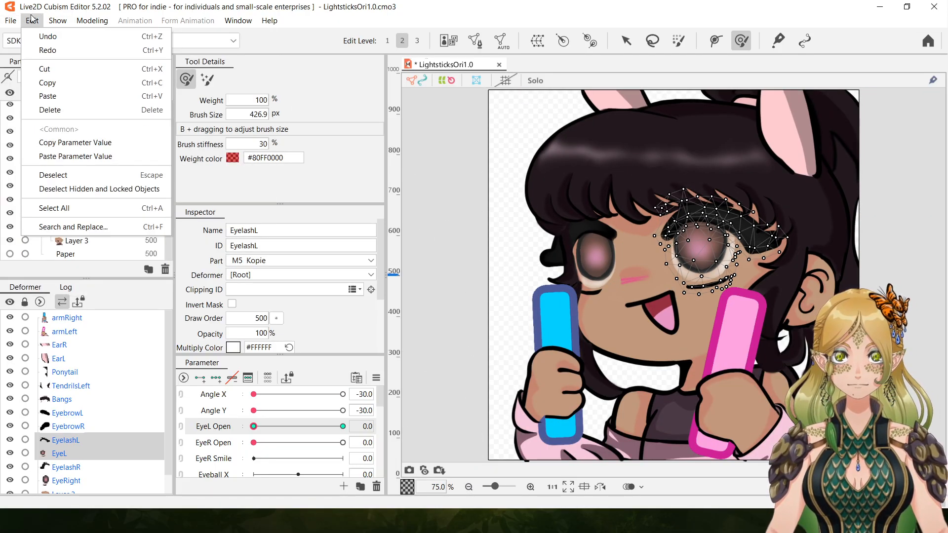
pyautogui.click(36, 37)
pyautogui.click(32, 20)
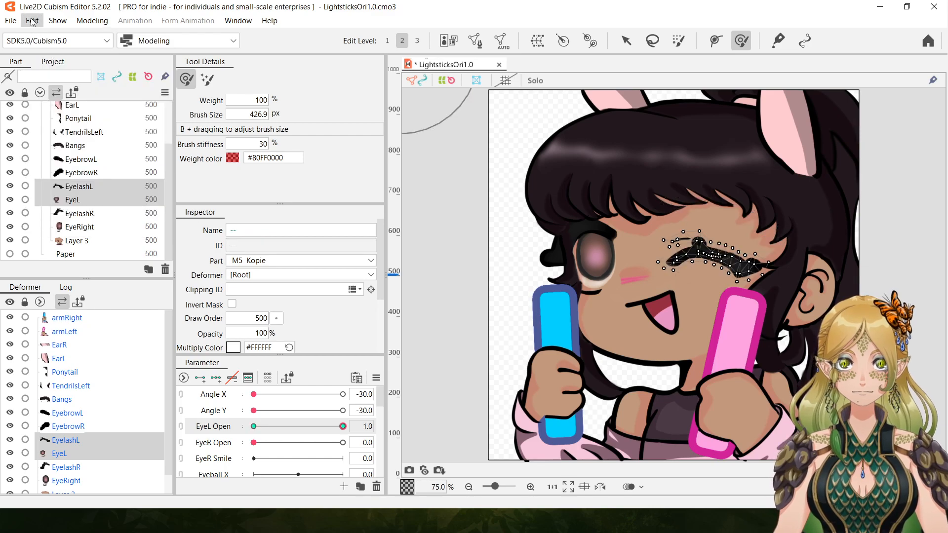
pyautogui.click(48, 37)
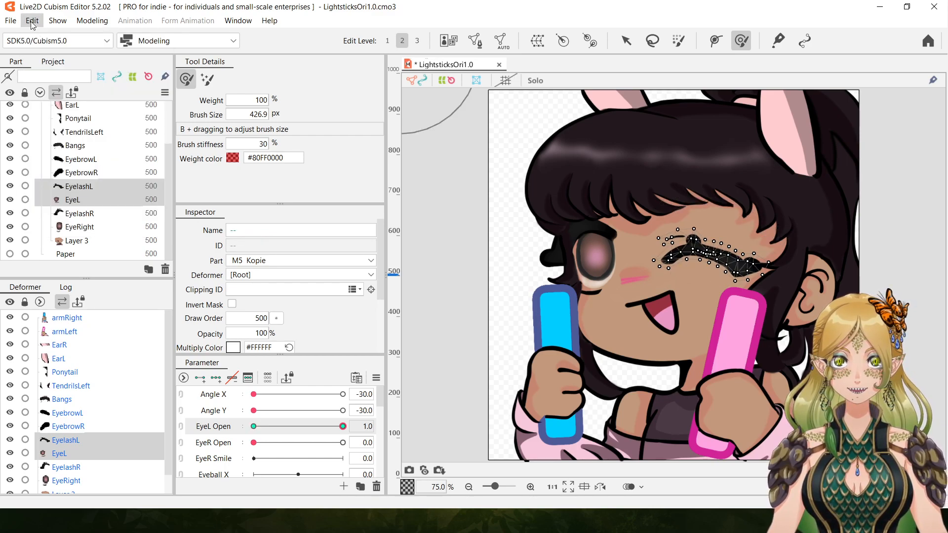
pyautogui.click(33, 23)
pyautogui.click(35, 34)
pyautogui.click(32, 20)
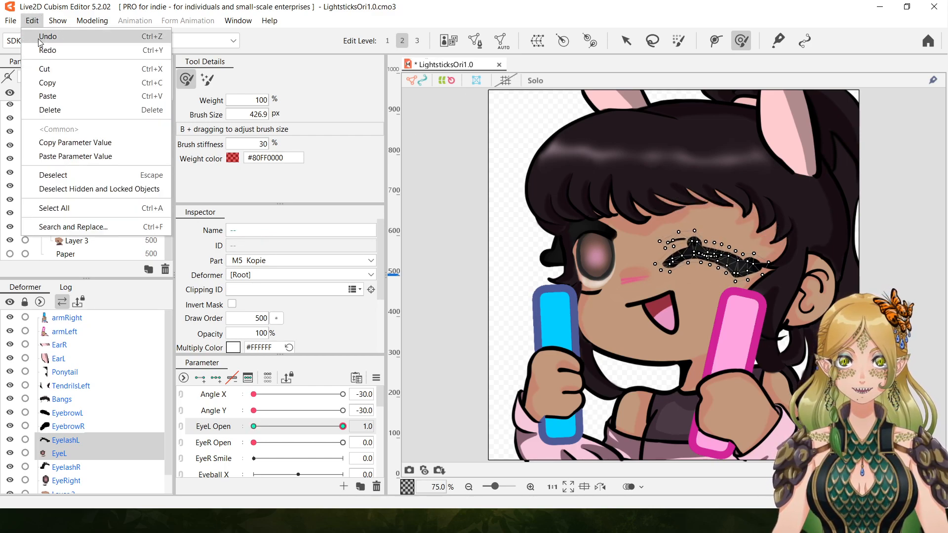
pyautogui.click(44, 39)
pyautogui.click(32, 20)
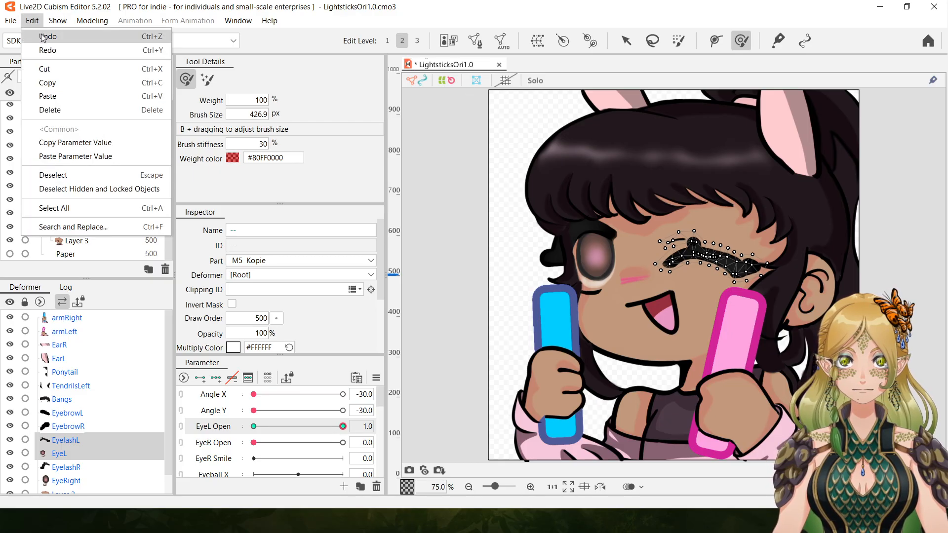
pyautogui.click(32, 33)
pyautogui.click(32, 21)
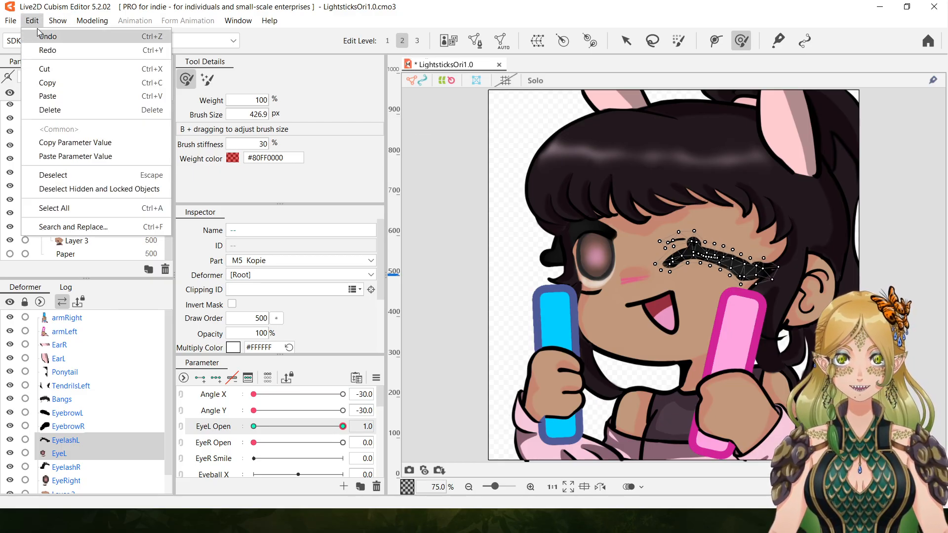
pyautogui.click(41, 36)
pyautogui.click(33, 20)
pyautogui.click(41, 36)
pyautogui.click(32, 20)
pyautogui.click(38, 35)
pyautogui.click(32, 20)
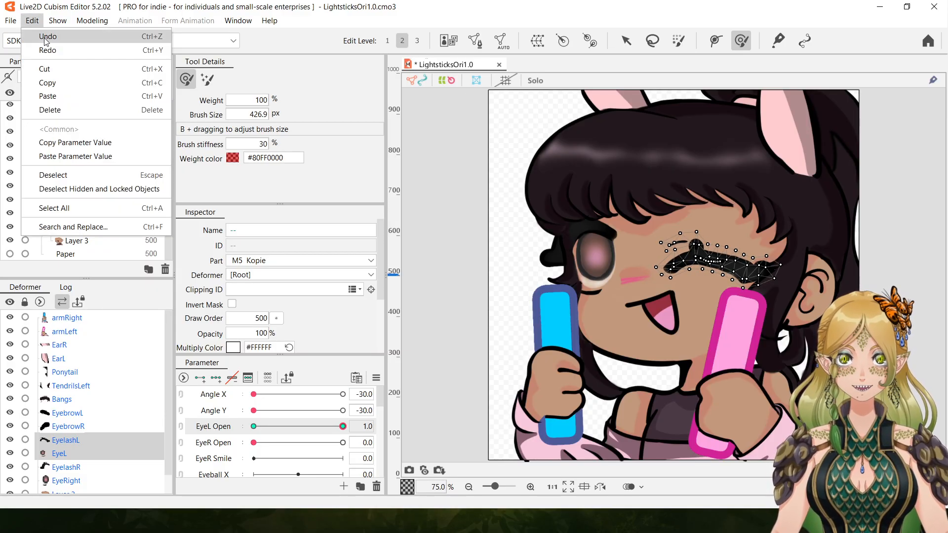
pyautogui.click(42, 35)
pyautogui.click(33, 20)
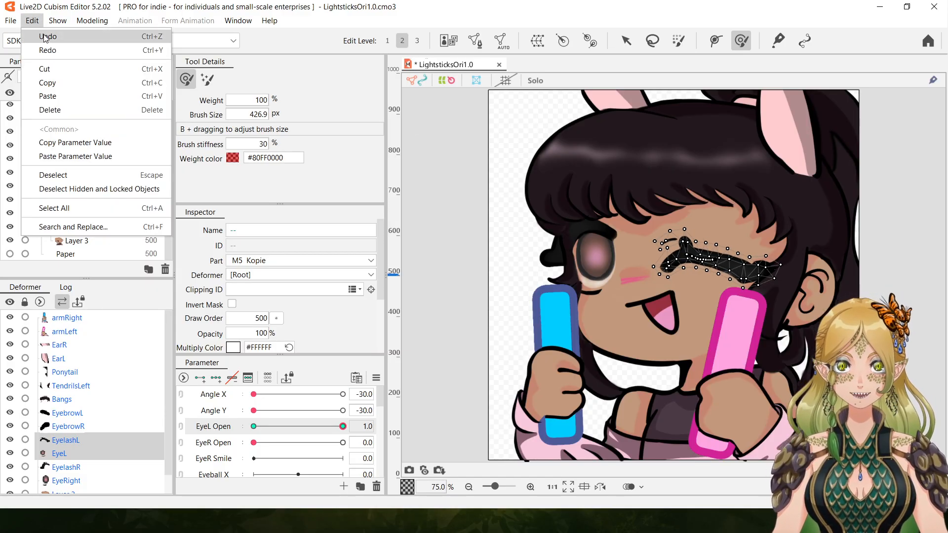
pyautogui.click(41, 35)
pyautogui.click(33, 20)
pyautogui.click(50, 37)
pyautogui.click(32, 20)
pyautogui.click(47, 37)
pyautogui.click(32, 21)
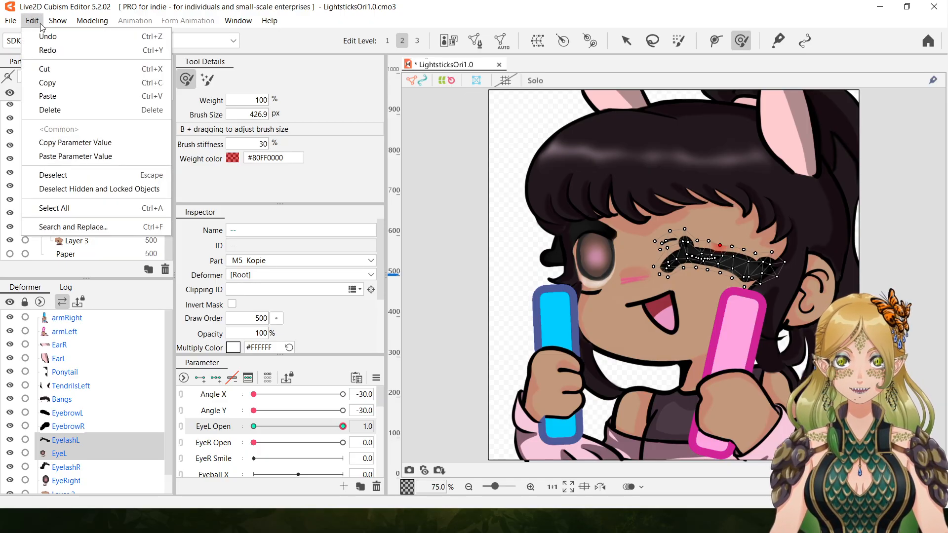
pyautogui.click(44, 36)
pyautogui.click(32, 20)
pyautogui.click(47, 37)
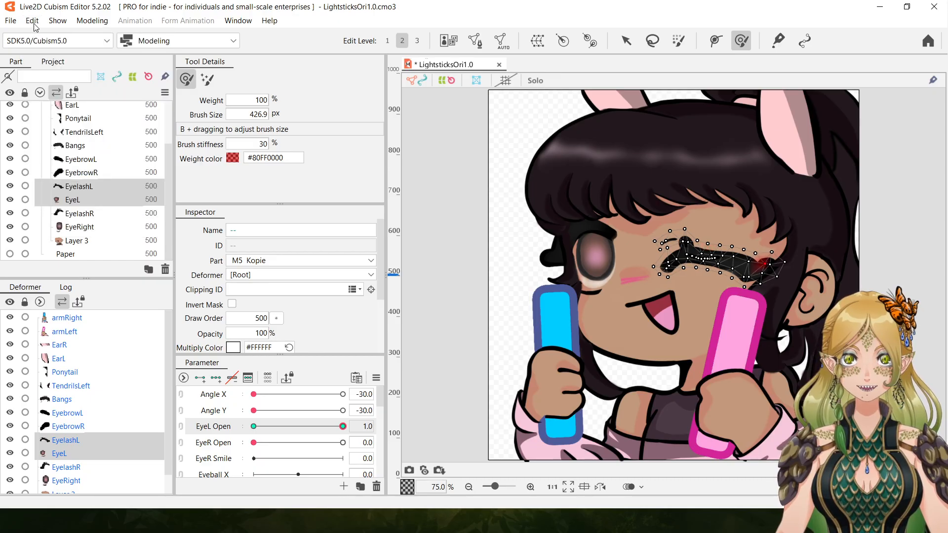
pyautogui.click(32, 20)
pyautogui.click(47, 38)
pyautogui.click(33, 20)
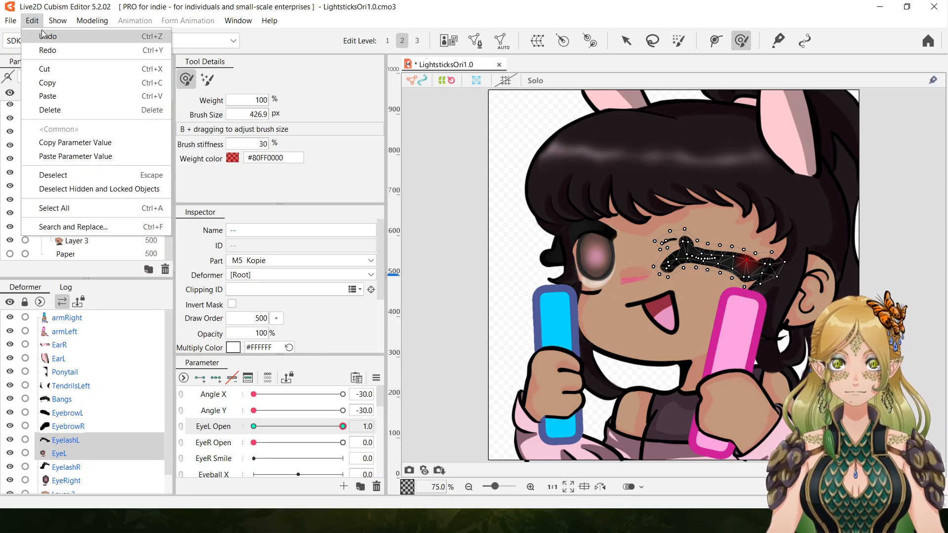
pyautogui.click(42, 37)
pyautogui.click(32, 20)
pyautogui.click(43, 36)
pyautogui.click(32, 20)
pyautogui.click(43, 37)
pyautogui.click(32, 21)
pyautogui.click(40, 36)
pyautogui.click(32, 21)
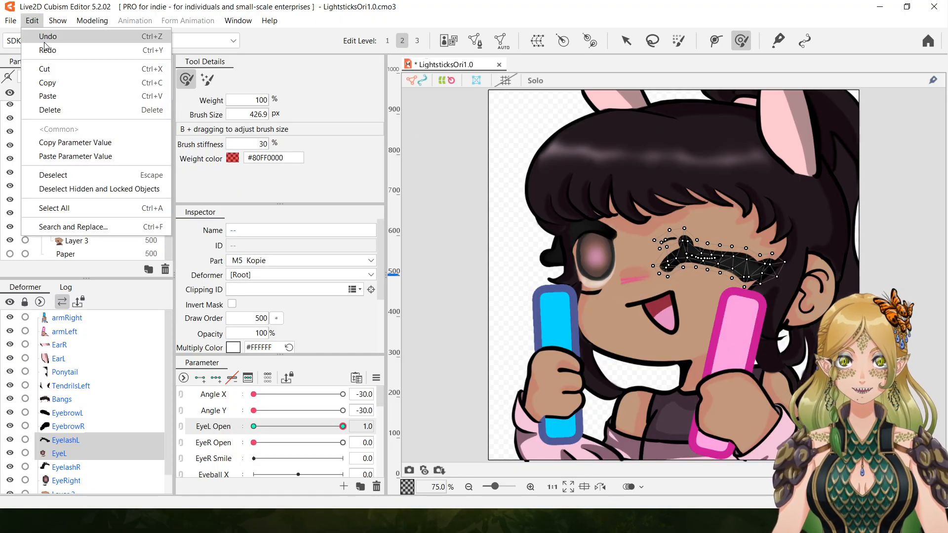
pyautogui.click(42, 37)
pyautogui.click(33, 20)
pyautogui.click(43, 37)
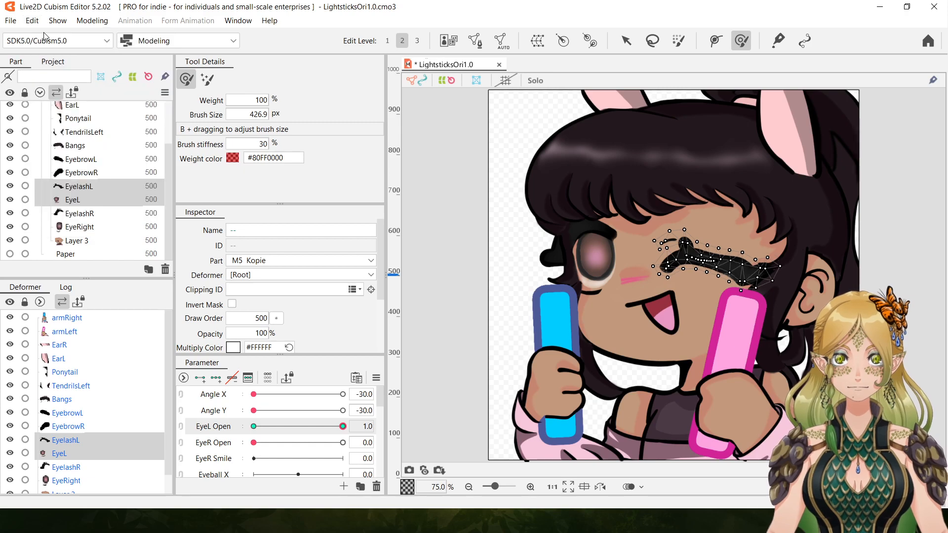
pyautogui.click(32, 20)
pyautogui.click(44, 35)
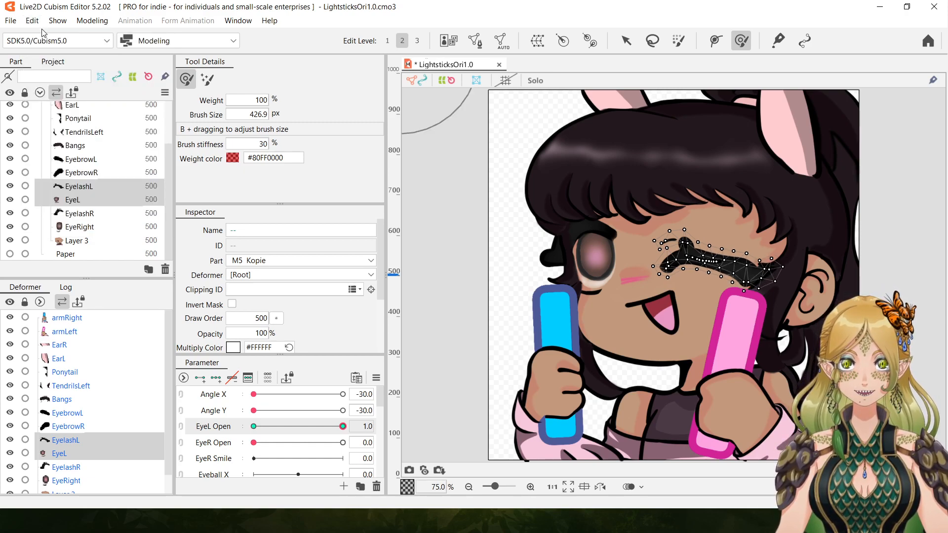
pyautogui.click(33, 20)
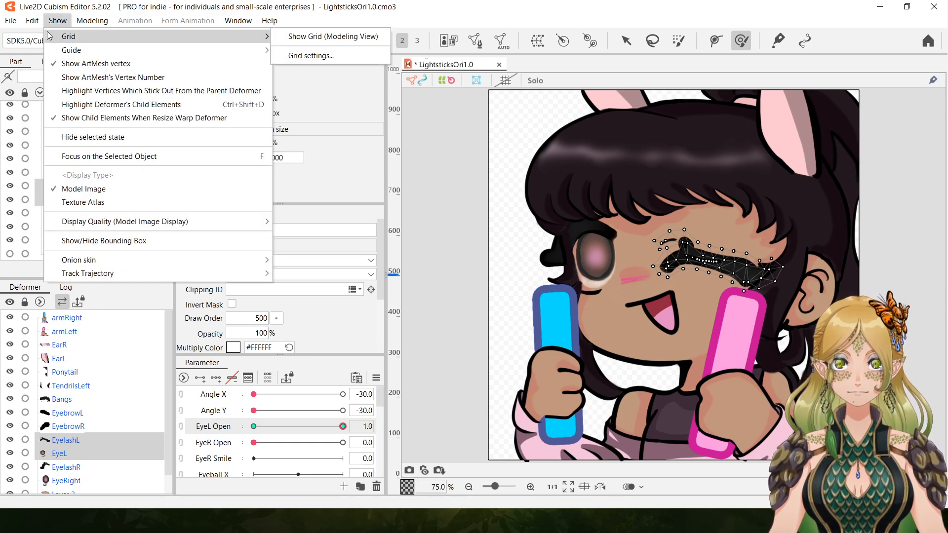
pyautogui.click(44, 37)
pyautogui.click(32, 21)
pyautogui.click(44, 36)
pyautogui.click(32, 20)
pyautogui.click(43, 37)
pyautogui.click(32, 20)
pyautogui.click(44, 36)
pyautogui.click(32, 21)
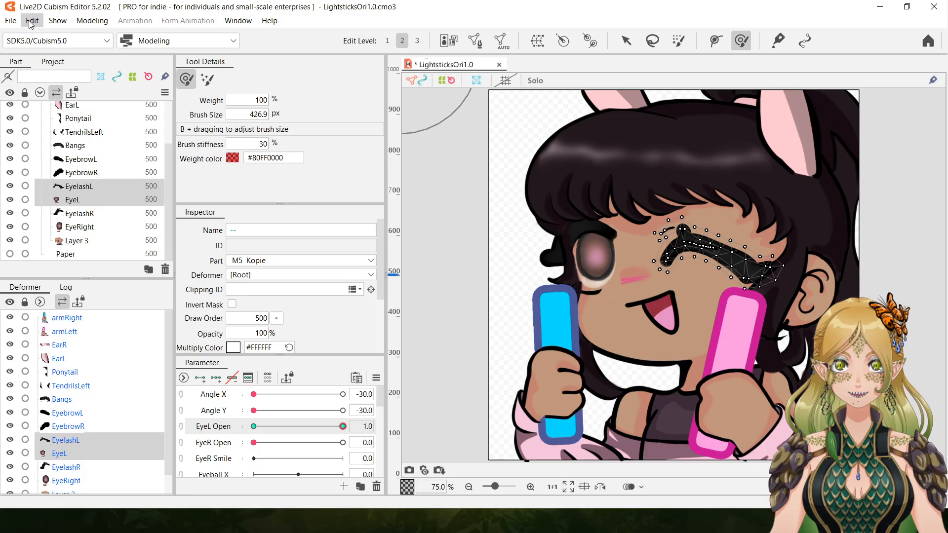
pyautogui.click(43, 36)
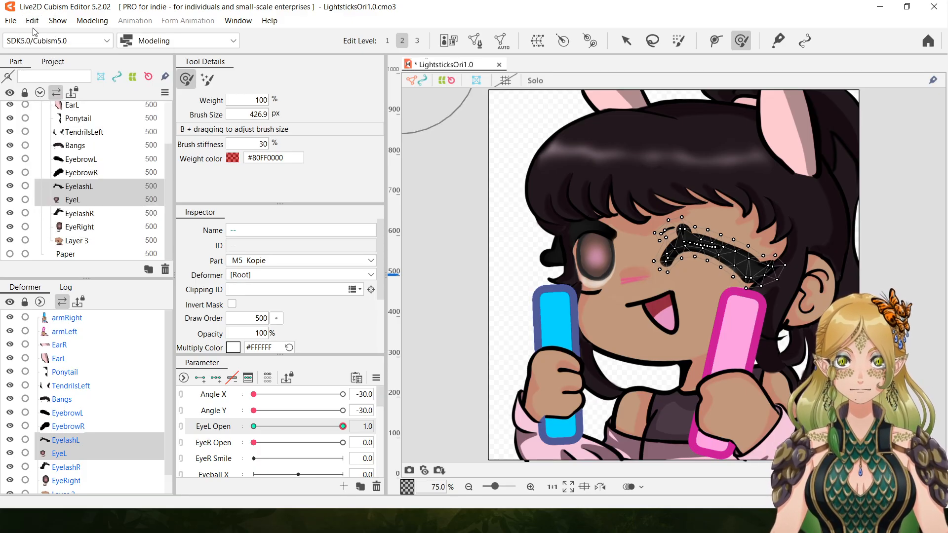
pyautogui.click(32, 20)
pyautogui.click(51, 37)
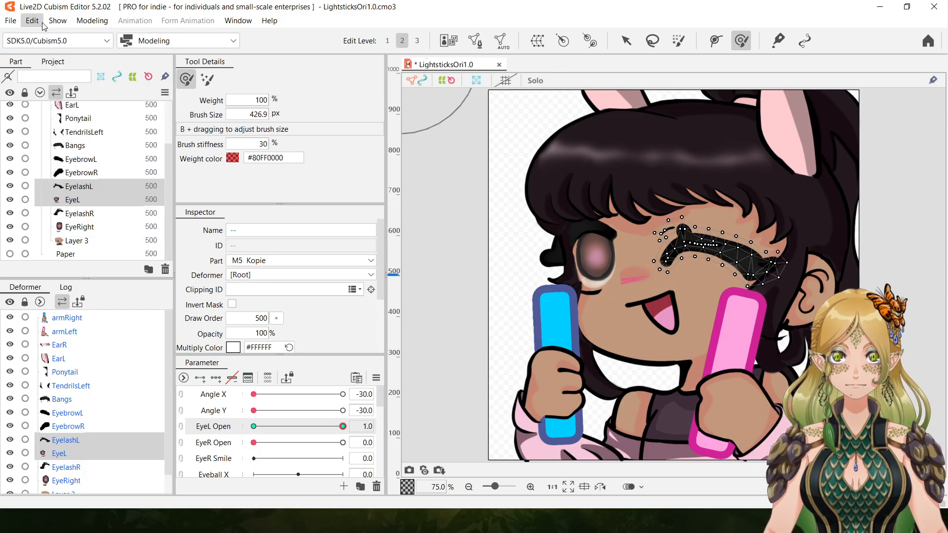
pyautogui.click(32, 20)
pyautogui.click(43, 37)
pyautogui.click(32, 20)
pyautogui.click(43, 36)
pyautogui.click(32, 20)
pyautogui.click(43, 36)
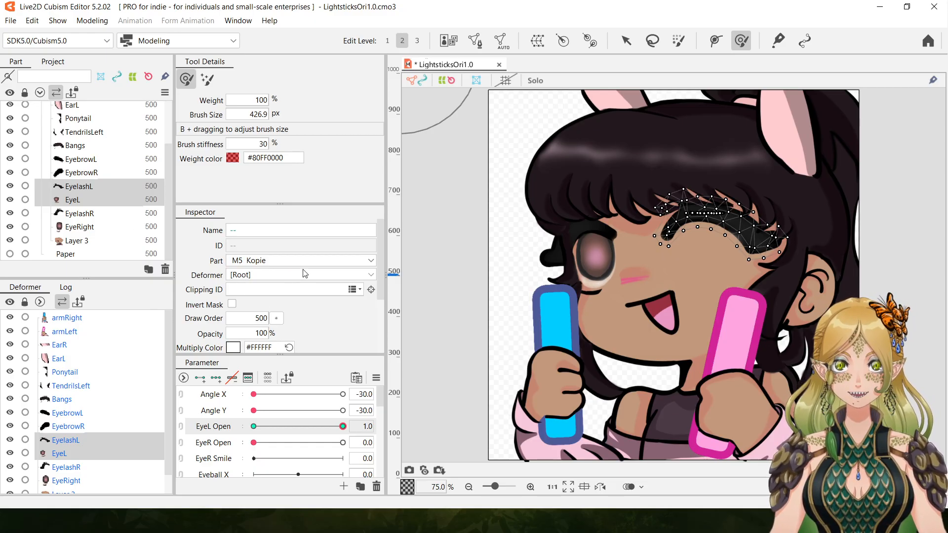
# Move the closed EyelashL and EyeL down together on the face with EyeL Open at 1.0.
pyautogui.click(626, 40)
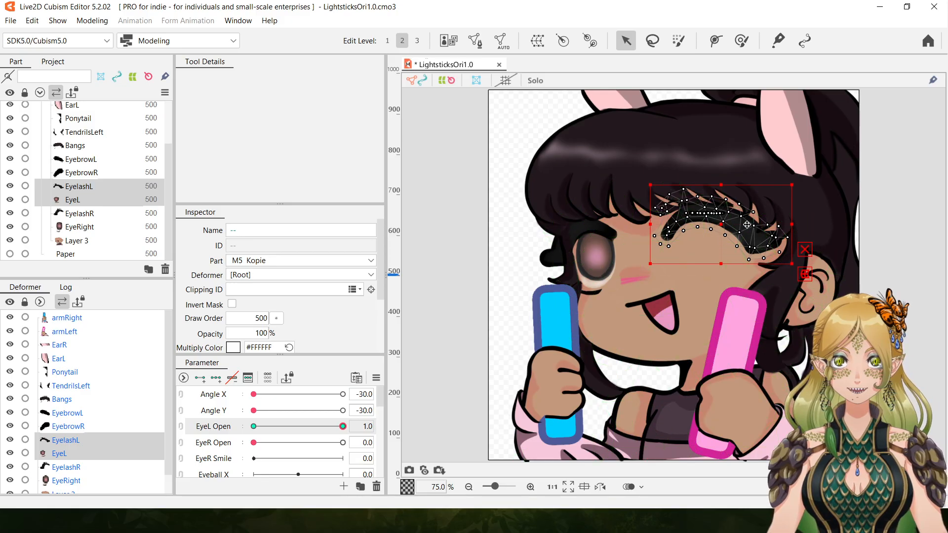
pyautogui.moveTo(725, 227); pyautogui.dragTo(719, 254)
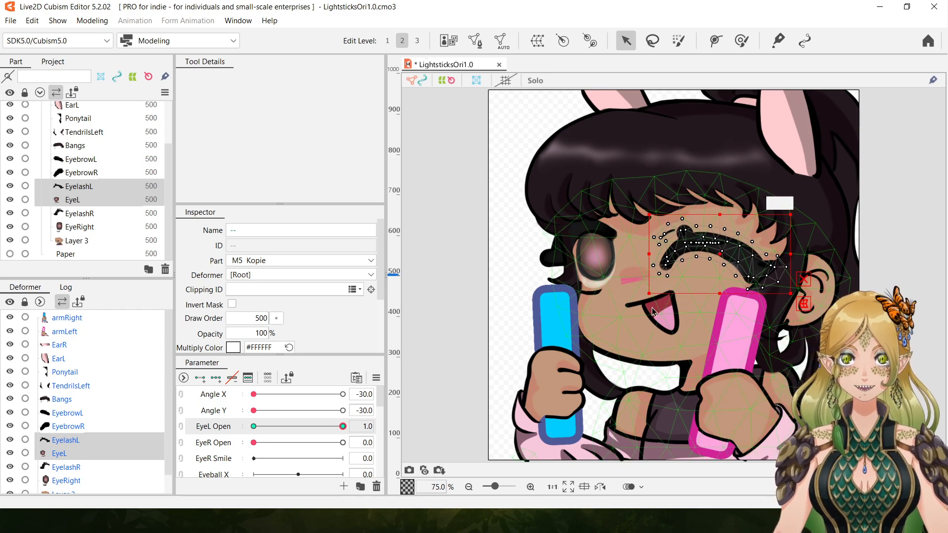
# Lower EyebrowL to just above the closed left eyelash and tilt it slightly counterclockwise at EyeL Open 1.0.
pyautogui.click(87, 159)
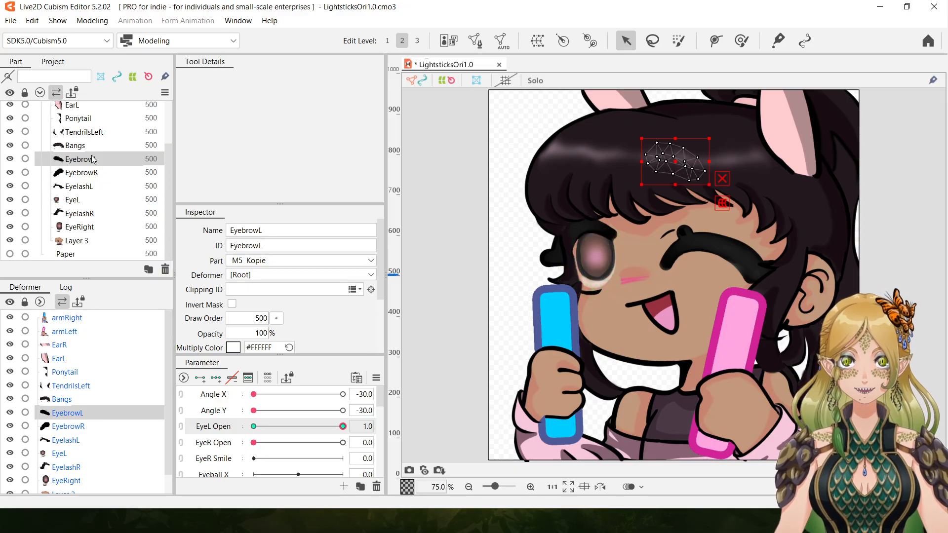
pyautogui.moveTo(675, 164); pyautogui.dragTo(686, 209)
pyautogui.moveTo(727, 182); pyautogui.dragTo(722, 177)
pyautogui.moveTo(687, 207); pyautogui.dragTo(692, 207)
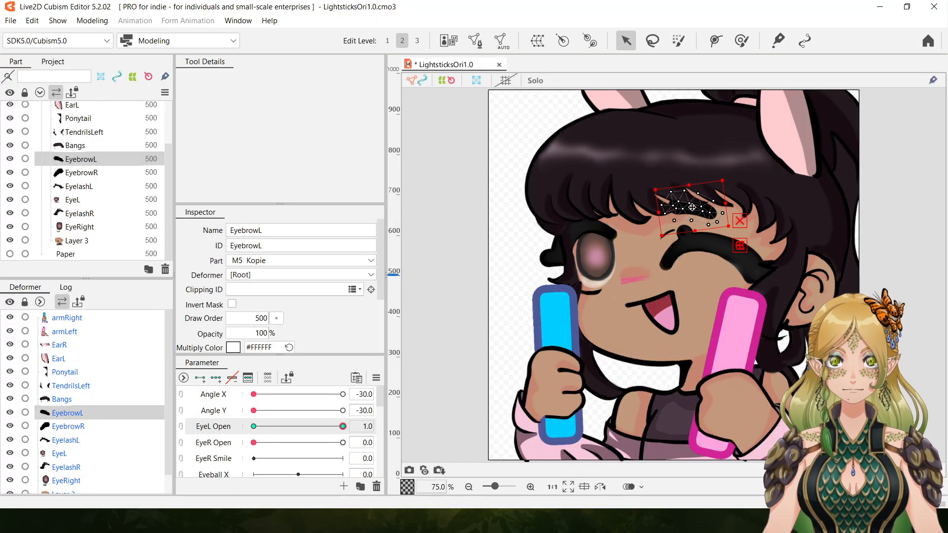
# Run EyeL Open down to 0.0 and preview the left eye and eyebrow motion with nothing selected.
pyautogui.moveTo(340, 426); pyautogui.dragTo(431, 438)
pyautogui.moveTo(280, 423); pyautogui.dragTo(125, 427)
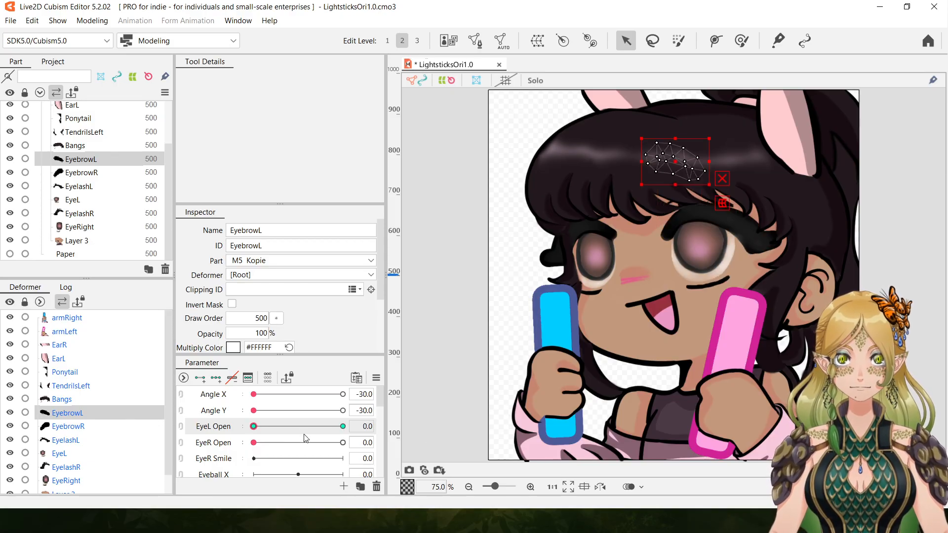
pyautogui.click(464, 301)
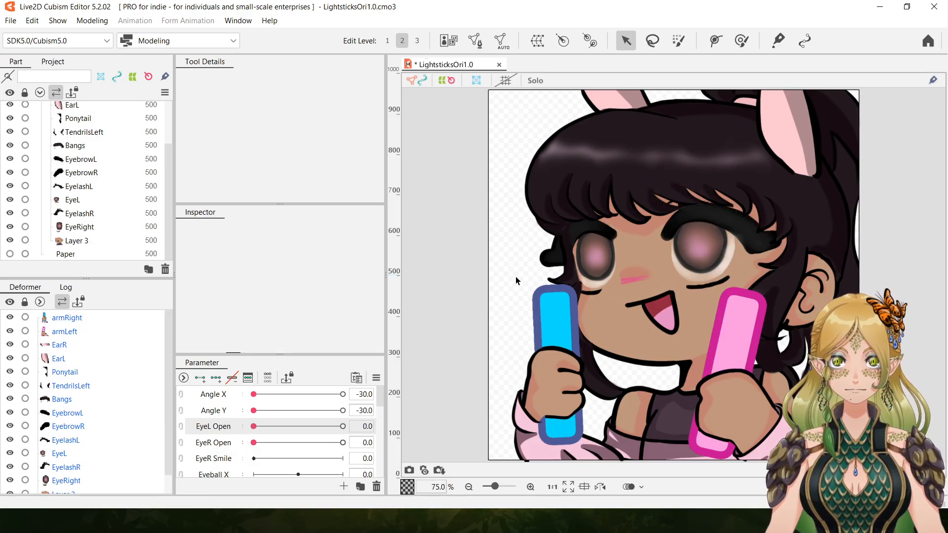
# Try to move EyelashR and EyeRight slightly down together at EyeR Open 1.0.
pyautogui.click(299, 443)
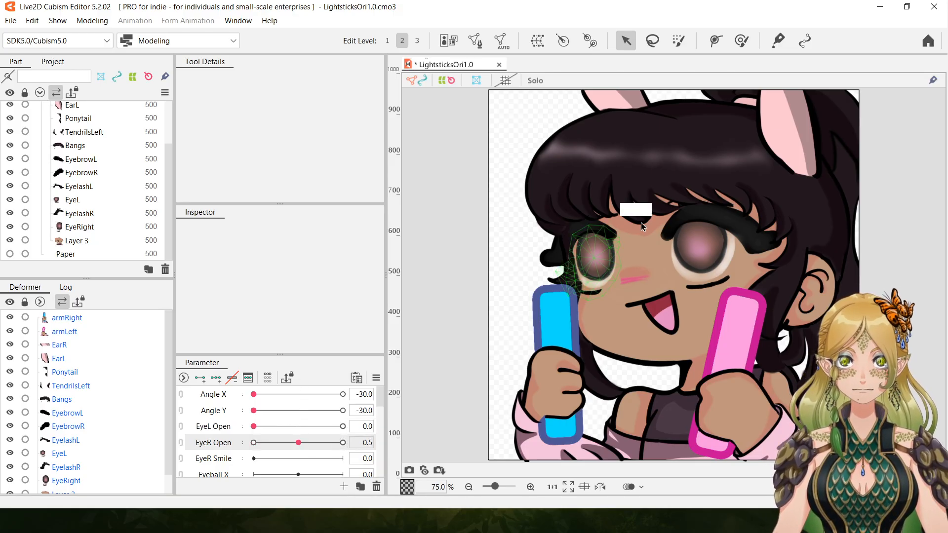
pyautogui.click(77, 215)
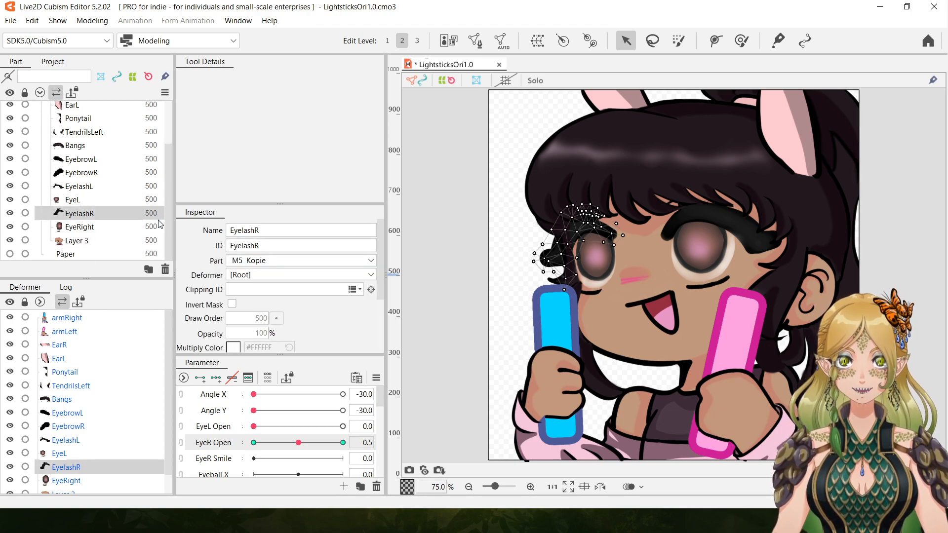
pyautogui.keyDown('ctrl'); pyautogui.click(86, 228); pyautogui.keyUp('ctrl')
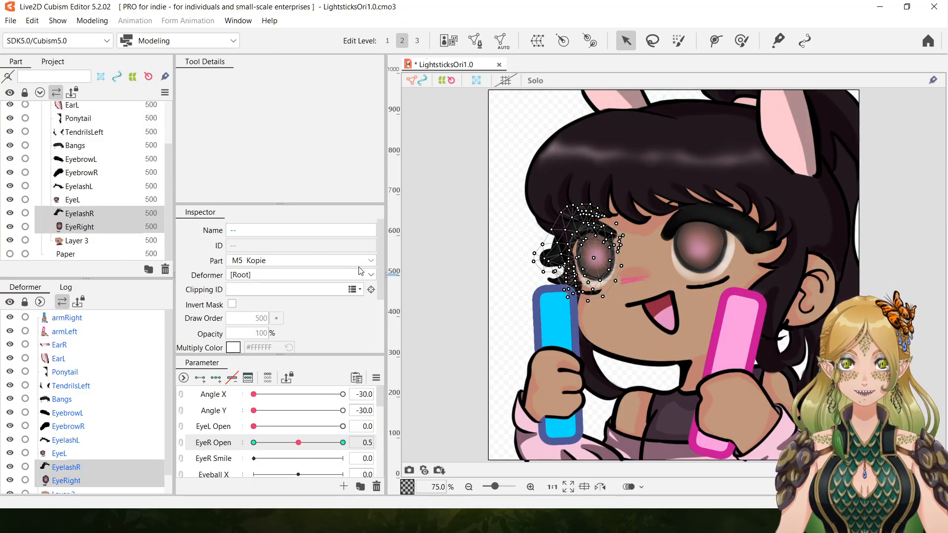
pyautogui.click(531, 488)
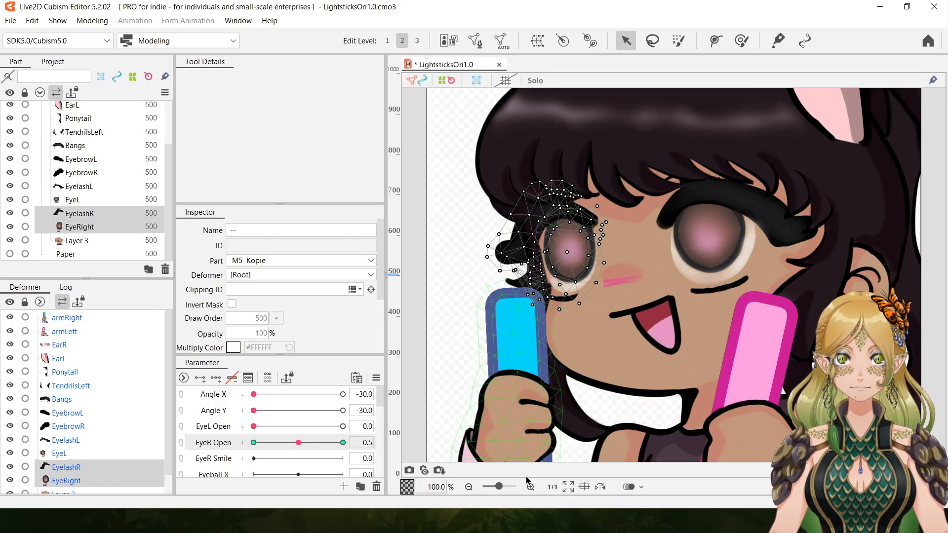
pyautogui.click(531, 488)
pyautogui.click(469, 487)
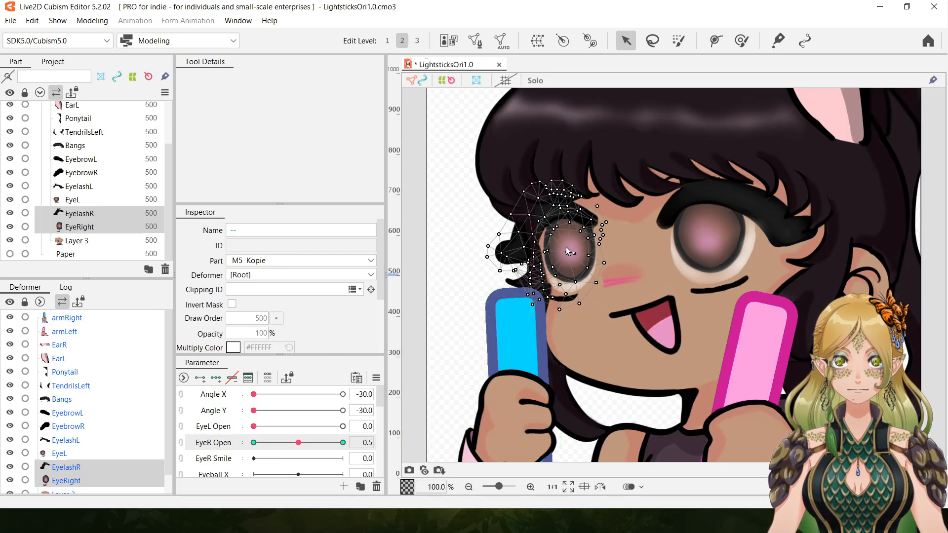
pyautogui.moveTo(570, 246); pyautogui.dragTo(572, 260)
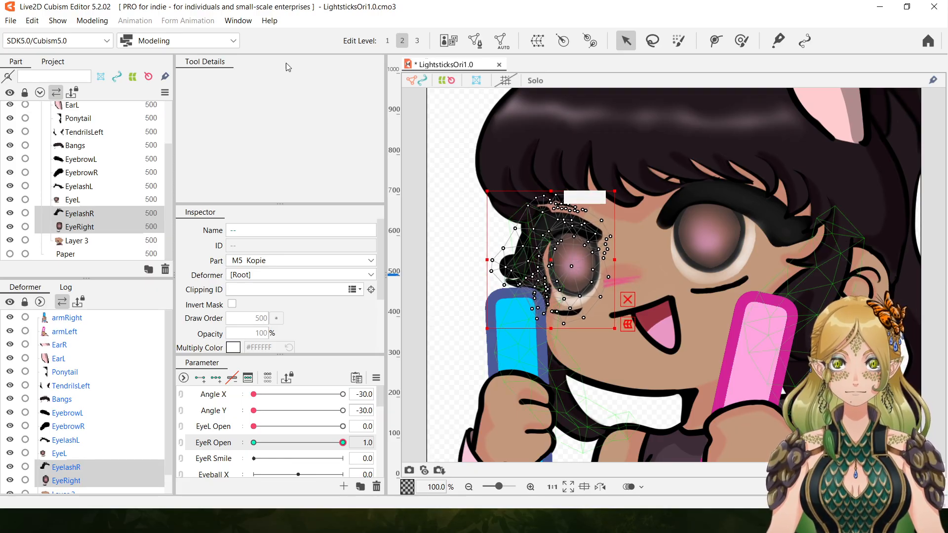
pyautogui.click(32, 21)
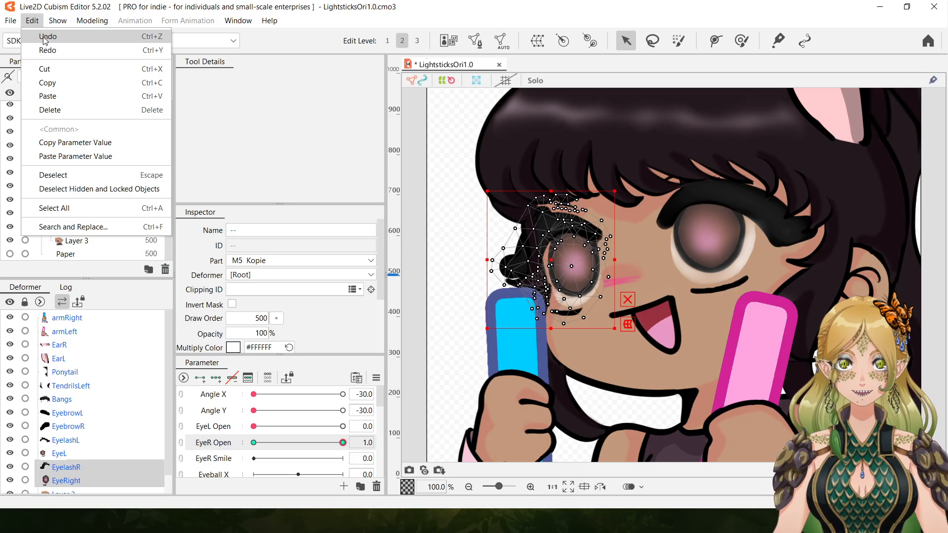
pyautogui.click(45, 38)
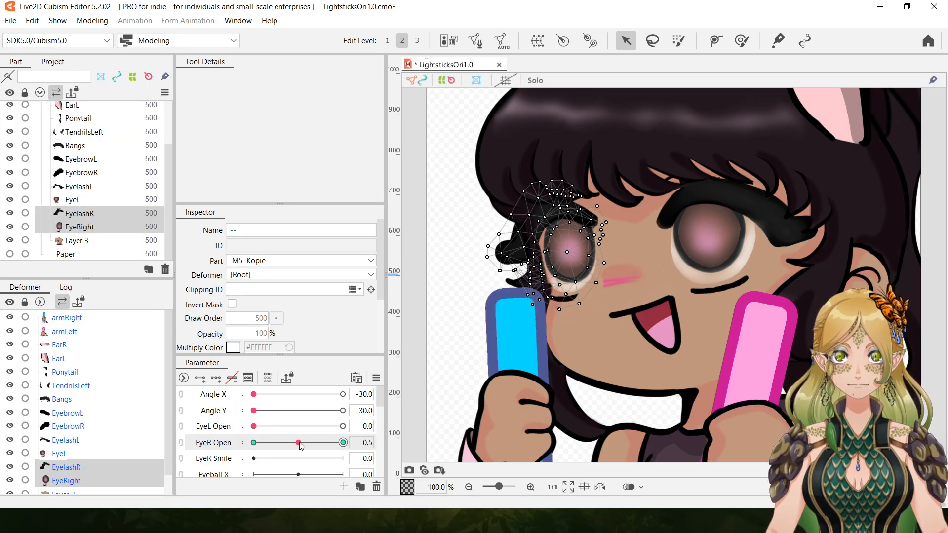
# Flatten EyeRight upward into a thin strip behind the right eyelash at EyeR Open 1.0.
pyautogui.moveTo(301, 443); pyautogui.dragTo(343, 443)
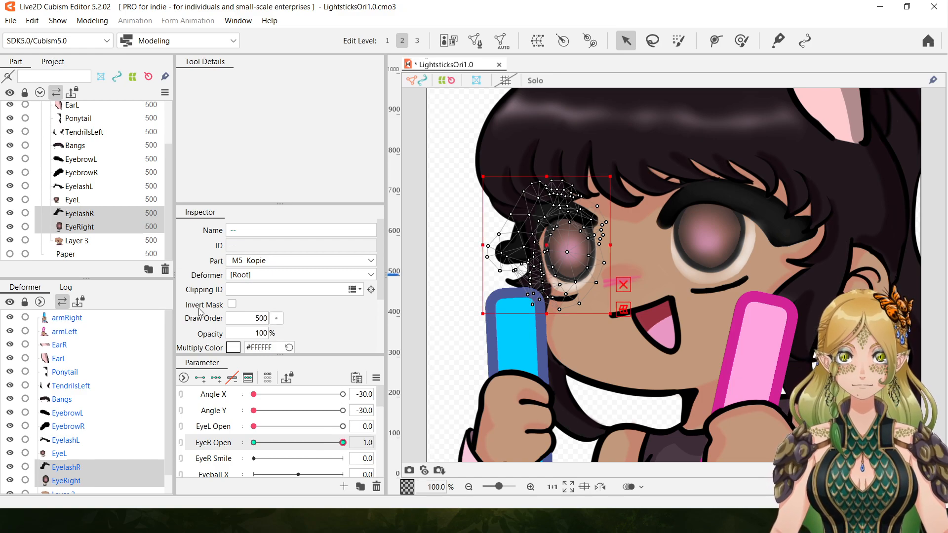
pyautogui.click(79, 225)
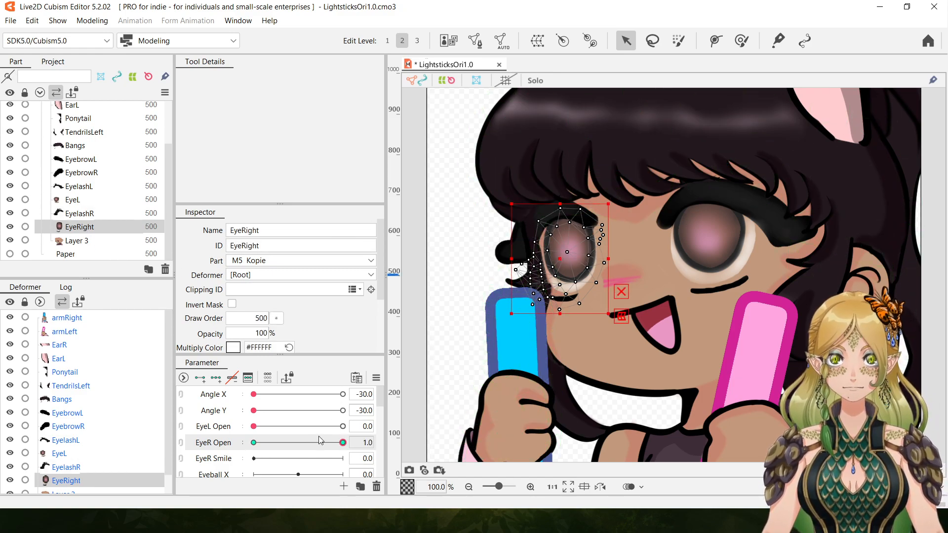
pyautogui.moveTo(560, 314); pyautogui.dragTo(531, 212)
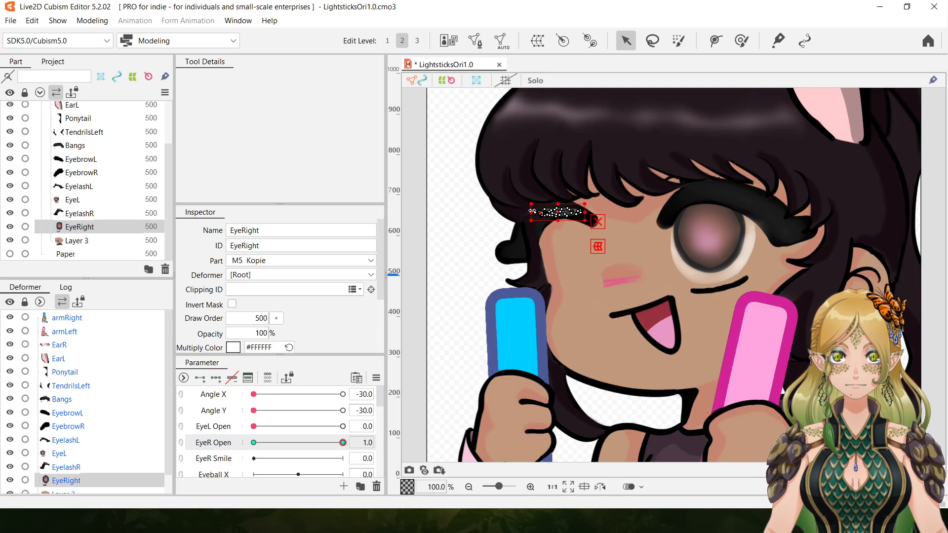
pyautogui.moveTo(344, 441)
pyautogui.mouseDown()
pyautogui.moveTo(198, 438)
pyautogui.moveTo(422, 443)
pyautogui.moveTo(232, 444)
pyautogui.moveTo(411, 443)
pyautogui.mouseUp()
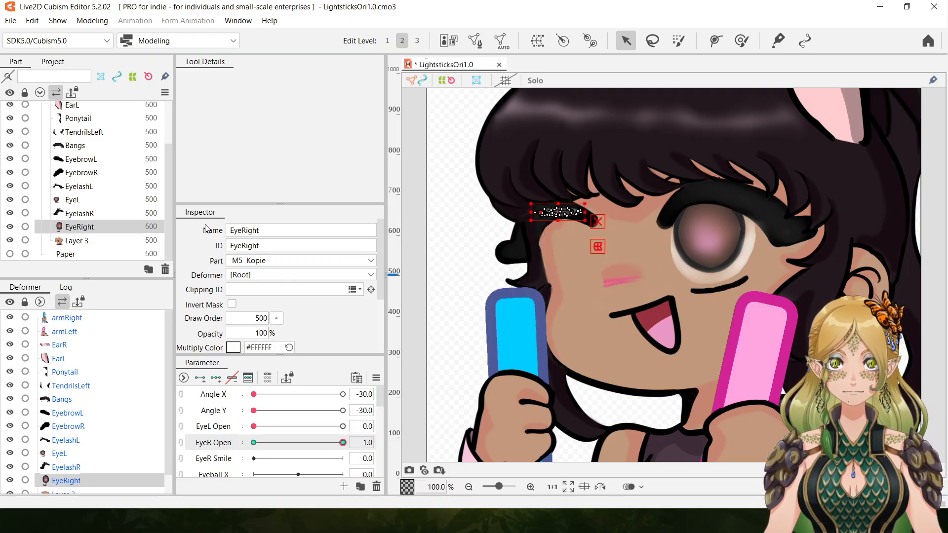
# Move EyelashR and the flattened EyeRight down together on the face at EyeR Open 1.0, and preview the closing motion.
pyautogui.keyDown('ctrl'); pyautogui.click(80, 214); pyautogui.keyUp('ctrl')
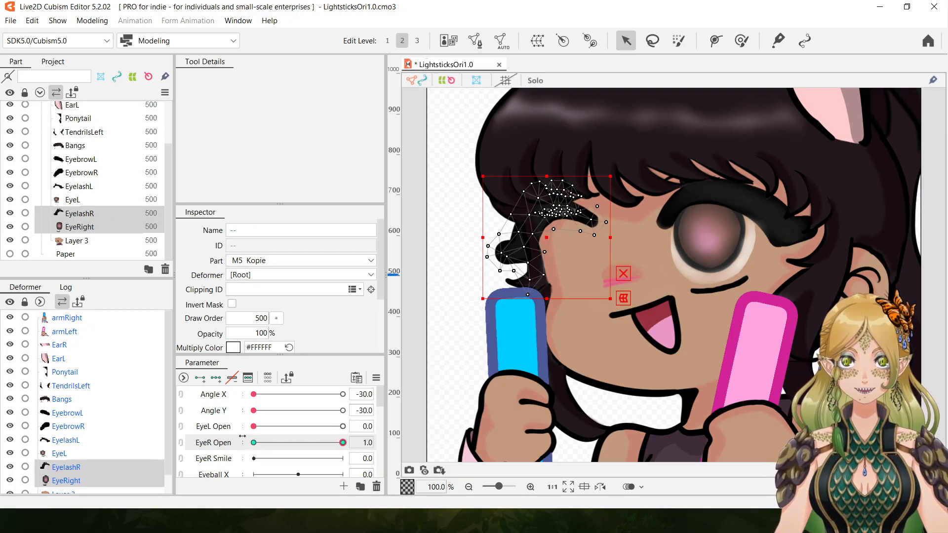
pyautogui.moveTo(545, 236); pyautogui.dragTo(559, 274)
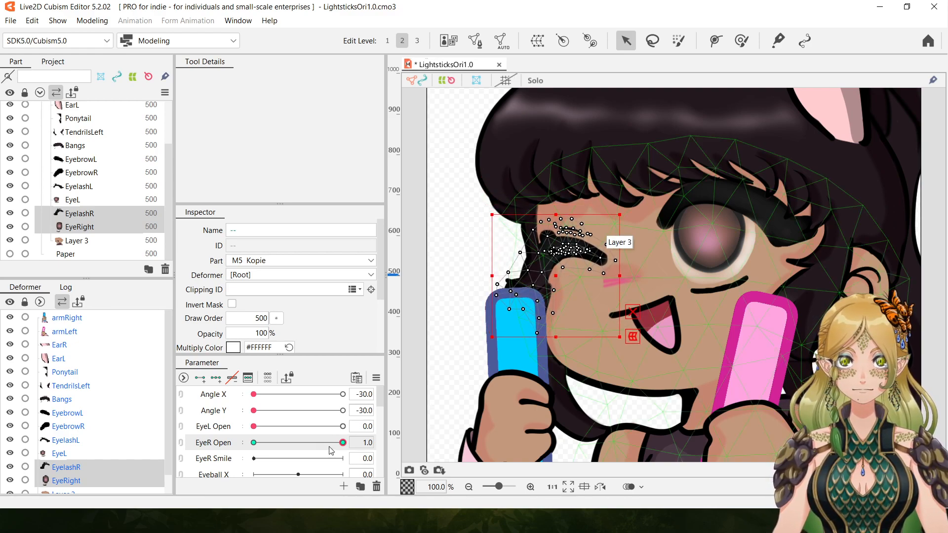
pyautogui.moveTo(344, 447); pyautogui.dragTo(447, 452)
pyautogui.moveTo(267, 447); pyautogui.dragTo(160, 447)
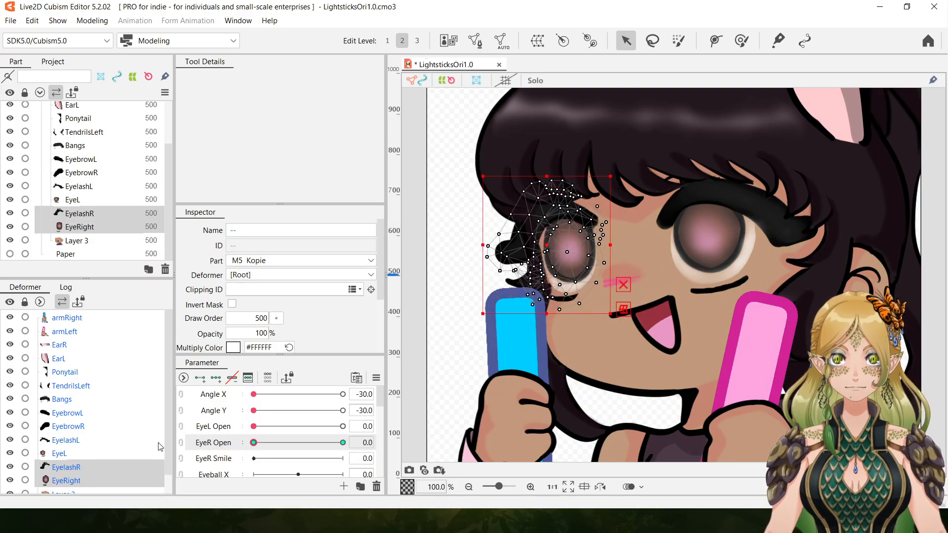
pyautogui.moveTo(231, 444); pyautogui.dragTo(423, 446)
pyautogui.moveTo(333, 455); pyautogui.dragTo(471, 458)
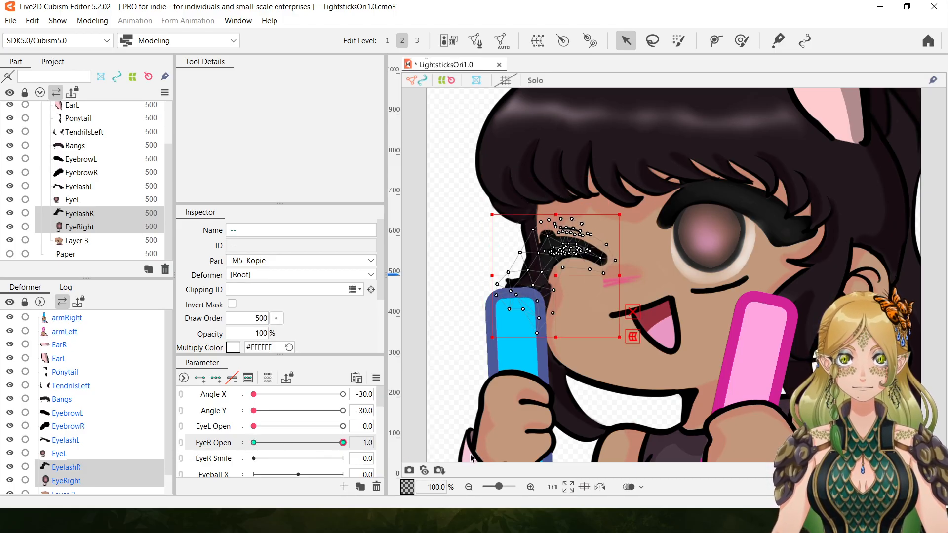
pyautogui.moveTo(325, 453); pyautogui.dragTo(186, 458)
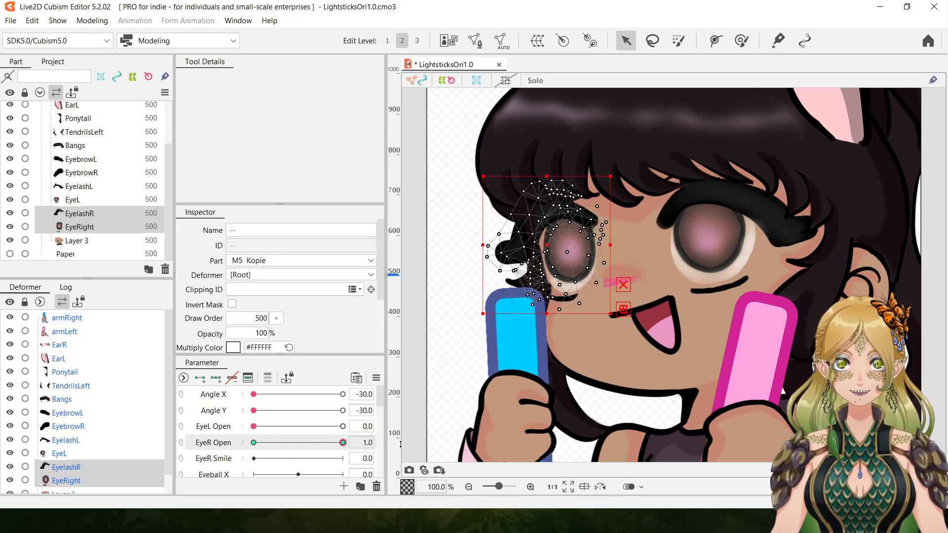
pyautogui.moveTo(397, 444); pyautogui.dragTo(423, 447)
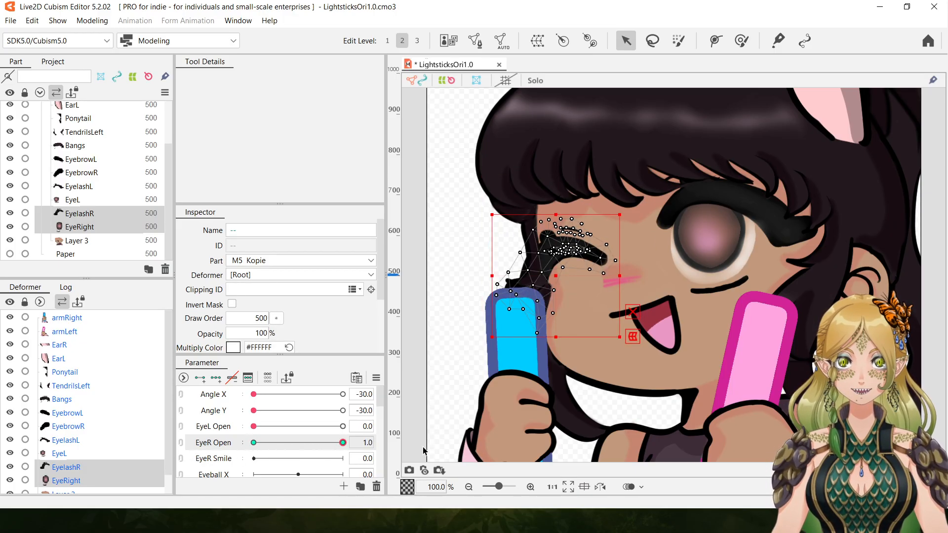
# Lower EyebrowR to just above the closed right eyelash and tilt it slightly clockwise at EyeR Open 1.0.
pyautogui.click(95, 174)
pyautogui.moveTo(571, 139); pyautogui.dragTo(572, 201)
pyautogui.moveTo(610, 166); pyautogui.dragTo(615, 171)
pyautogui.moveTo(572, 203); pyautogui.dragTo(567, 200)
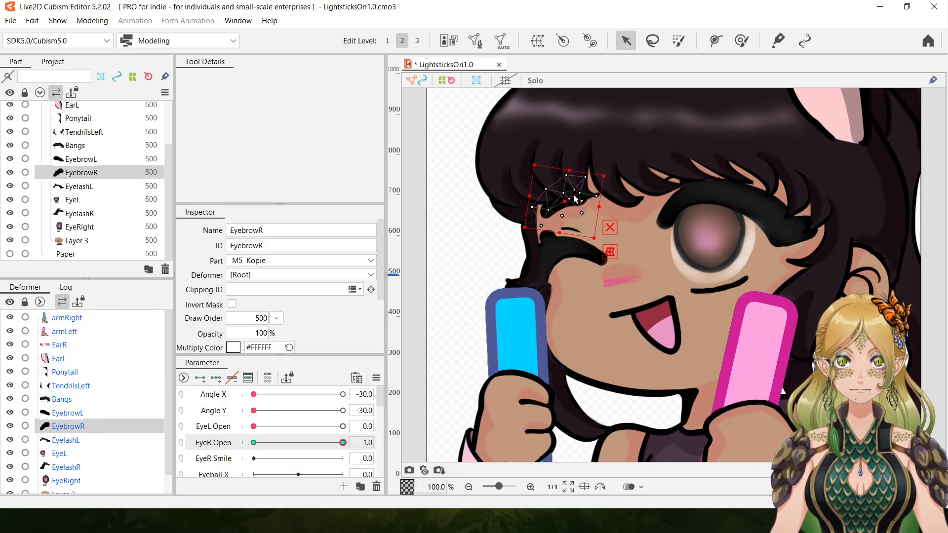
# Run EyeR Open between 0.0 and 1.0 to check how the right eye, eyelash and eyebrow move together.
pyautogui.click(254, 442)
pyautogui.click(343, 443)
pyautogui.moveTo(334, 446); pyautogui.dragTo(124, 453)
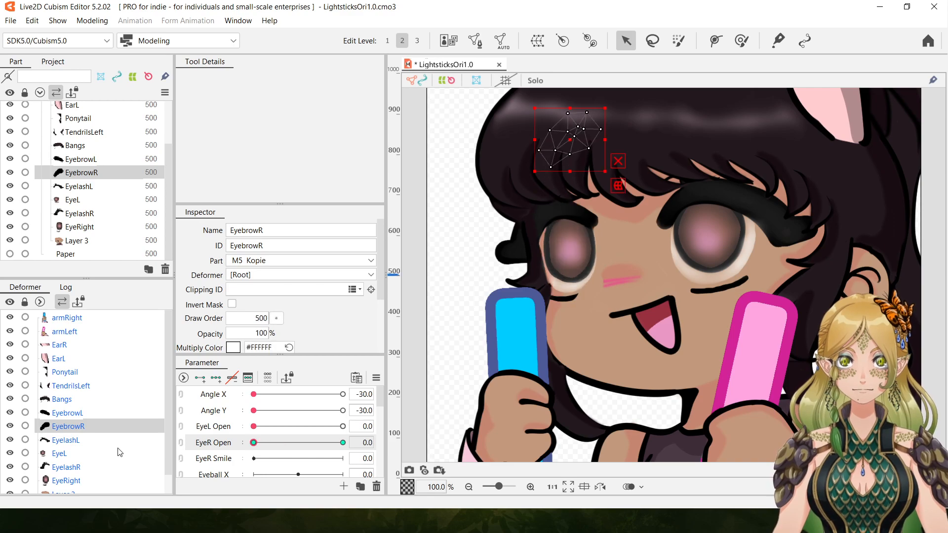
pyautogui.moveTo(229, 448); pyautogui.dragTo(141, 456)
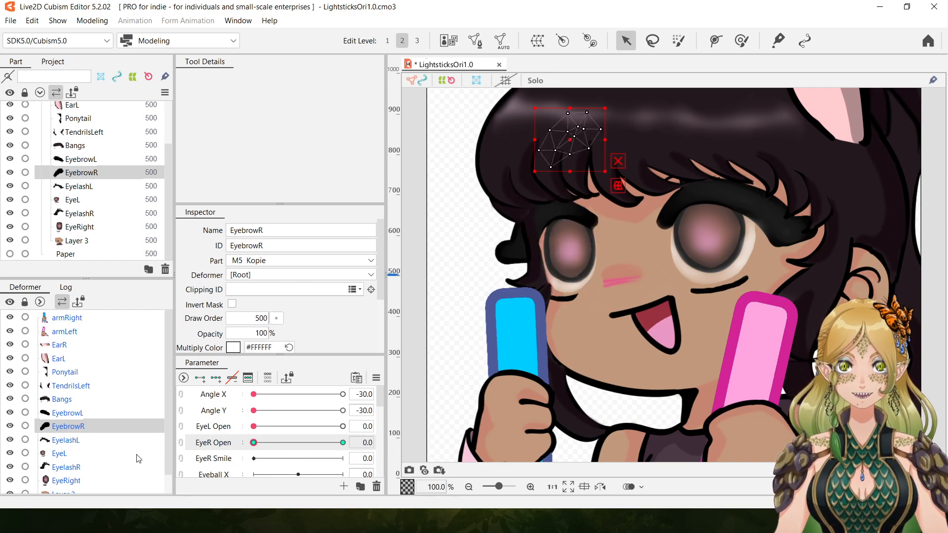
pyautogui.moveTo(261, 437); pyautogui.dragTo(160, 432)
pyautogui.moveTo(298, 435); pyautogui.dragTo(111, 427)
pyautogui.moveTo(290, 433); pyautogui.dragTo(110, 409)
pyautogui.moveTo(269, 450); pyautogui.dragTo(406, 459)
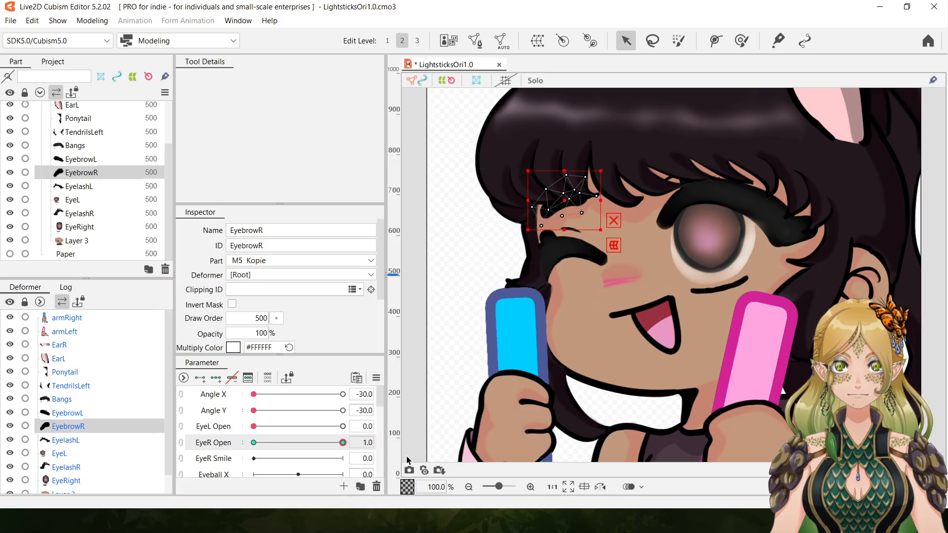
pyautogui.moveTo(309, 450); pyautogui.dragTo(127, 417)
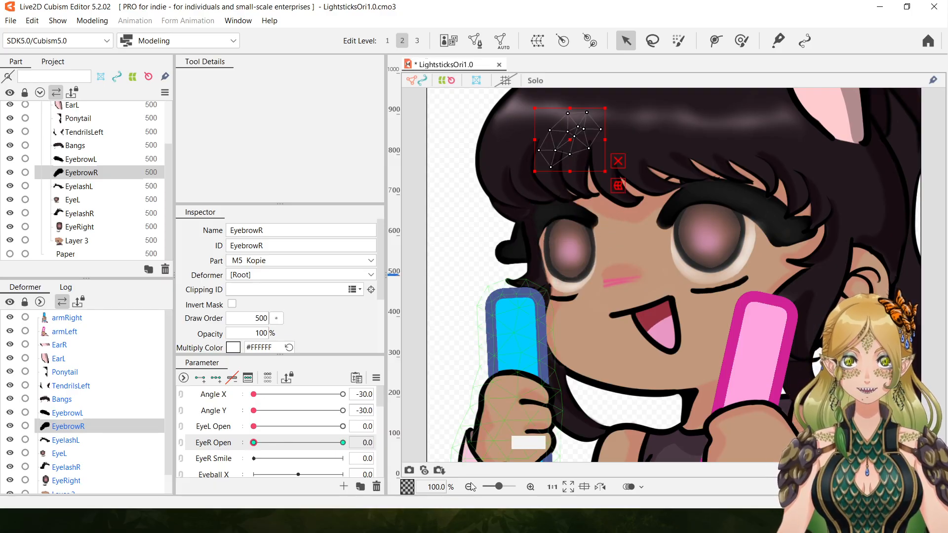
pyautogui.moveTo(499, 487); pyautogui.dragTo(495, 486)
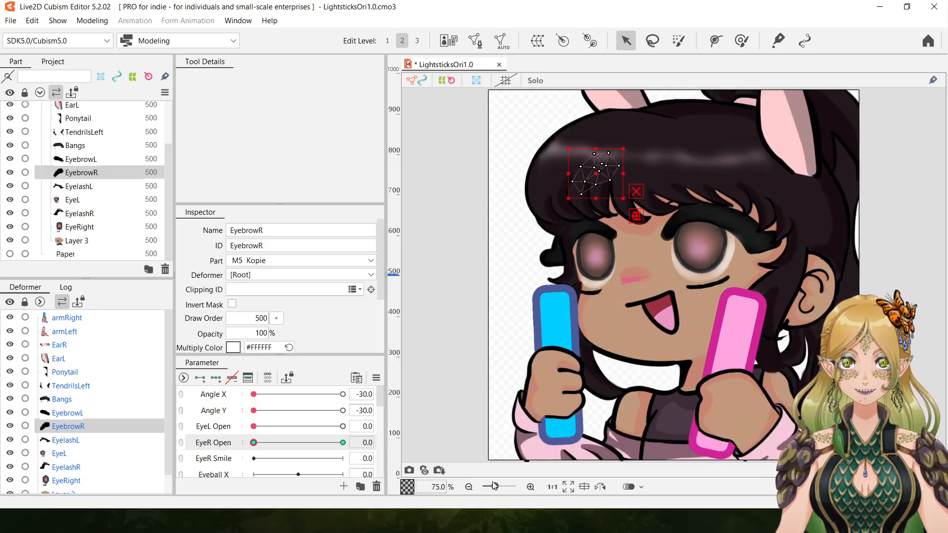
pyautogui.click(540, 491)
pyautogui.click(530, 487)
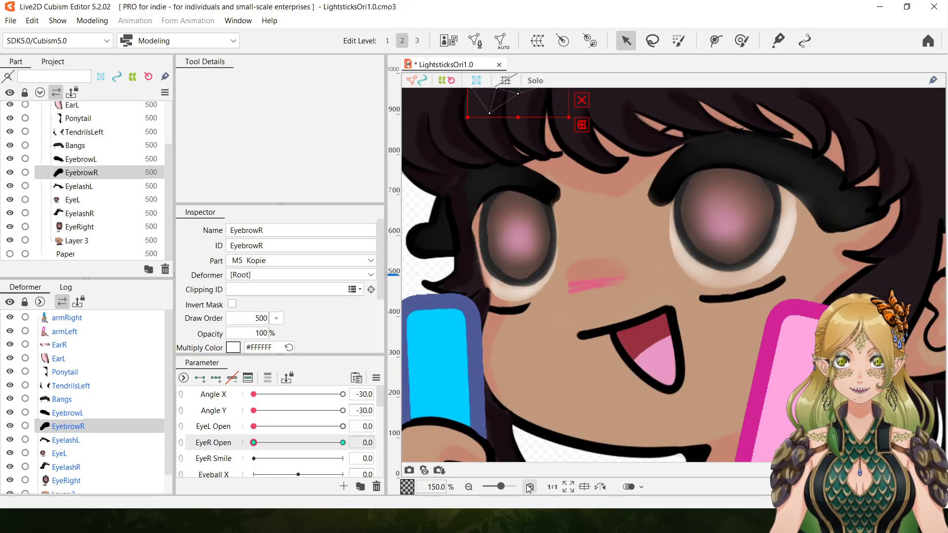
pyautogui.click(470, 487)
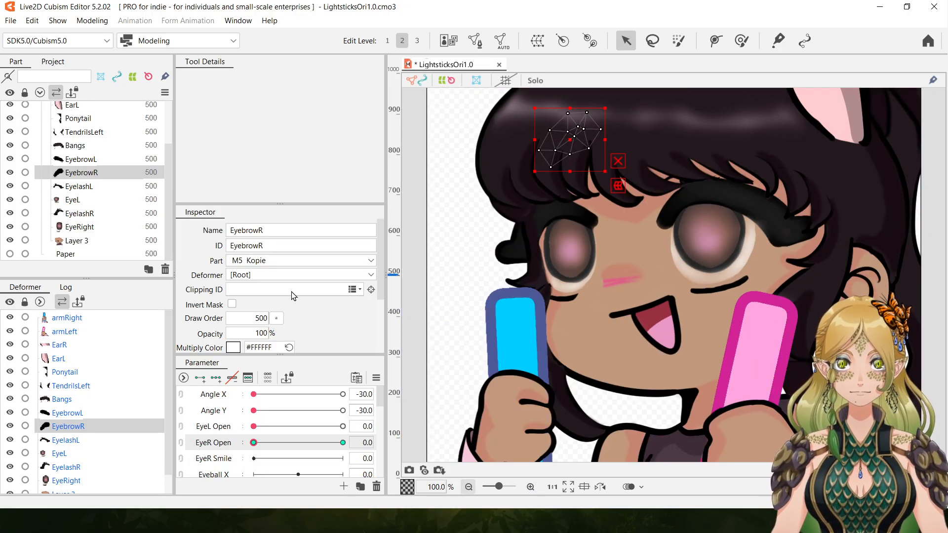
pyautogui.moveTo(380, 400); pyautogui.dragTo(379, 433)
pyautogui.click(470, 487)
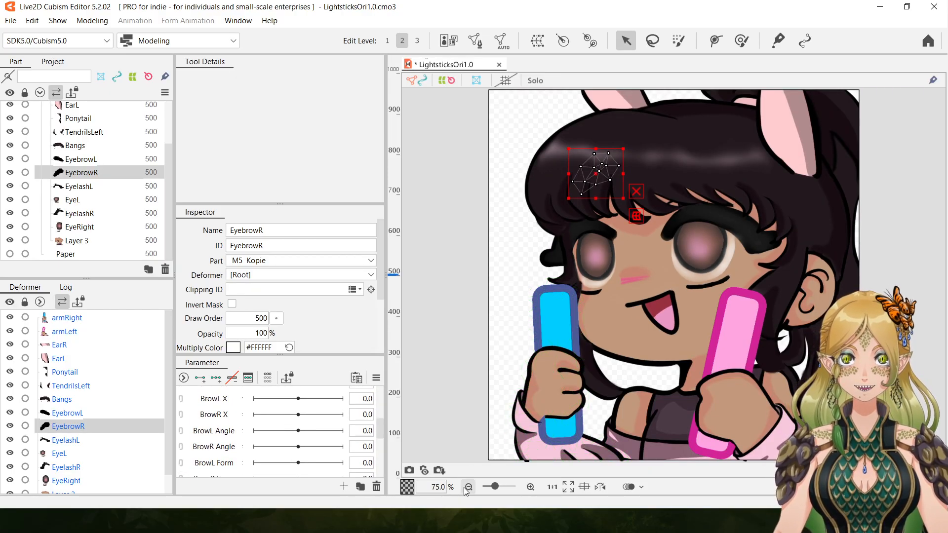
pyautogui.click(468, 487)
pyautogui.click(531, 488)
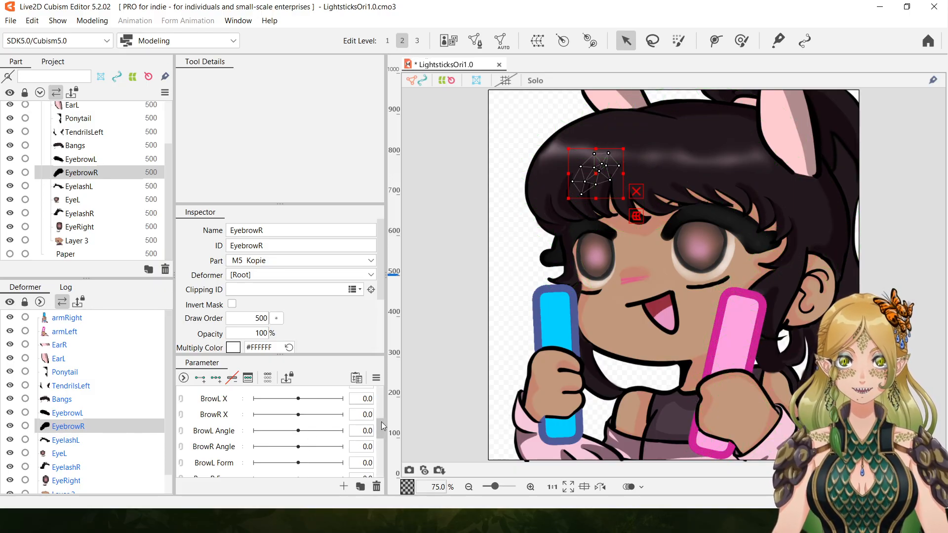
# Delete the unused parameters from EyeR Smile through Body Z, keeping the angle, eye open and breath parameters.
pyautogui.moveTo(379, 426); pyautogui.dragTo(376, 398)
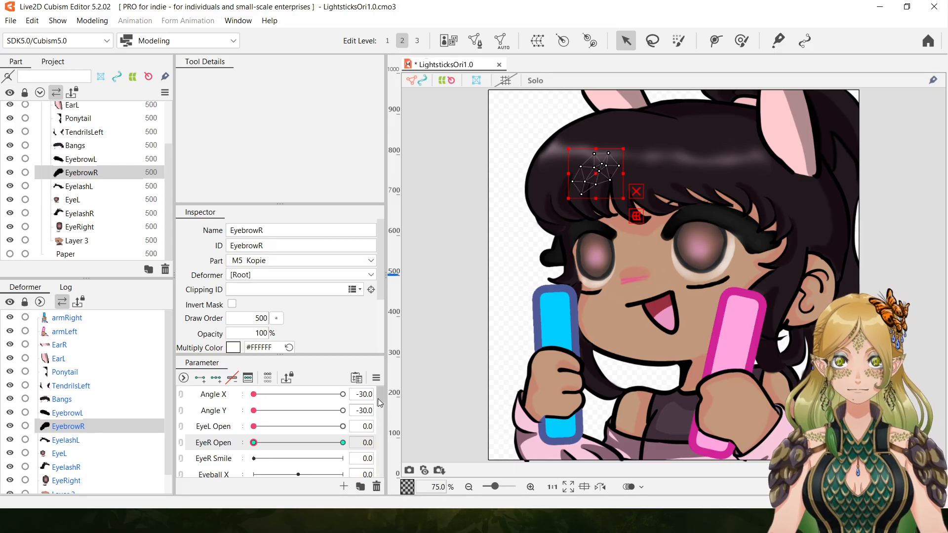
pyautogui.scroll(-2, 379, 402)
pyautogui.click(306, 421)
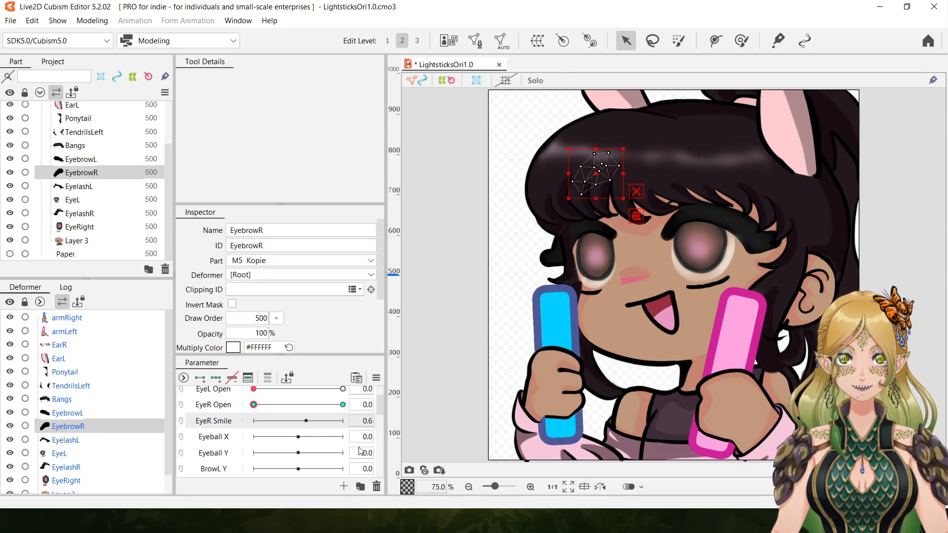
pyautogui.moveTo(380, 402); pyautogui.dragTo(385, 461)
pyautogui.scroll(1, 316, 438)
pyautogui.click(315, 441)
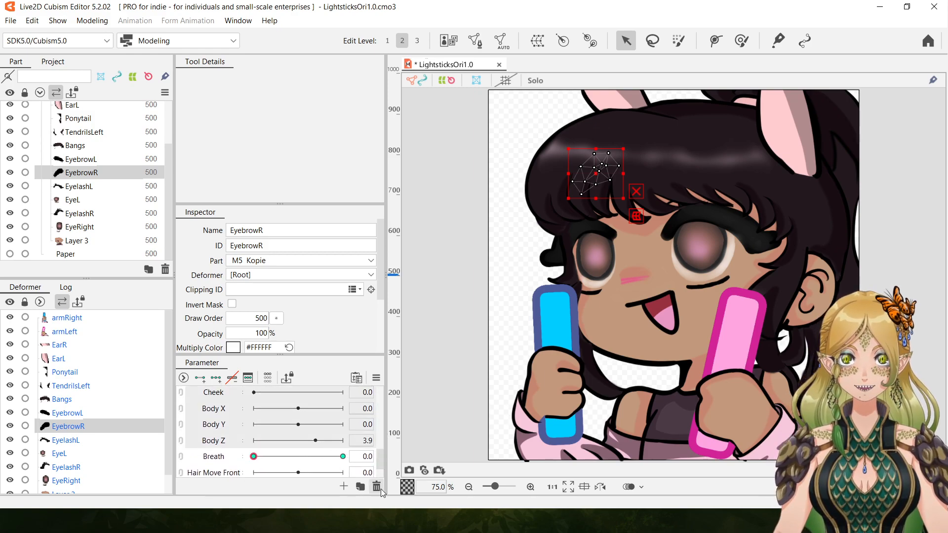
pyautogui.click(538, 279)
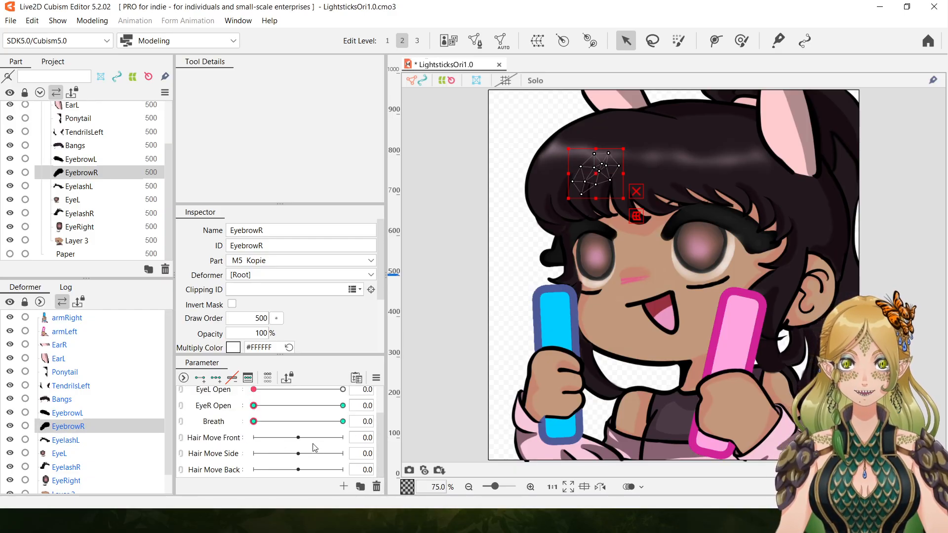
# Delete the Hair Move Front, Hair Move Side and Hair Move Back parameters.
pyautogui.click(292, 438)
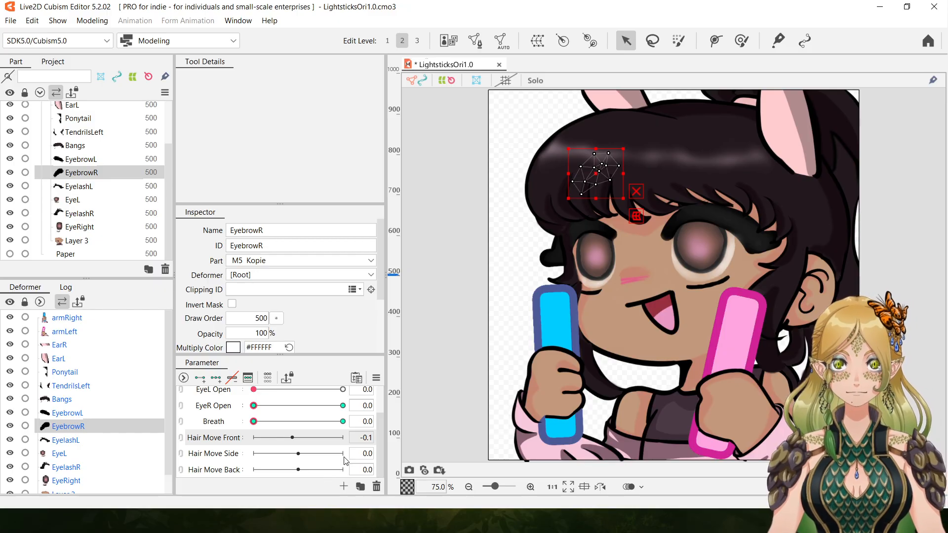
pyautogui.click(316, 470)
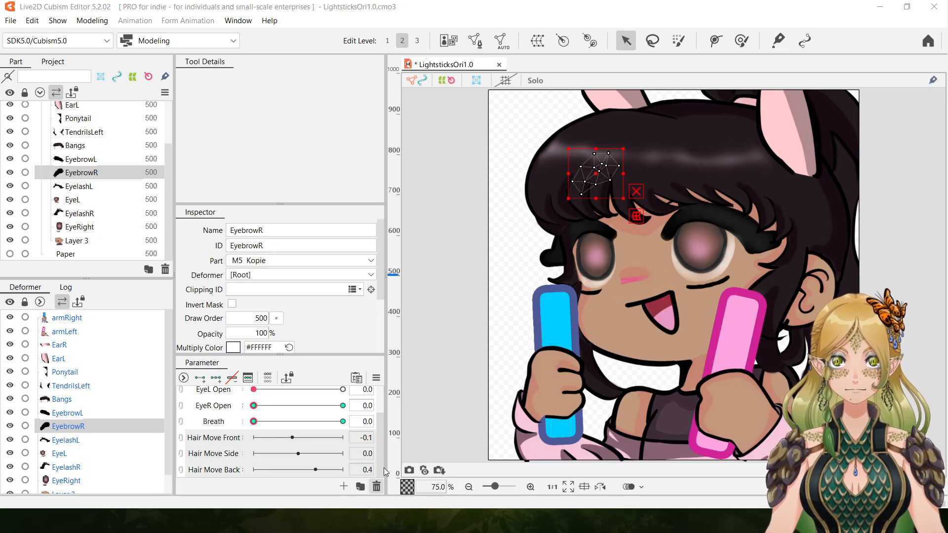
pyautogui.click(377, 488)
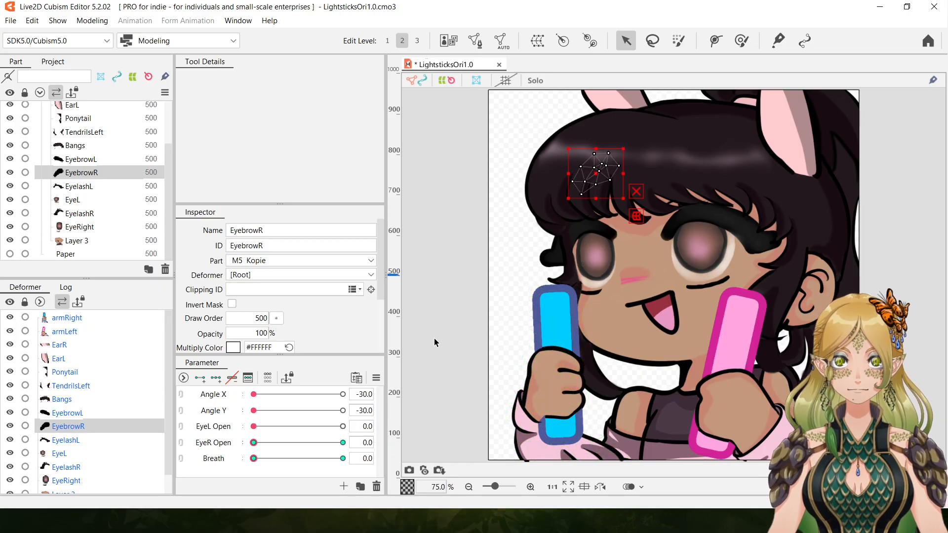
pyautogui.click(911, 270)
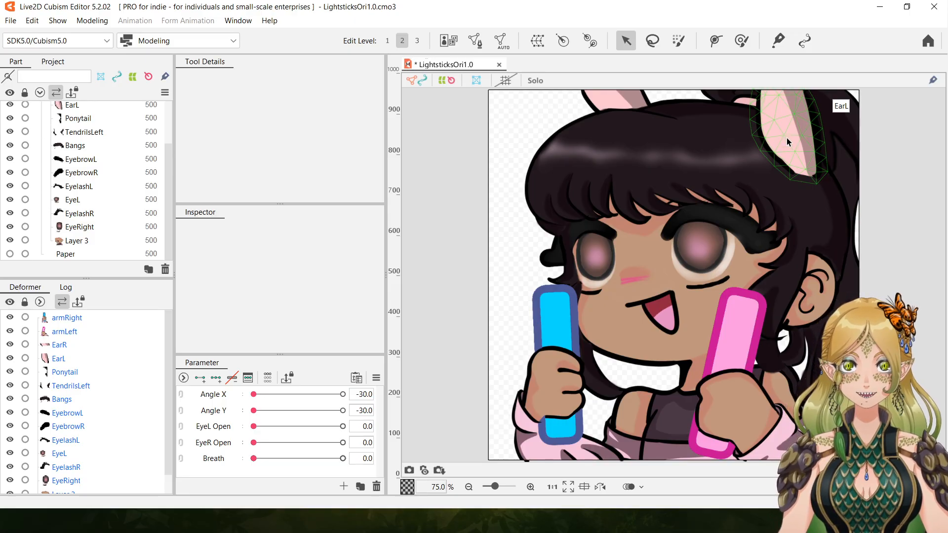
pyautogui.click(787, 138)
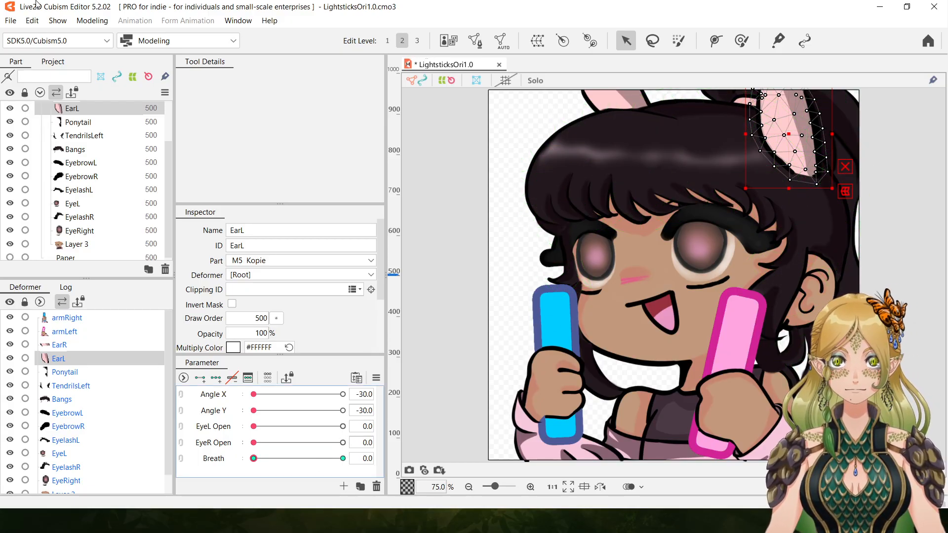
pyautogui.click(32, 20)
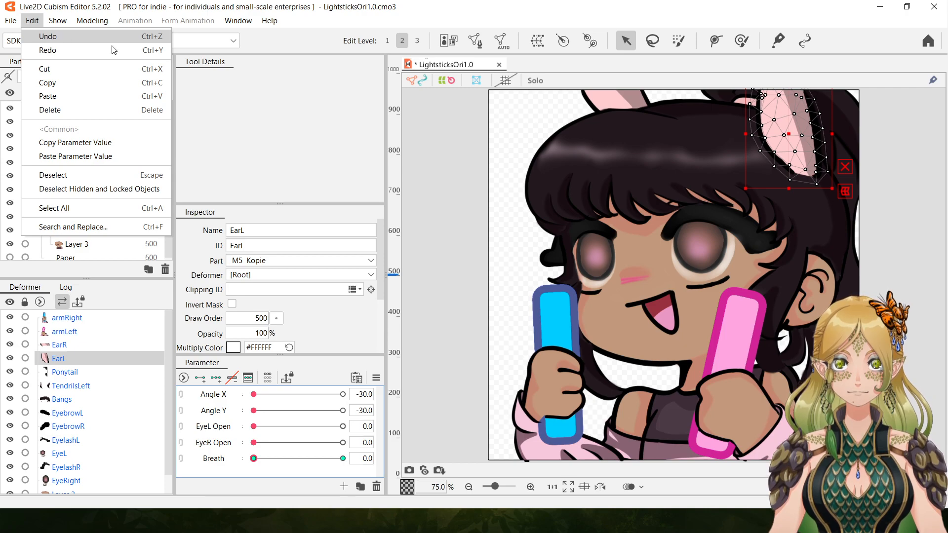
pyautogui.click(50, 36)
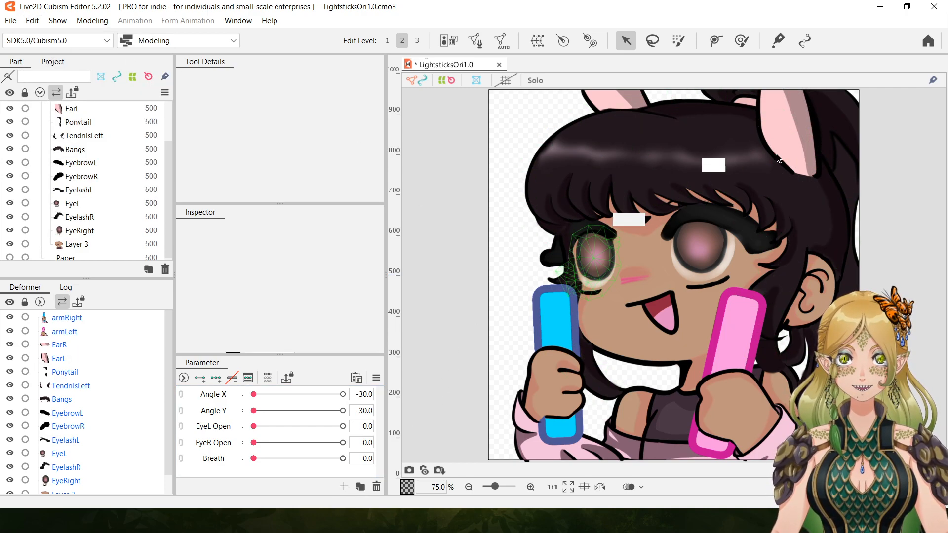
# Create a new parameter named EarL and add two keys on it for the EarL part.
pyautogui.click(793, 131)
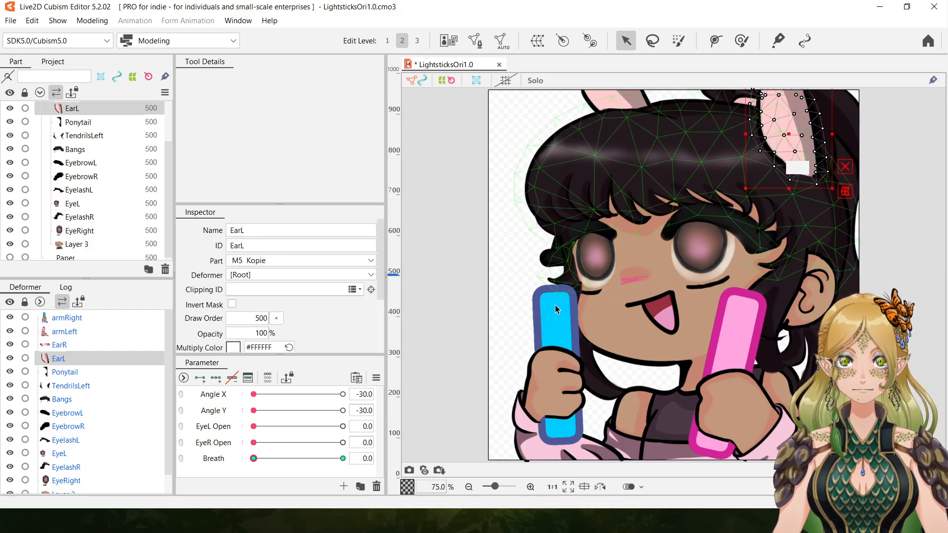
pyautogui.click(345, 486)
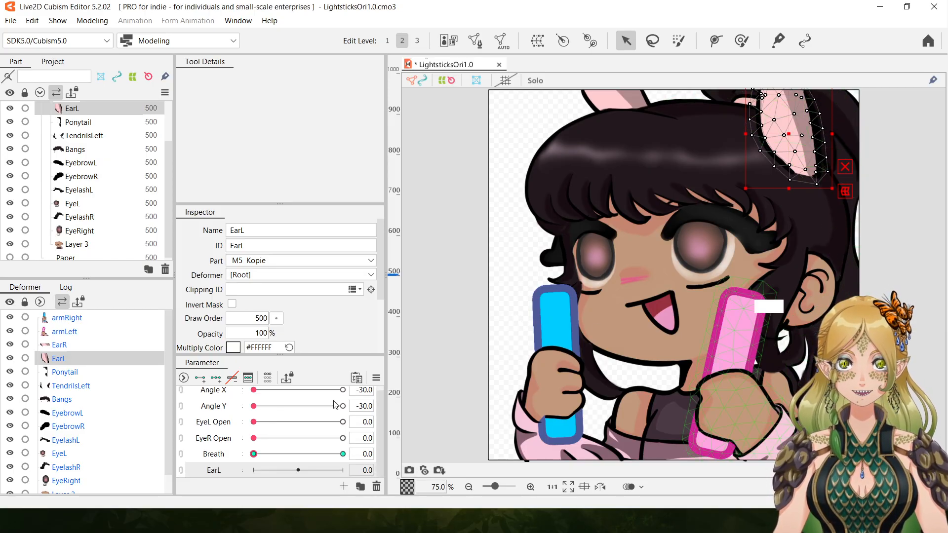
pyautogui.click(200, 379)
# Try rotating and slightly shifting the EarL part at EarL 30.0, and run the parameter back to -30.0 to compare.
pyautogui.moveTo(299, 470); pyautogui.dragTo(348, 469)
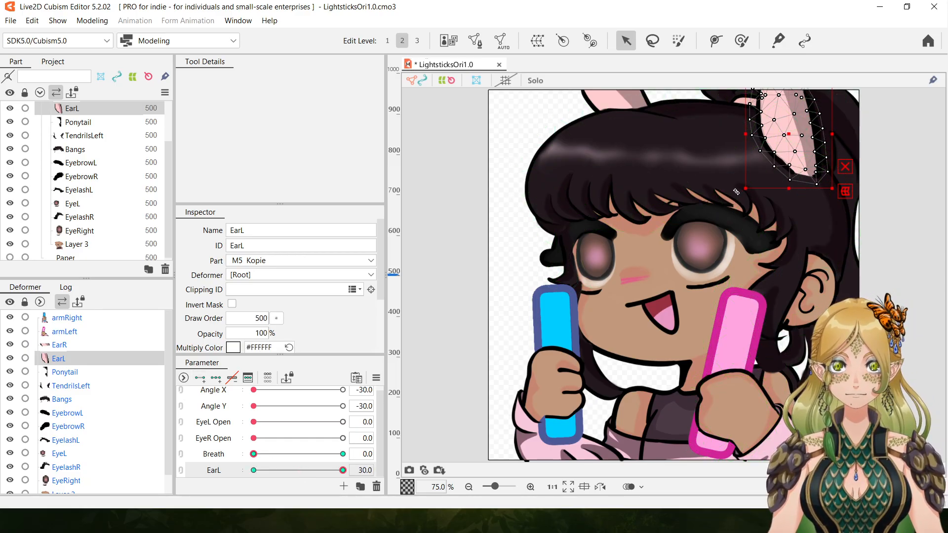
pyautogui.moveTo(739, 191); pyautogui.dragTo(746, 193)
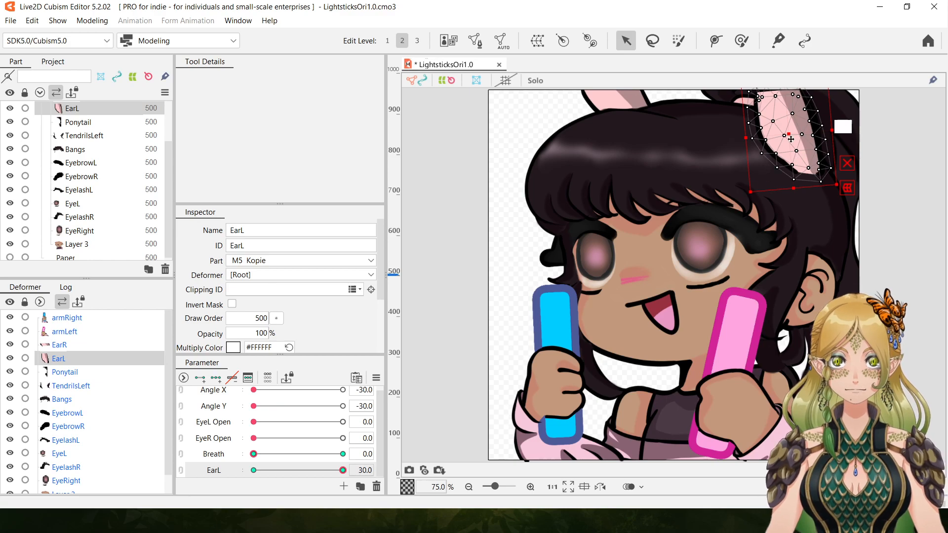
pyautogui.moveTo(788, 136); pyautogui.dragTo(787, 133)
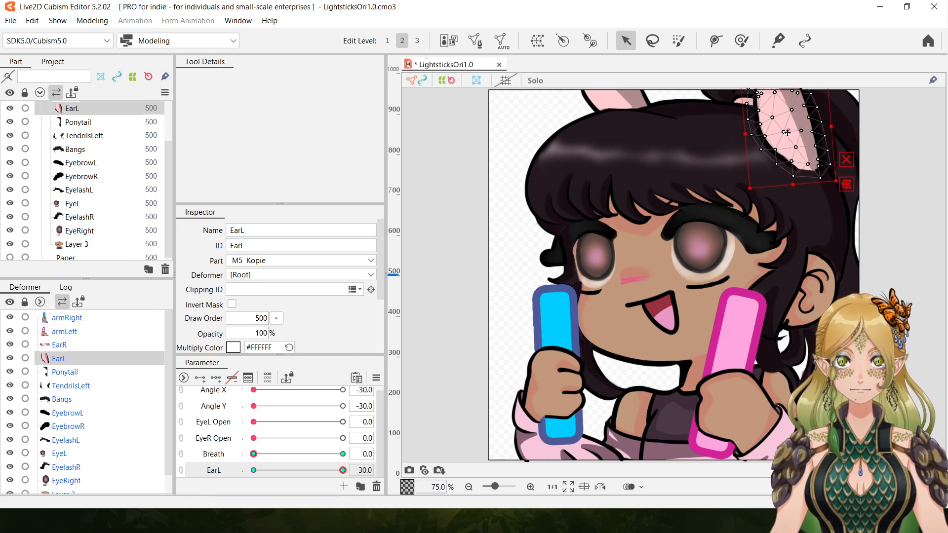
pyautogui.moveTo(342, 470)
pyautogui.mouseDown()
pyautogui.moveTo(214, 461)
pyautogui.moveTo(343, 470)
pyautogui.mouseUp()
pyautogui.moveTo(417, 472); pyautogui.dragTo(435, 484)
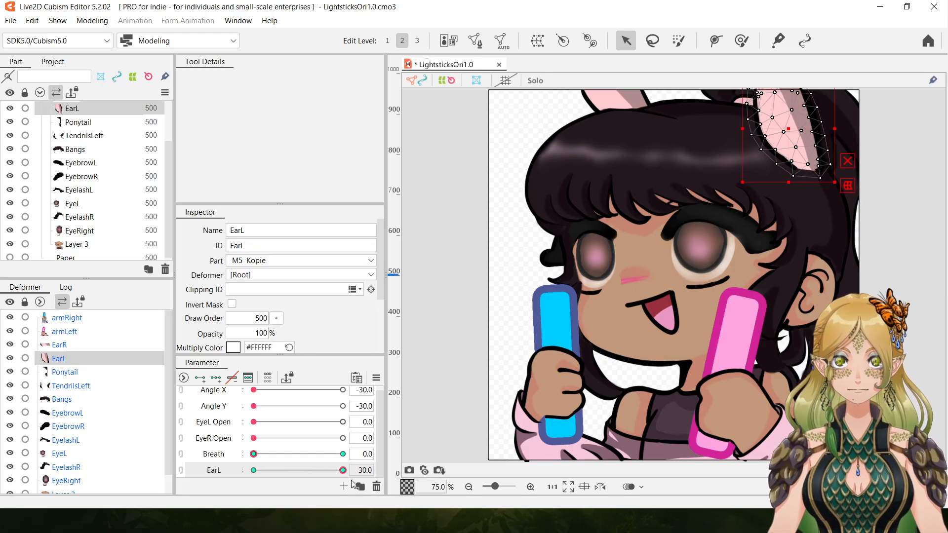
pyautogui.moveTo(360, 486); pyautogui.dragTo(212, 488)
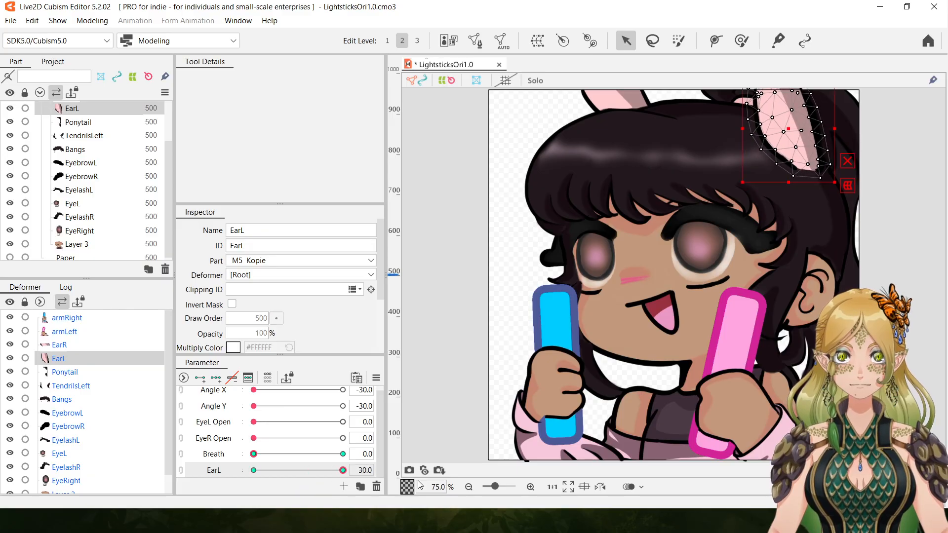
pyautogui.moveTo(354, 504); pyautogui.dragTo(427, 503)
pyautogui.moveTo(343, 470); pyautogui.dragTo(159, 413)
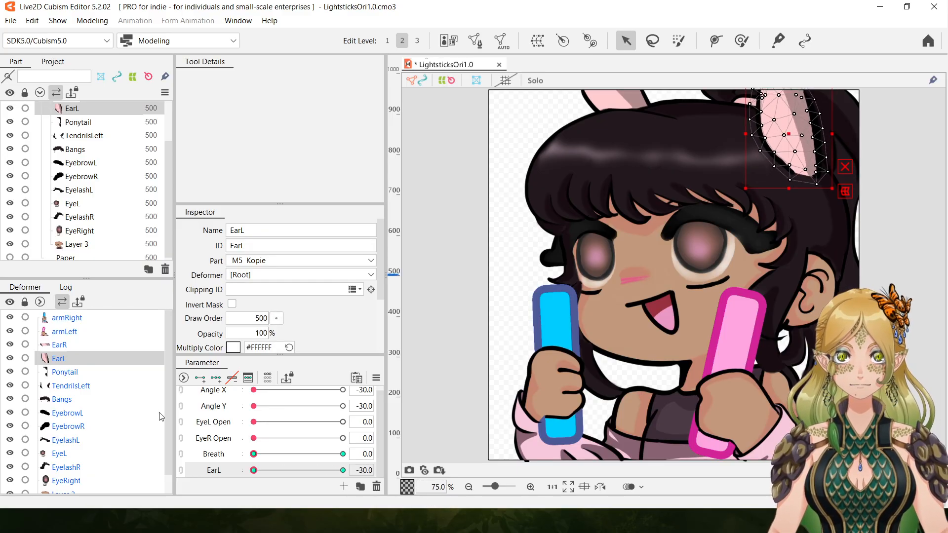
# Undo the EarL part's shift and rotation, try a slighter rotation at EarL 30.0, and return the parameter to -30.0.
pyautogui.click(32, 20)
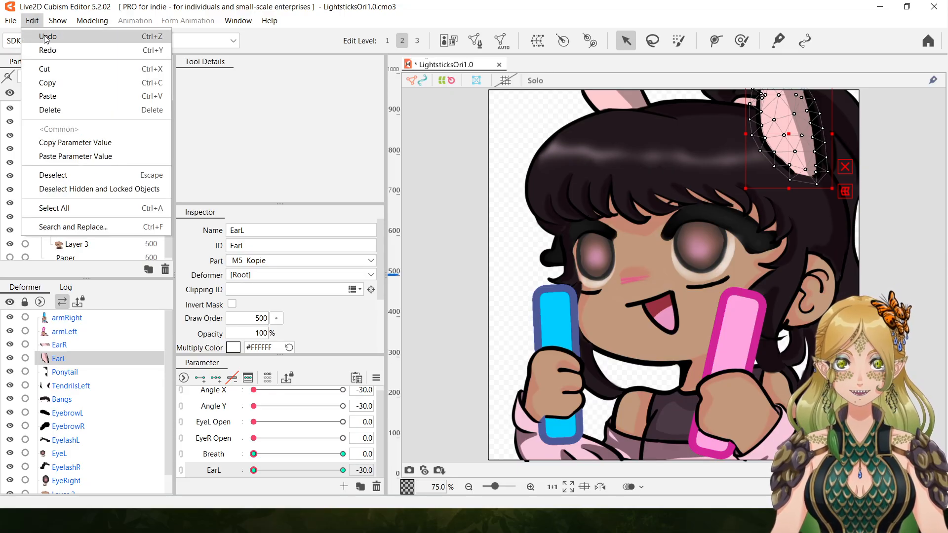
pyautogui.click(44, 36)
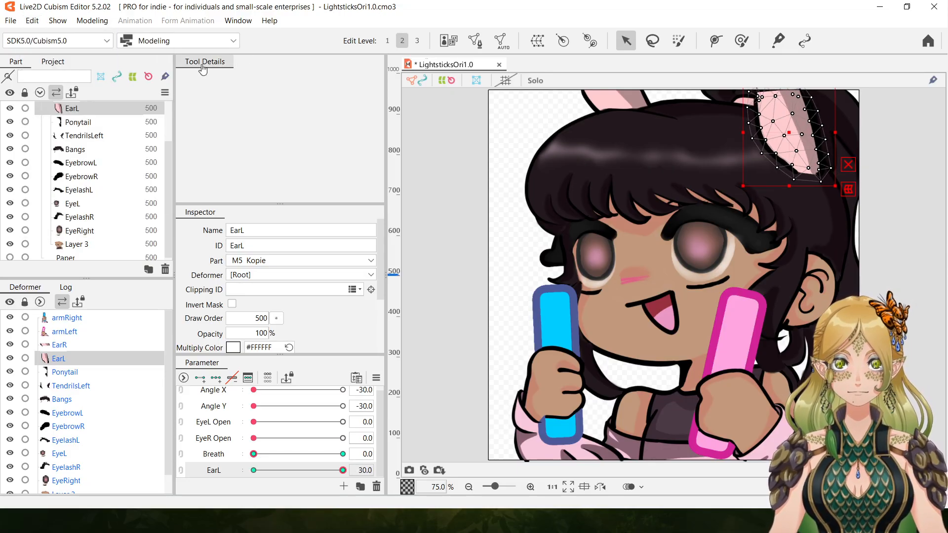
pyautogui.click(32, 21)
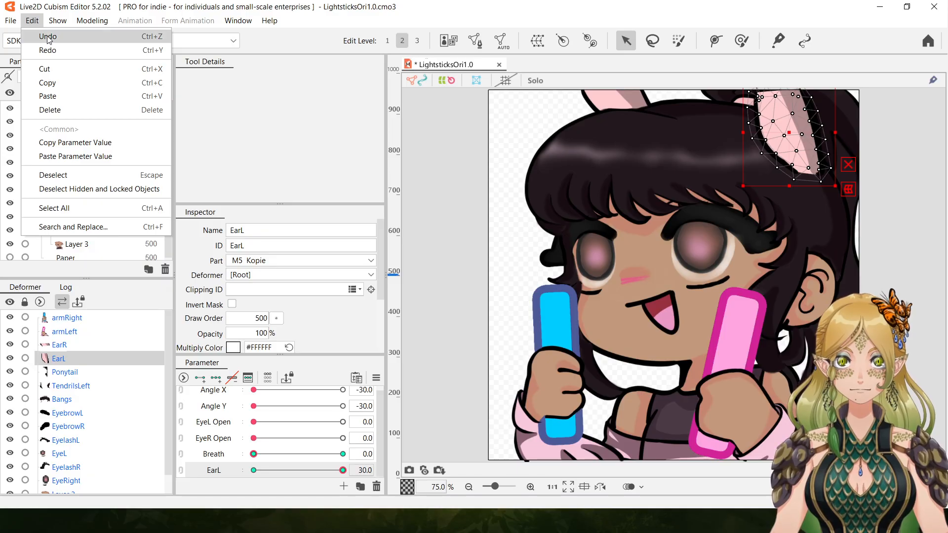
pyautogui.click(49, 37)
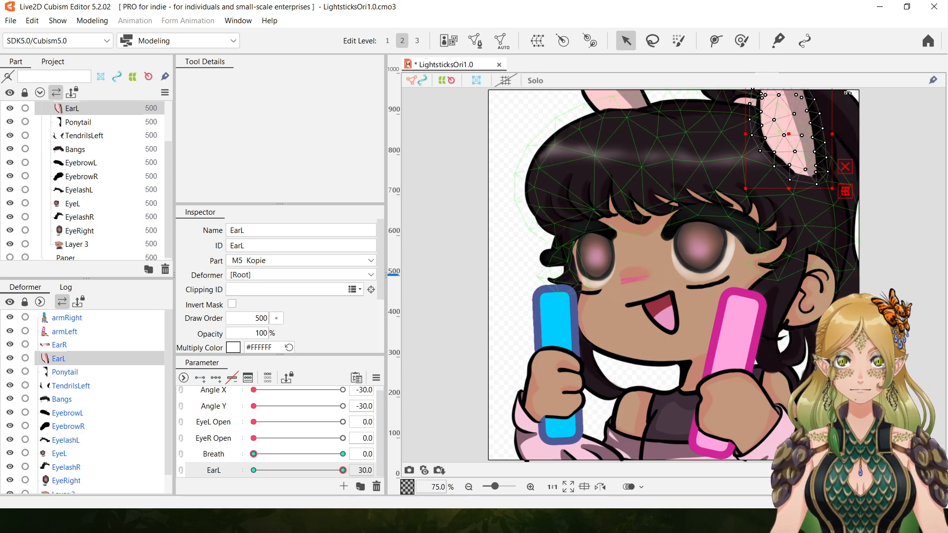
pyautogui.moveTo(741, 193)
pyautogui.mouseDown()
pyautogui.moveTo(730, 181)
pyautogui.moveTo(738, 189)
pyautogui.mouseUp()
pyautogui.moveTo(343, 470); pyautogui.dragTo(103, 449)
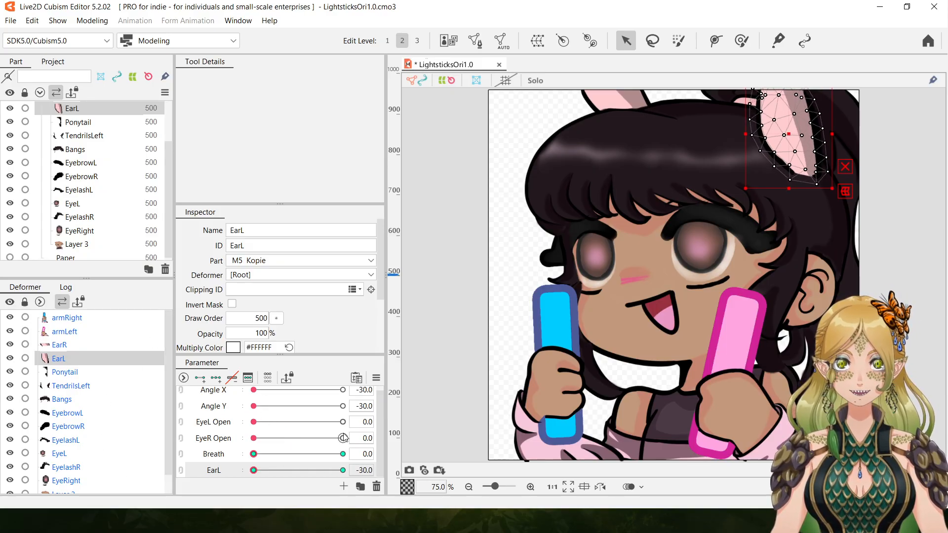
# Create a new parameter named EarR.
pyautogui.moveTo(381, 432); pyautogui.dragTo(380, 448)
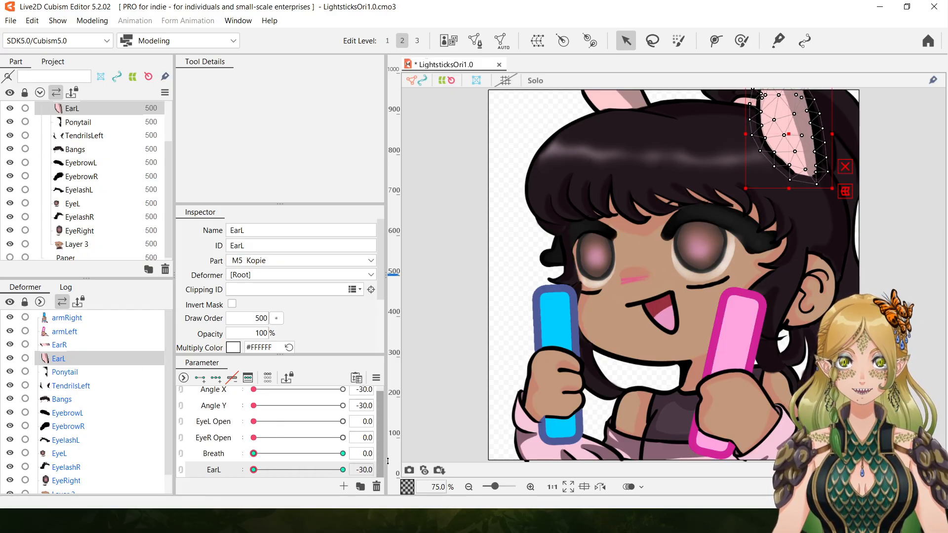
pyautogui.click(343, 488)
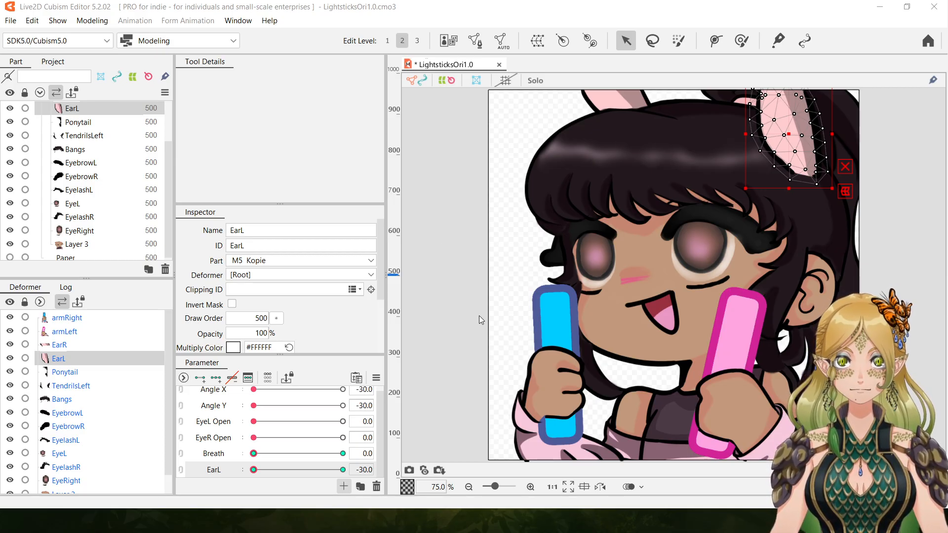
pyautogui.press('Return')
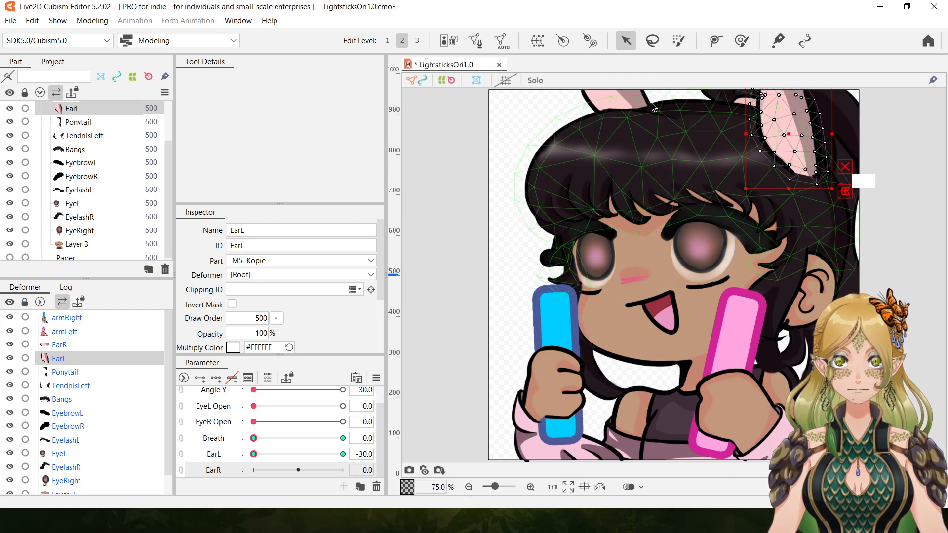
# Add two keys on the EarR parameter for the EarR part, and try rotating and moving the ear at 30.0.
pyautogui.click(622, 103)
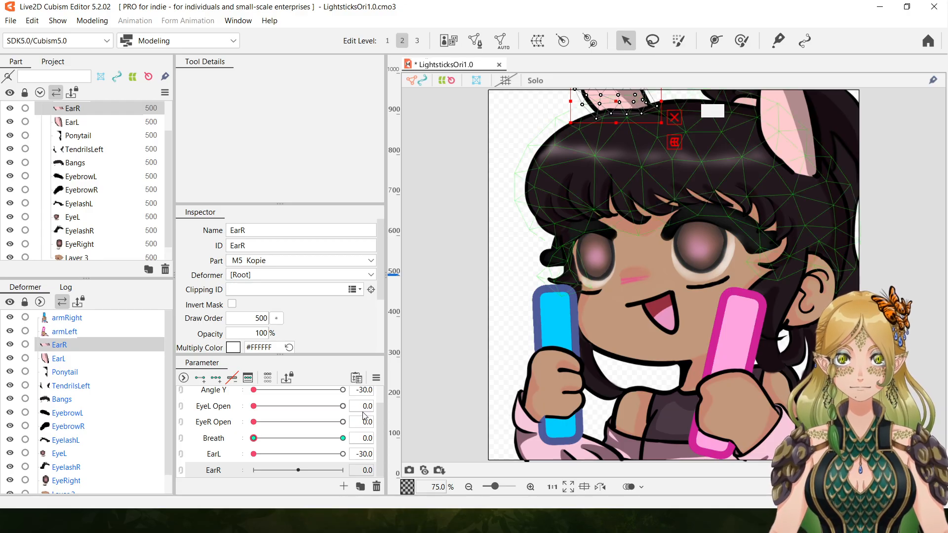
pyautogui.click(200, 379)
pyautogui.moveTo(298, 470); pyautogui.dragTo(343, 470)
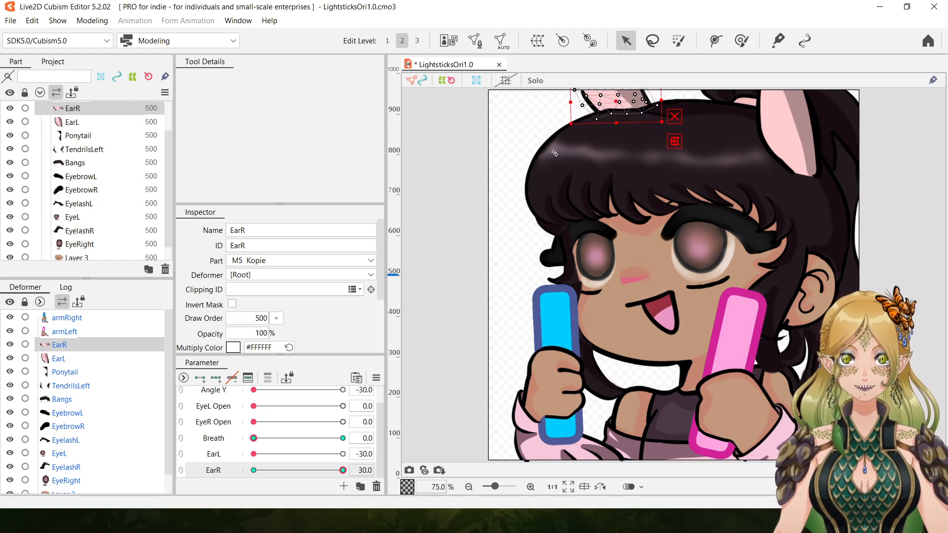
pyautogui.moveTo(542, 118); pyautogui.dragTo(567, 138)
pyautogui.moveTo(615, 101); pyautogui.dragTo(612, 159)
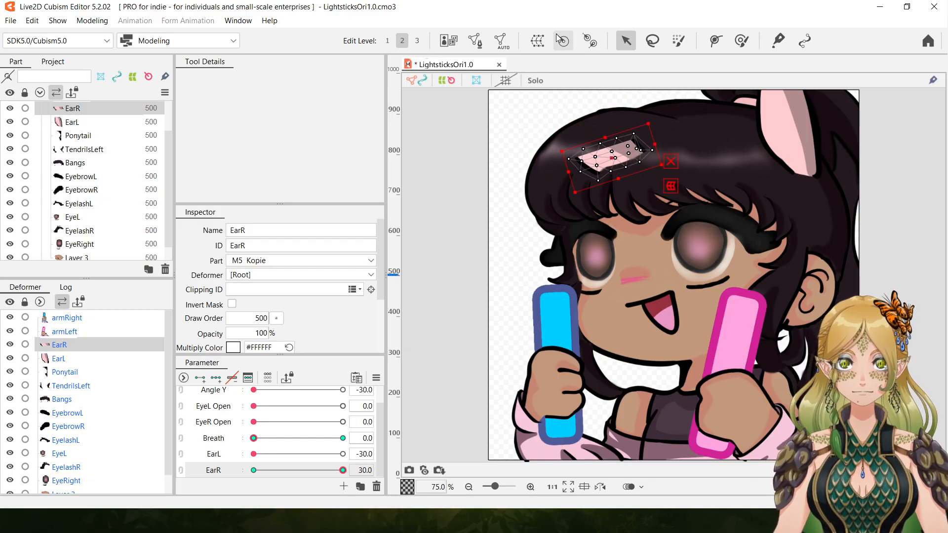
# Undo the EarR part's move and rotation and the keys added on the EarR parameter.
pyautogui.click(32, 20)
pyautogui.click(31, 31)
pyautogui.click(32, 20)
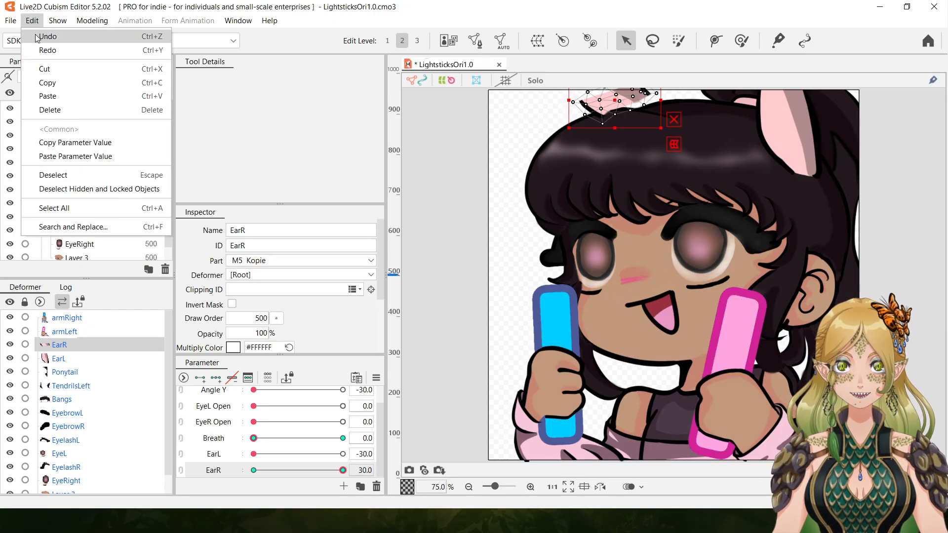
pyautogui.click(47, 31)
pyautogui.click(32, 20)
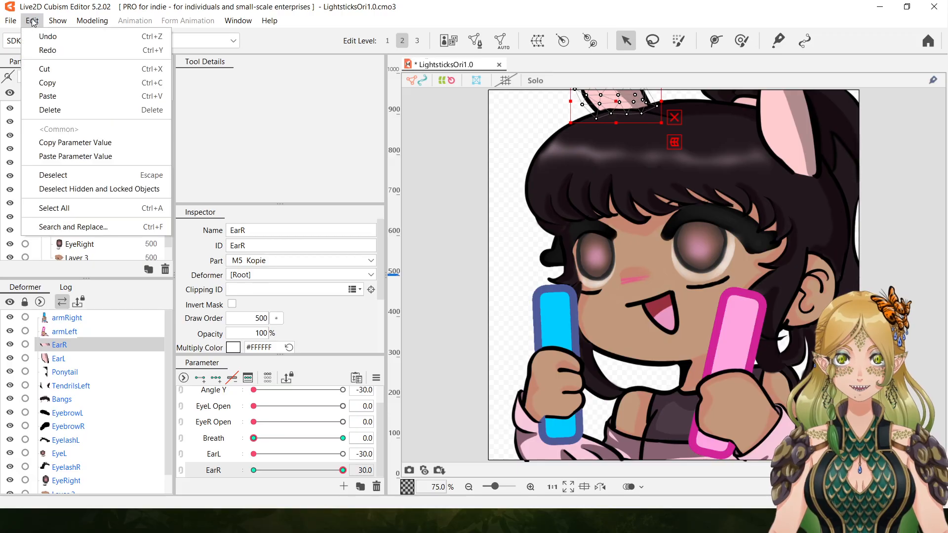
pyautogui.click(42, 37)
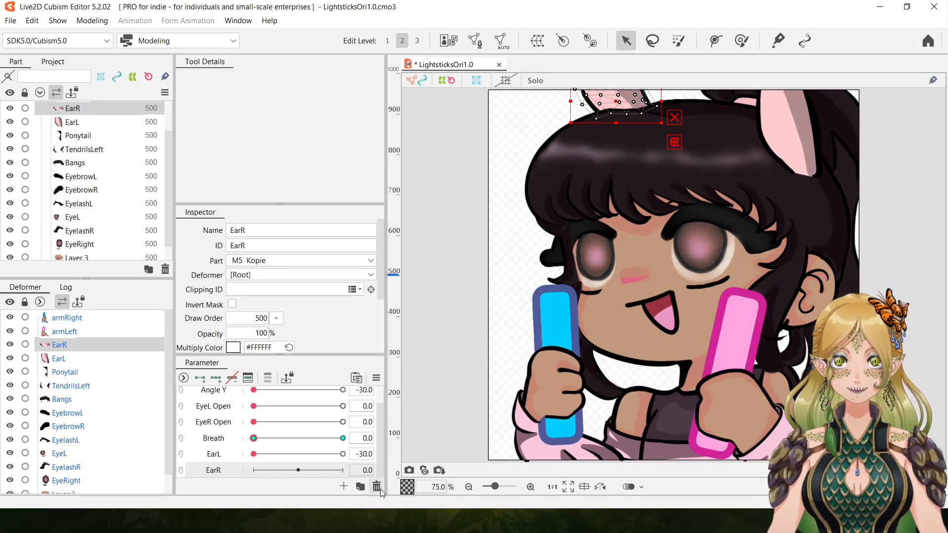
# Delete the EarR and EarL parameters.
pyautogui.click(469, 279)
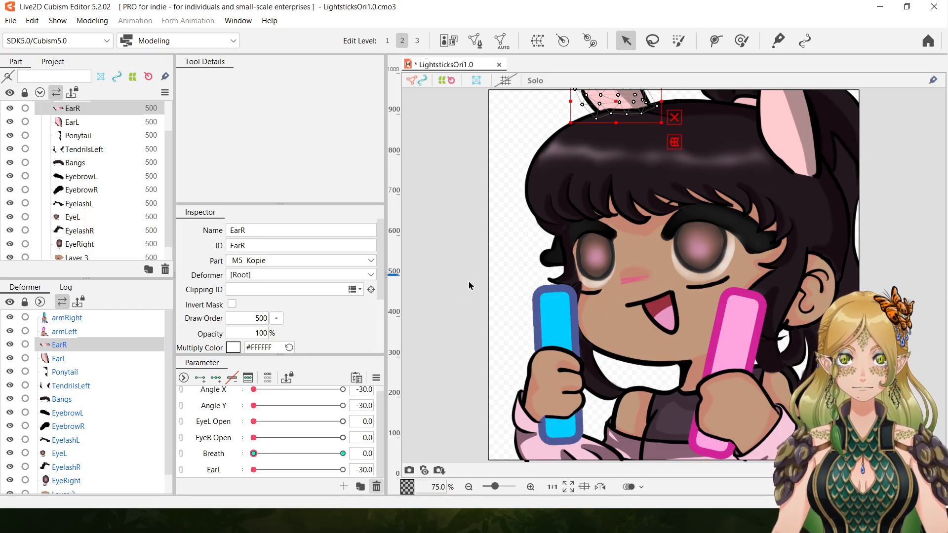
pyautogui.click(285, 471)
pyautogui.click(376, 488)
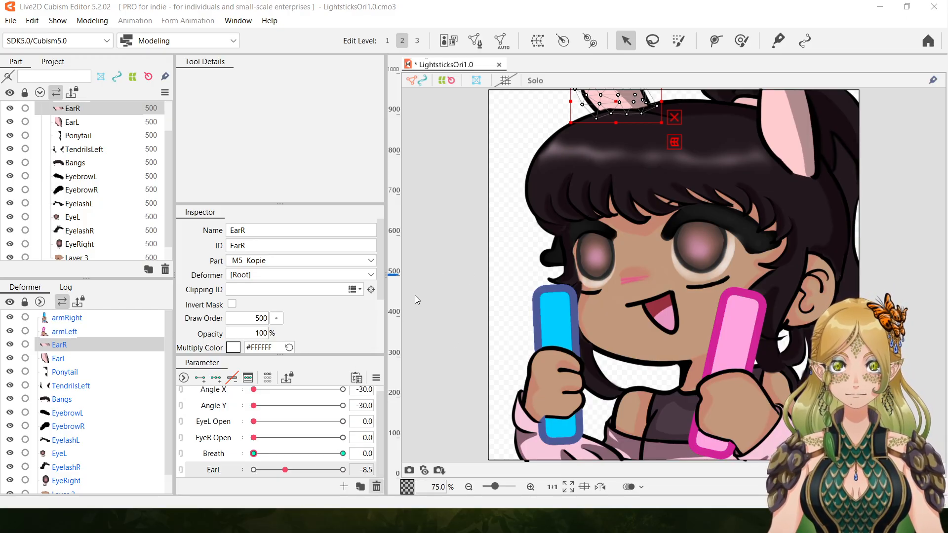
pyautogui.click(474, 277)
# Run the Angle X, EyeL Open, EyeR Open and Breath parameters to check how the model moves.
pyautogui.moveTo(253, 394); pyautogui.dragTo(198, 413)
pyautogui.moveTo(255, 428); pyautogui.dragTo(150, 425)
pyautogui.moveTo(254, 442); pyautogui.dragTo(188, 441)
pyautogui.moveTo(261, 458)
pyautogui.mouseDown()
pyautogui.moveTo(340, 458)
pyautogui.moveTo(272, 459)
pyautogui.mouseUp()
pyautogui.moveTo(371, 448); pyautogui.dragTo(155, 432)
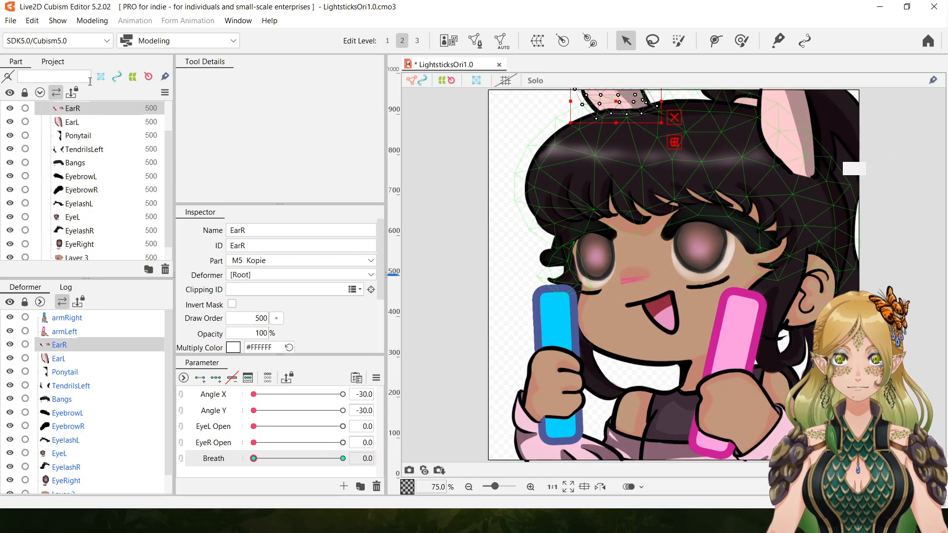
# Save the model as a new version named LightsticksOri1.1 and switch to the Animation workspace.
pyautogui.click(10, 20)
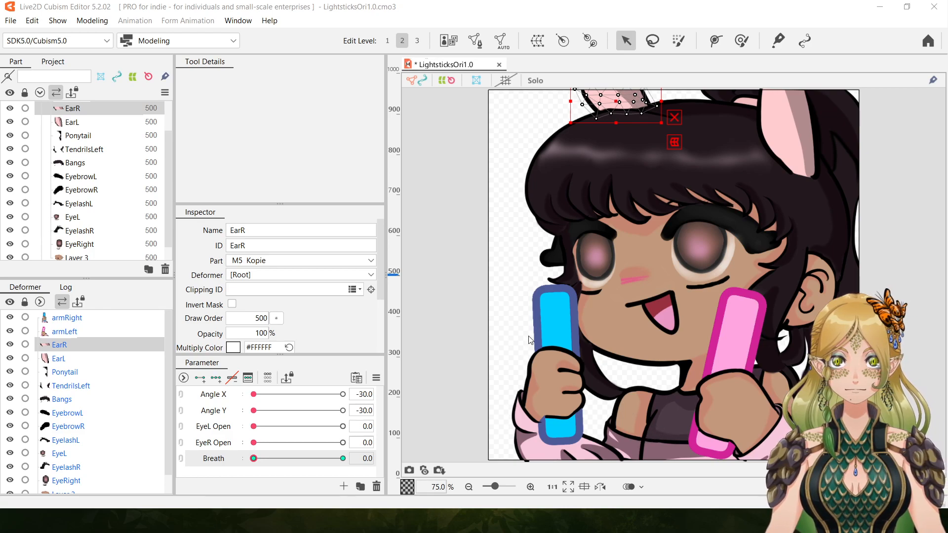
pyautogui.hotkey('ctrl', 'alt', 's')
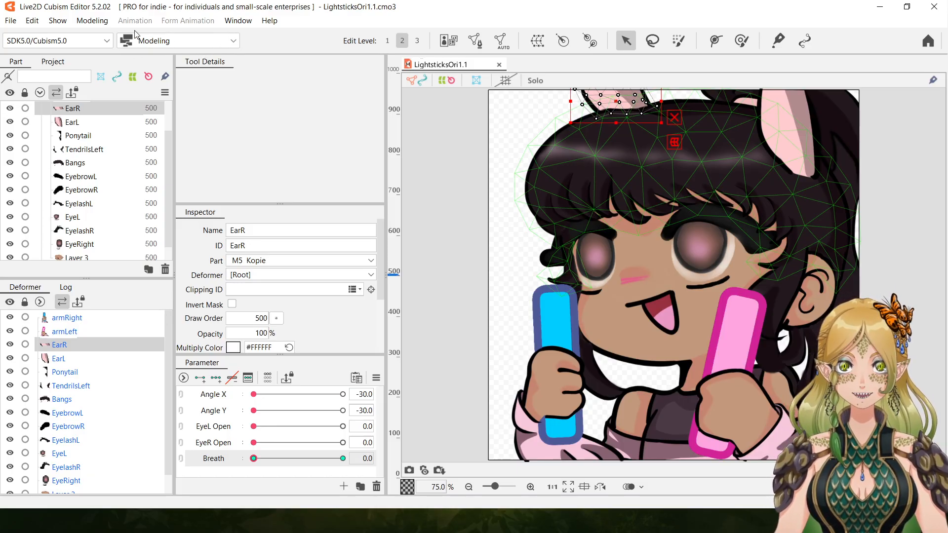
pyautogui.click(234, 43)
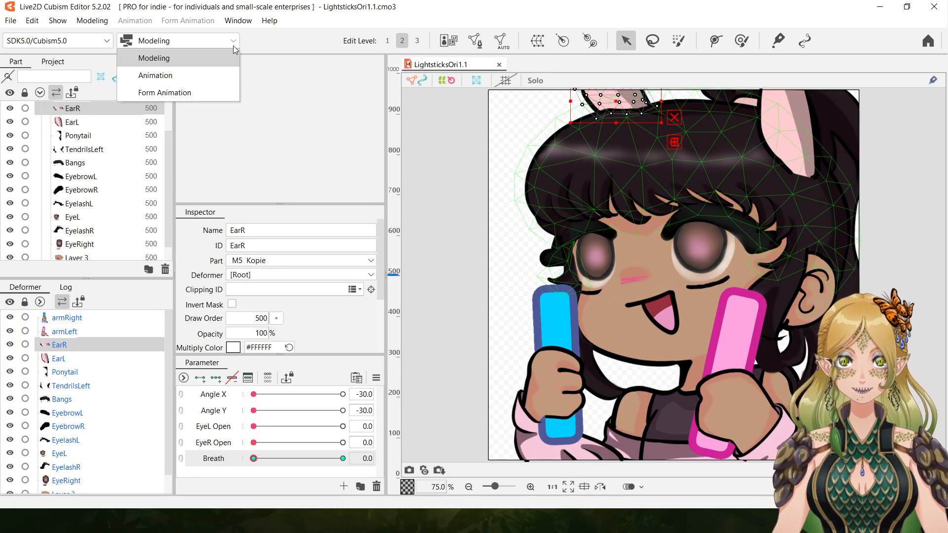
pyautogui.click(165, 77)
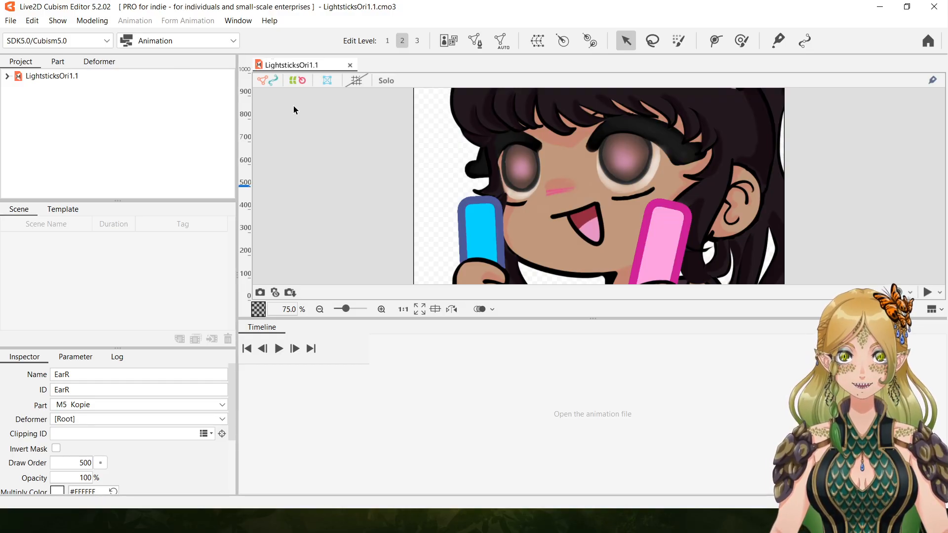
# Place the LightsticksOri1.1 model on the empty timeline to create a new animation with a scene.
pyautogui.click(54, 81)
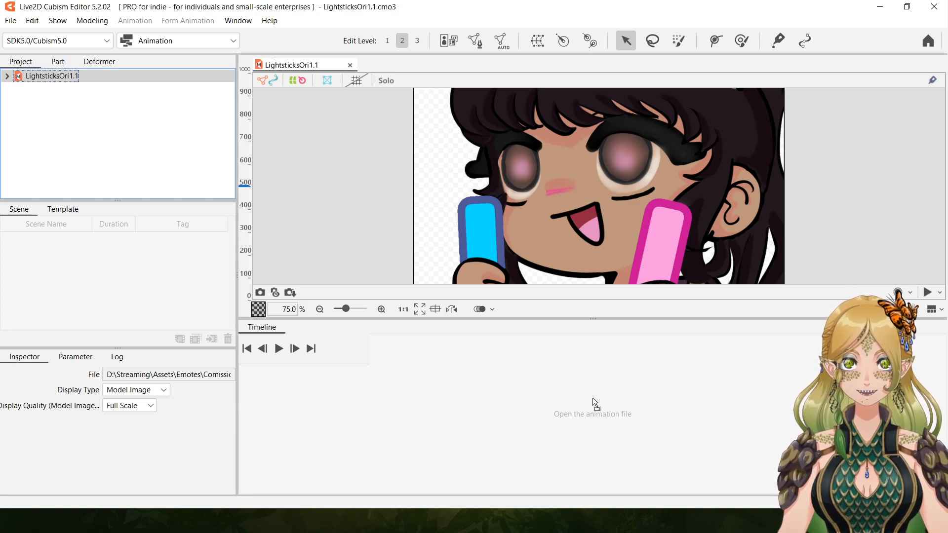
pyautogui.moveTo(427, 396); pyautogui.dragTo(413, 393)
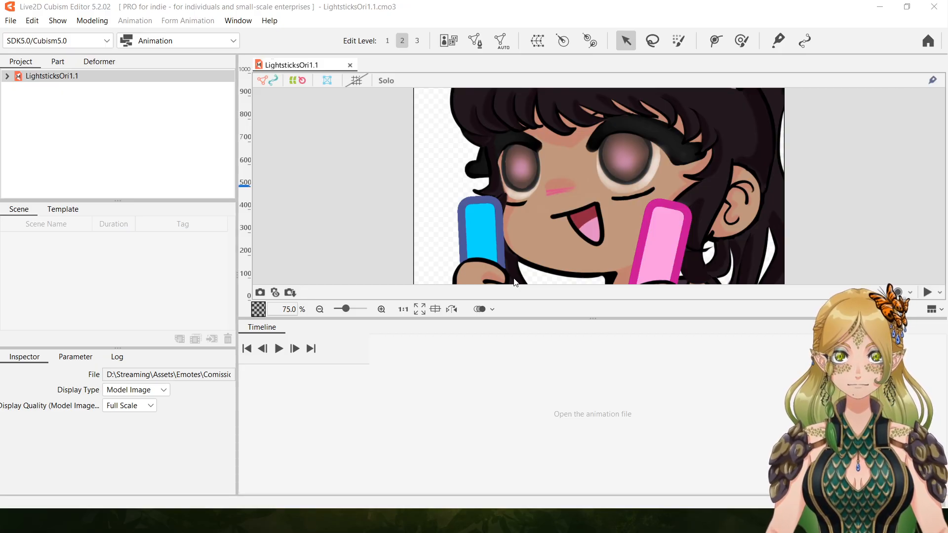
pyautogui.click(472, 420)
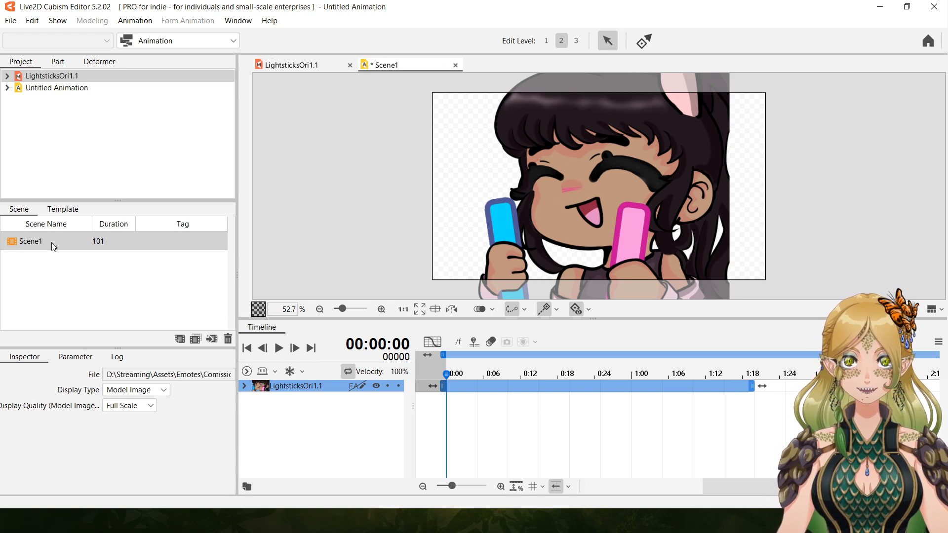
# Turn off Fix Aspect Ratio for Scene1 and set its width and height to 1000.
pyautogui.click(31, 243)
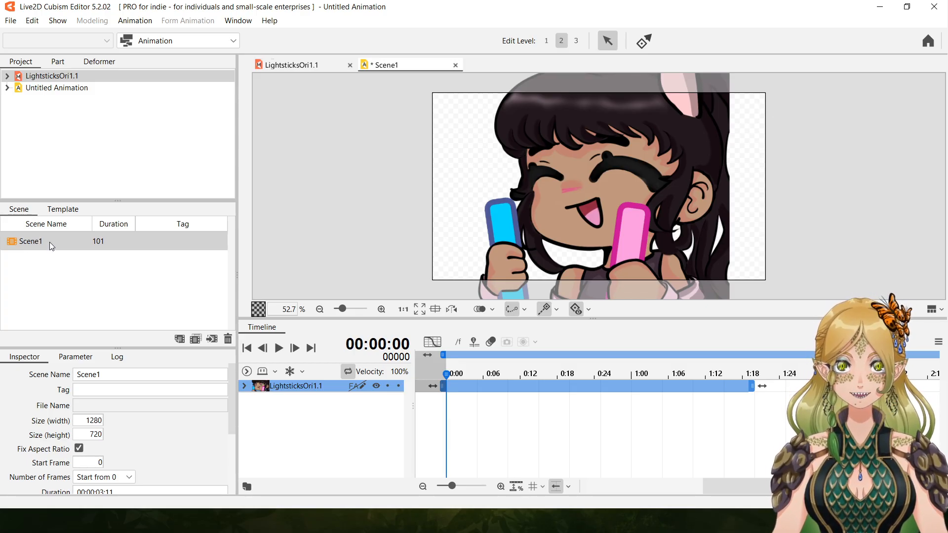
pyautogui.click(79, 447)
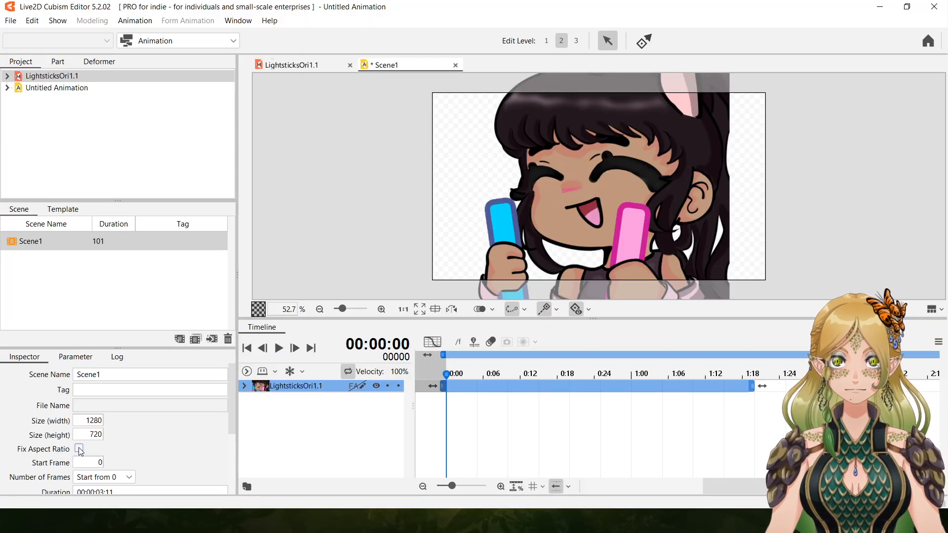
pyautogui.doubleClick(88, 420)
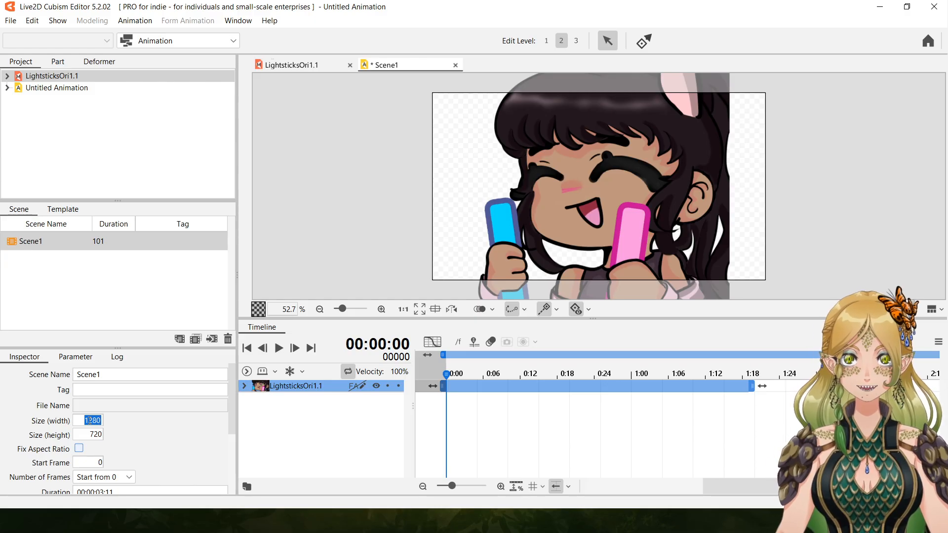
pyautogui.write('1')
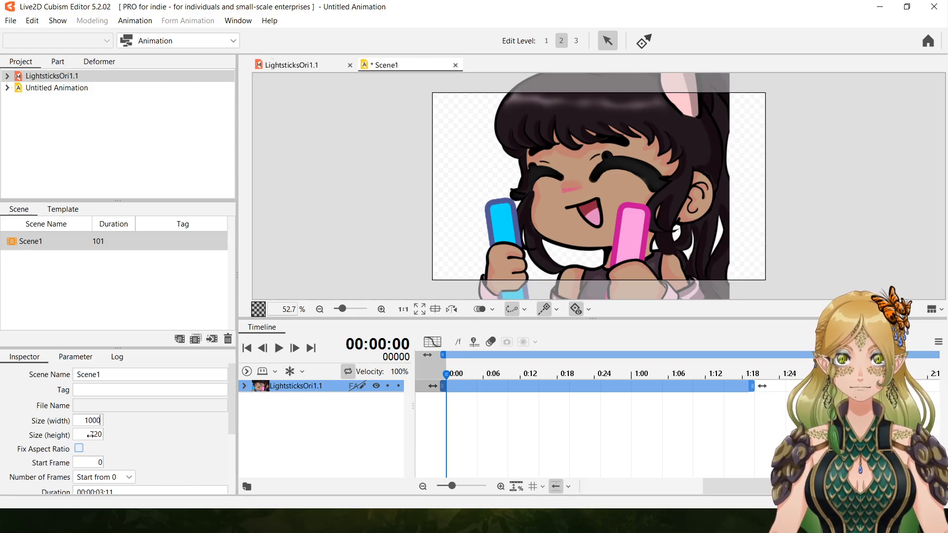
pyautogui.doubleClick(92, 435)
pyautogui.write('1000')
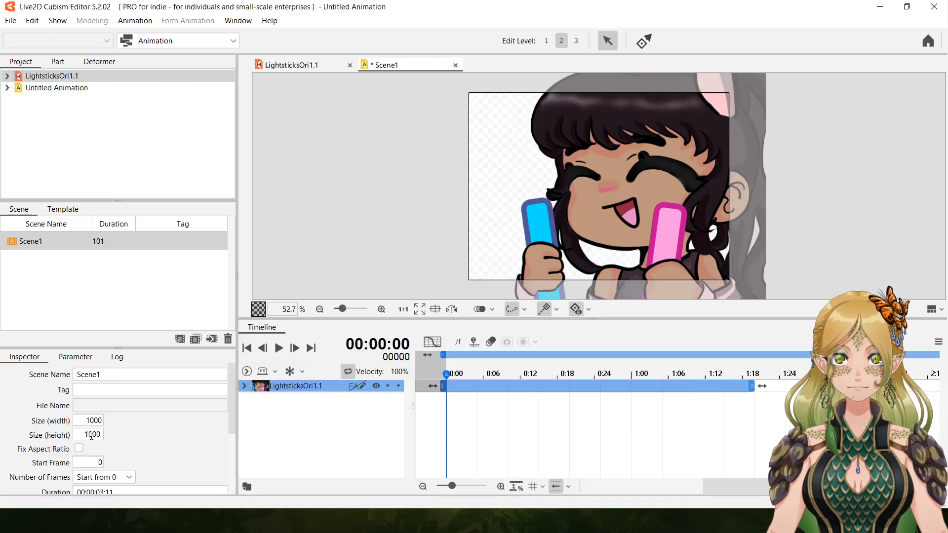
# Confirm the scene height of 1000 and move the model so it is centred on the square scene canvas.
pyautogui.press('Return')
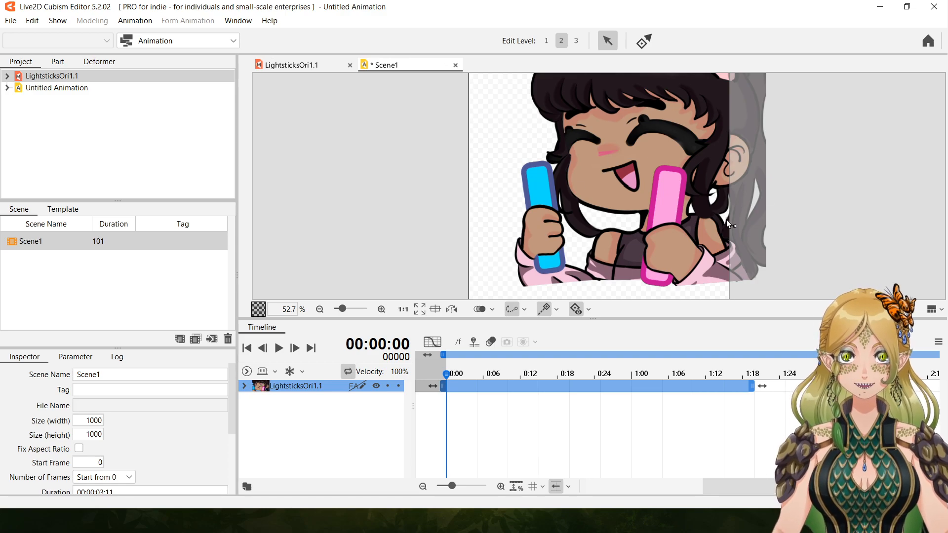
pyautogui.click(319, 309)
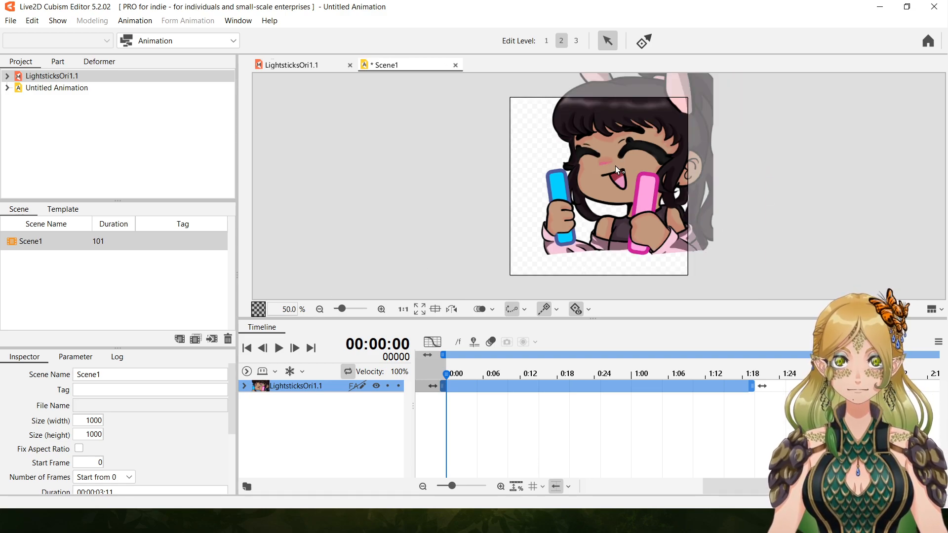
pyautogui.click(627, 177)
pyautogui.moveTo(624, 161); pyautogui.dragTo(606, 197)
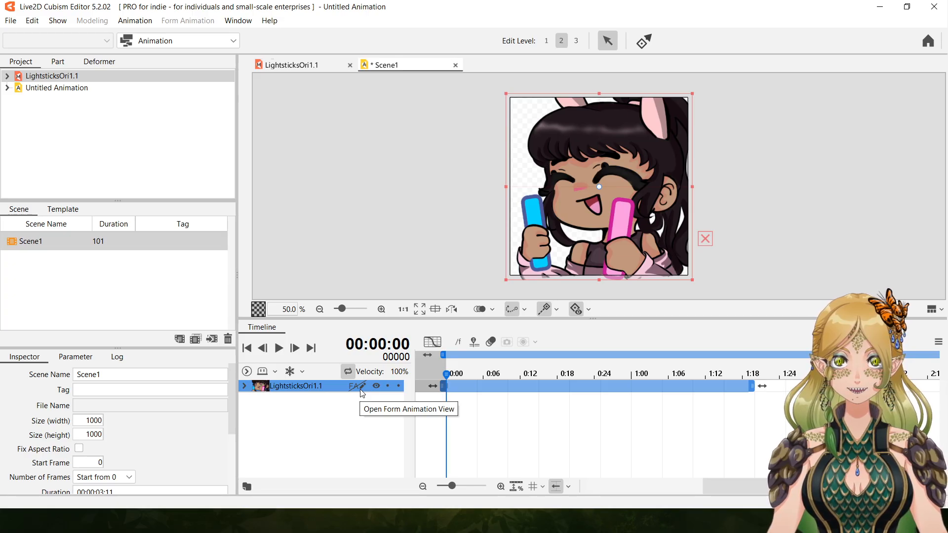
# Shorten the duration of Scene1 to 31 frames by moving the end of the work area to about one second.
pyautogui.moveTo(725, 486); pyautogui.dragTo(823, 488)
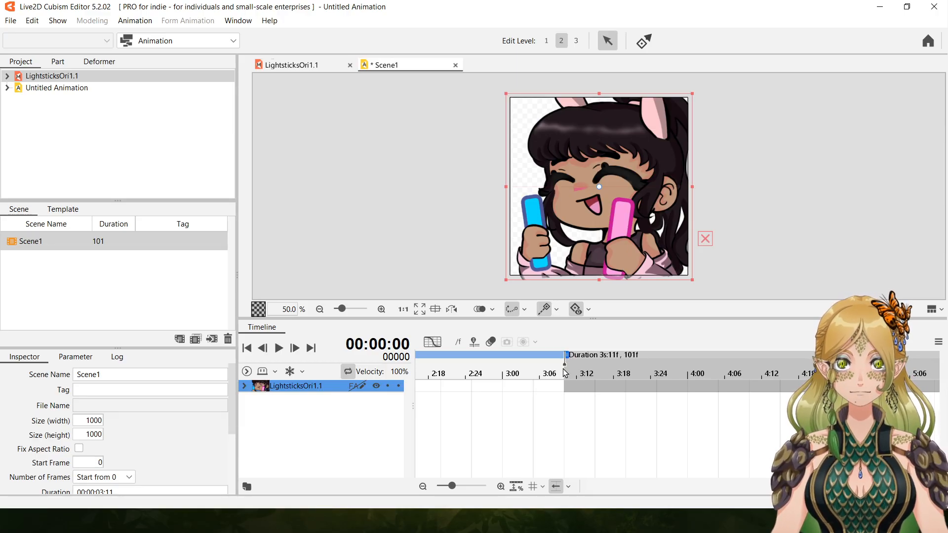
pyautogui.moveTo(567, 355); pyautogui.dragTo(430, 357)
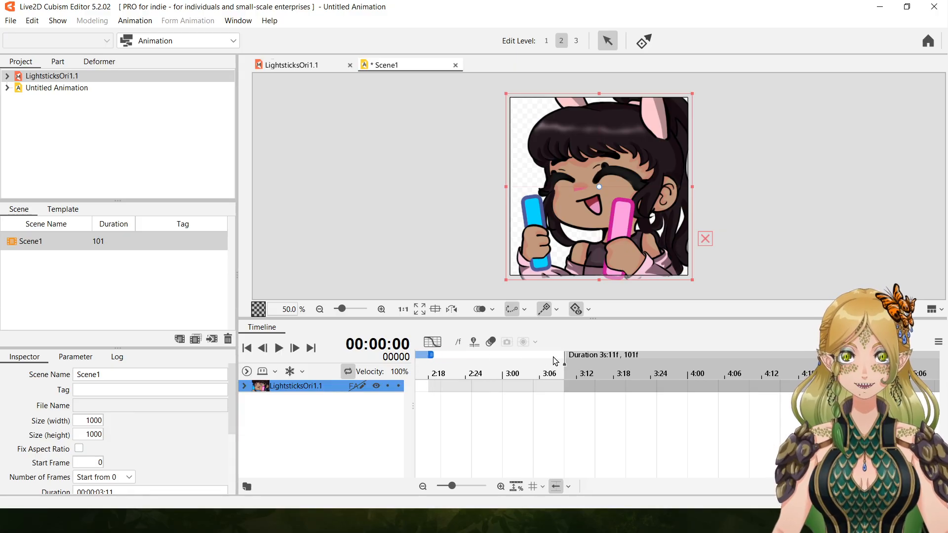
pyautogui.moveTo(563, 363)
pyautogui.mouseDown()
pyautogui.moveTo(531, 362)
pyautogui.moveTo(553, 355)
pyautogui.moveTo(543, 355)
pyautogui.mouseUp()
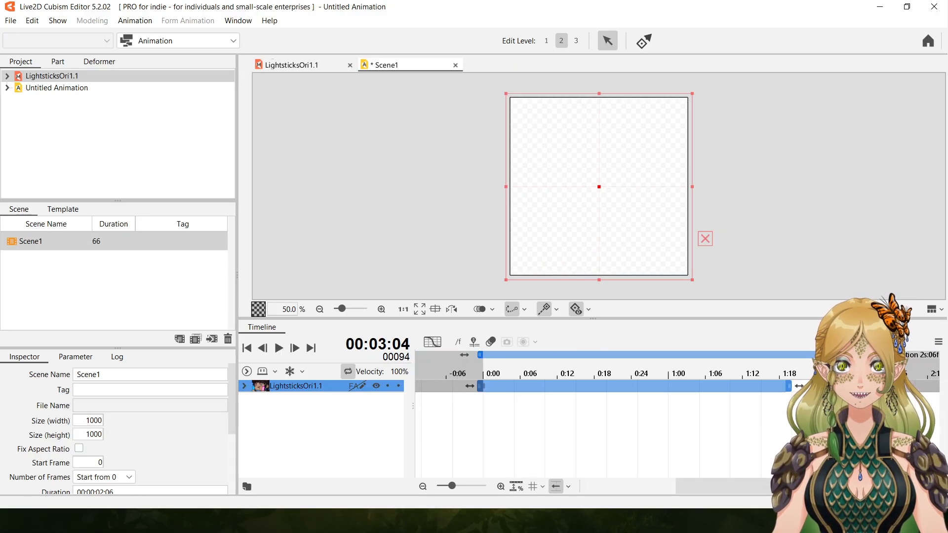
pyautogui.moveTo(796, 357)
pyautogui.mouseDown()
pyautogui.moveTo(659, 357)
pyautogui.moveTo(667, 354)
pyautogui.mouseUp()
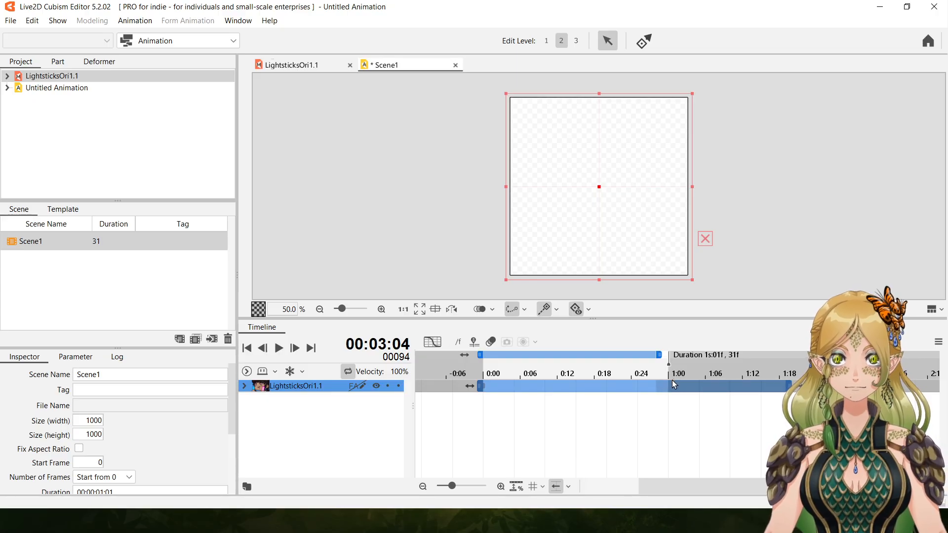
pyautogui.moveTo(657, 355); pyautogui.dragTo(670, 355)
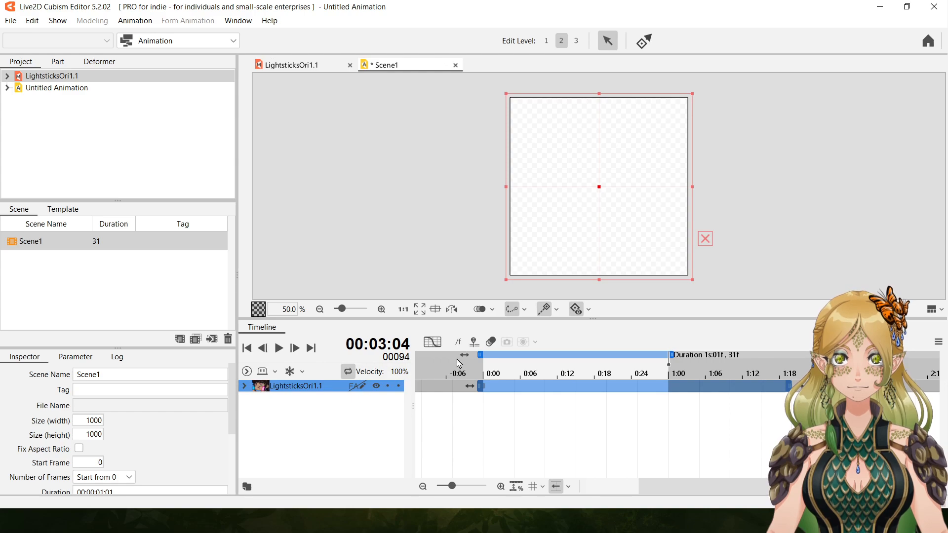
pyautogui.click(477, 355)
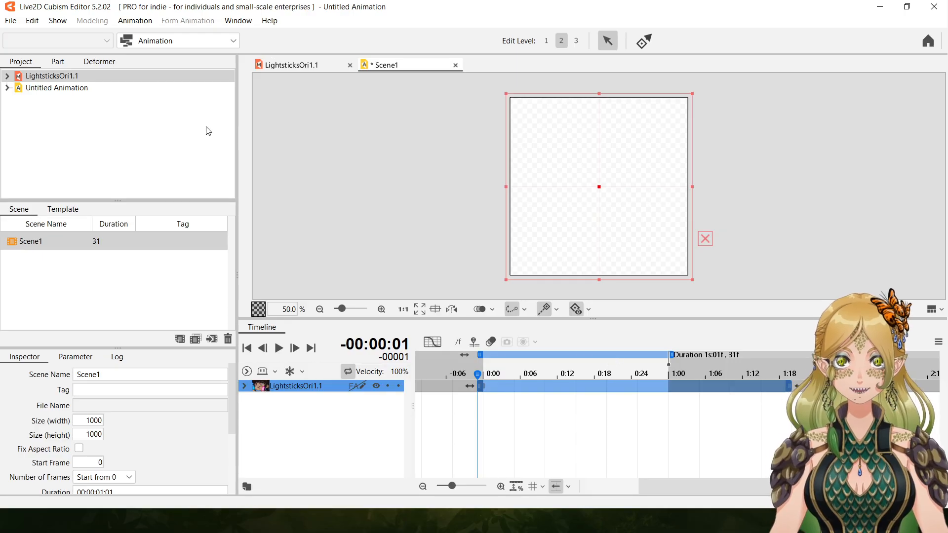
# Undo the duration, model position and scene size edits until Scene1 is back at 1280 by 720.
pyautogui.click(34, 22)
pyautogui.click(40, 38)
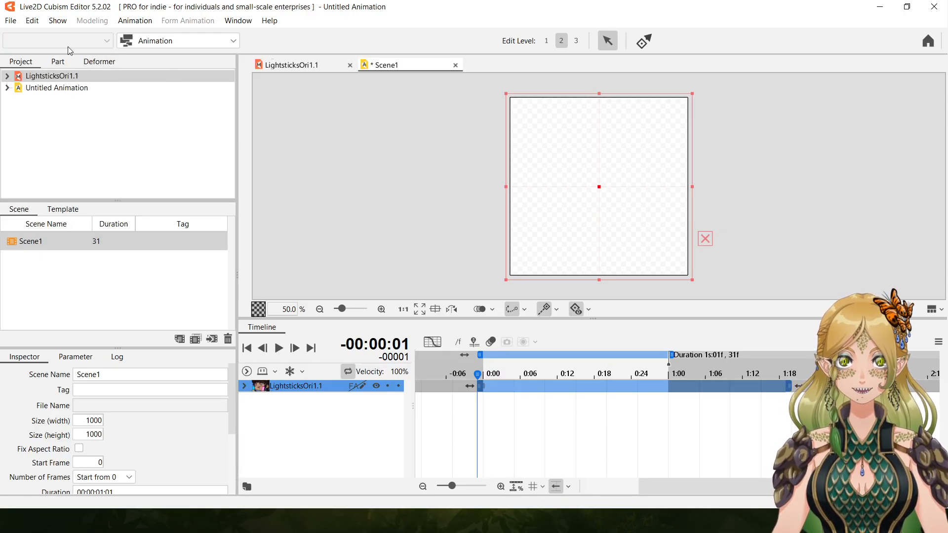
pyautogui.click(32, 25)
pyautogui.click(46, 40)
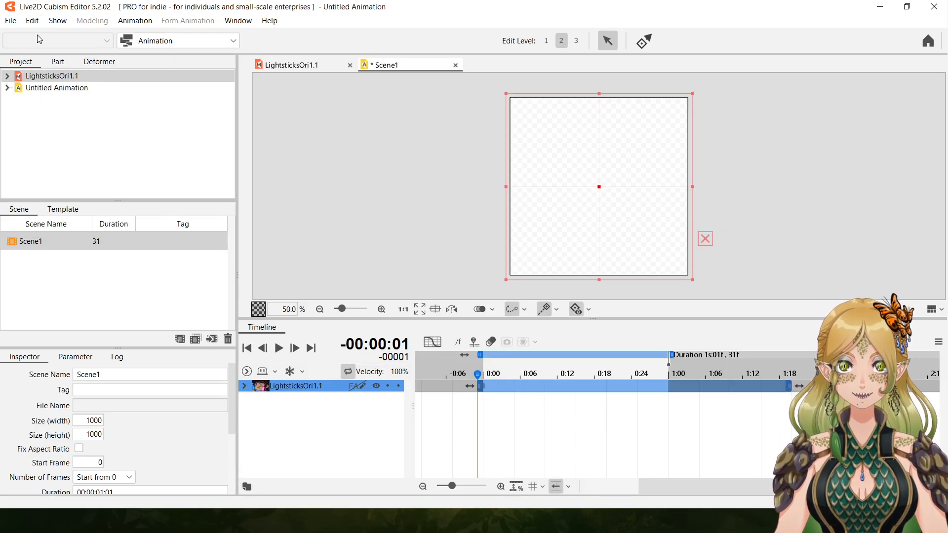
pyautogui.click(32, 21)
pyautogui.click(44, 39)
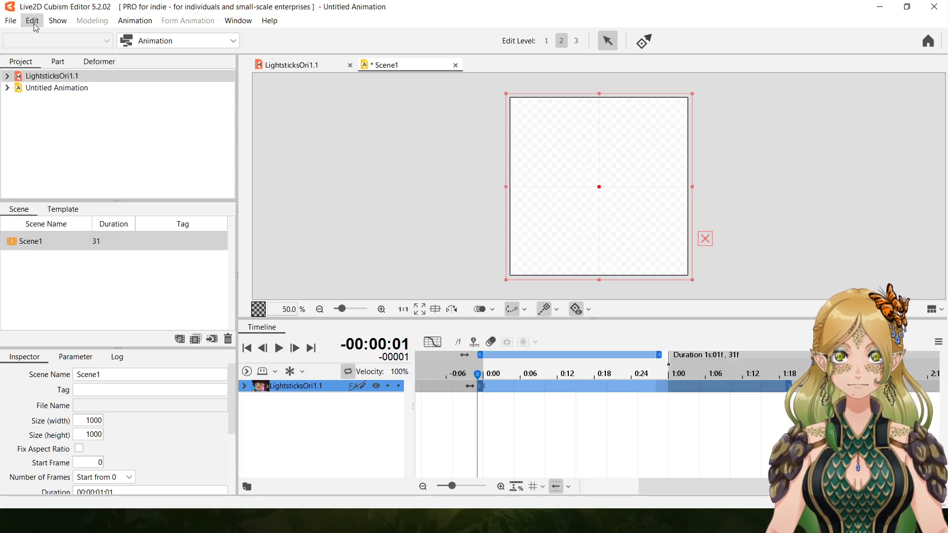
pyautogui.click(33, 21)
pyautogui.click(43, 37)
pyautogui.click(32, 21)
pyautogui.click(43, 39)
pyautogui.click(32, 22)
pyautogui.click(43, 36)
pyautogui.click(33, 22)
pyautogui.click(42, 36)
pyautogui.click(33, 23)
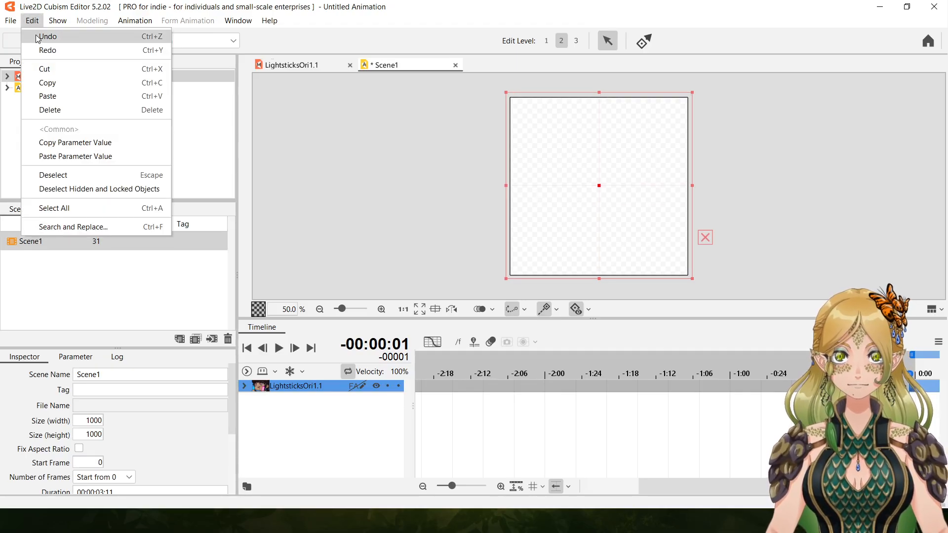
pyautogui.click(42, 36)
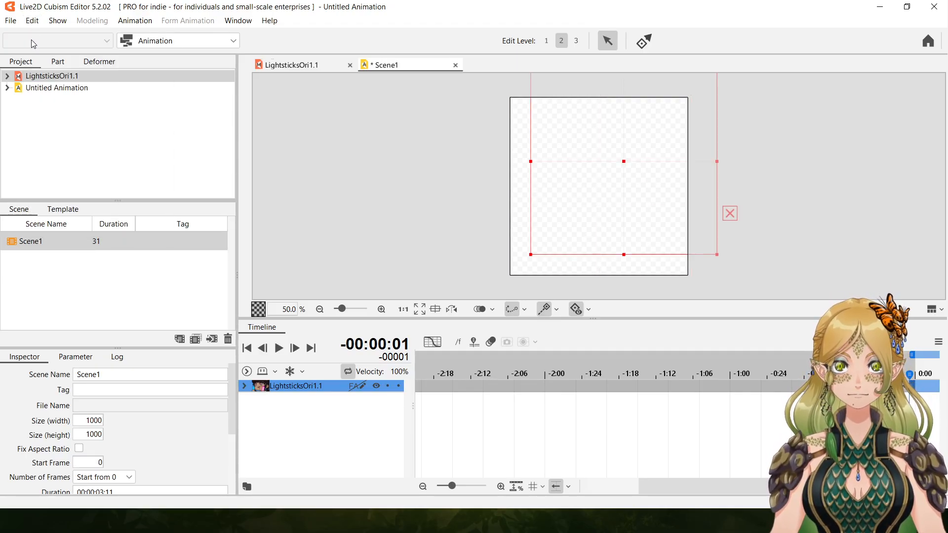
pyautogui.click(33, 21)
pyautogui.click(37, 39)
pyautogui.click(32, 20)
pyautogui.click(37, 36)
pyautogui.click(567, 184)
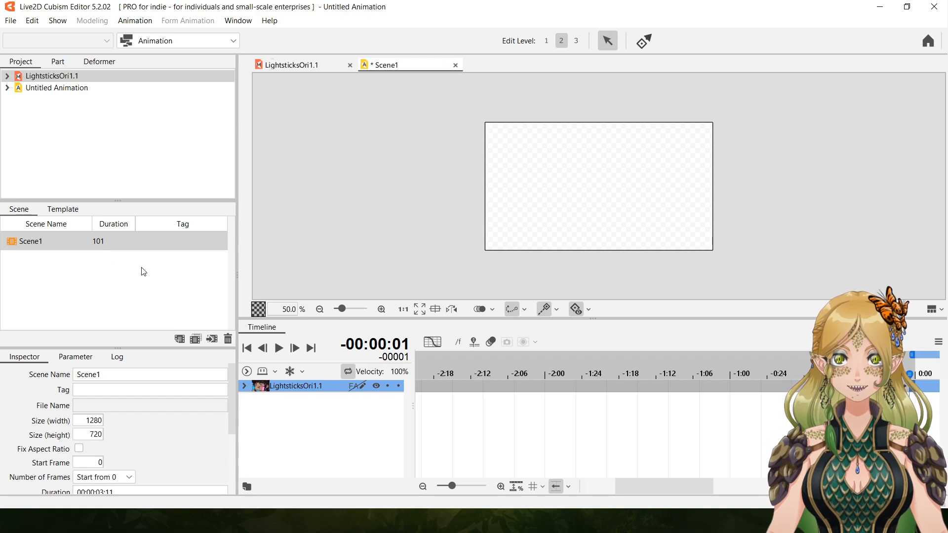
# Expand the LightsticksOri1.1 track and shorten the duration of Scene1 to 30 frames.
pyautogui.click(245, 386)
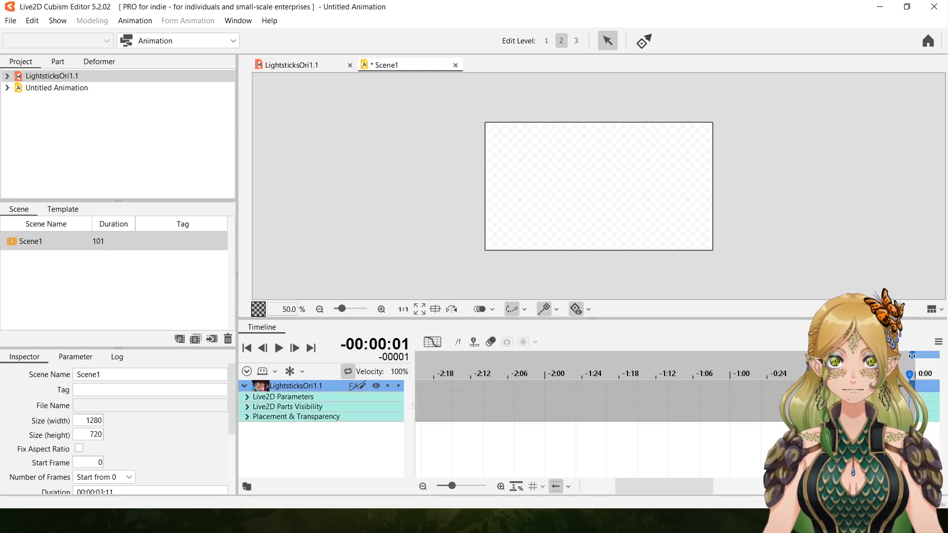
pyautogui.moveTo(684, 487)
pyautogui.mouseDown()
pyautogui.moveTo(840, 489)
pyautogui.moveTo(744, 493)
pyautogui.moveTo(753, 498)
pyautogui.moveTo(585, 485)
pyautogui.moveTo(824, 489)
pyautogui.mouseUp()
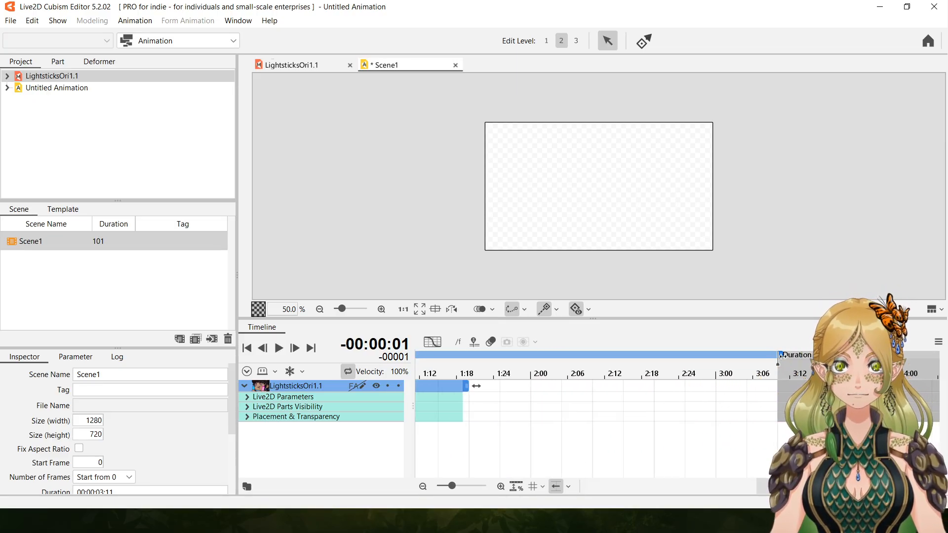
pyautogui.moveTo(777, 350)
pyautogui.mouseDown()
pyautogui.moveTo(421, 365)
pyautogui.moveTo(451, 366)
pyautogui.mouseUp()
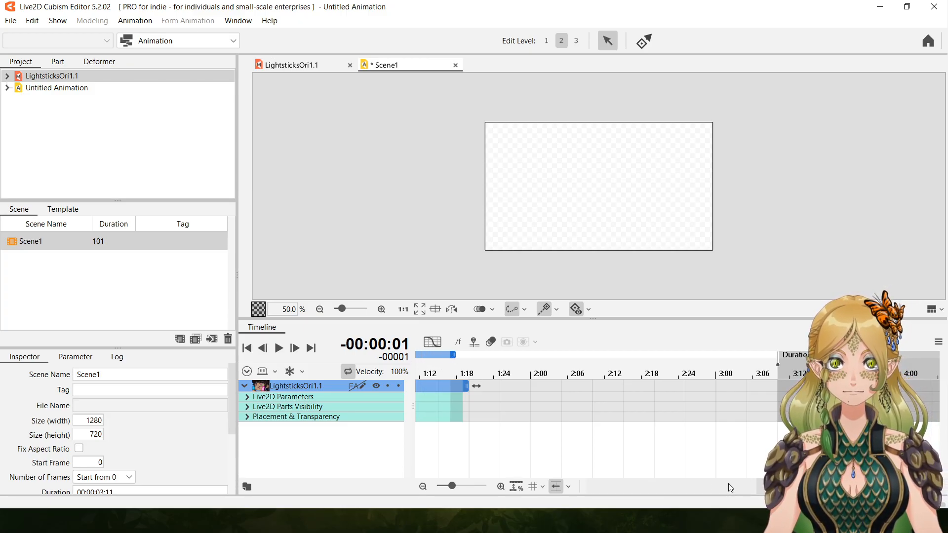
pyautogui.moveTo(766, 487); pyautogui.dragTo(694, 494)
pyautogui.moveTo(880, 355); pyautogui.dragTo(779, 366)
pyautogui.moveTo(730, 493); pyautogui.dragTo(812, 493)
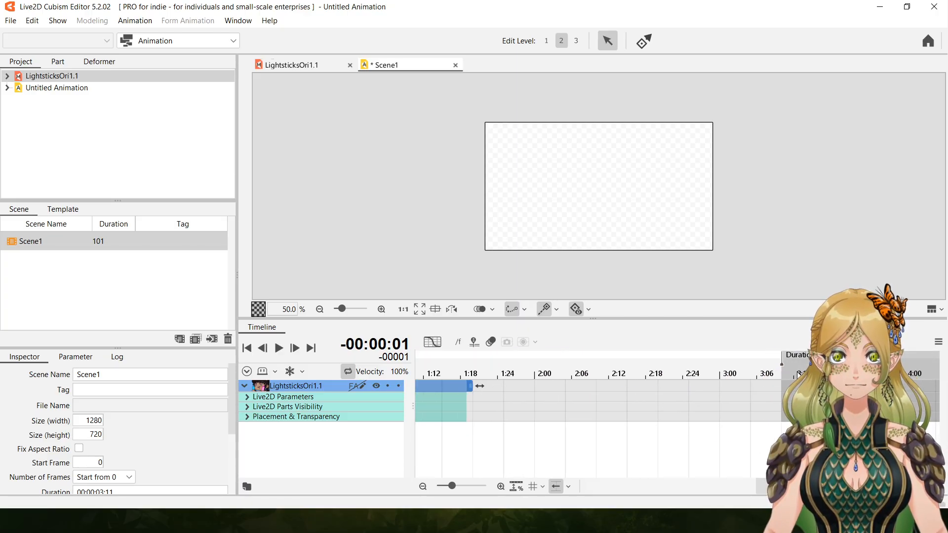
pyautogui.moveTo(784, 356); pyautogui.dragTo(747, 359)
pyautogui.moveTo(735, 488); pyautogui.dragTo(794, 488)
pyautogui.moveTo(702, 356); pyautogui.dragTo(499, 364)
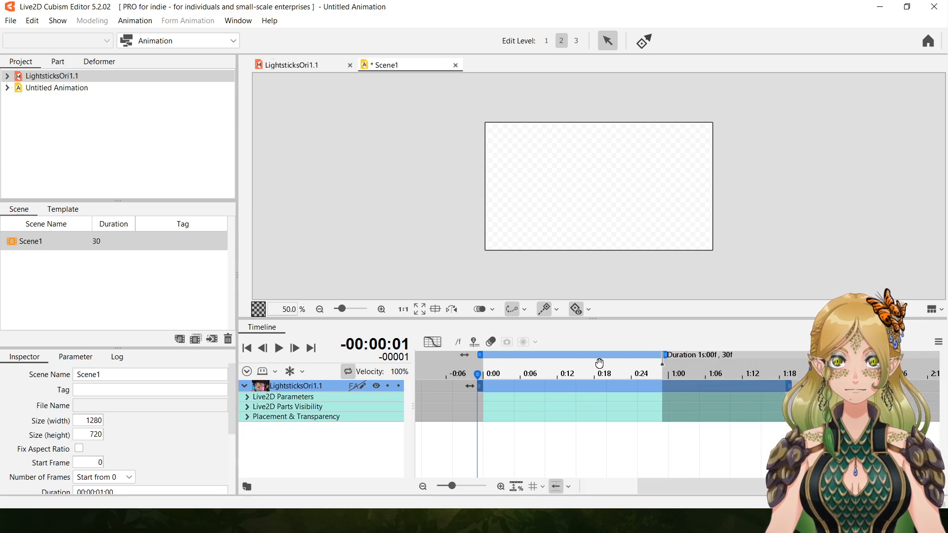
pyautogui.moveTo(672, 364); pyautogui.dragTo(666, 366)
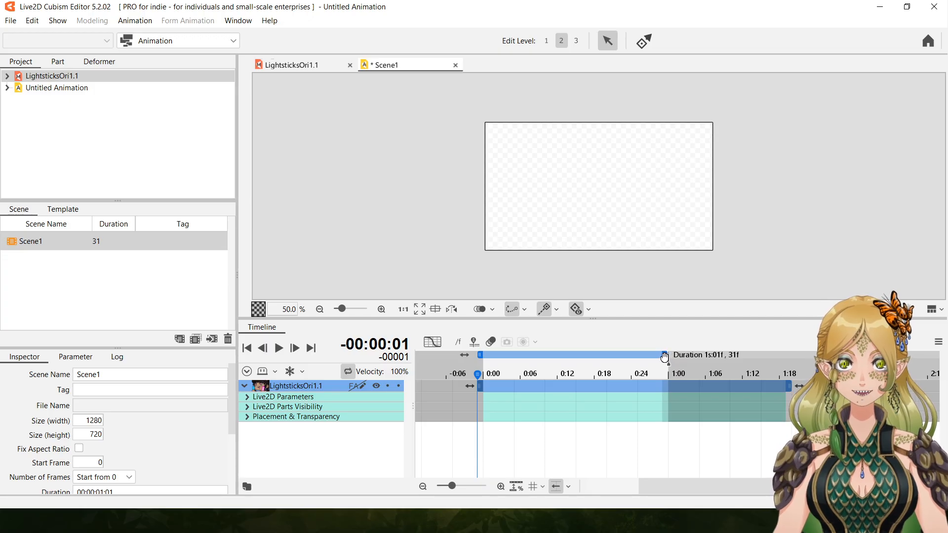
pyautogui.moveTo(667, 358); pyautogui.dragTo(662, 360)
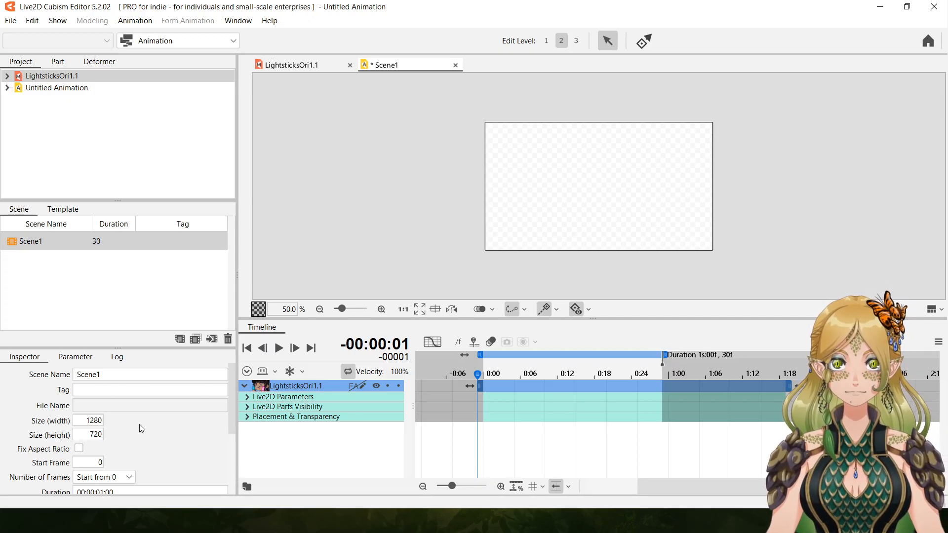
# Set the width and height of Scene1 to 1000.
pyautogui.doubleClick(94, 421)
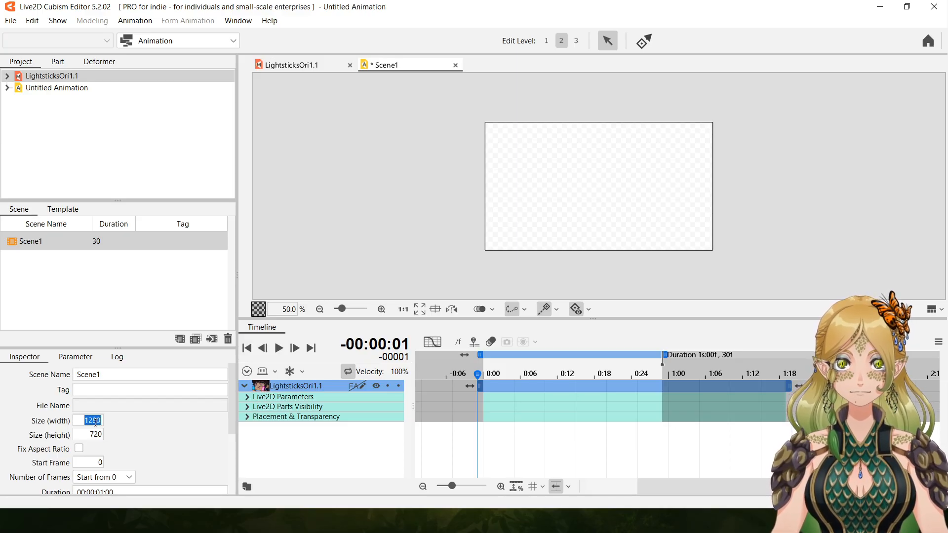
pyautogui.write('1000')
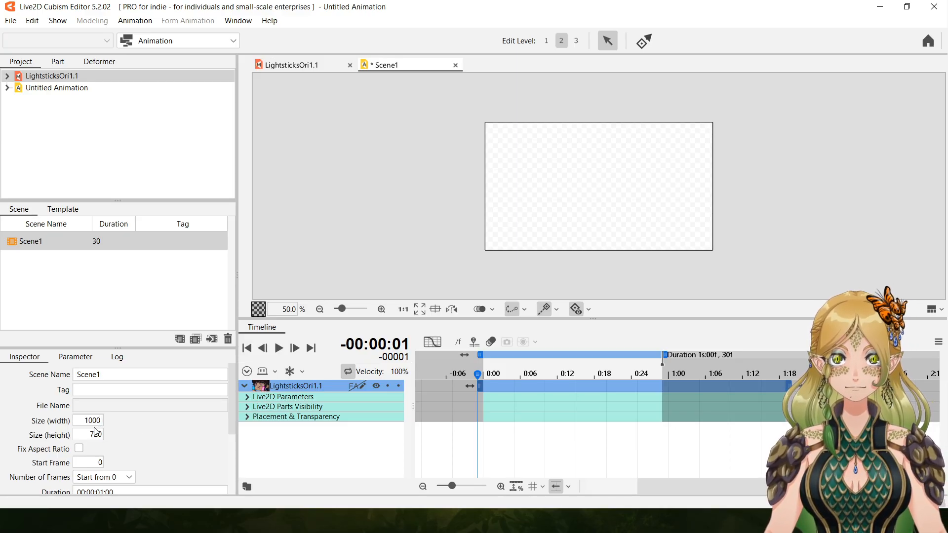
pyautogui.doubleClick(94, 433)
pyautogui.write('1000')
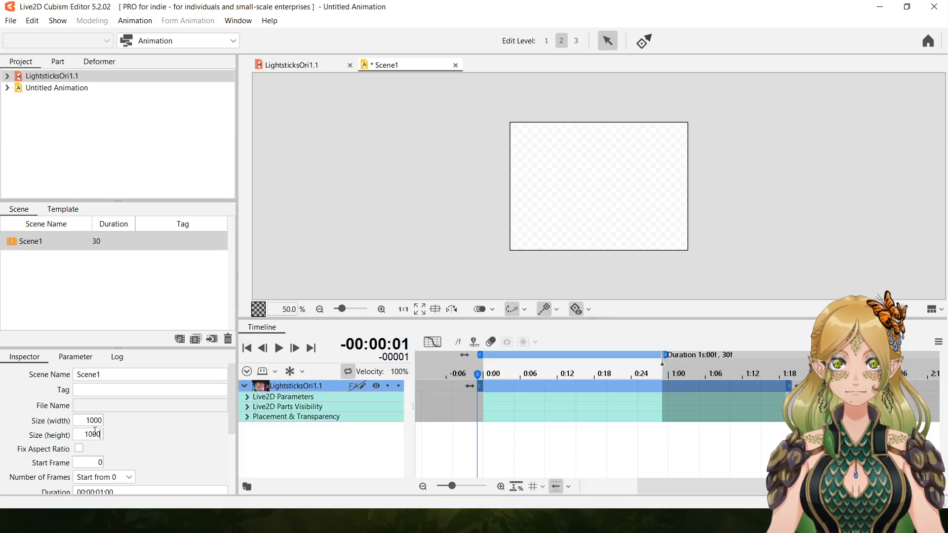
pyautogui.press('Return')
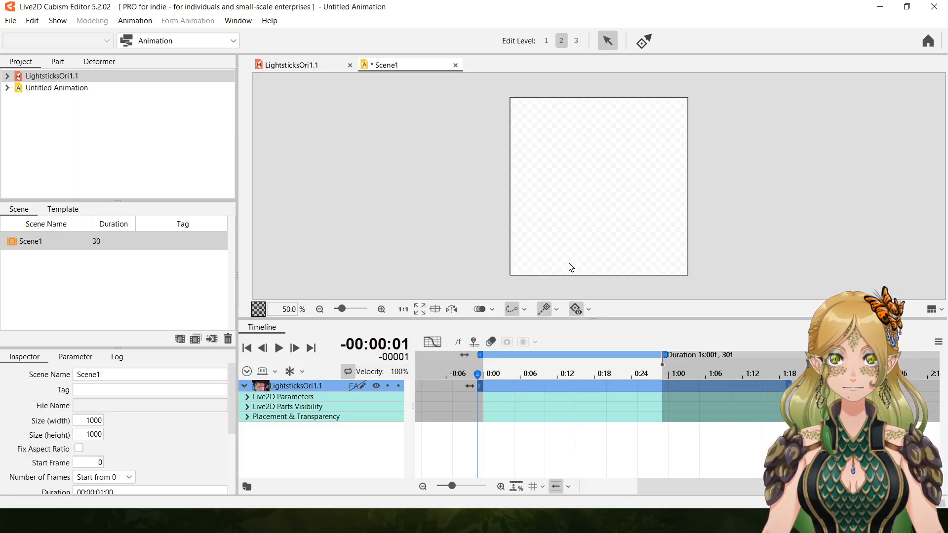
# Reposition the model's bounding box over the square scene canvas.
pyautogui.click(654, 182)
pyautogui.moveTo(623, 161); pyautogui.dragTo(554, 191)
pyautogui.click(57, 89)
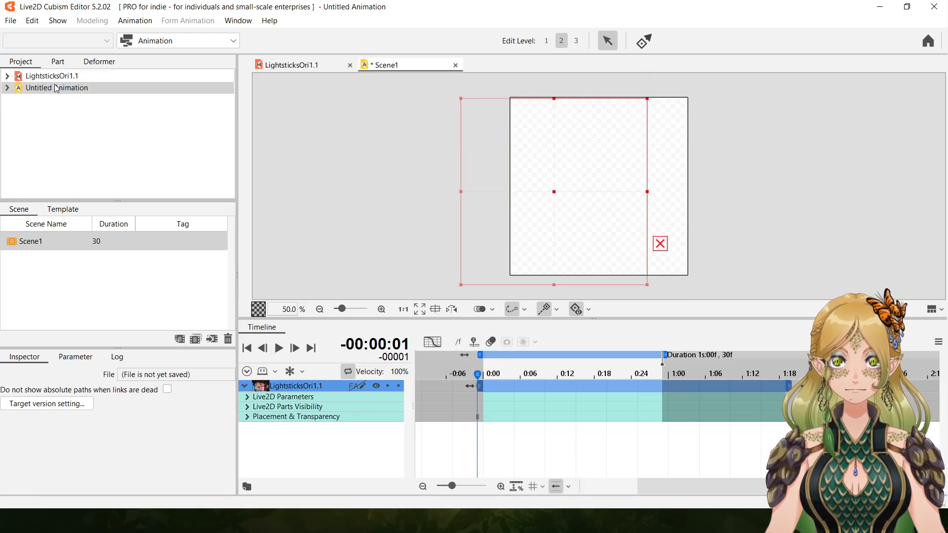
pyautogui.moveTo(554, 192); pyautogui.dragTo(601, 201)
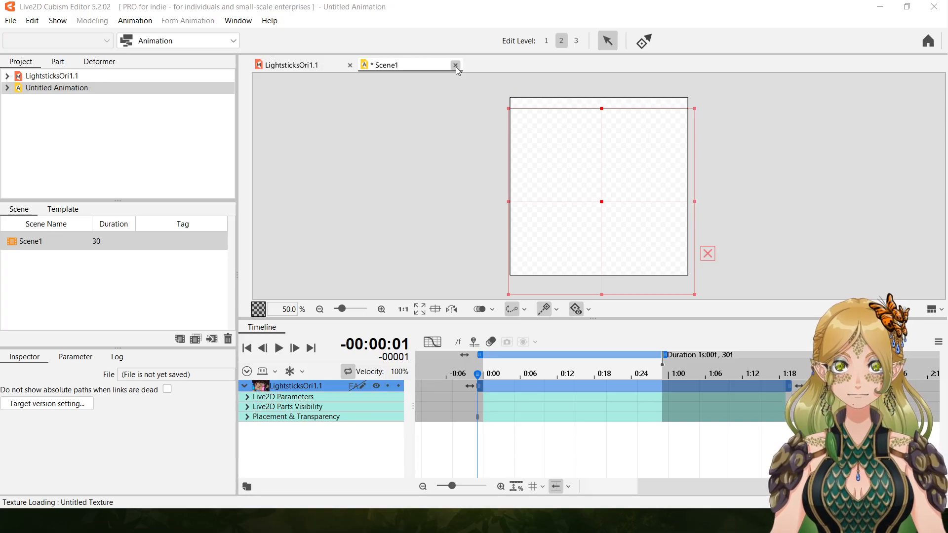
# Discard the untitled animation and create a new one from the LightsticksOri1.1 model in the Animation workspace.
pyautogui.click(486, 279)
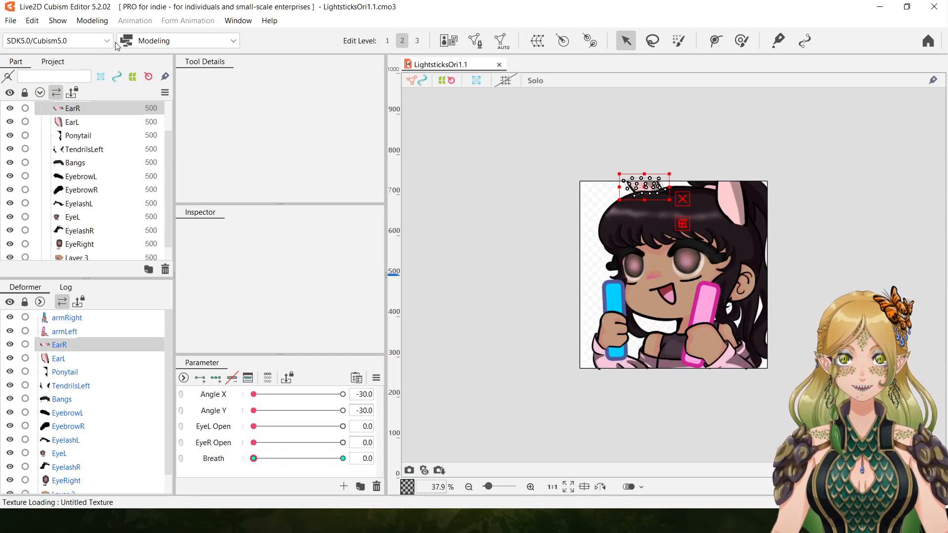
pyautogui.click(173, 41)
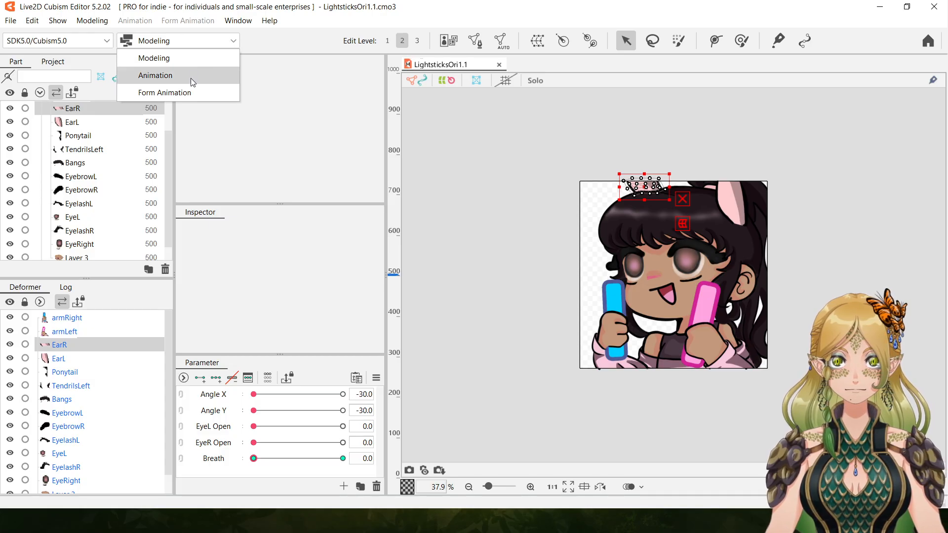
pyautogui.click(191, 77)
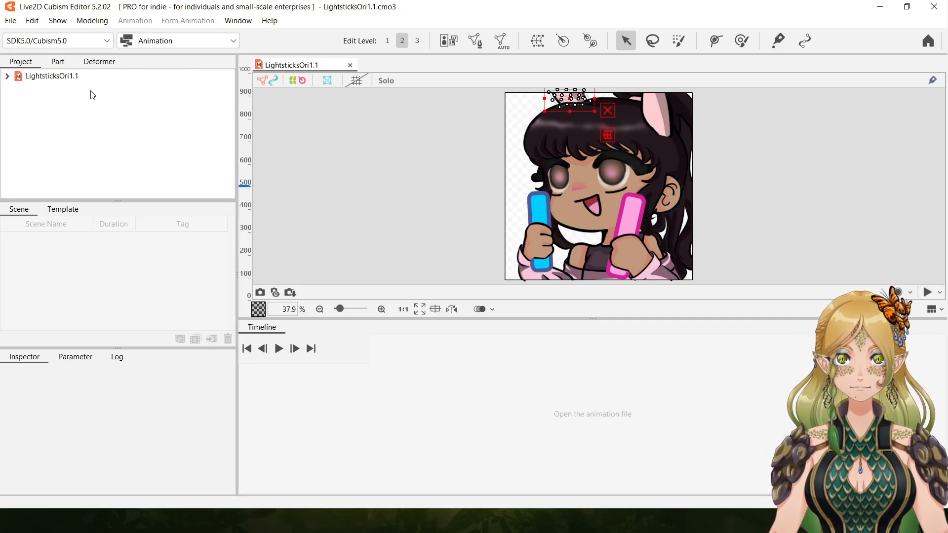
pyautogui.click(67, 78)
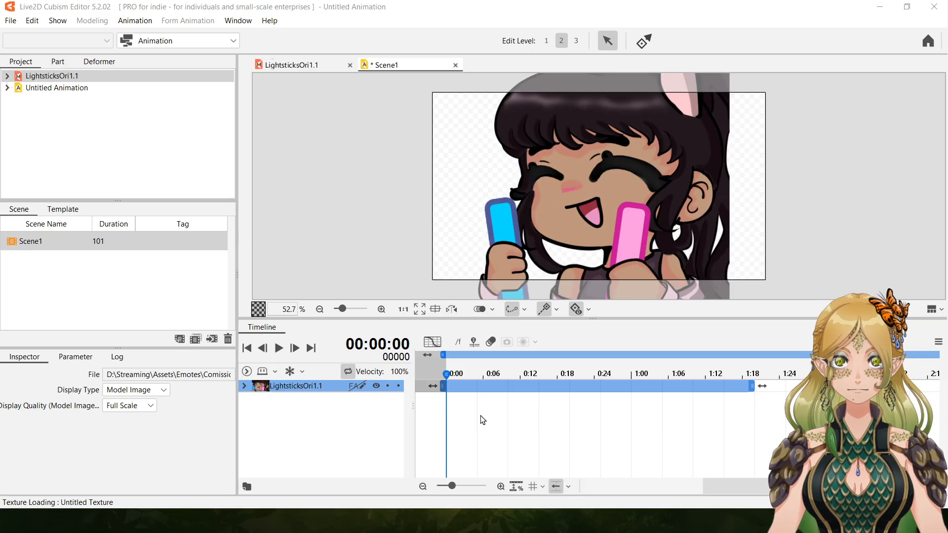
# Turn off the fixed aspect ratio for Scene1 and set its width and height to 1000.
pyautogui.click(37, 245)
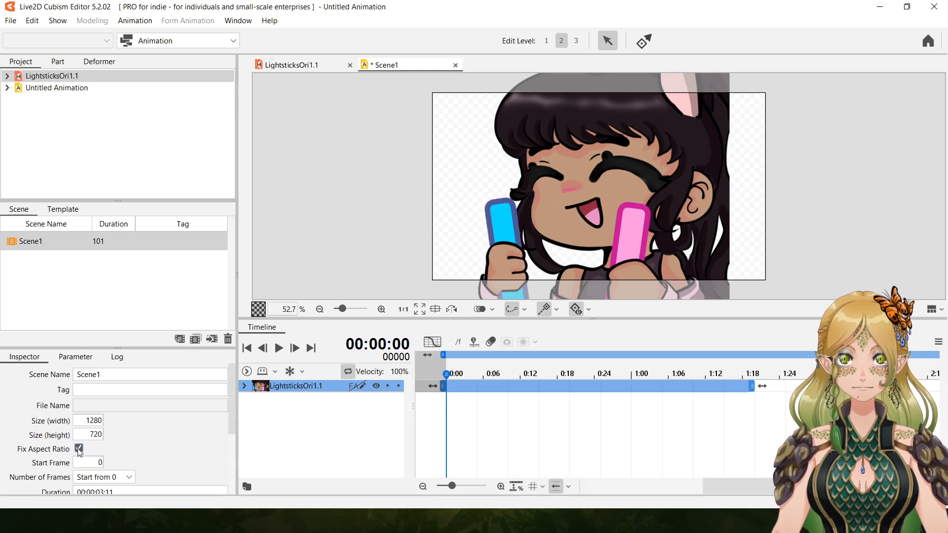
pyautogui.doubleClick(94, 421)
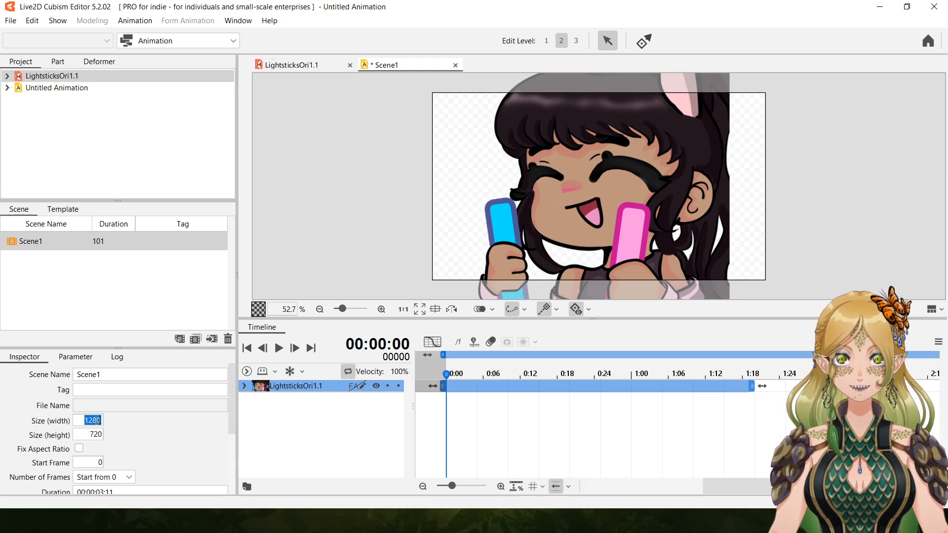
pyautogui.write('1')
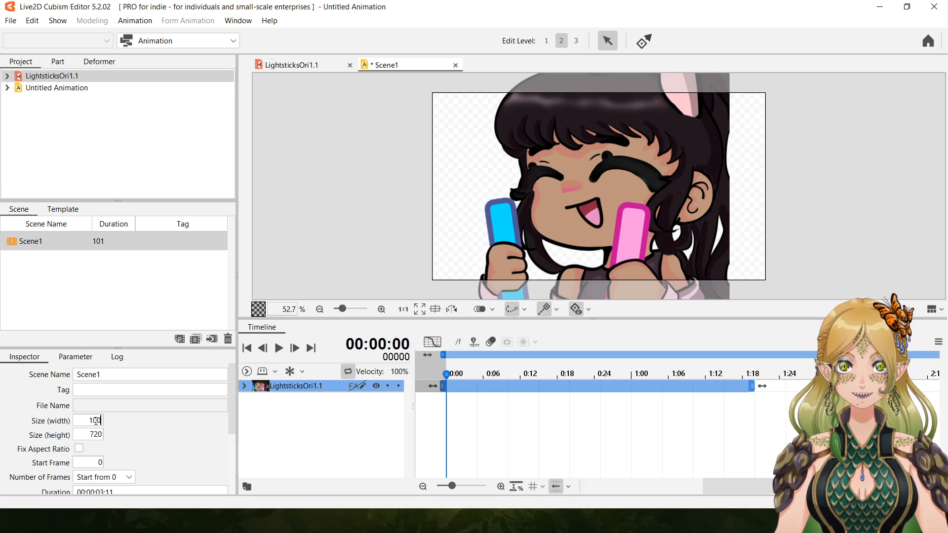
pyautogui.press('Return')
pyautogui.doubleClick(90, 435)
pyautogui.write('1000')
pyautogui.press('Return')
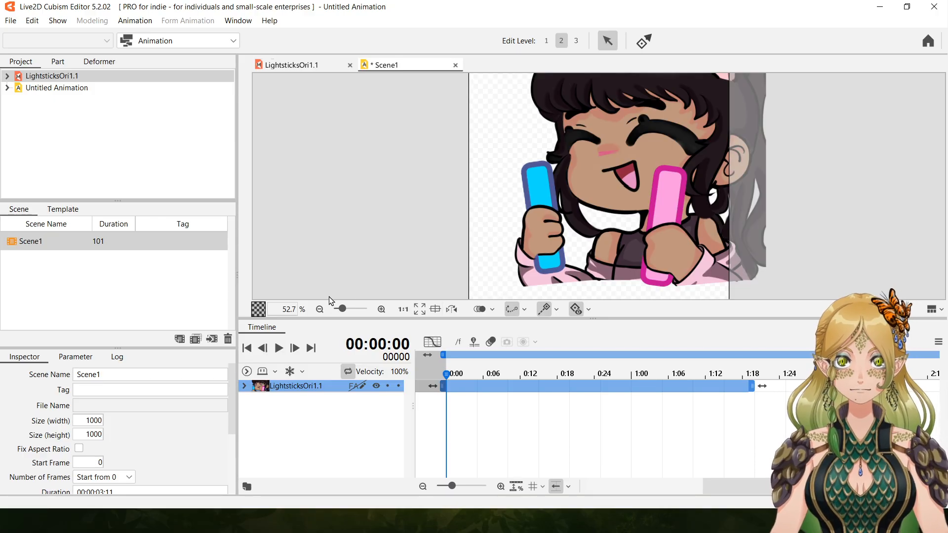
# Move the chibi model so that its bounding box is centred over the square scene canvas.
pyautogui.click(320, 309)
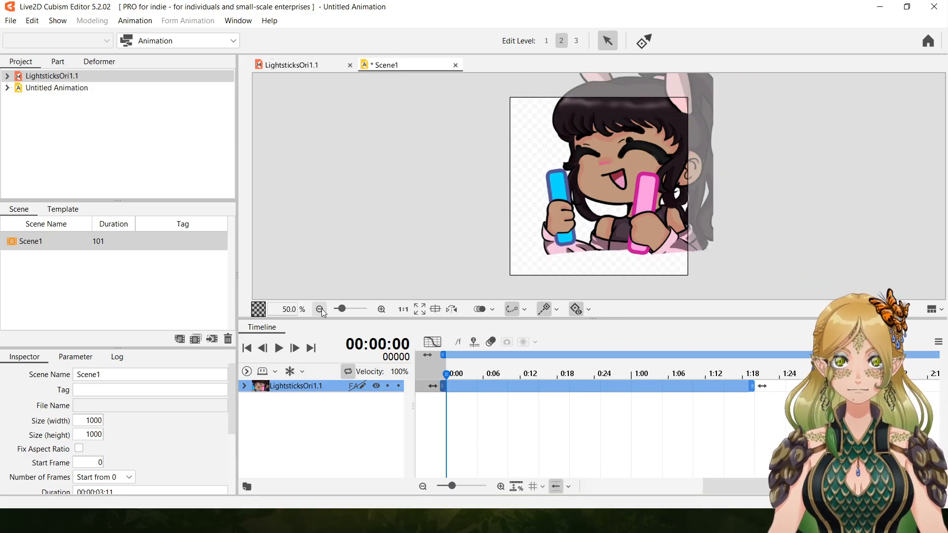
pyautogui.click(620, 163)
pyautogui.moveTo(622, 162); pyautogui.dragTo(600, 190)
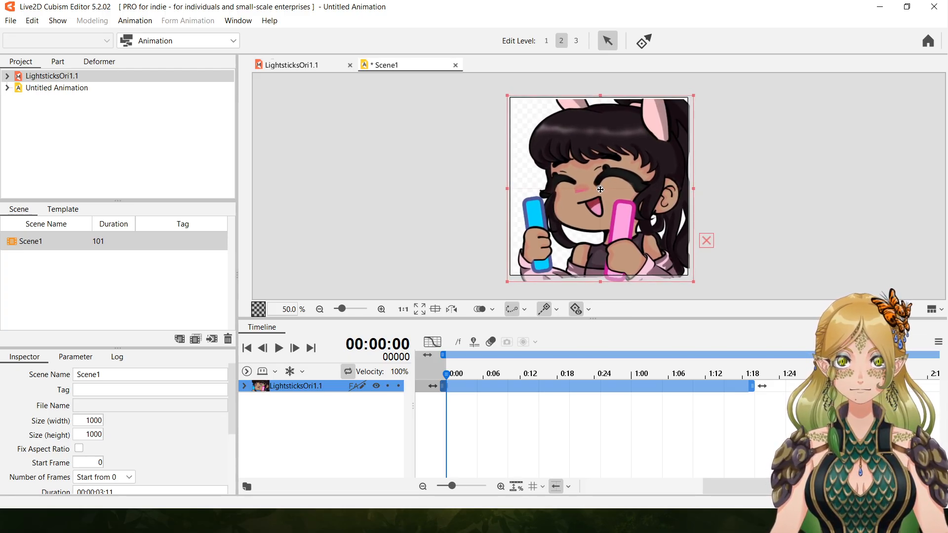
# Shorten the timeline work area and the LightsticksOri1.1 track so both end at about 1:00.
pyautogui.moveTo(726, 488); pyautogui.dragTo(807, 488)
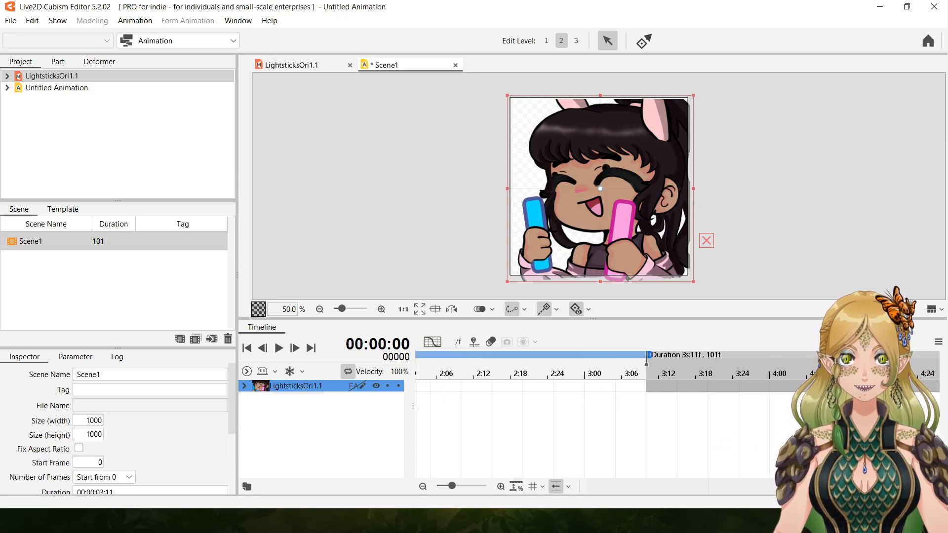
pyautogui.click(878, 188)
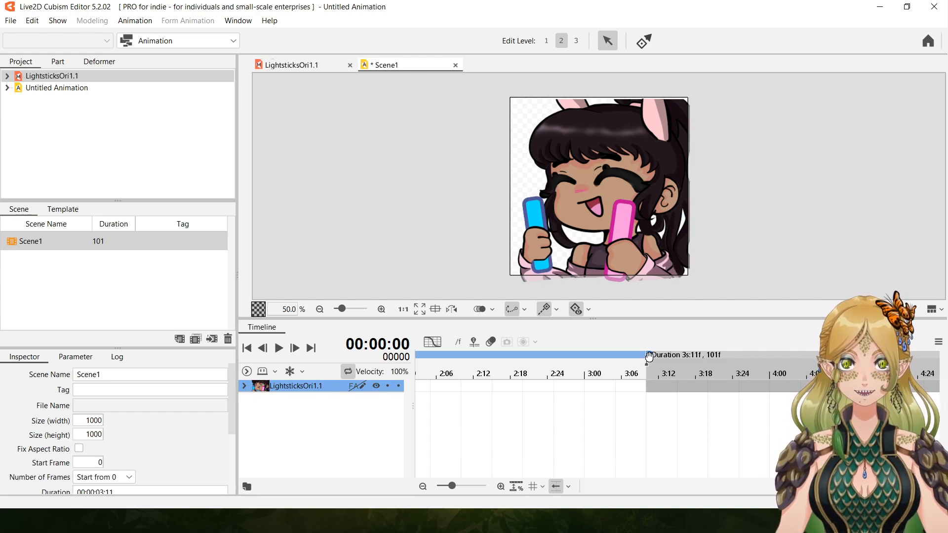
pyautogui.moveTo(653, 355)
pyautogui.mouseDown()
pyautogui.moveTo(380, 361)
pyautogui.moveTo(570, 368)
pyautogui.mouseUp()
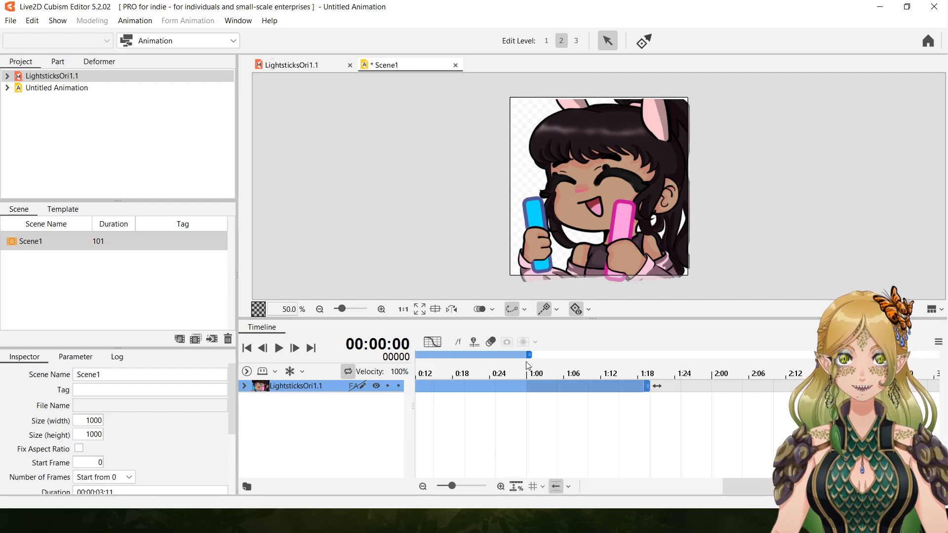
pyautogui.moveTo(654, 394); pyautogui.dragTo(532, 394)
# Shorten the duration of Scene1 to 32 frames and return the playhead to frame 0.
pyautogui.moveTo(794, 486); pyautogui.dragTo(820, 486)
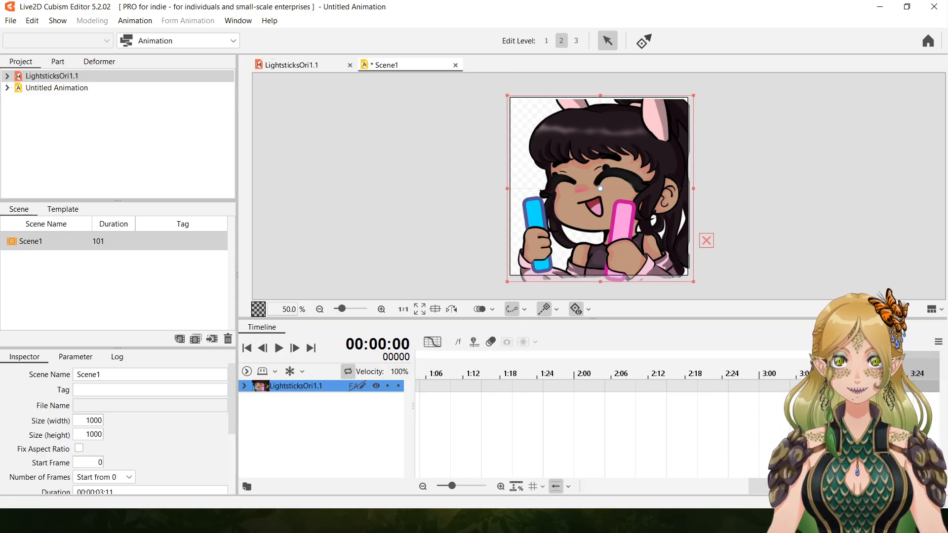
pyautogui.moveTo(830, 355); pyautogui.dragTo(649, 346)
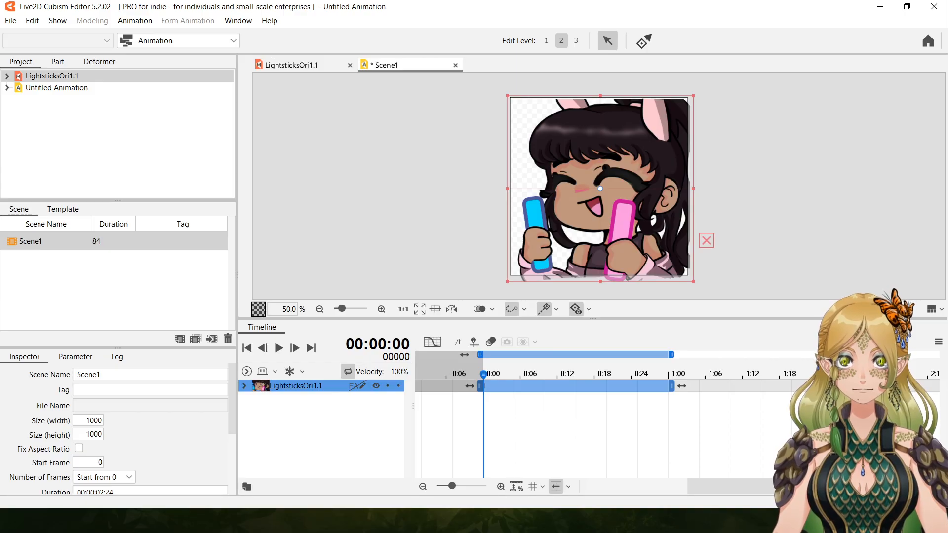
pyautogui.moveTo(748, 485); pyautogui.dragTo(801, 485)
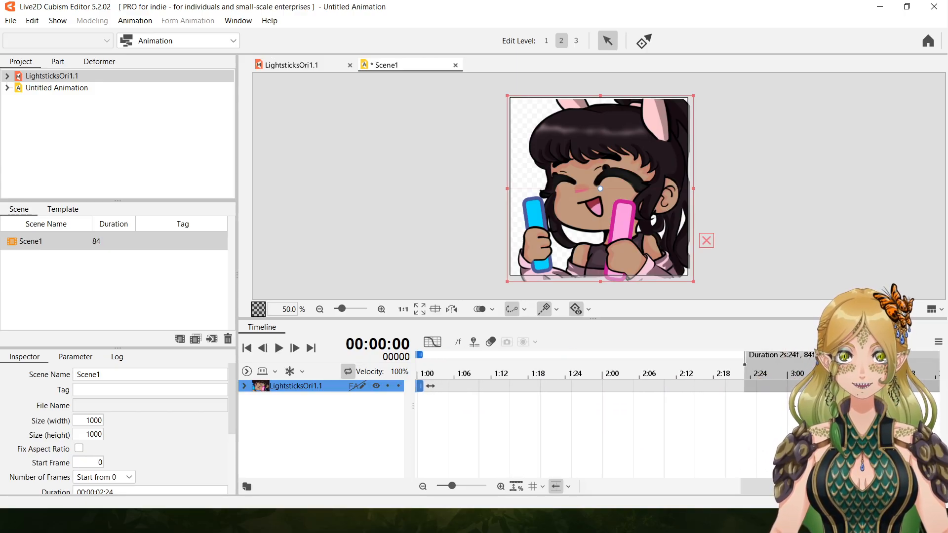
pyautogui.click(751, 374)
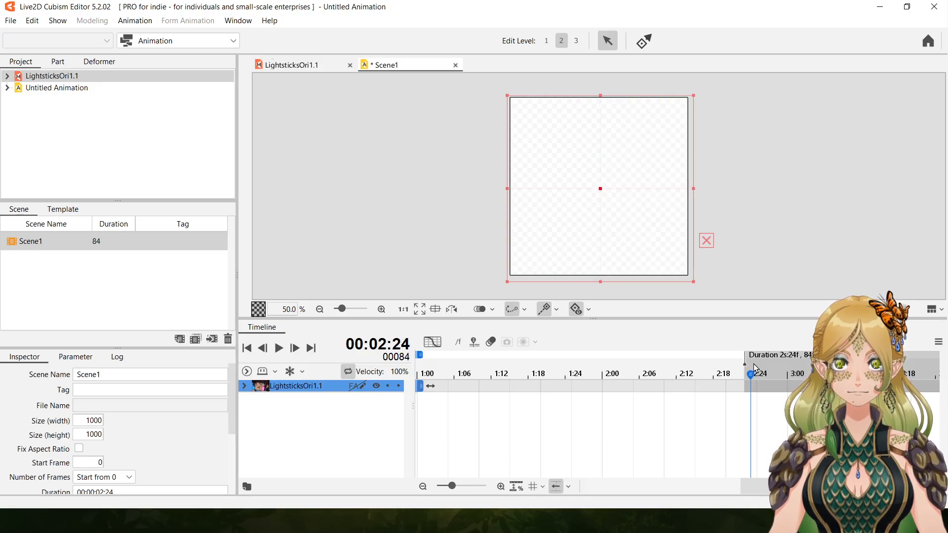
pyautogui.moveTo(744, 363)
pyautogui.mouseDown()
pyautogui.moveTo(532, 349)
pyautogui.moveTo(674, 355)
pyautogui.mouseUp()
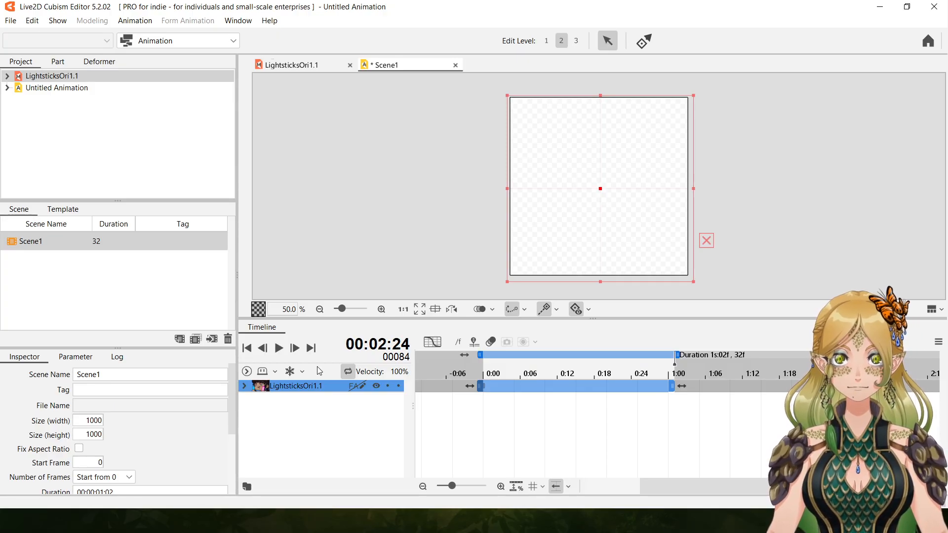
pyautogui.click(507, 394)
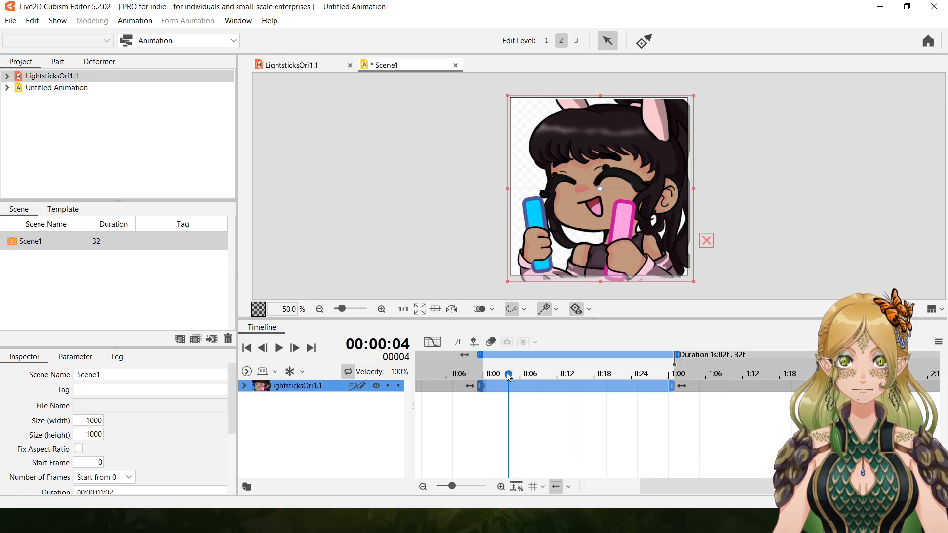
pyautogui.moveTo(508, 375); pyautogui.dragTo(488, 376)
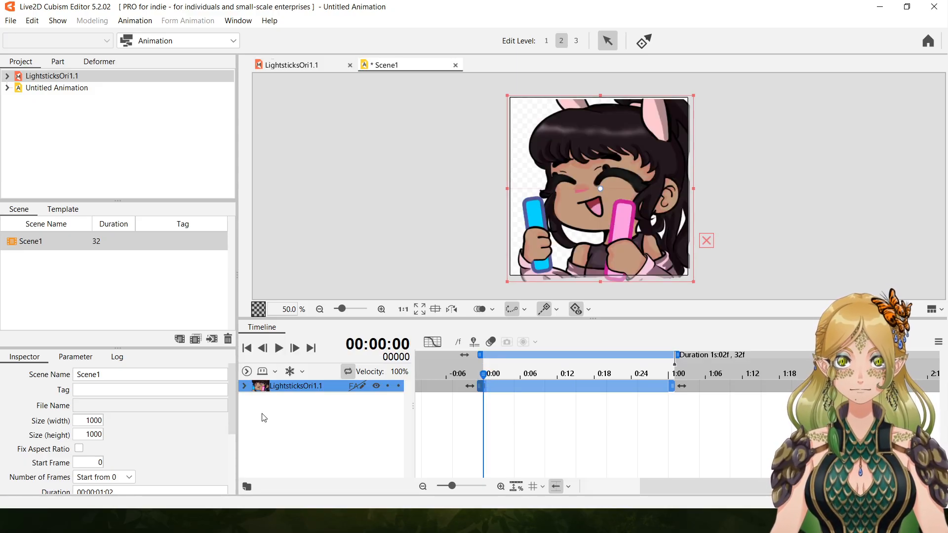
# Expand the Live2D Parameters of the LightsticksOri1.1 track, check the scene's end frame and return to frame 0.
pyautogui.click(244, 386)
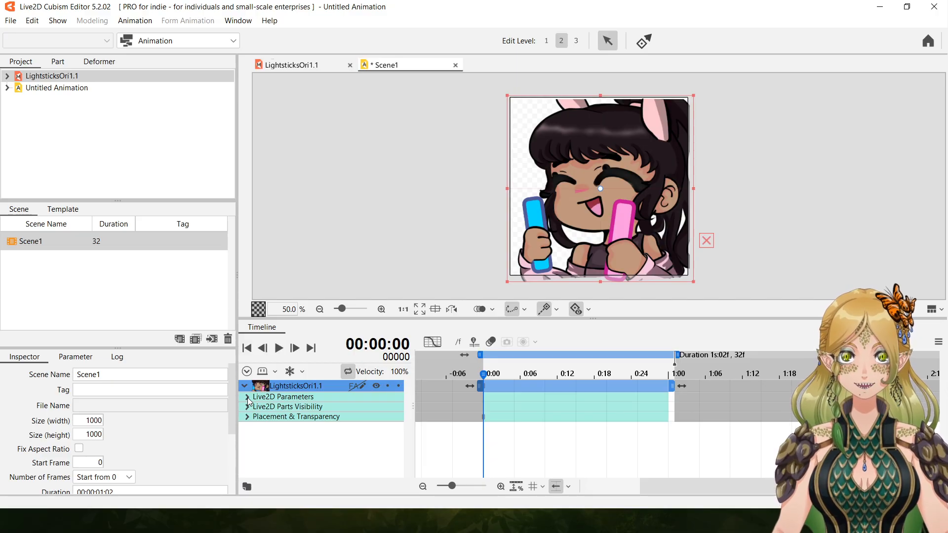
pyautogui.click(247, 397)
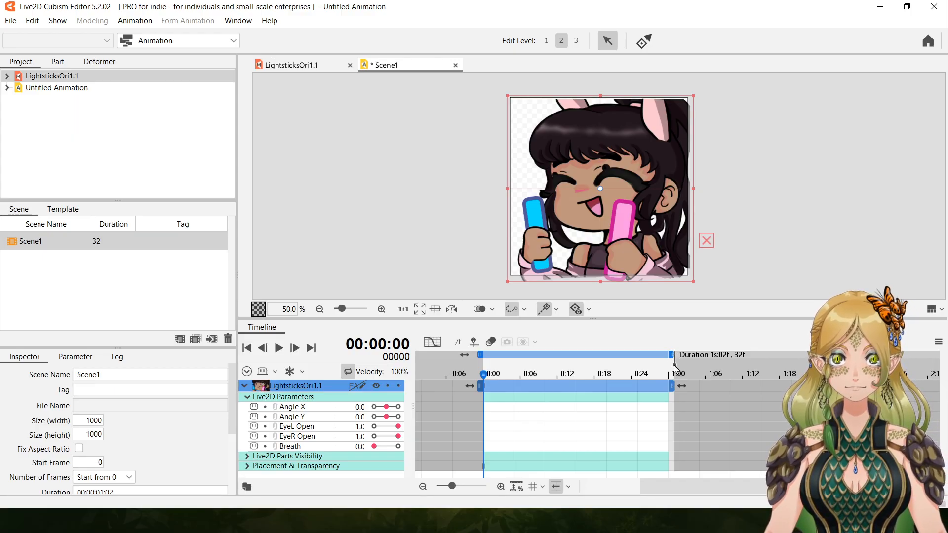
pyautogui.click(679, 375)
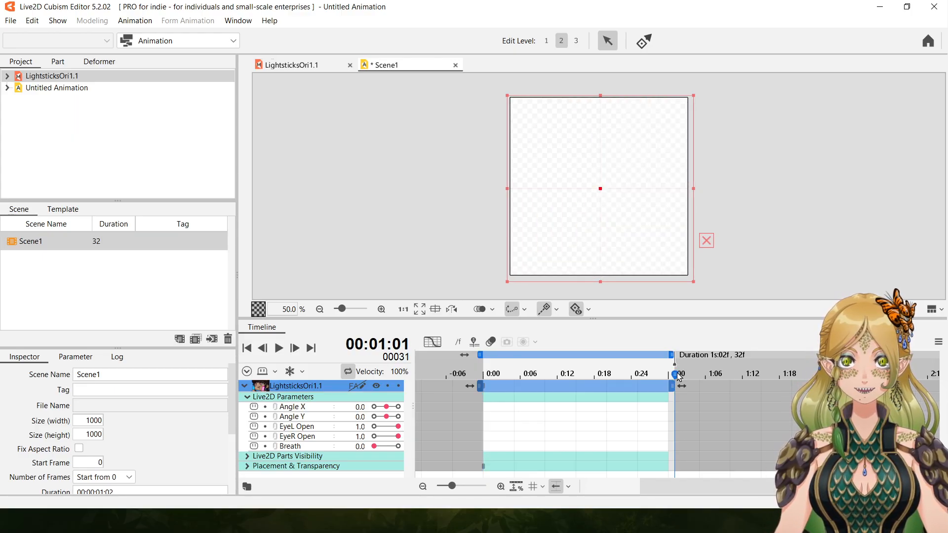
pyautogui.moveTo(679, 387); pyautogui.dragTo(681, 386)
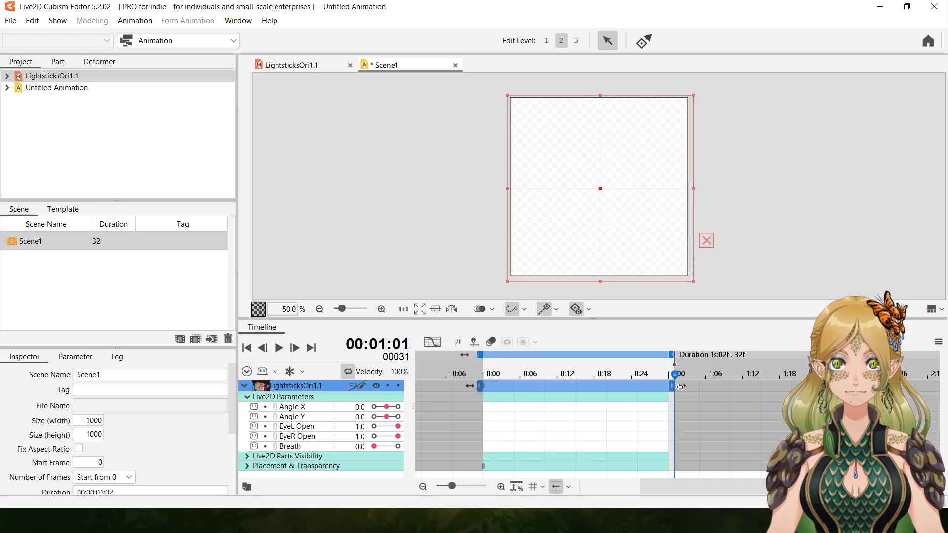
pyautogui.click(486, 390)
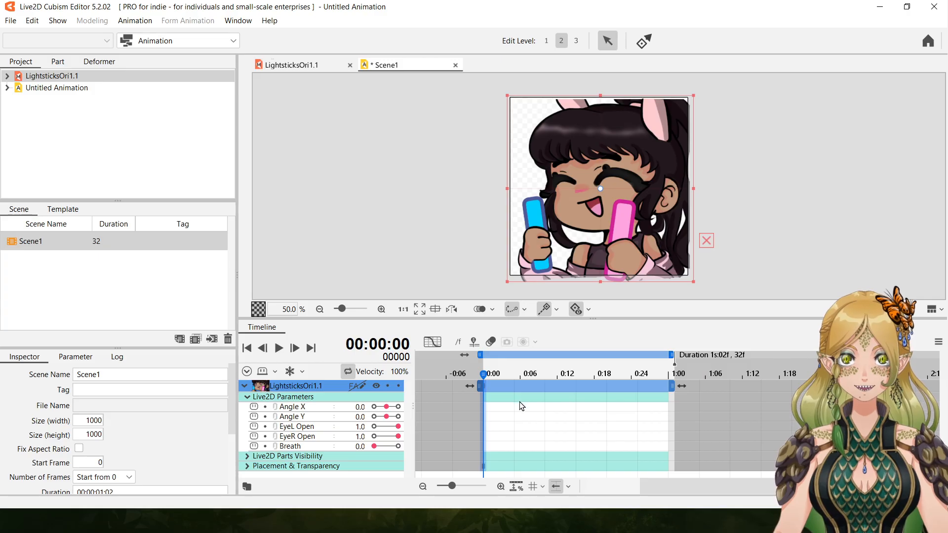
# Key Angle X/Y at 30, EyeL/EyeR Open at 0 and Breath at 1 on frame 5, and at -30, 1 and 0 on frame 10.
pyautogui.click(513, 385)
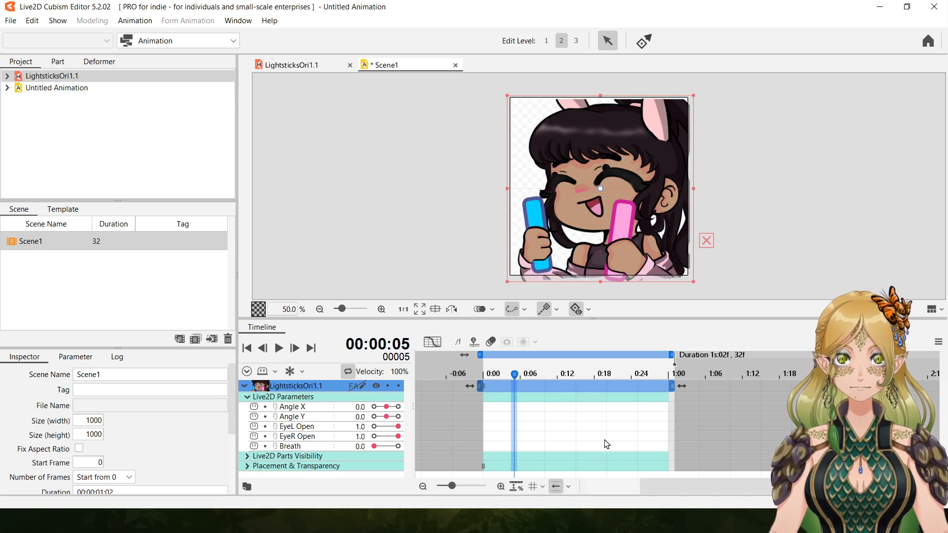
pyautogui.moveTo(387, 407); pyautogui.dragTo(419, 445)
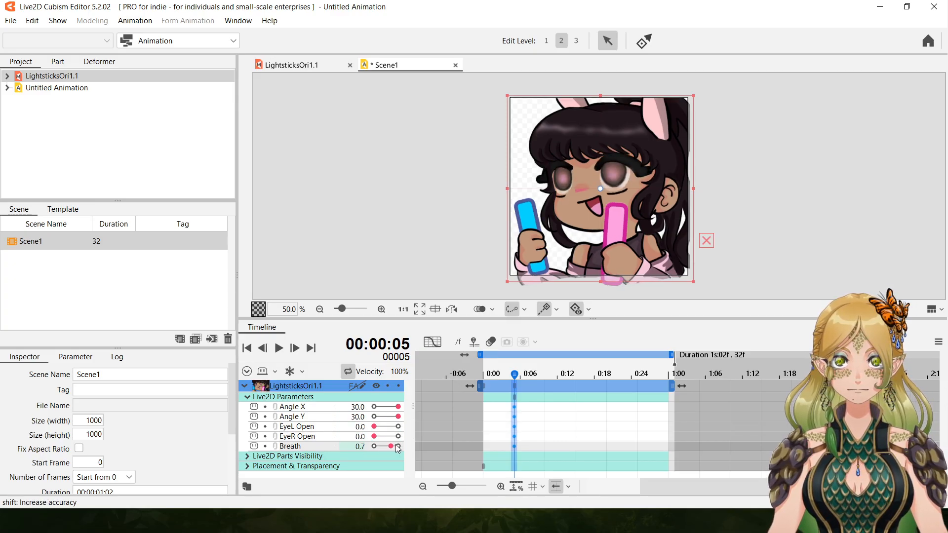
pyautogui.click(545, 383)
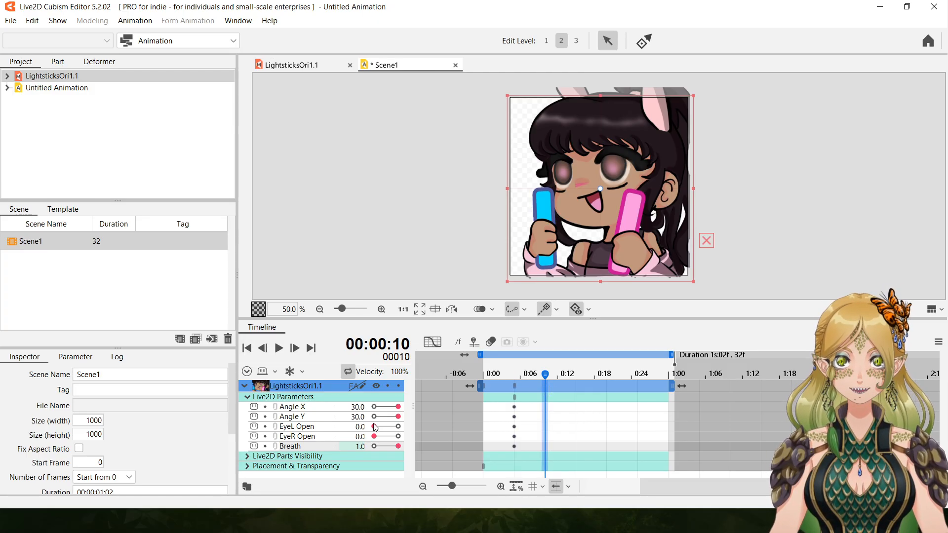
pyautogui.moveTo(398, 407); pyautogui.dragTo(374, 446)
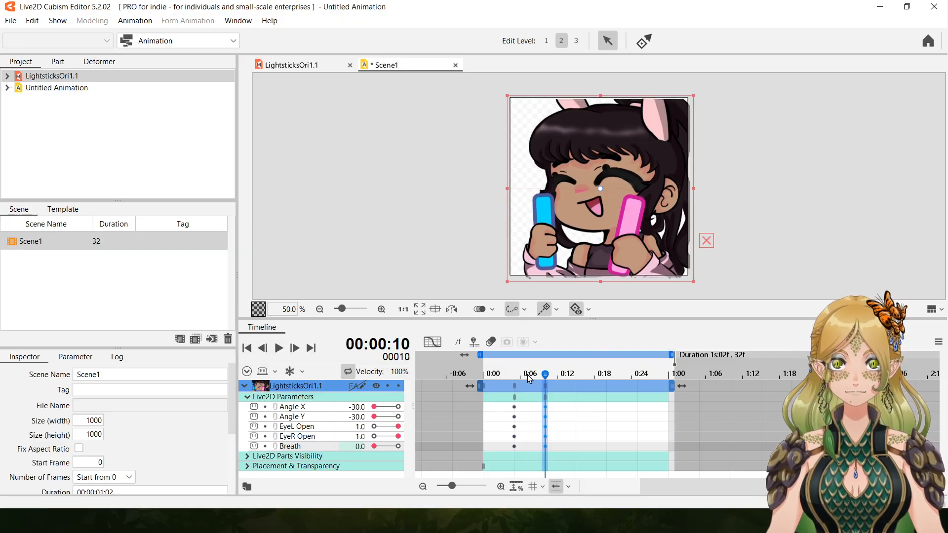
# Key Angle X/Y 30, EyeL/EyeR Open 0 and Breath 1 on frames 15 and 25, with -30, 1 and 0 on frame 20.
pyautogui.click(576, 385)
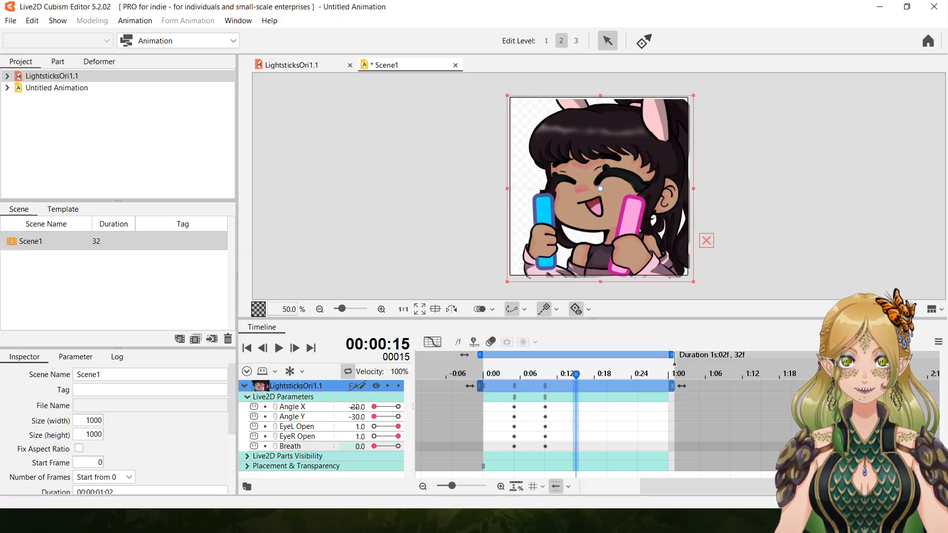
pyautogui.moveTo(376, 407); pyautogui.dragTo(403, 444)
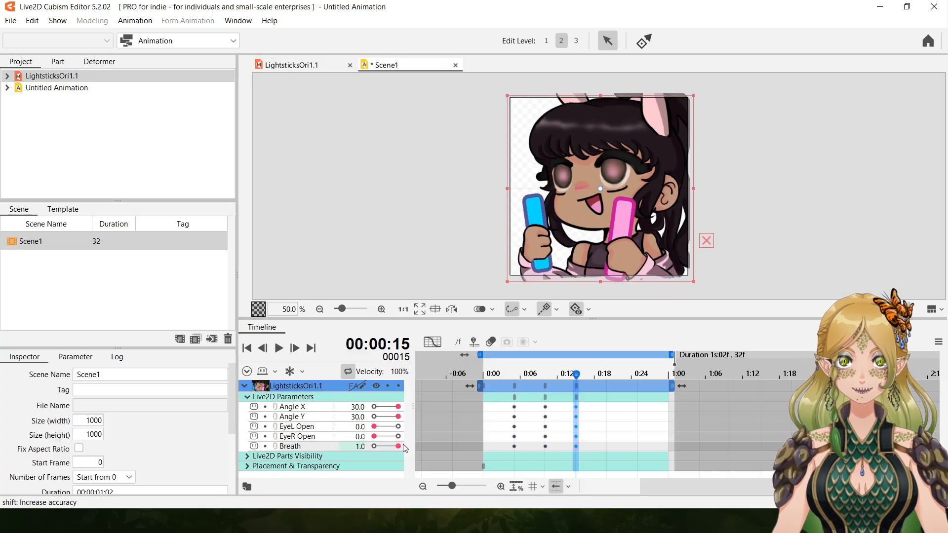
pyautogui.click(607, 387)
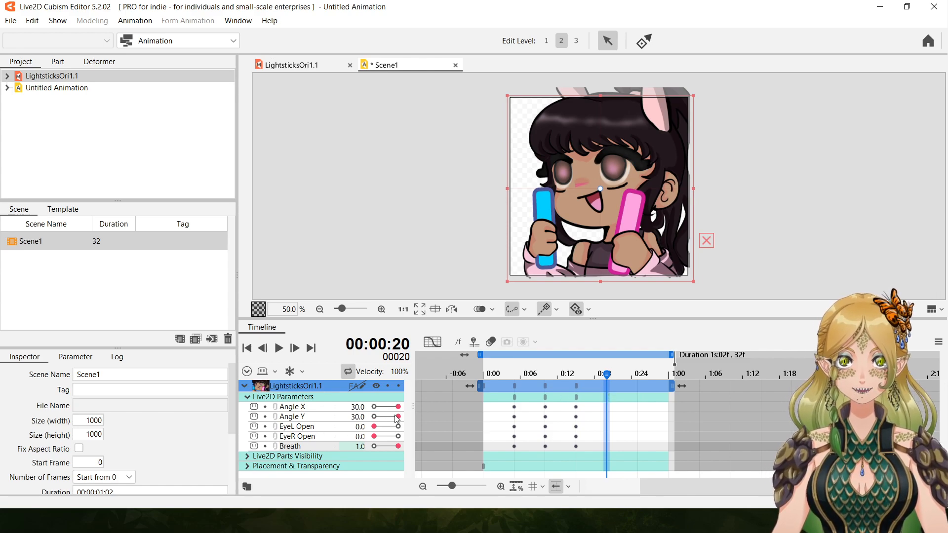
pyautogui.moveTo(399, 407); pyautogui.dragTo(360, 448)
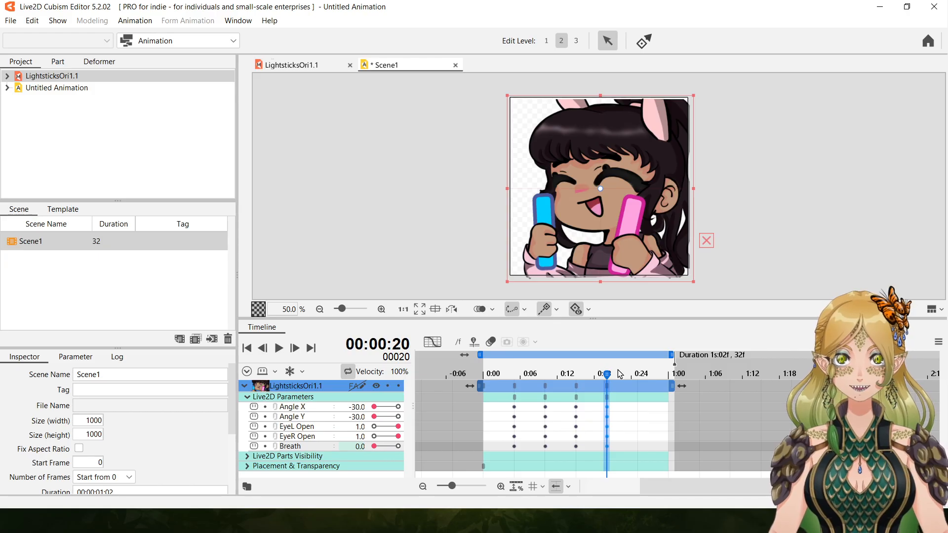
pyautogui.click(636, 384)
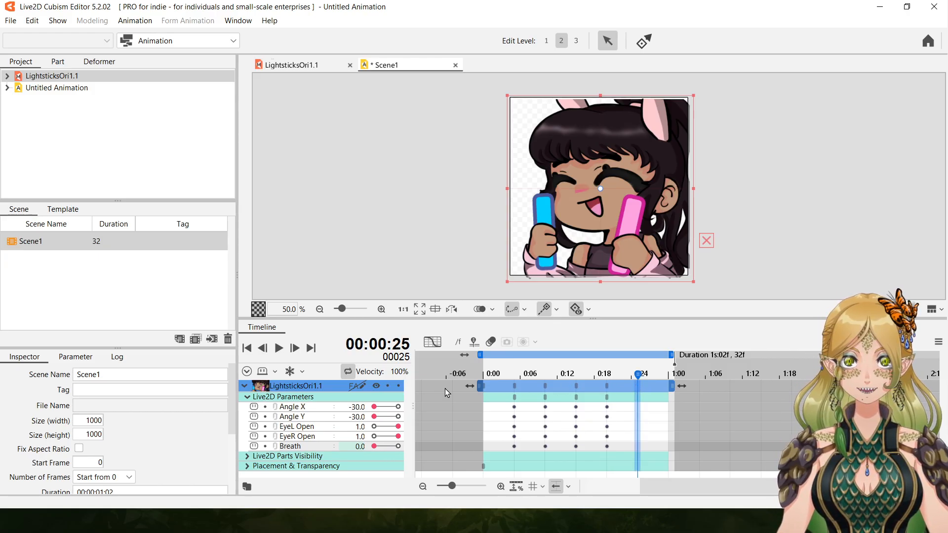
pyautogui.moveTo(377, 410); pyautogui.dragTo(398, 446)
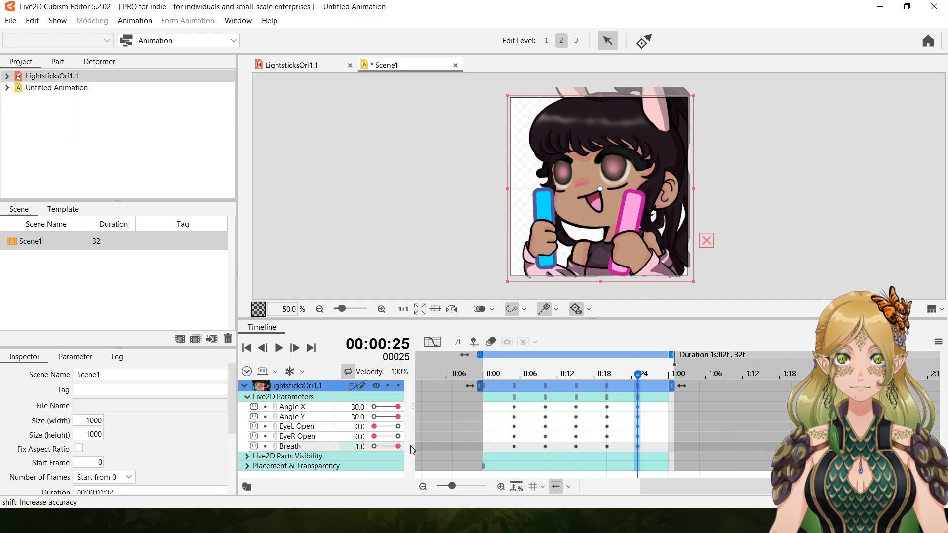
# Play back the keyed animation and inspect the pose at frame 10.
pyautogui.click(279, 348)
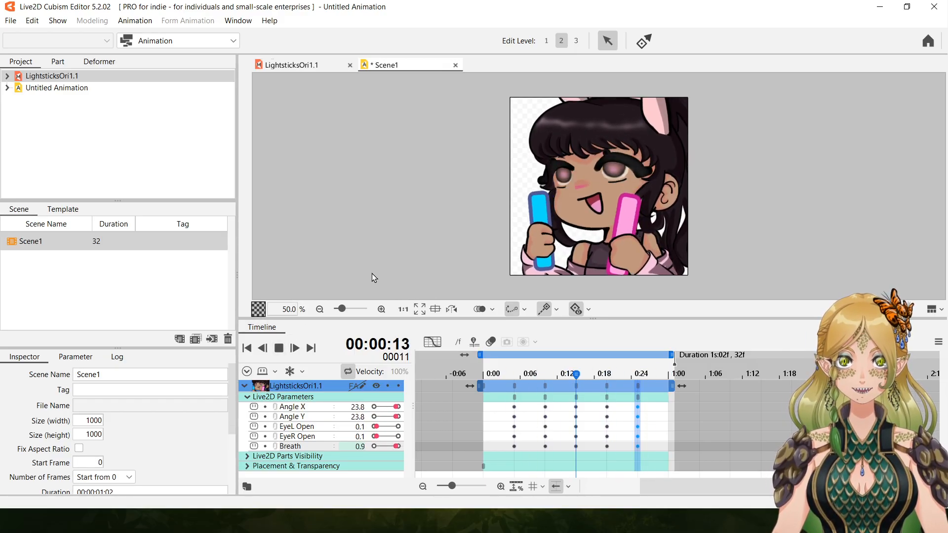
pyautogui.click(280, 348)
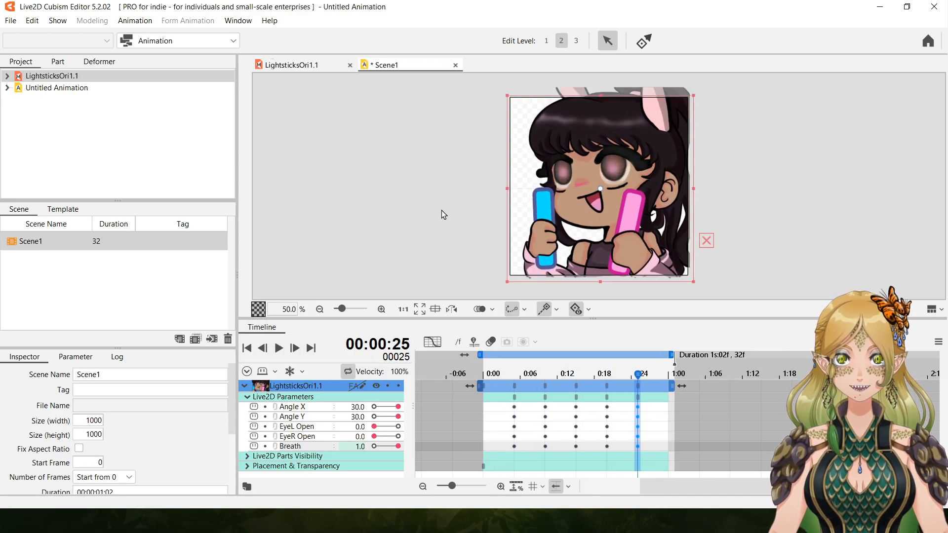
pyautogui.click(544, 386)
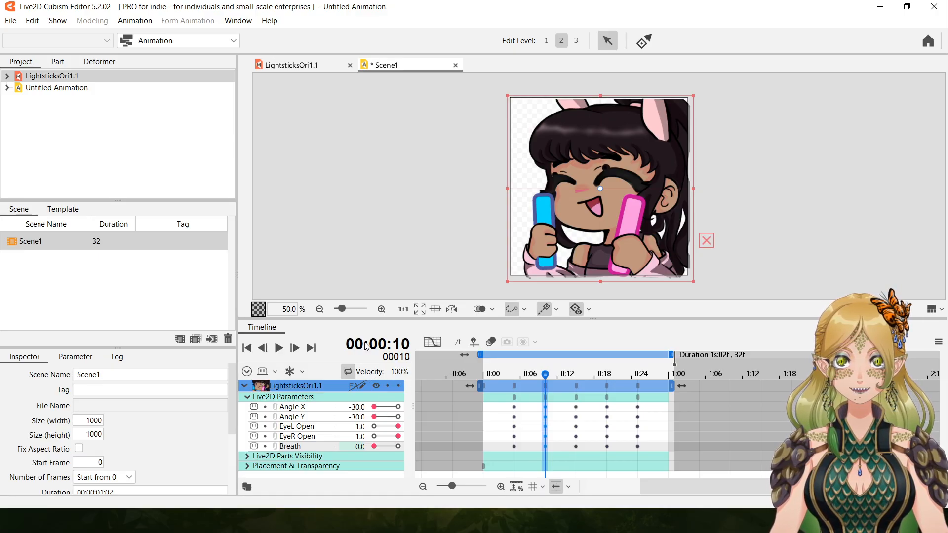
pyautogui.click(281, 351)
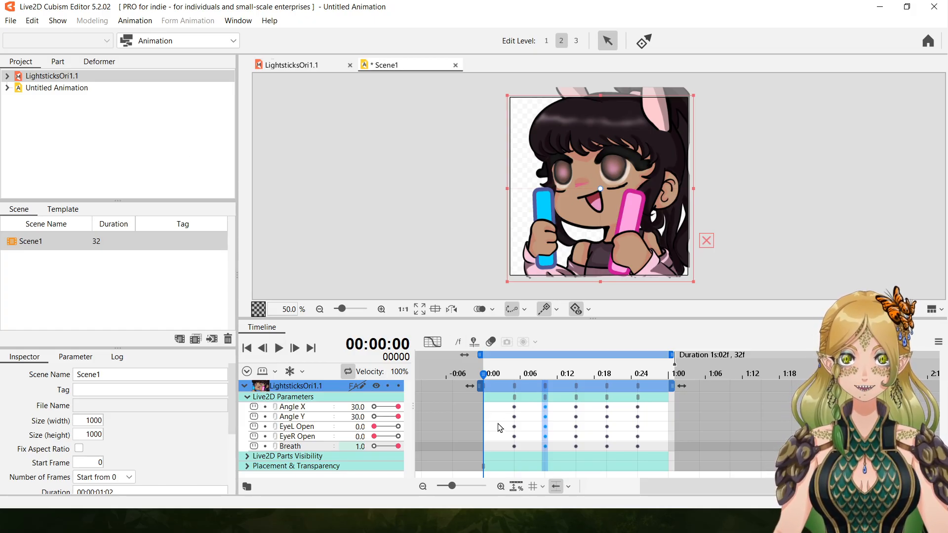
# Set EyeL Open and EyeR Open to 0 at frame 10 and play back the animation.
pyautogui.click(547, 386)
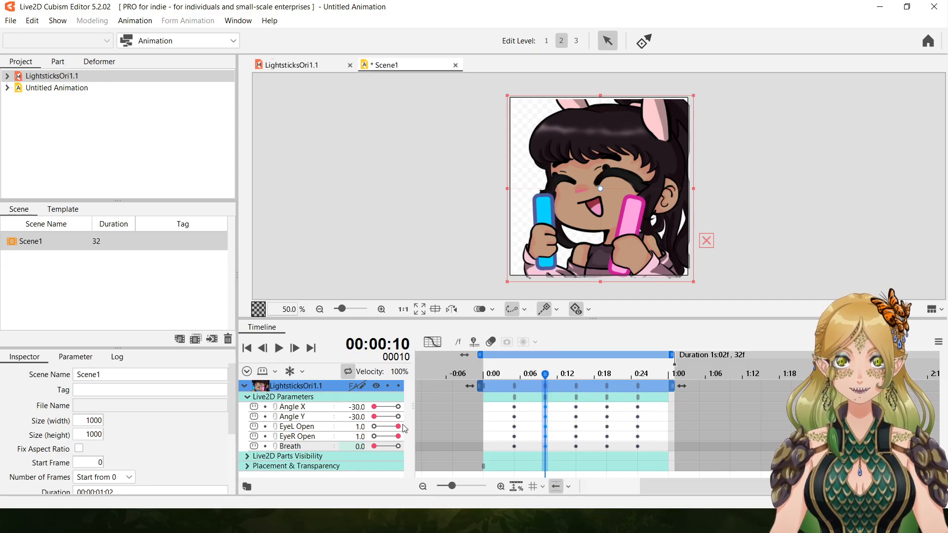
pyautogui.moveTo(399, 431); pyautogui.dragTo(359, 436)
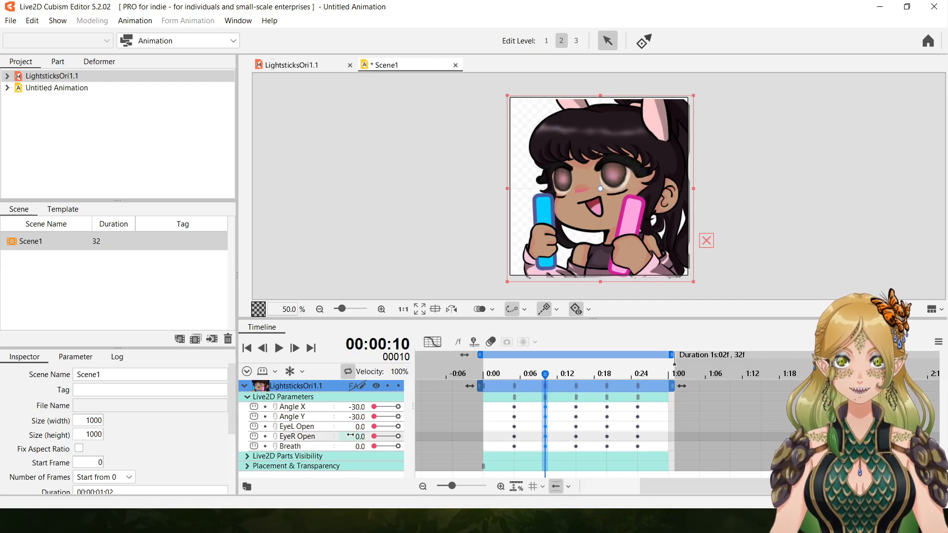
pyautogui.click(279, 348)
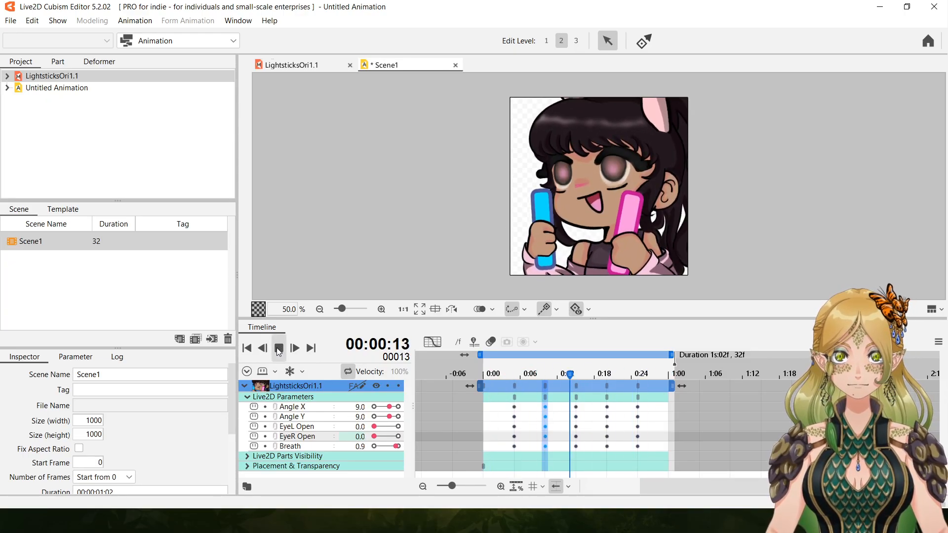
pyautogui.click(278, 348)
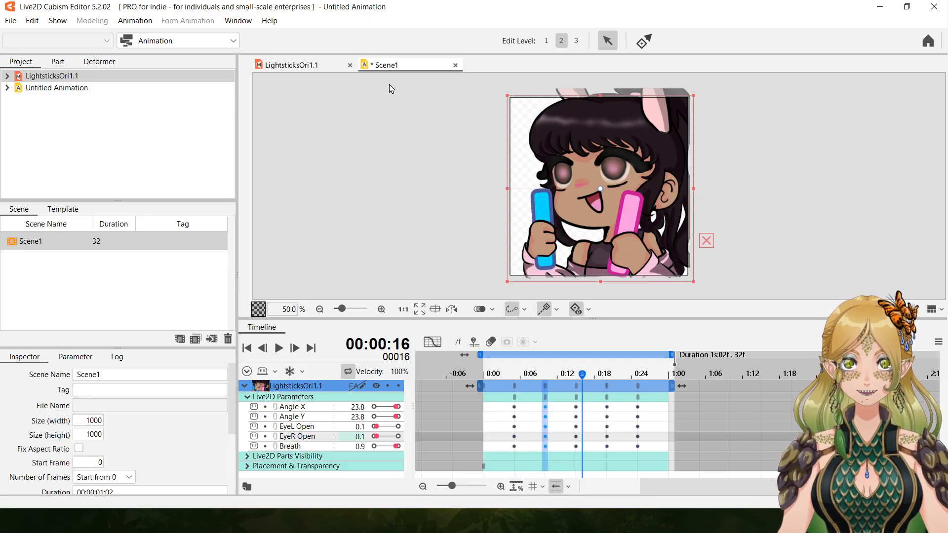
# Return to the LightsticksOri1.1 model and clear the EarR selection.
pyautogui.click(306, 67)
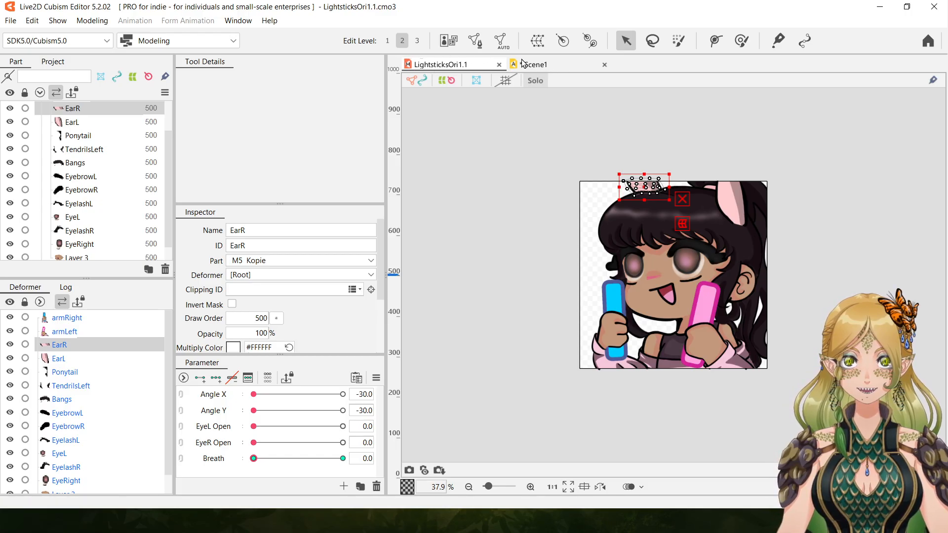
pyautogui.click(541, 65)
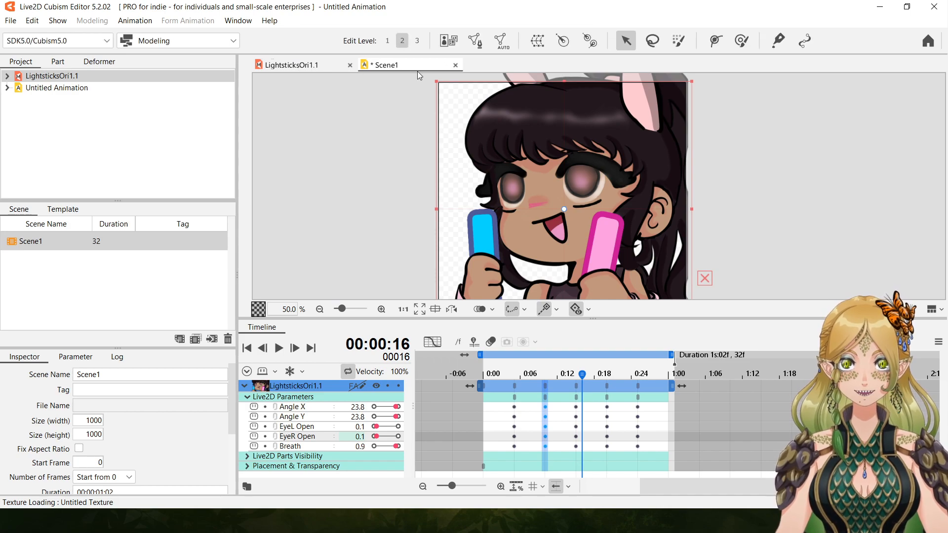
pyautogui.click(301, 69)
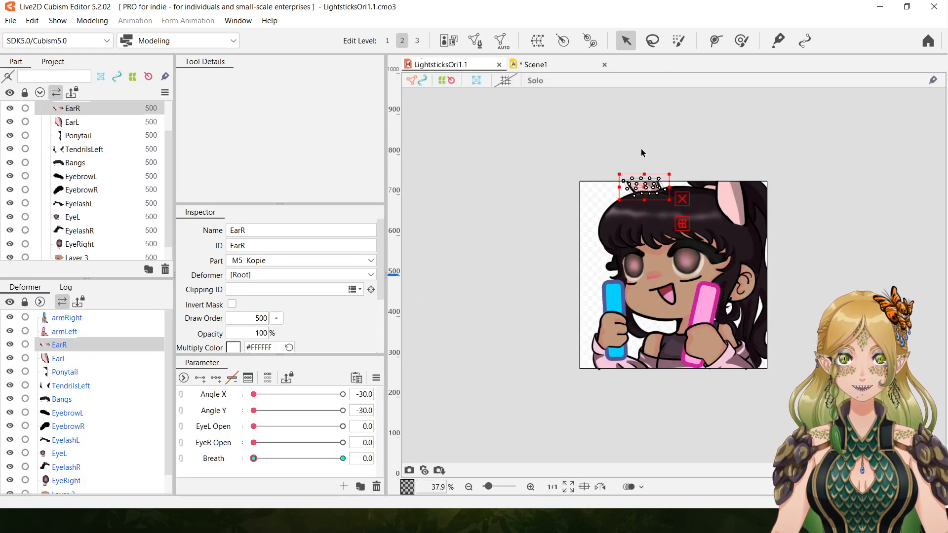
pyautogui.click(531, 486)
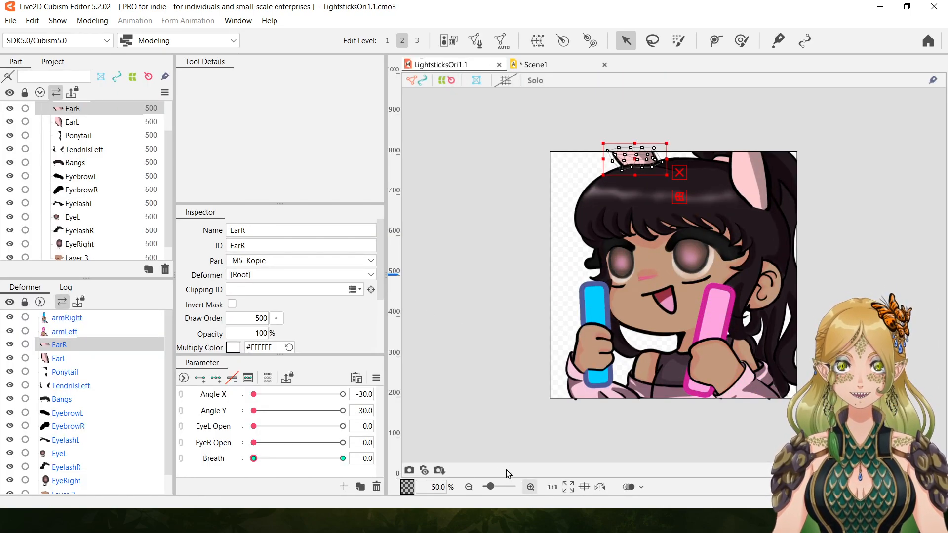
pyautogui.click(530, 486)
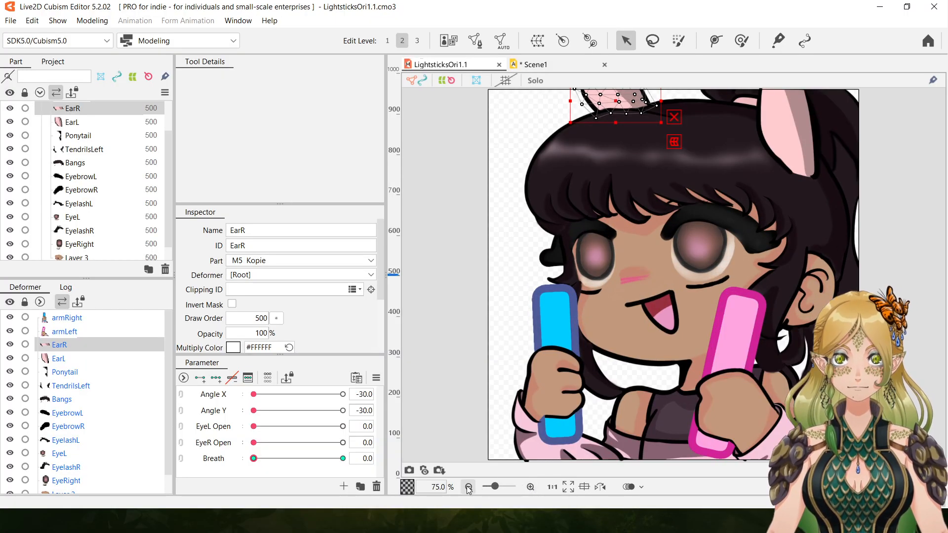
pyautogui.click(468, 486)
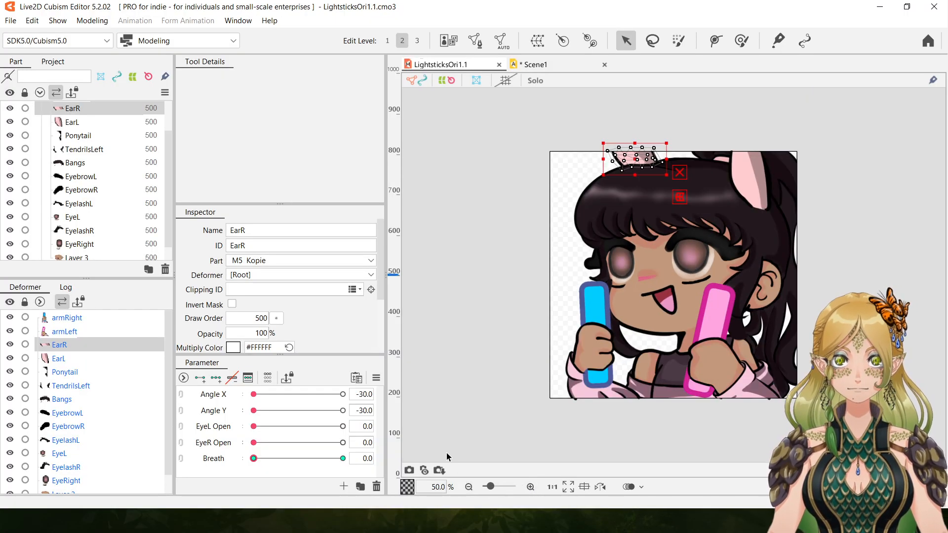
pyautogui.click(530, 487)
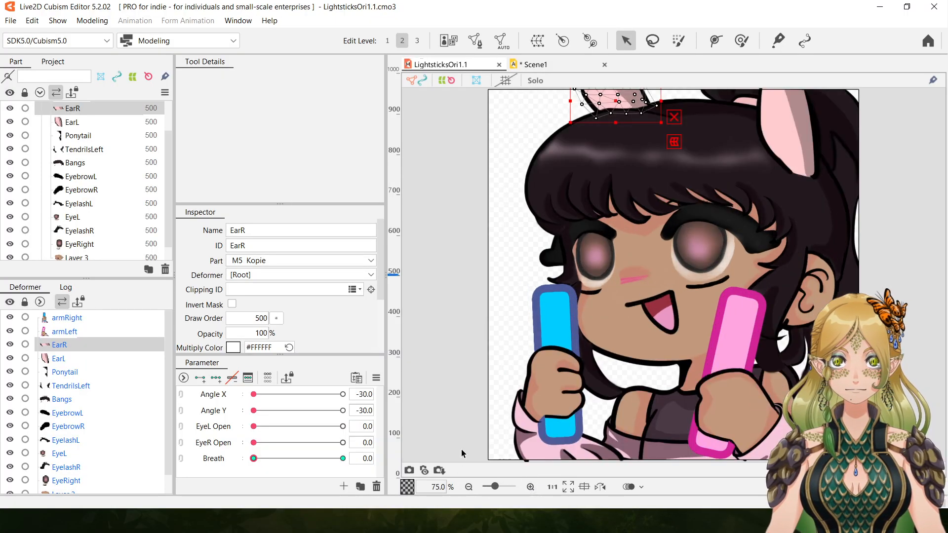
pyautogui.click(908, 249)
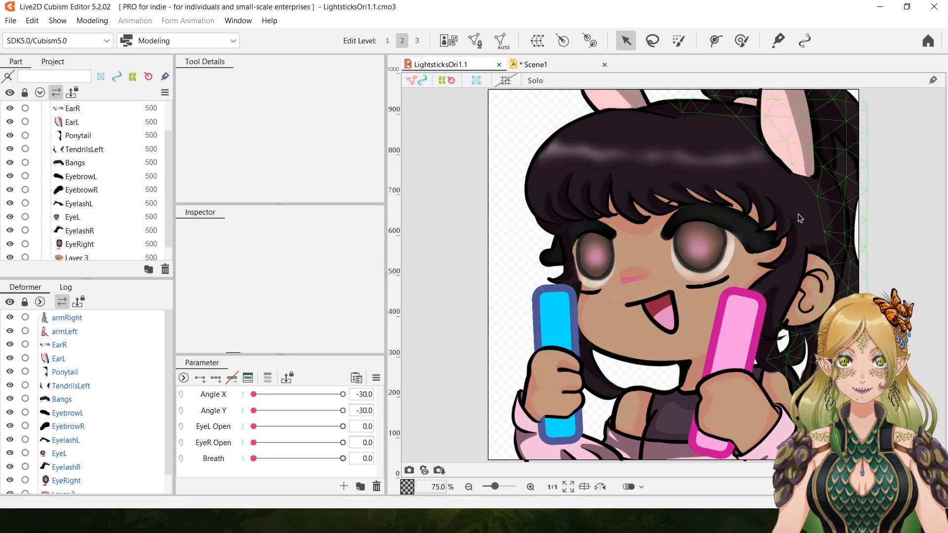
# At Angle X 30, rotate armRight further outward and shift it slightly outward and down, and test the swing between -30 and 30.
pyautogui.click(543, 416)
pyautogui.moveTo(253, 394); pyautogui.dragTo(346, 398)
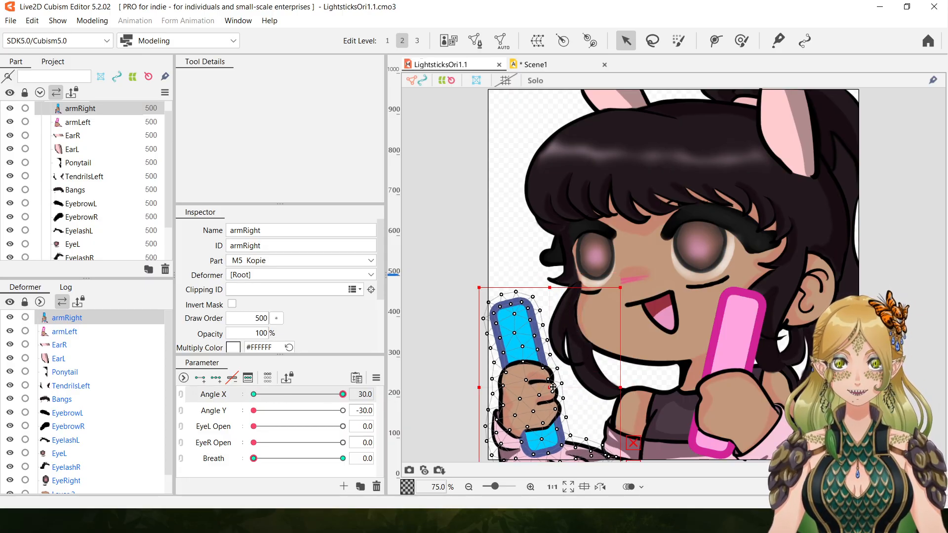
pyautogui.click(468, 486)
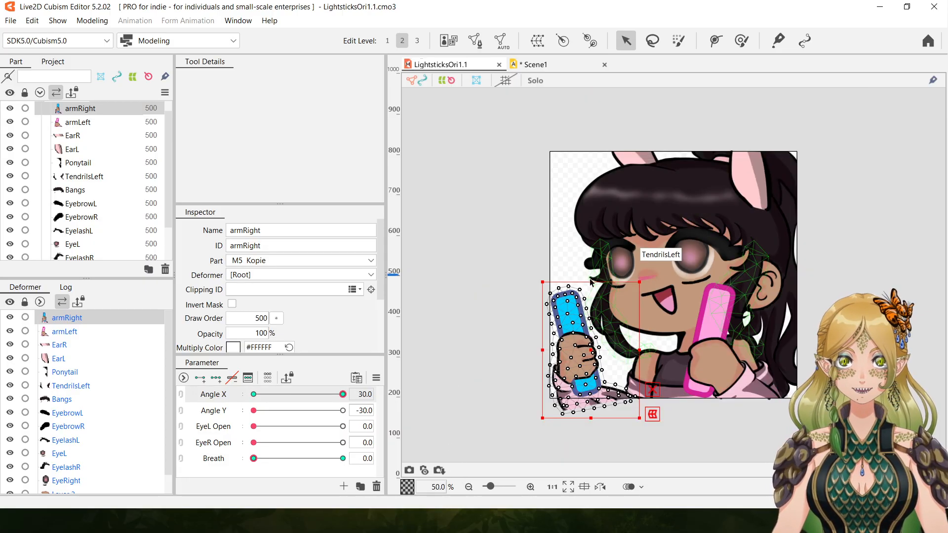
pyautogui.moveTo(537, 277); pyautogui.dragTo(530, 281)
pyautogui.moveTo(589, 349); pyautogui.dragTo(585, 352)
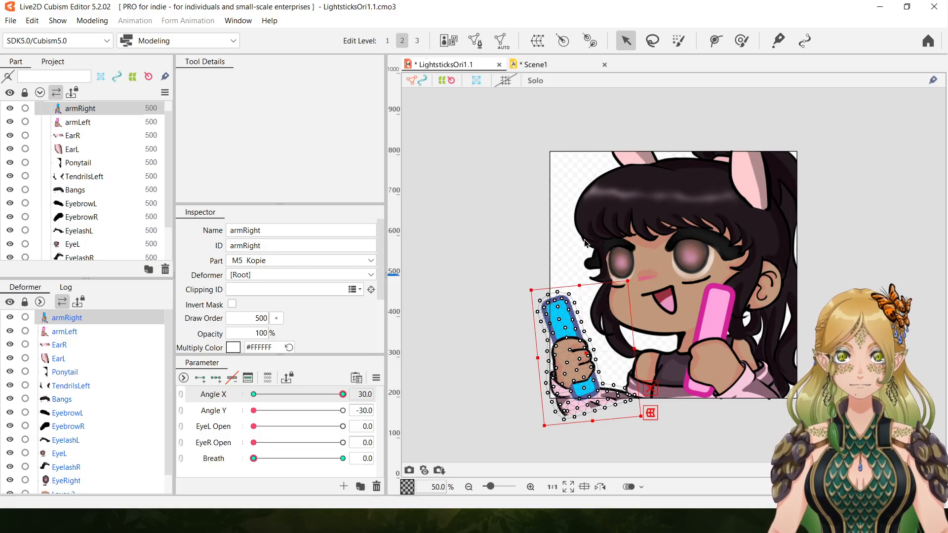
pyautogui.moveTo(343, 394); pyautogui.dragTo(191, 393)
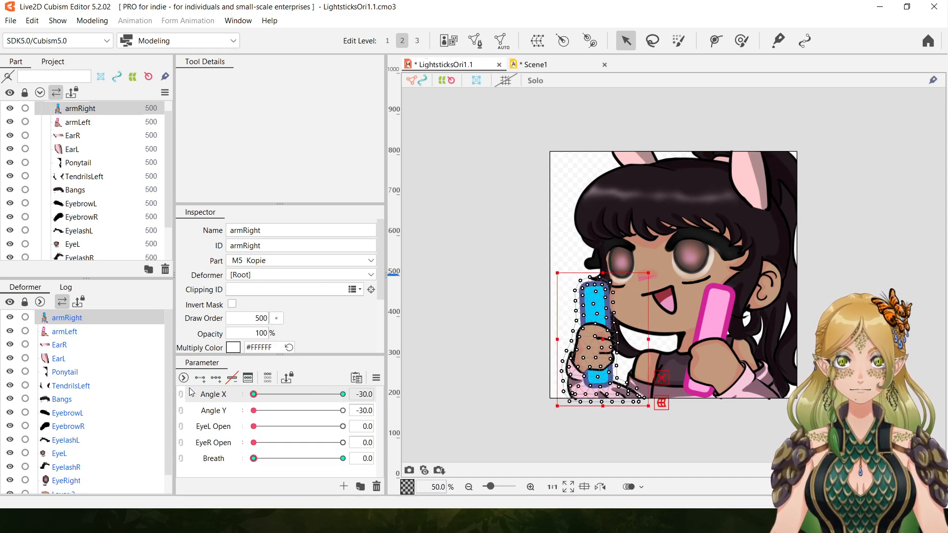
pyautogui.moveTo(305, 393); pyautogui.dragTo(496, 403)
pyautogui.moveTo(357, 391); pyautogui.dragTo(233, 401)
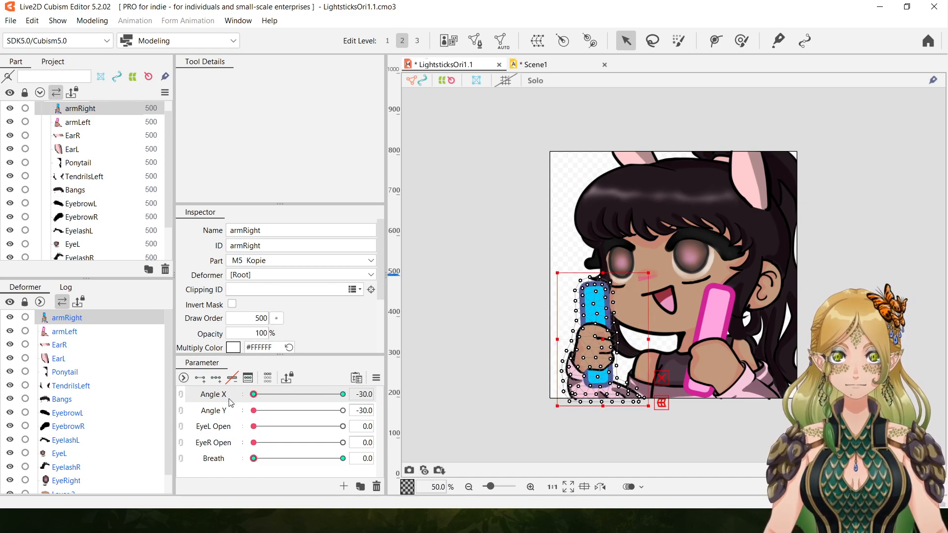
pyautogui.click(519, 435)
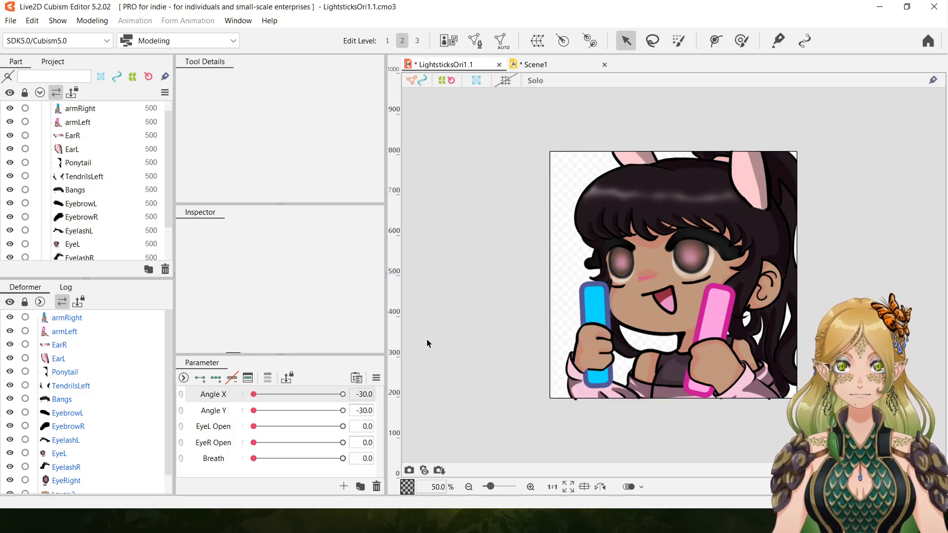
# At Angle Y 30, tilt armLeft further inward and lower it slightly, and return Angle Y to -30.
pyautogui.click(735, 377)
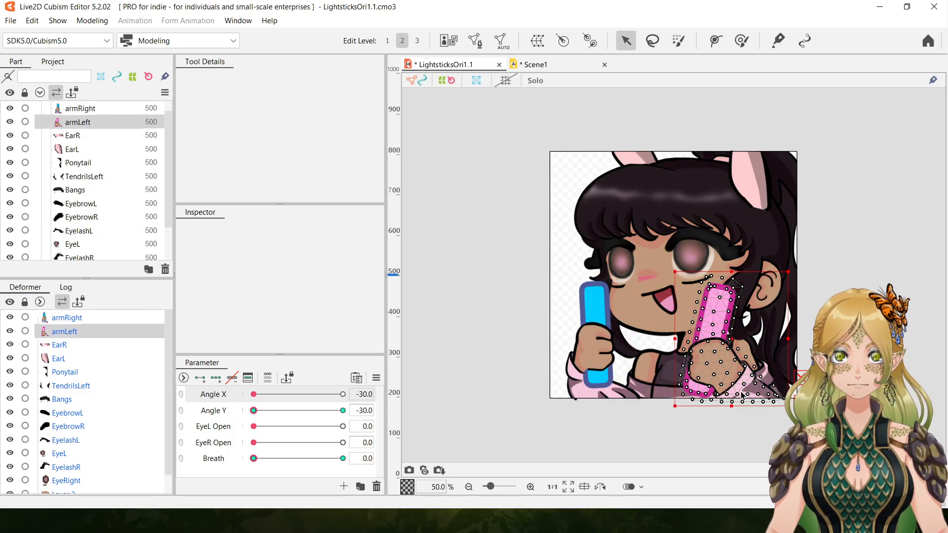
pyautogui.click(253, 411)
pyautogui.moveTo(252, 411); pyautogui.dragTo(427, 417)
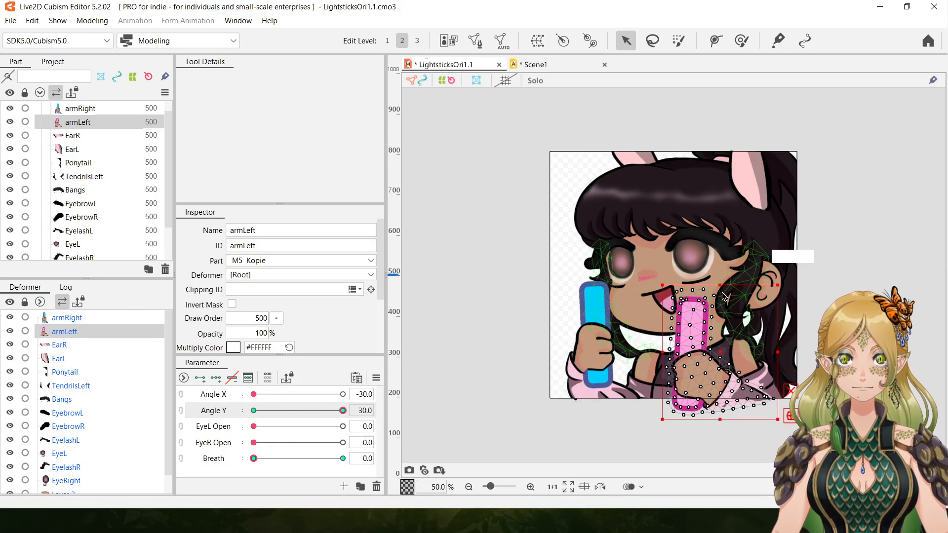
pyautogui.moveTo(717, 352); pyautogui.dragTo(711, 356)
pyautogui.moveTo(651, 284); pyautogui.dragTo(640, 299)
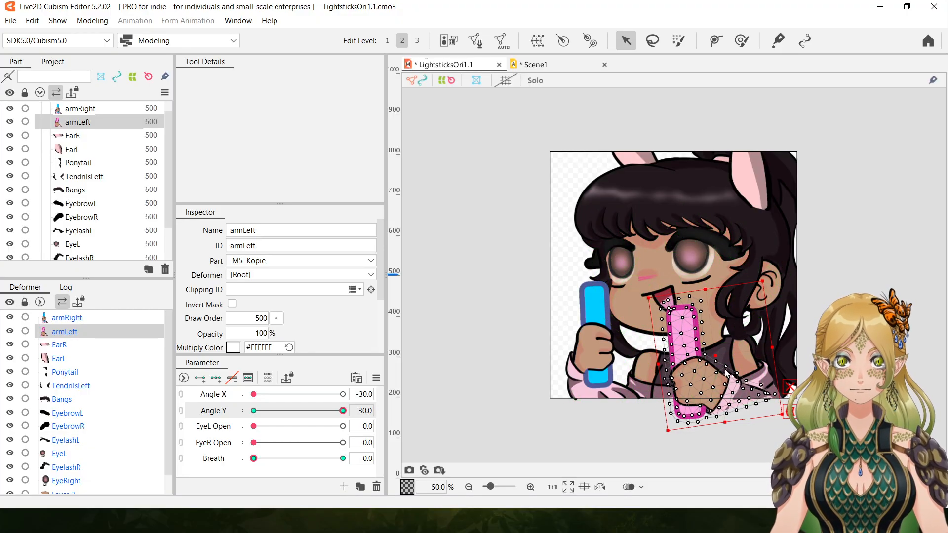
pyautogui.moveTo(715, 356); pyautogui.dragTo(715, 359)
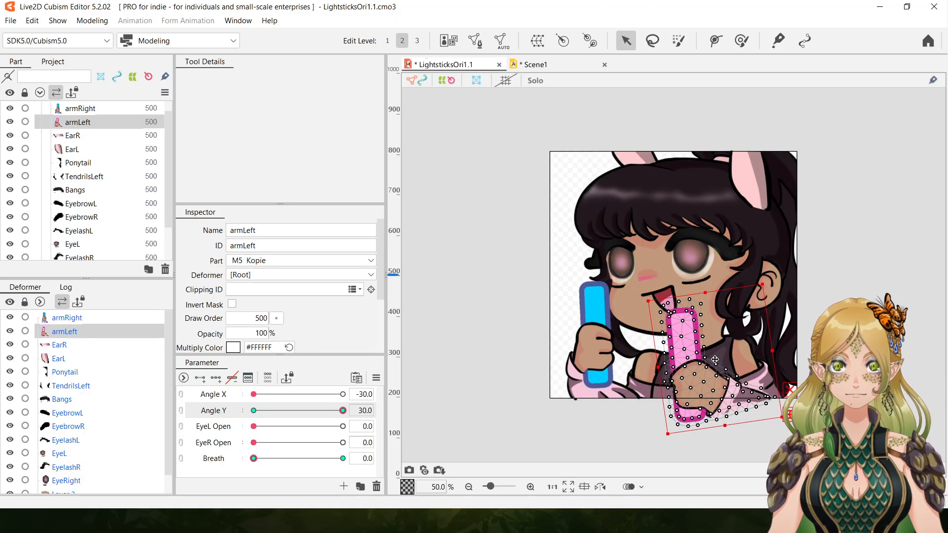
pyautogui.moveTo(342, 410); pyautogui.dragTo(197, 419)
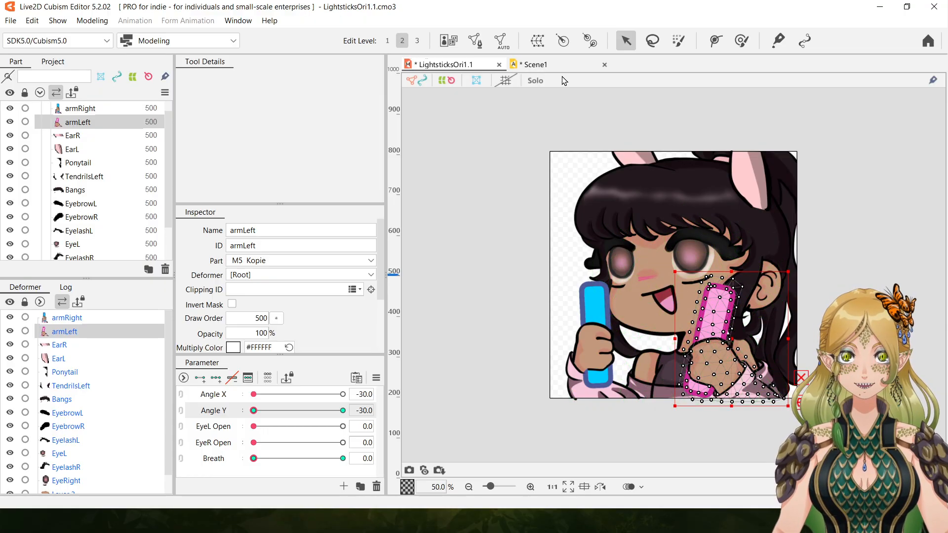
# Play back Scene1 at 25% zoom to review the wider arm swing.
pyautogui.click(535, 64)
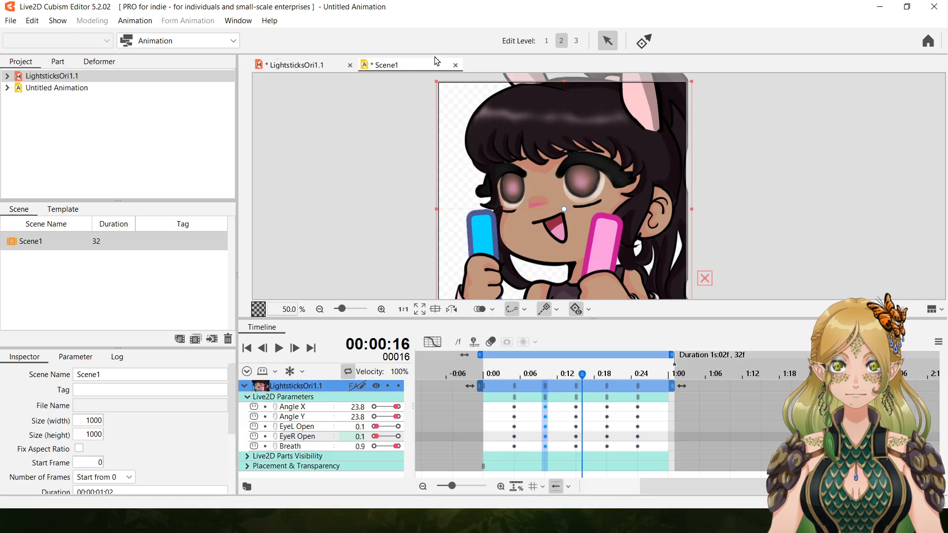
pyautogui.click(279, 348)
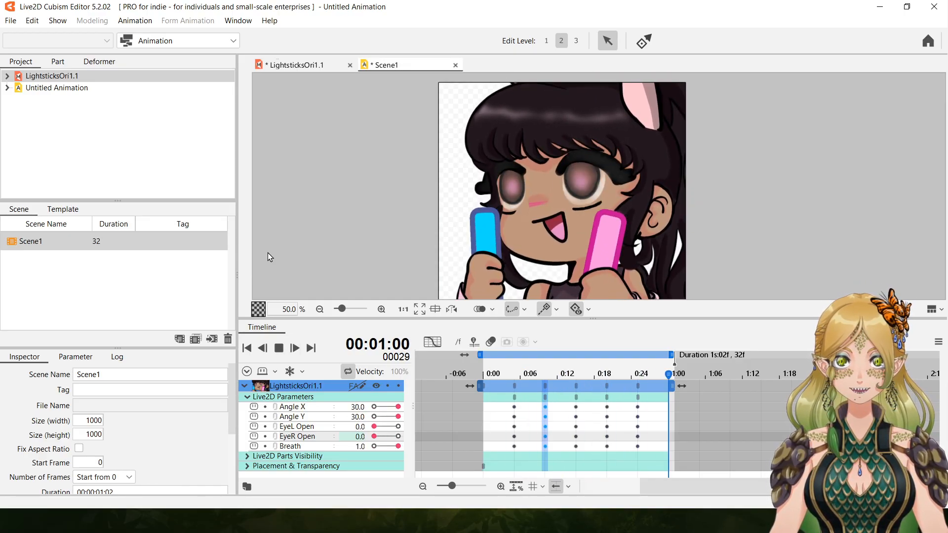
pyautogui.click(320, 309)
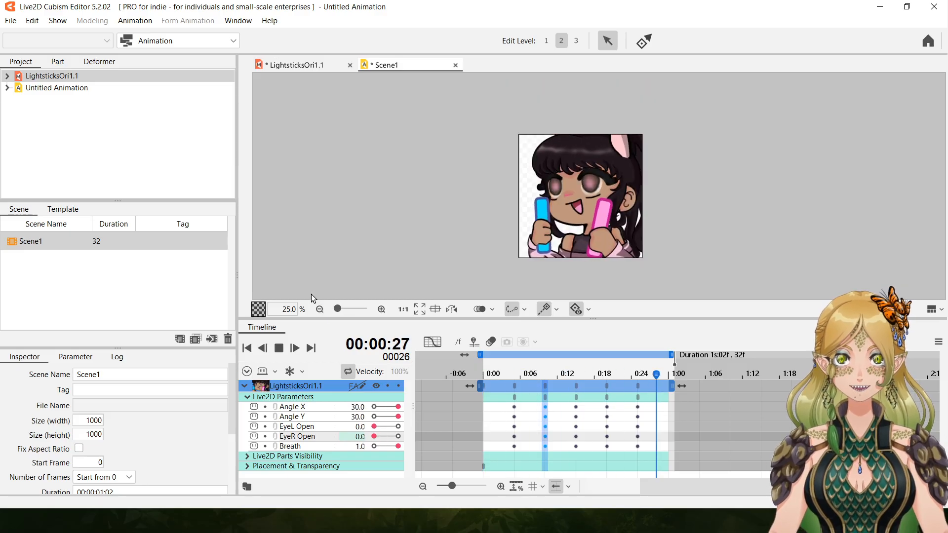
pyautogui.press('space')
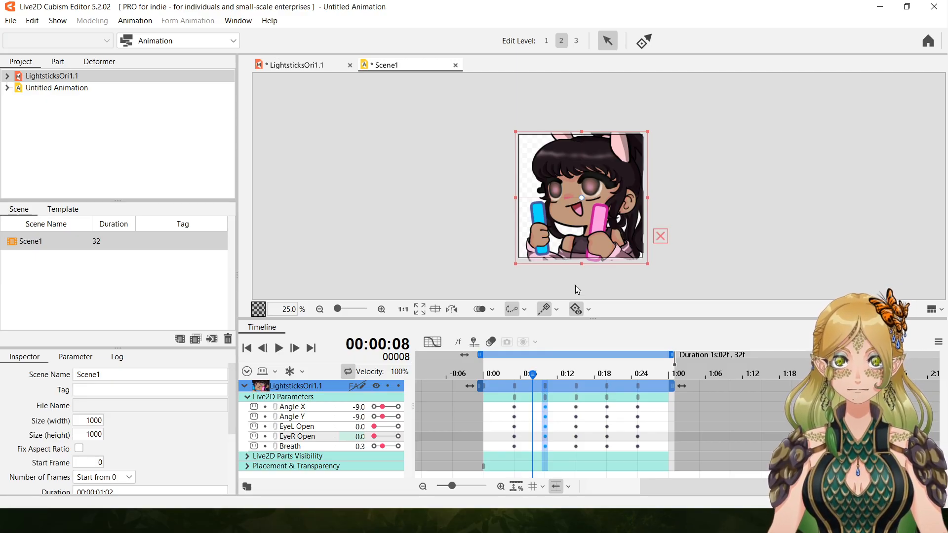
# Delete the keyframes at frame 10 and play back the animation.
pyautogui.rightClick(548, 388)
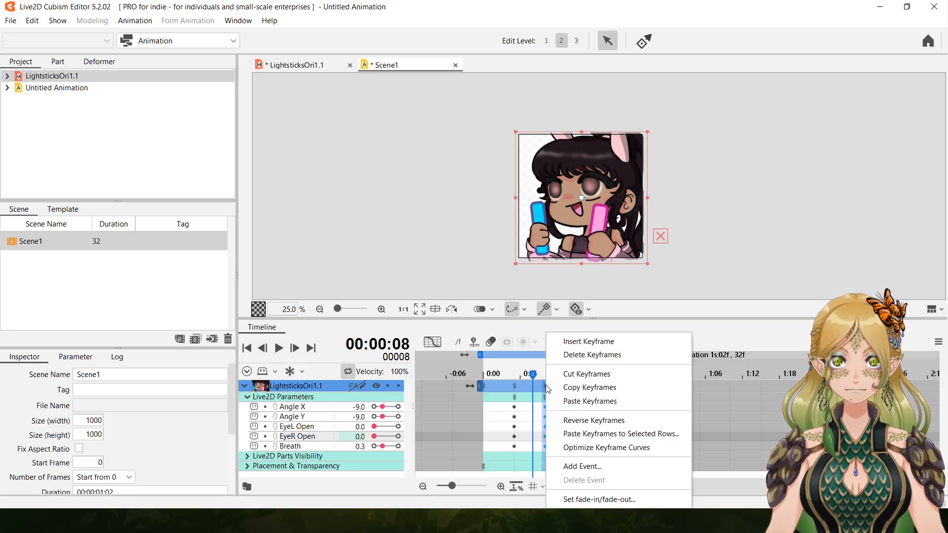
pyautogui.click(590, 357)
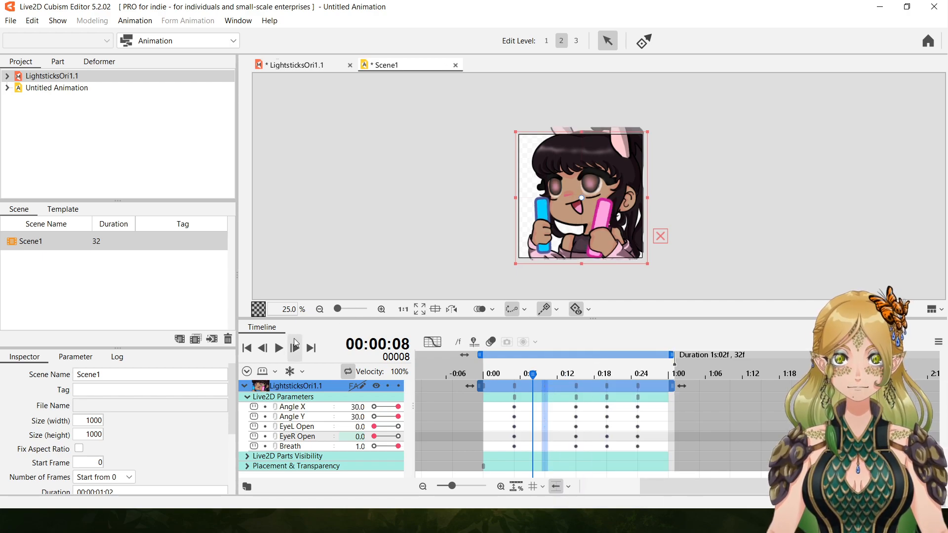
pyautogui.click(277, 352)
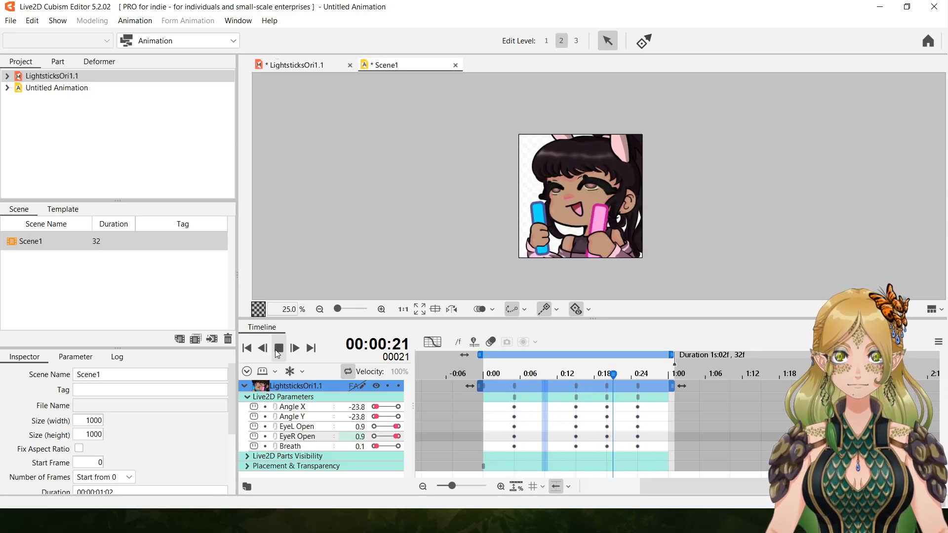
pyautogui.click(278, 350)
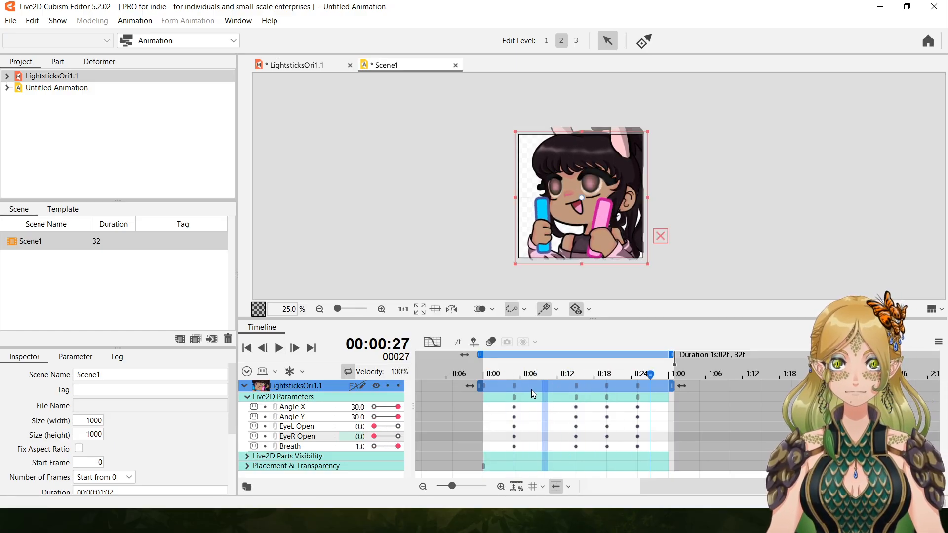
# Inspect the keyed poses at frames 5, 15, 20 and 25.
pyautogui.click(514, 394)
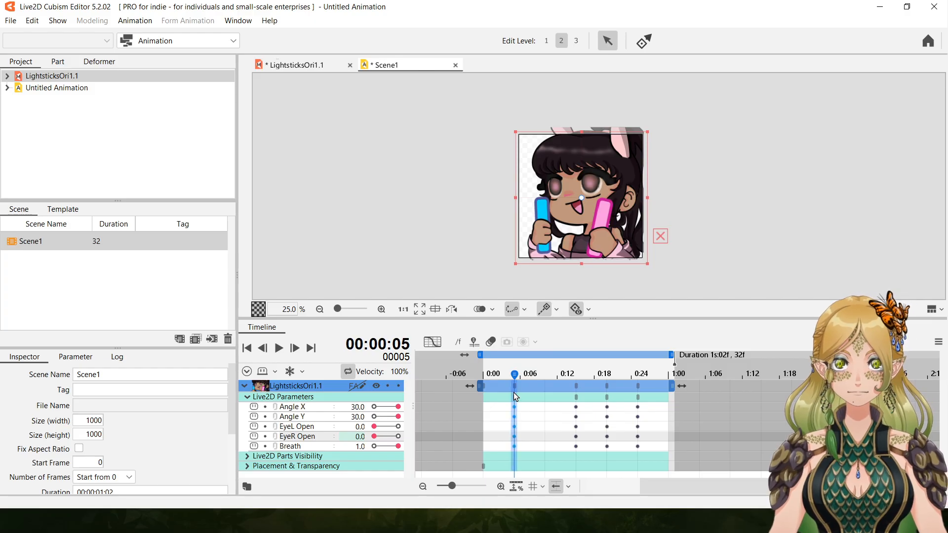
pyautogui.click(576, 400)
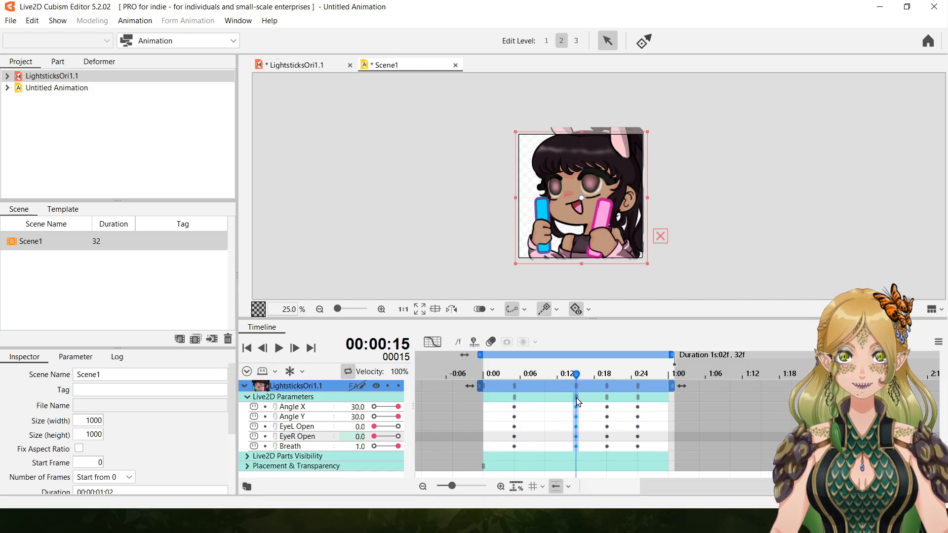
pyautogui.click(608, 400)
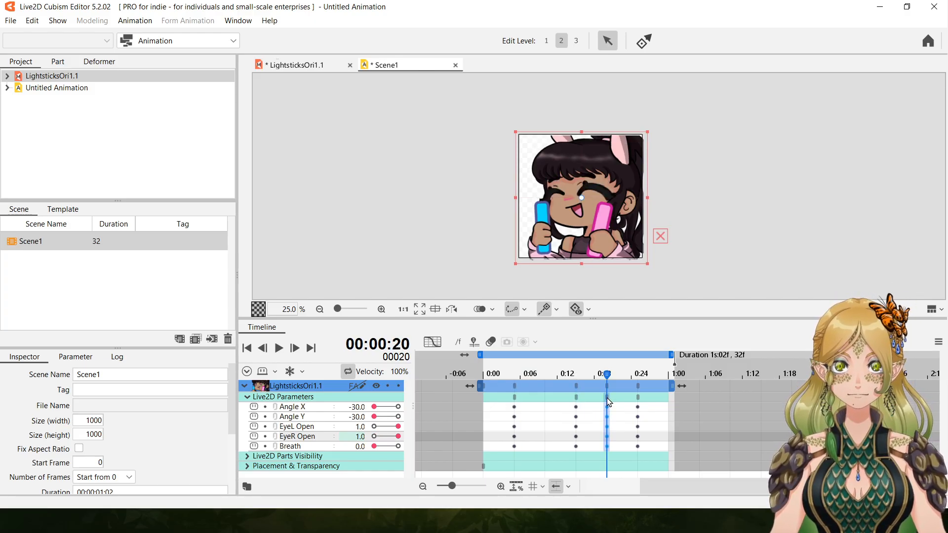
pyautogui.click(638, 407)
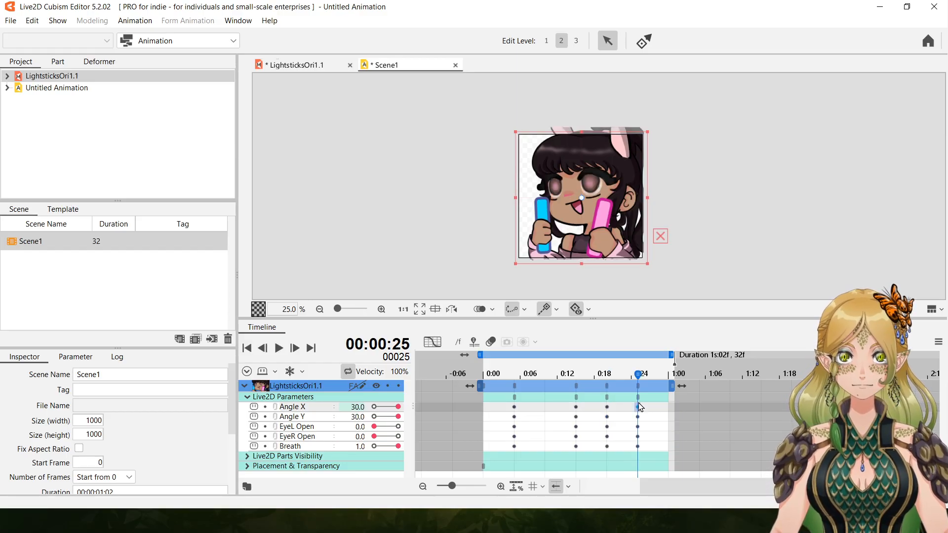
# Delete the keyframes at frame 15 and play back the animation.
pyautogui.rightClick(577, 406)
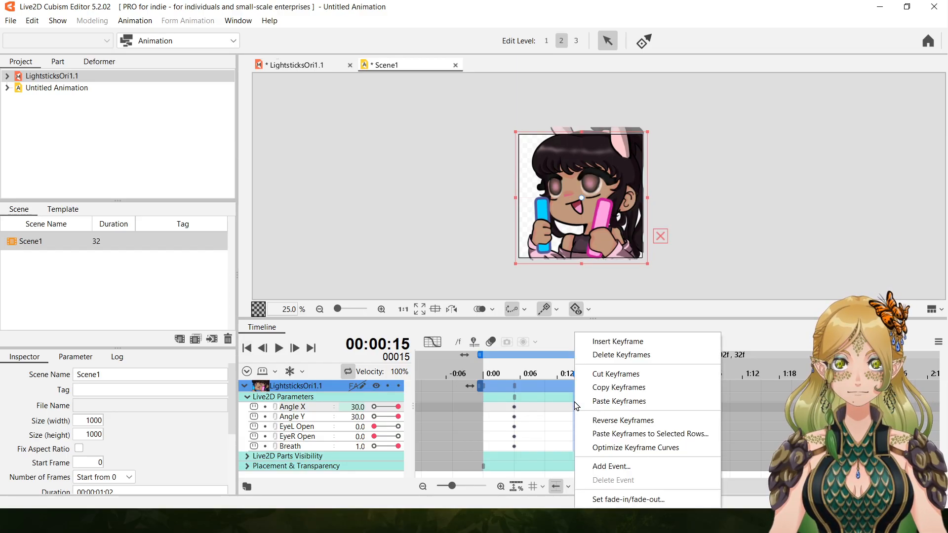
pyautogui.click(624, 355)
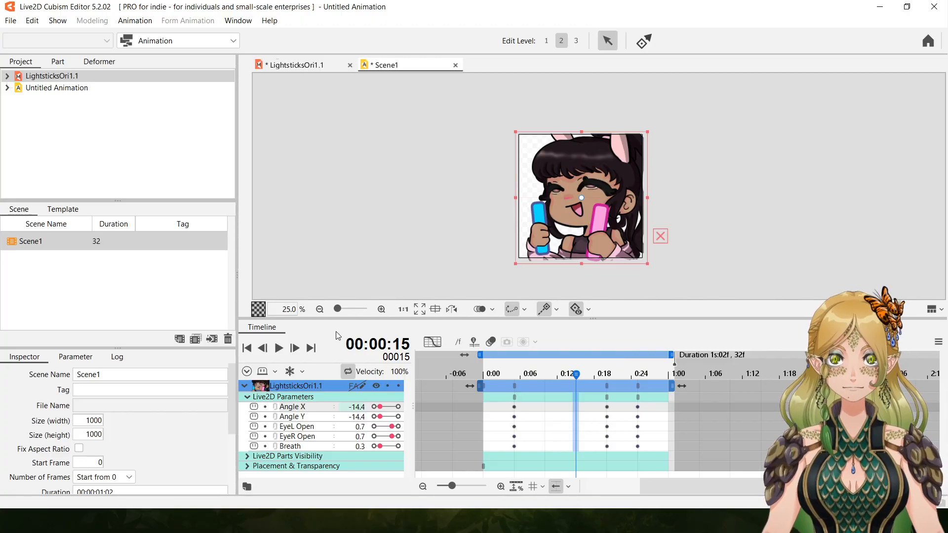
pyautogui.click(278, 349)
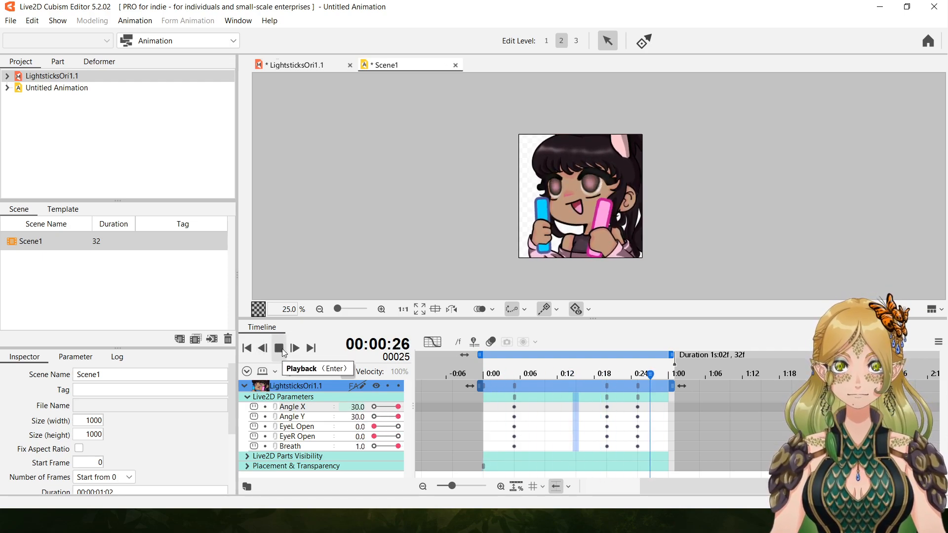
pyautogui.click(282, 349)
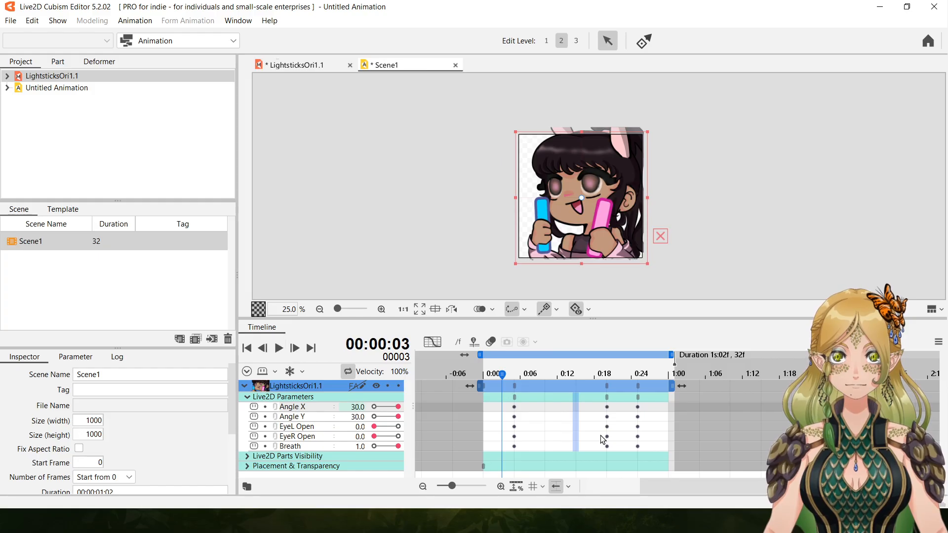
# Delete all parameter keyframes at frames 20 and 25.
pyautogui.click(611, 398)
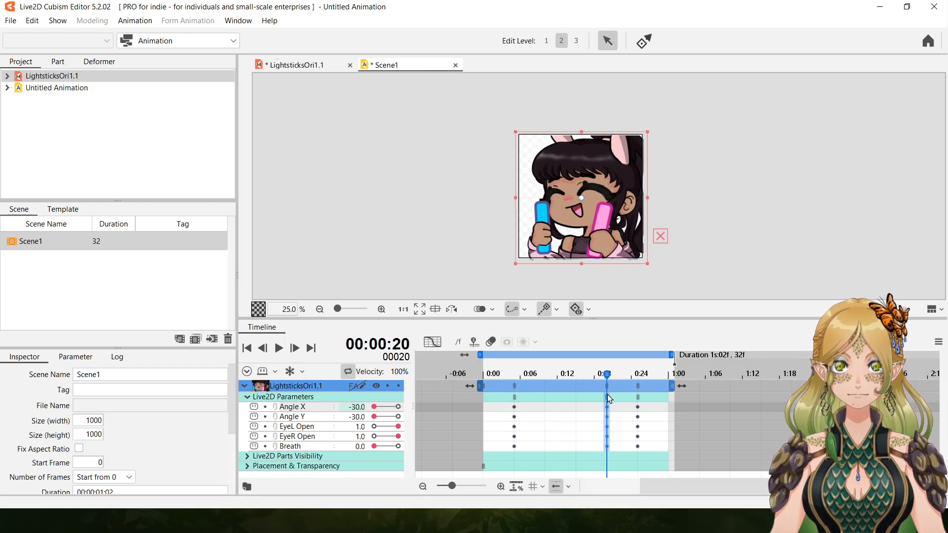
pyautogui.rightClick(611, 398)
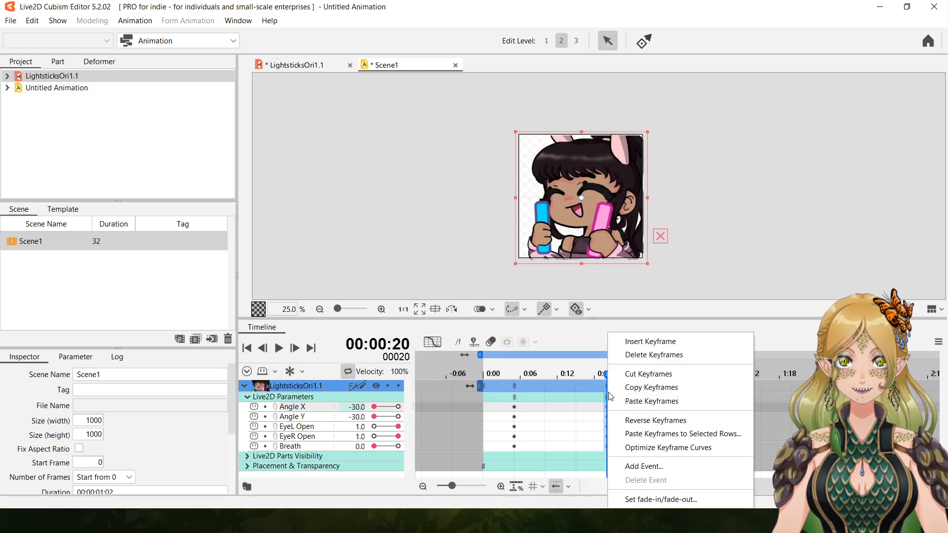
pyautogui.click(674, 357)
pyautogui.click(640, 397)
pyautogui.rightClick(640, 397)
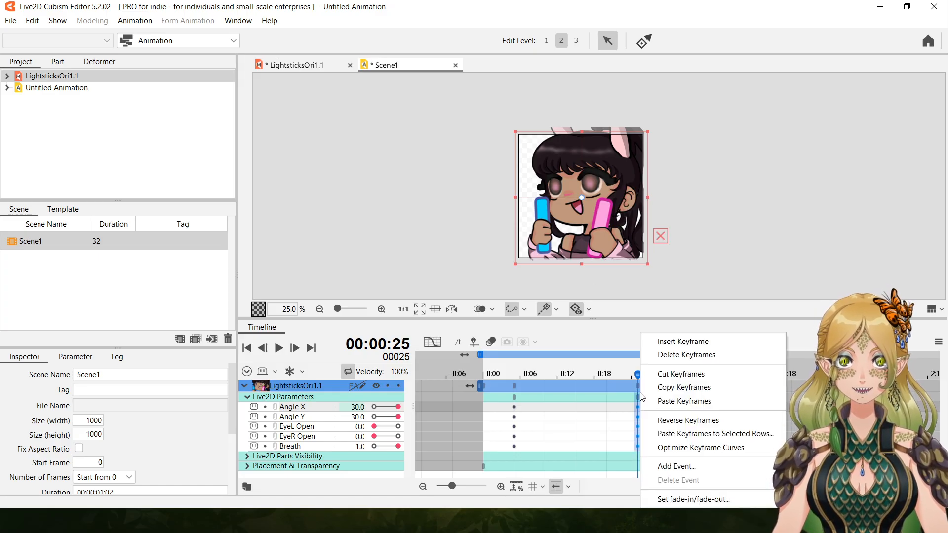
pyautogui.click(690, 357)
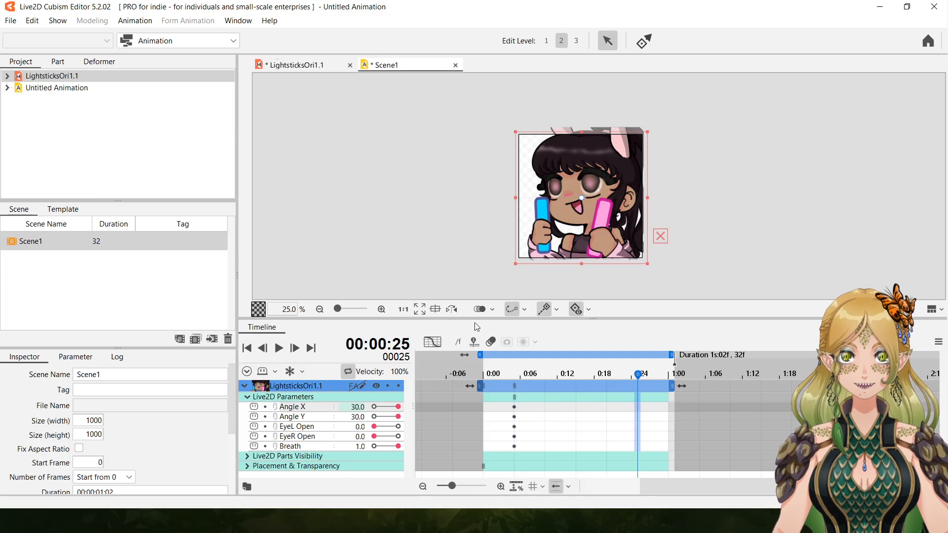
# At frame 15, key Angle X and Angle Y at -30, EyeL Open and EyeR Open at 1, and Breath at 0.
pyautogui.click(576, 385)
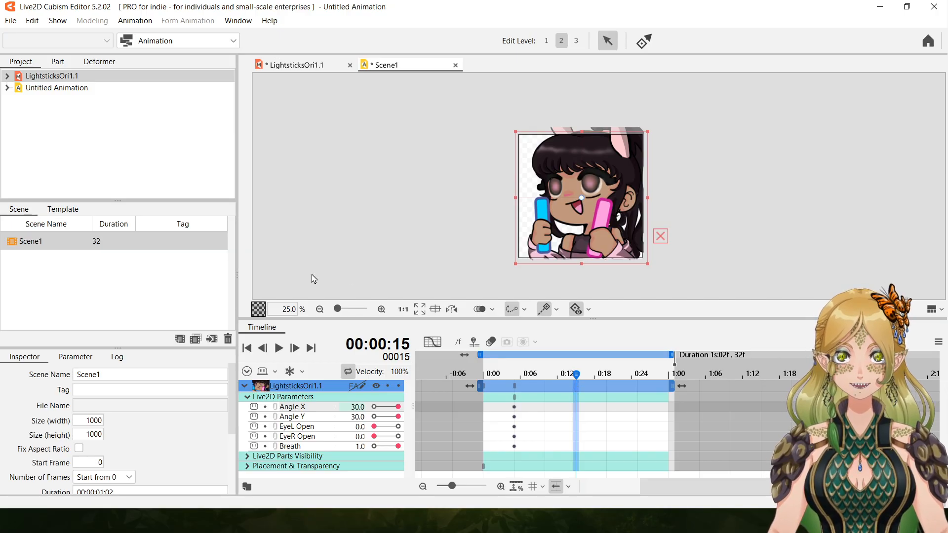
pyautogui.click(514, 385)
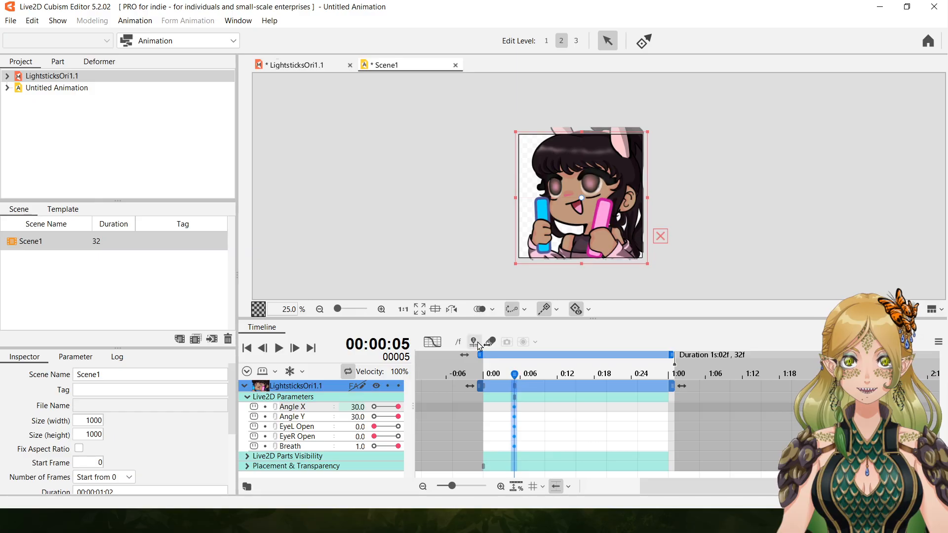
pyautogui.click(575, 388)
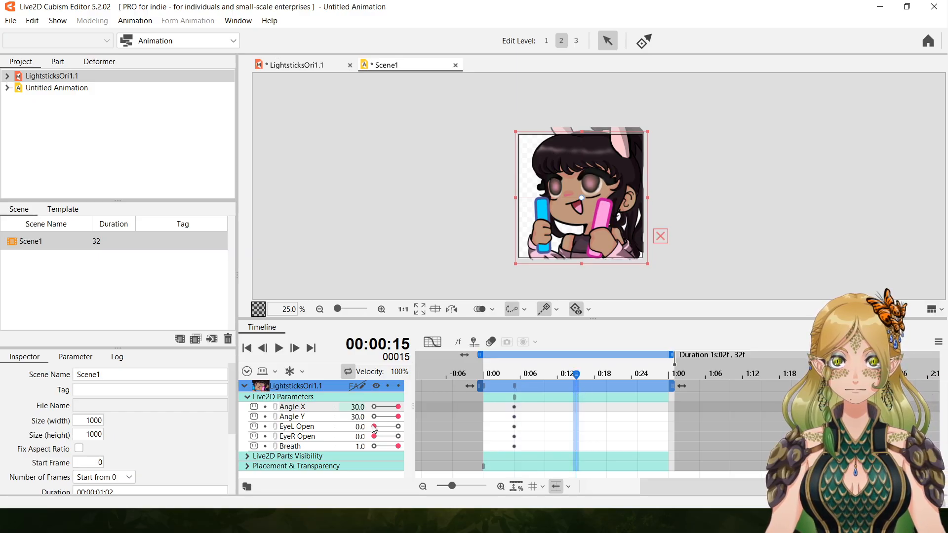
pyautogui.moveTo(375, 427)
pyautogui.mouseDown()
pyautogui.moveTo(398, 427)
pyautogui.moveTo(398, 437)
pyautogui.moveTo(374, 407)
pyautogui.moveTo(375, 417)
pyautogui.mouseUp()
pyautogui.moveTo(398, 446); pyautogui.dragTo(375, 446)
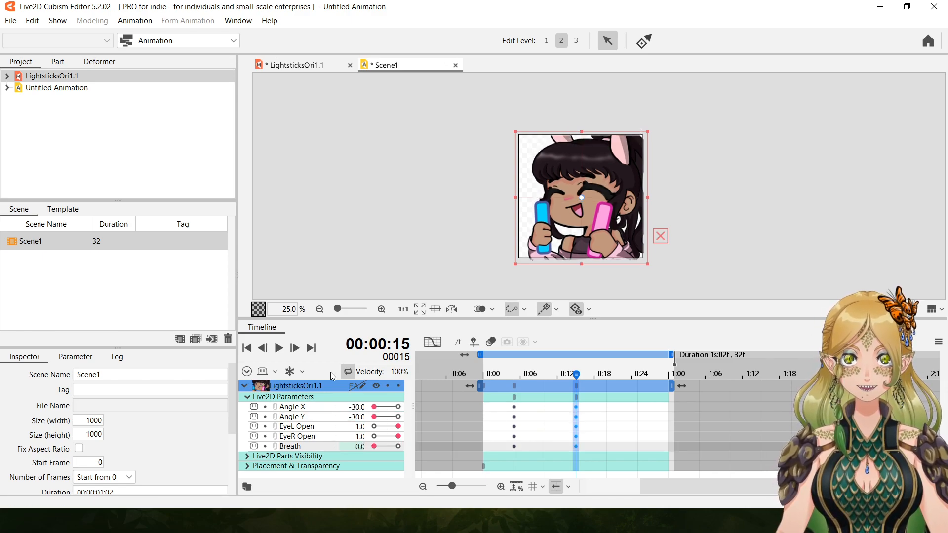
# At frame 25, key Angle X and Y at 30, both eye parameters at 0 and Breath at 1, and play back the loop.
pyautogui.click(637, 384)
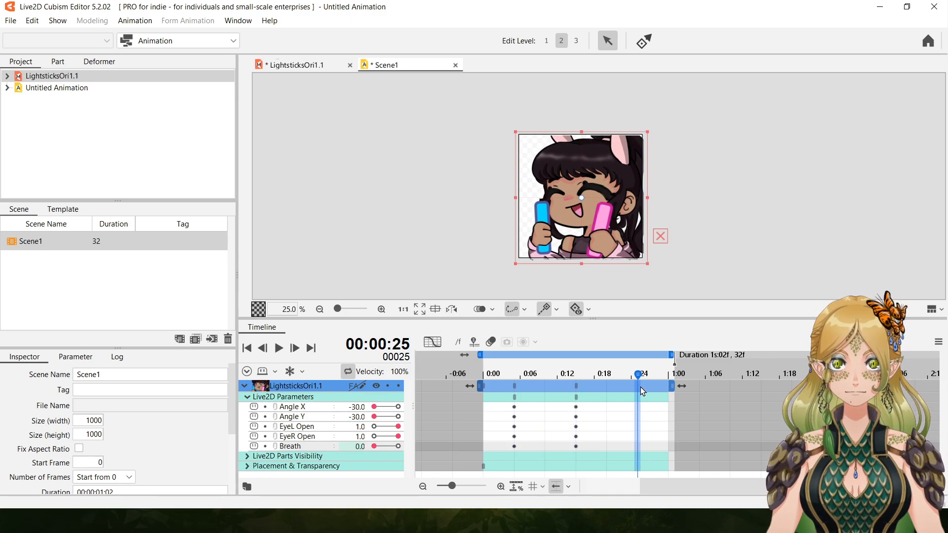
pyautogui.moveTo(376, 407); pyautogui.dragTo(398, 446)
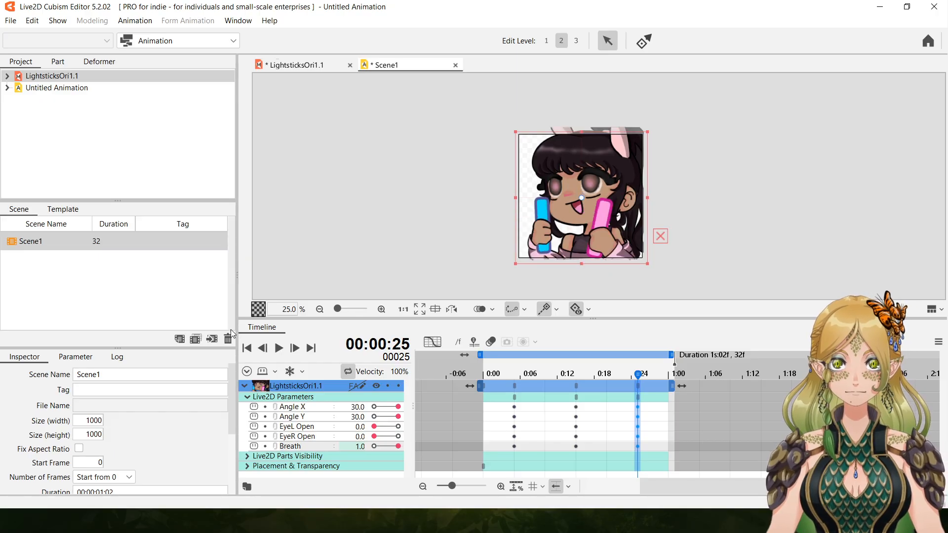
pyautogui.click(279, 349)
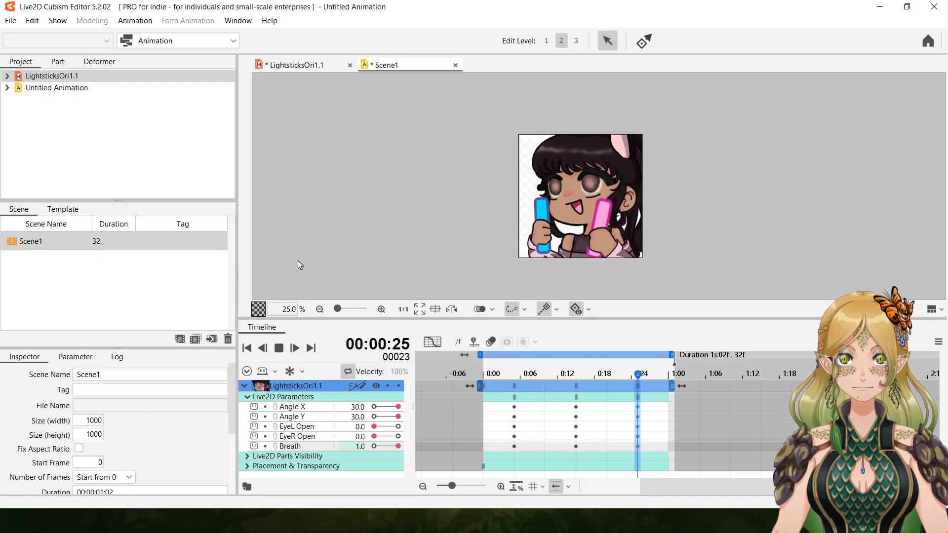
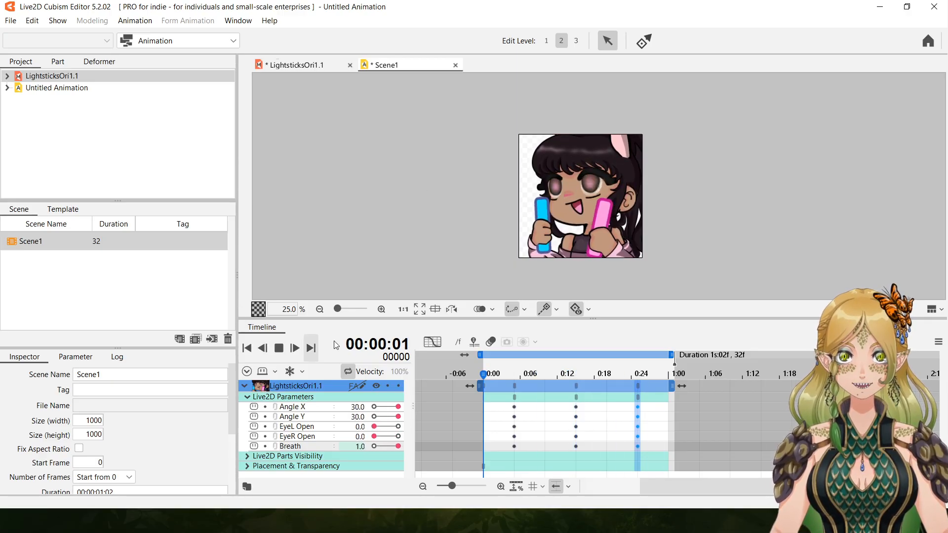
# Stop playback and compare the poses at frames 5, 10 and 25.
pyautogui.click(278, 348)
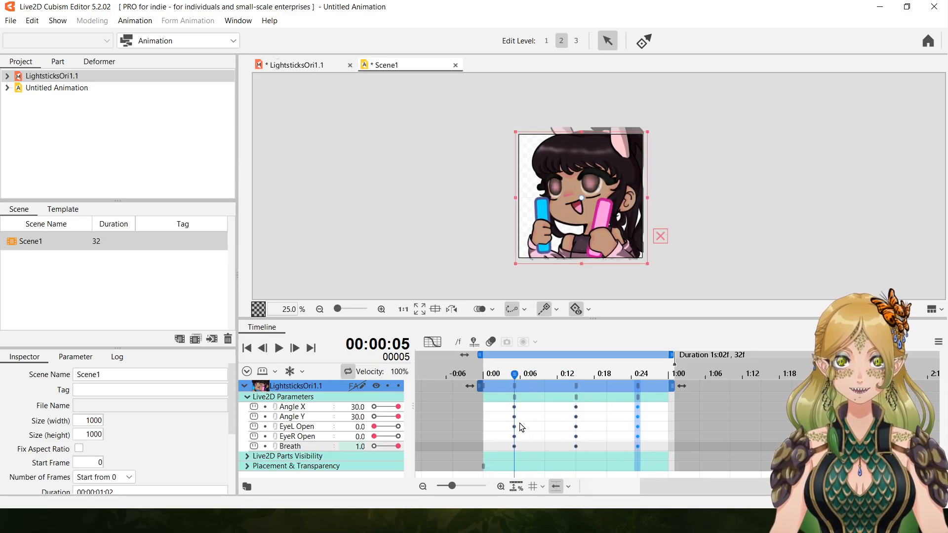
pyautogui.click(545, 385)
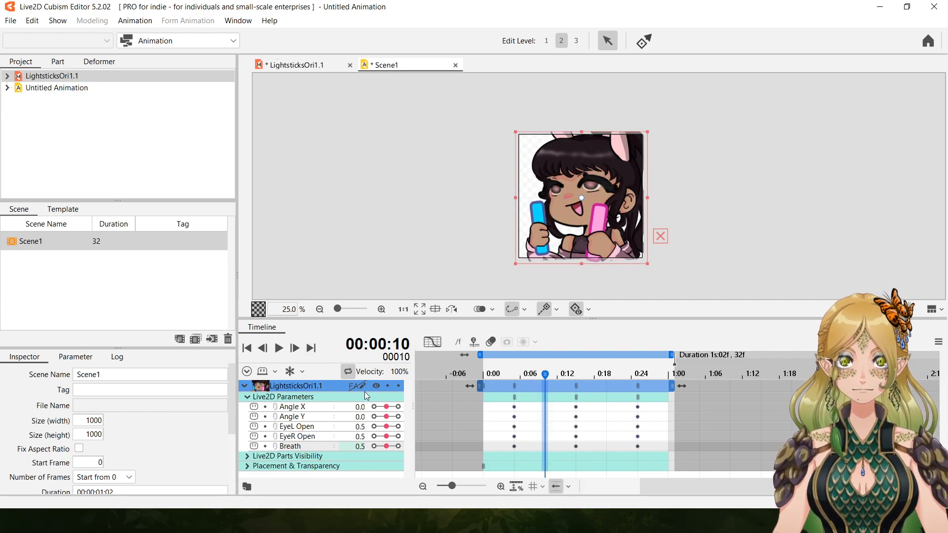
pyautogui.click(515, 396)
pyautogui.click(515, 398)
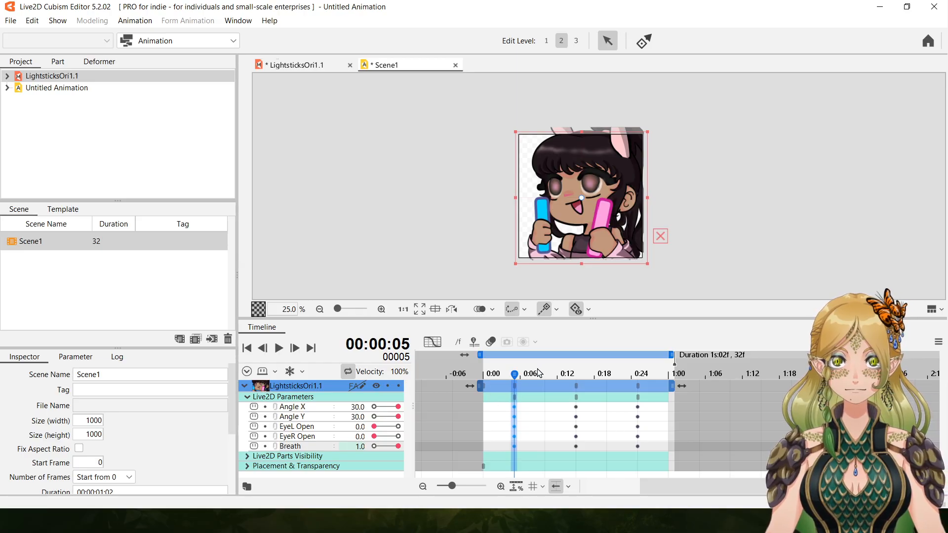
pyautogui.click(639, 398)
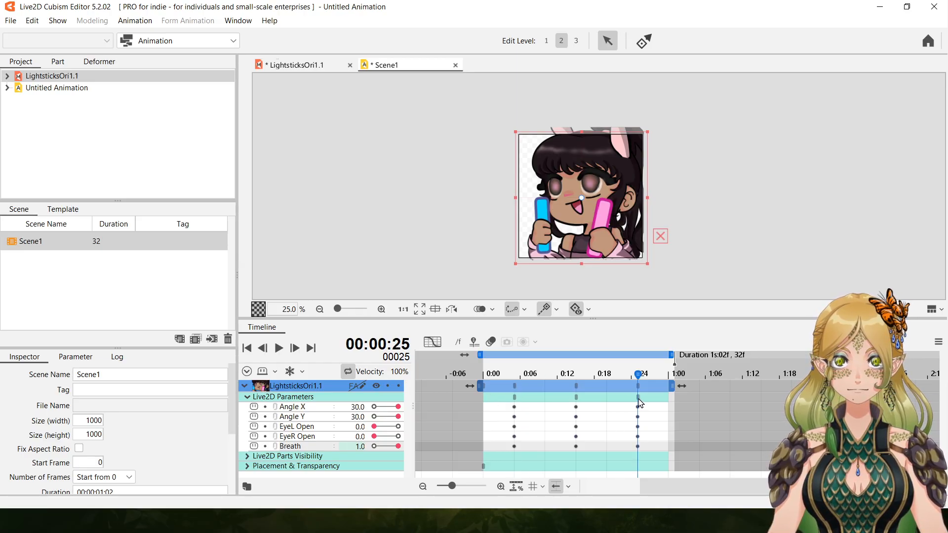
pyautogui.click(516, 398)
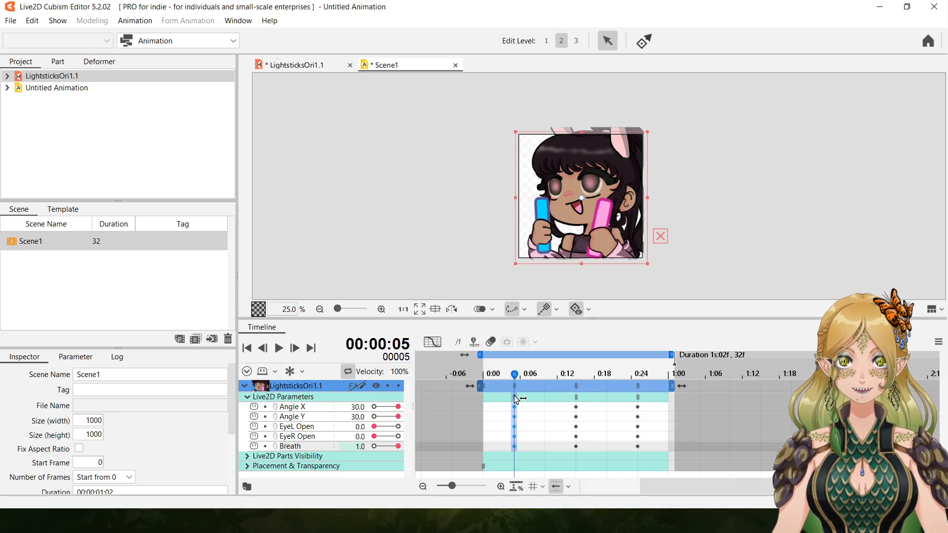
# At frame 0, key Angle X and Angle Y at -30 and play back the loop.
pyautogui.click(484, 400)
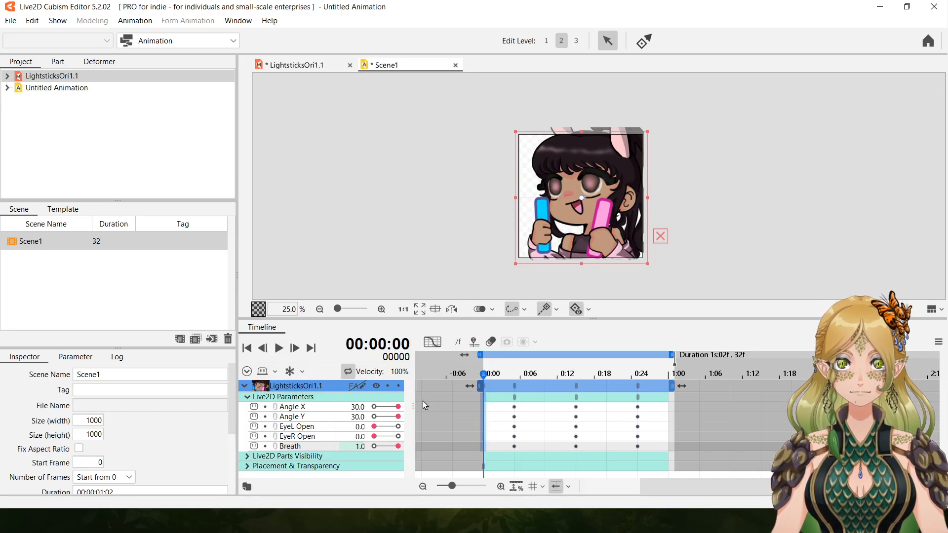
pyautogui.moveTo(396, 407); pyautogui.dragTo(341, 407)
pyautogui.moveTo(398, 417); pyautogui.dragTo(373, 417)
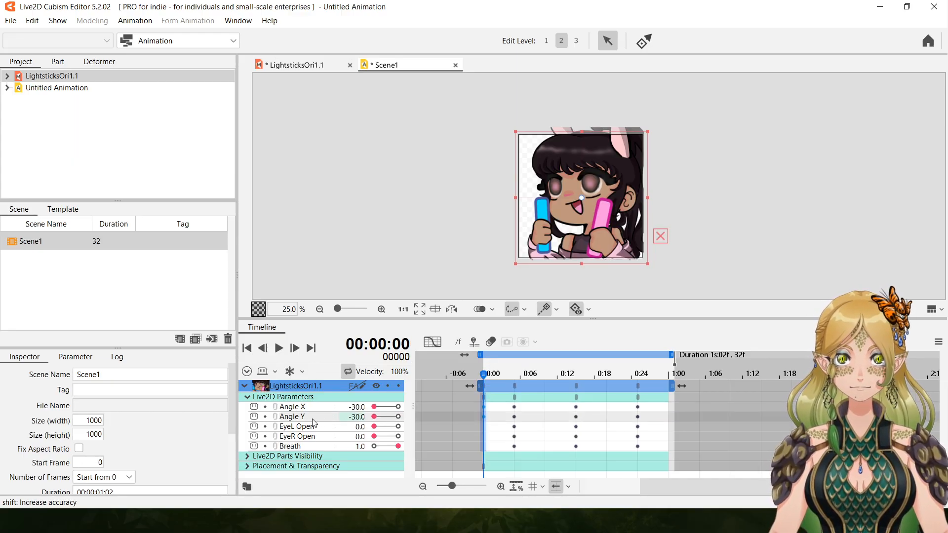
pyautogui.click(515, 407)
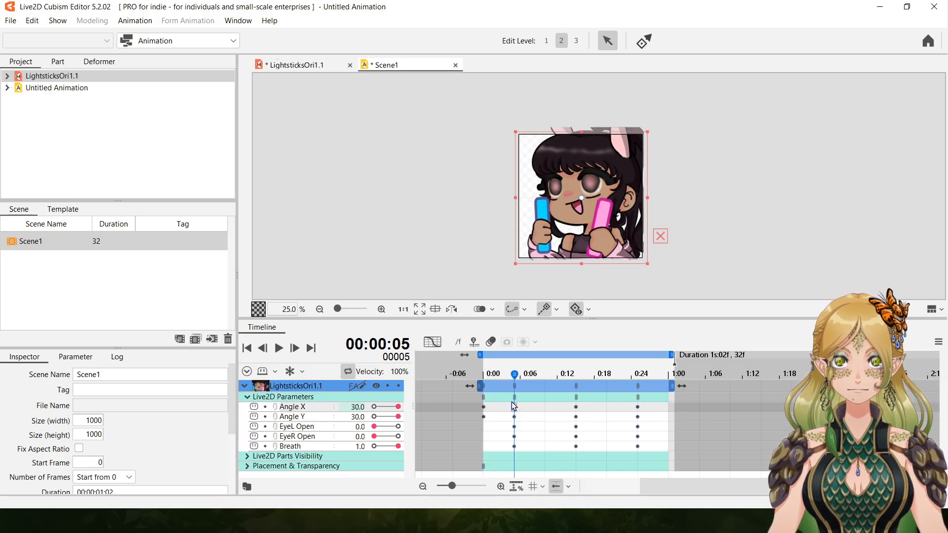
pyautogui.click(279, 348)
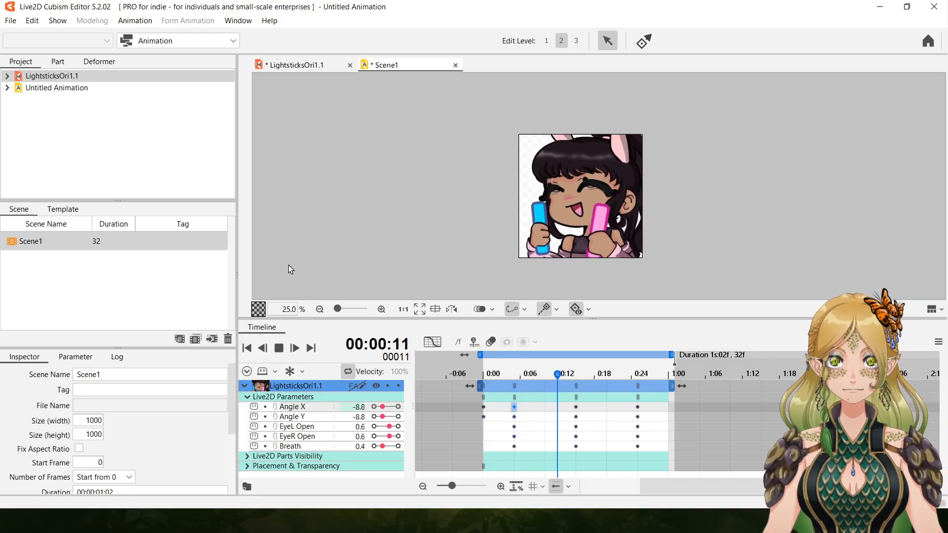
pyautogui.click(279, 348)
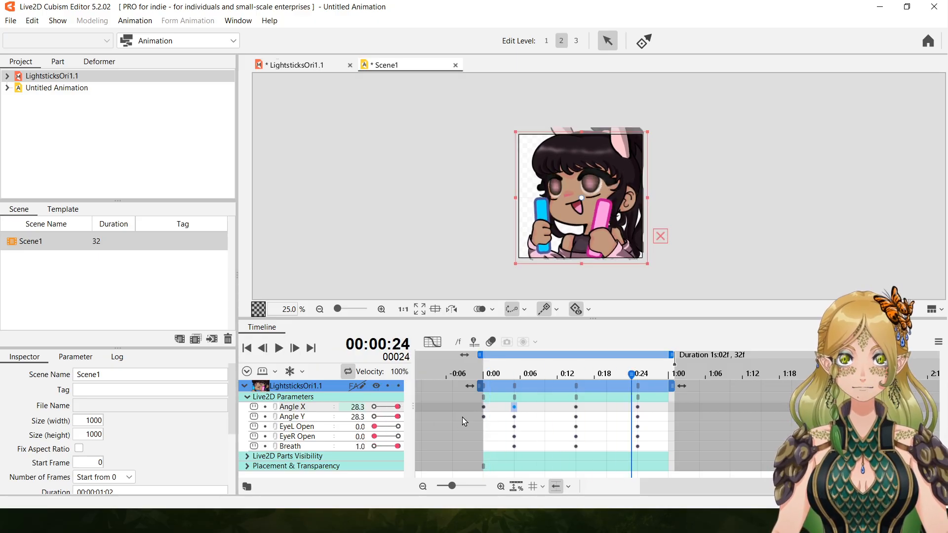
# Delete the Angle X and Angle Y keyframes at frame 0.
pyautogui.click(484, 407)
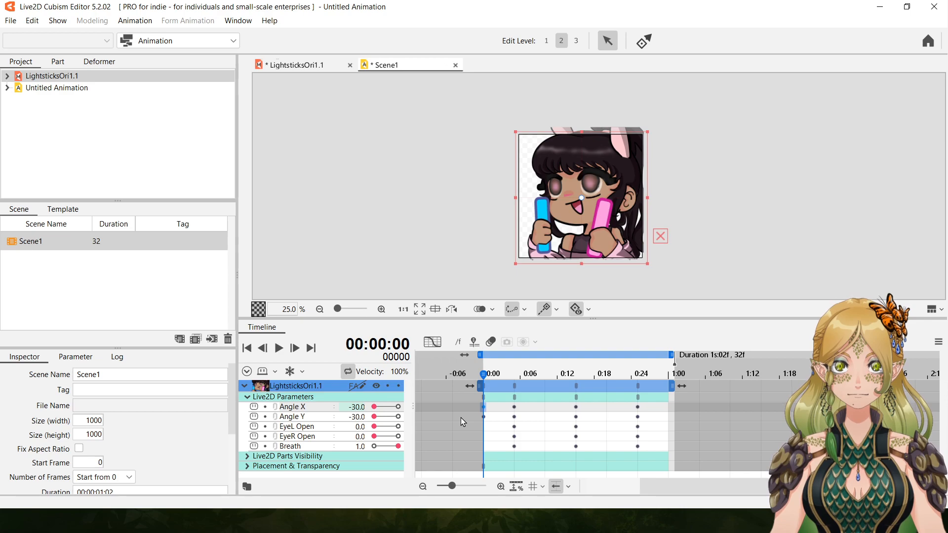
pyautogui.rightClick(484, 408)
pyautogui.click(542, 358)
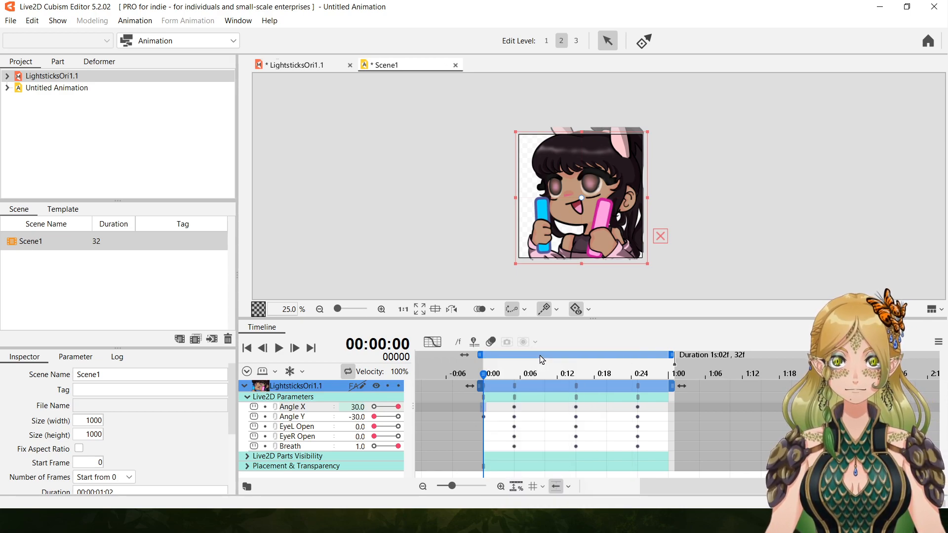
pyautogui.rightClick(485, 418)
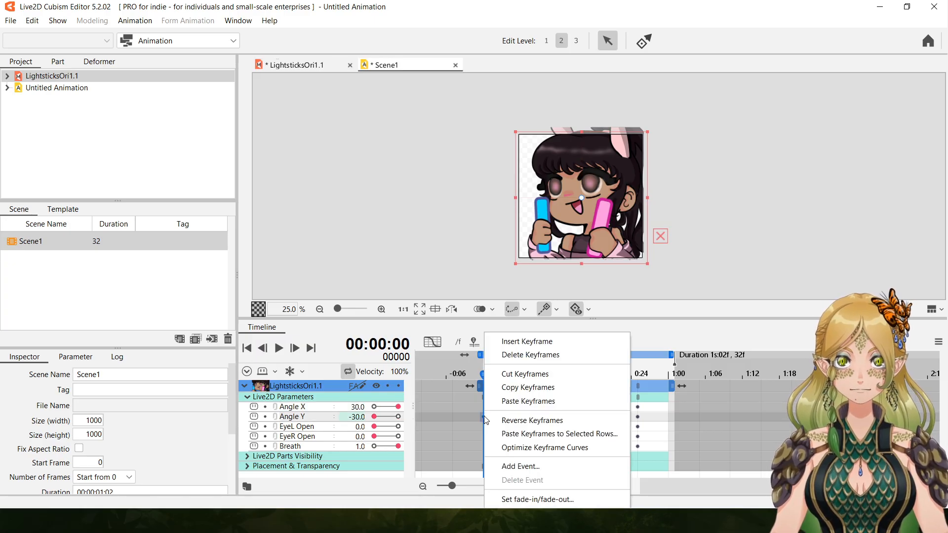
pyautogui.click(546, 356)
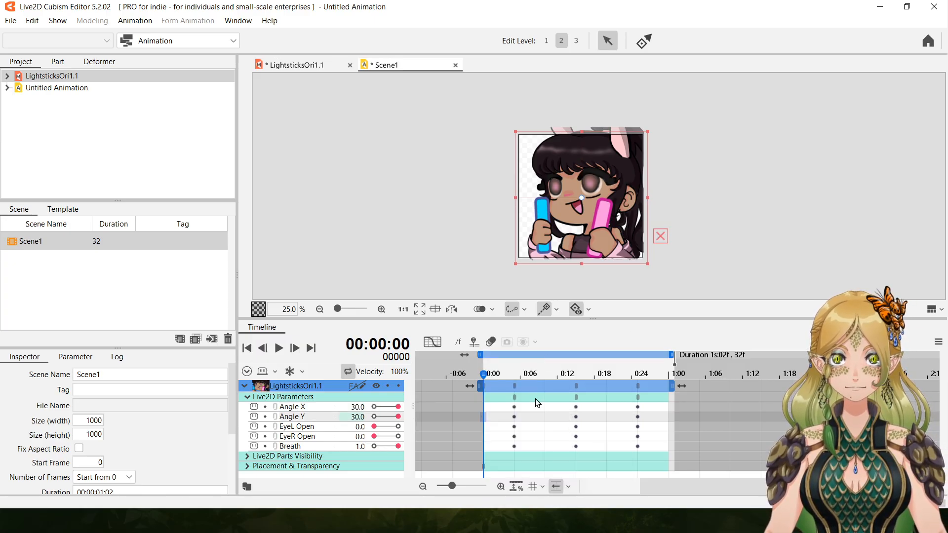
# Compare the poses at frames 5 and 15, and delete the Angle X and Angle Y keyframes at frame 5.
pyautogui.click(516, 418)
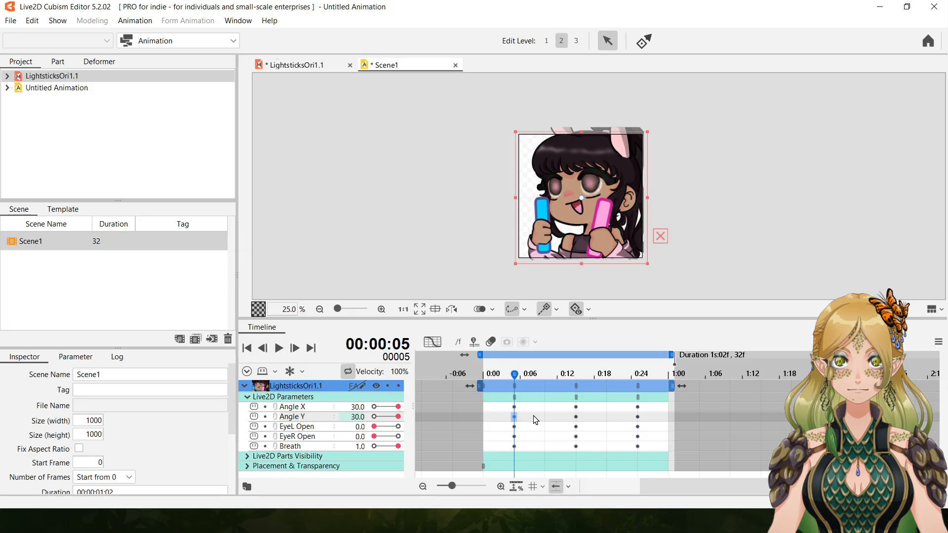
pyautogui.click(576, 424)
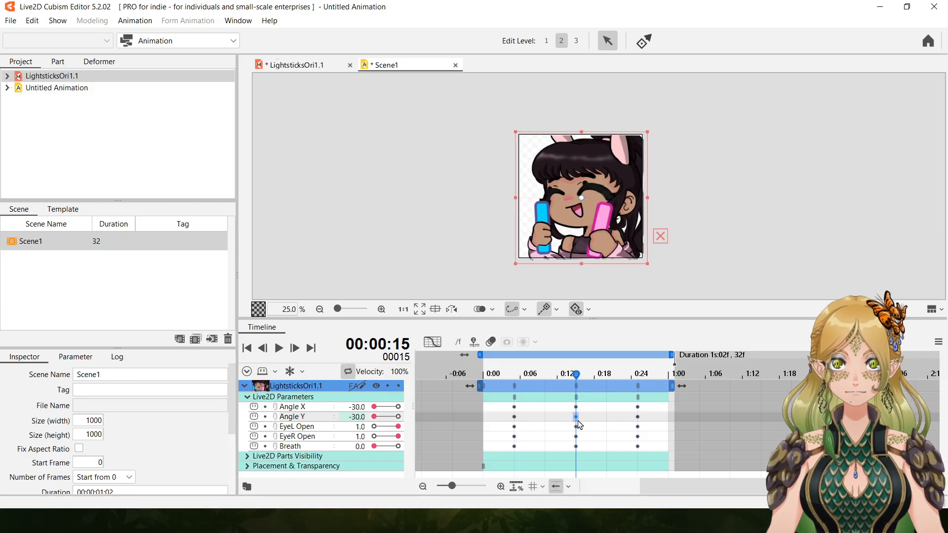
pyautogui.click(517, 420)
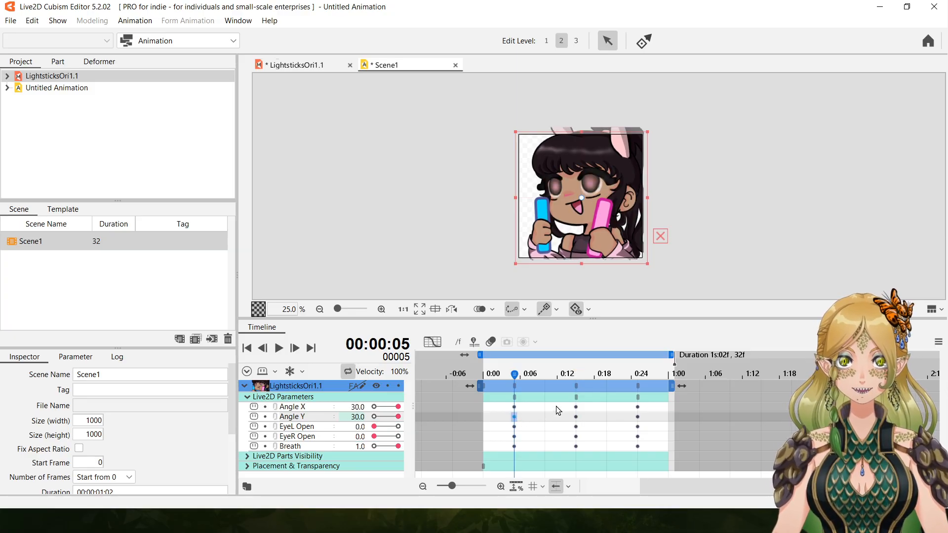
pyautogui.click(515, 407)
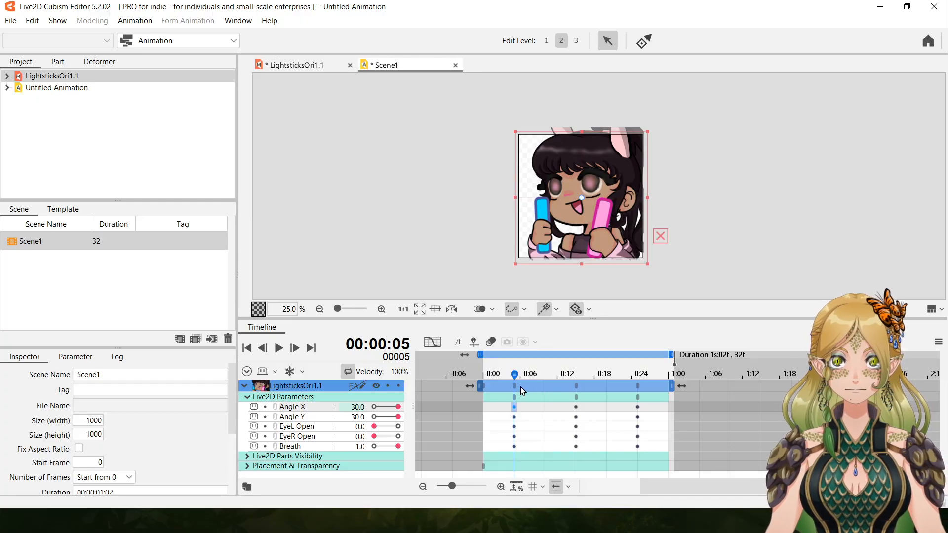
pyautogui.rightClick(514, 387)
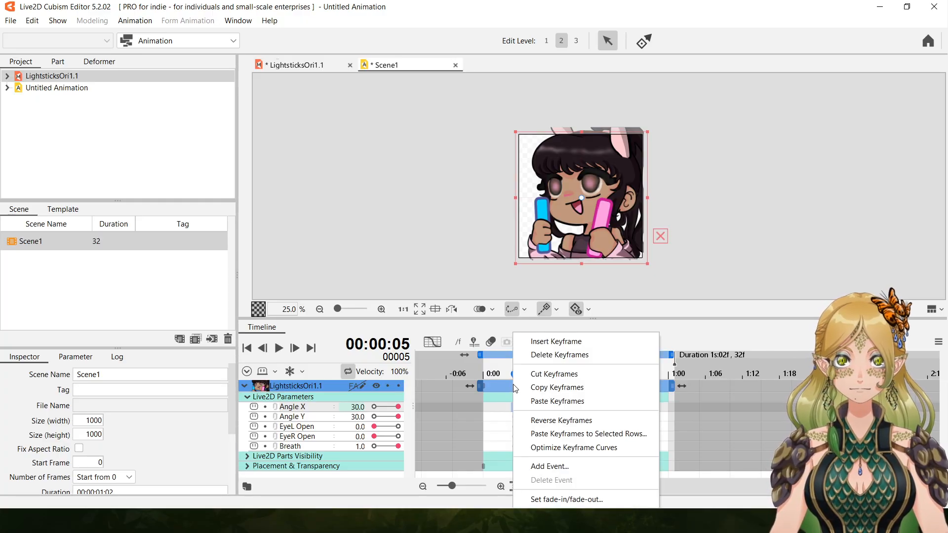
pyautogui.click(568, 359)
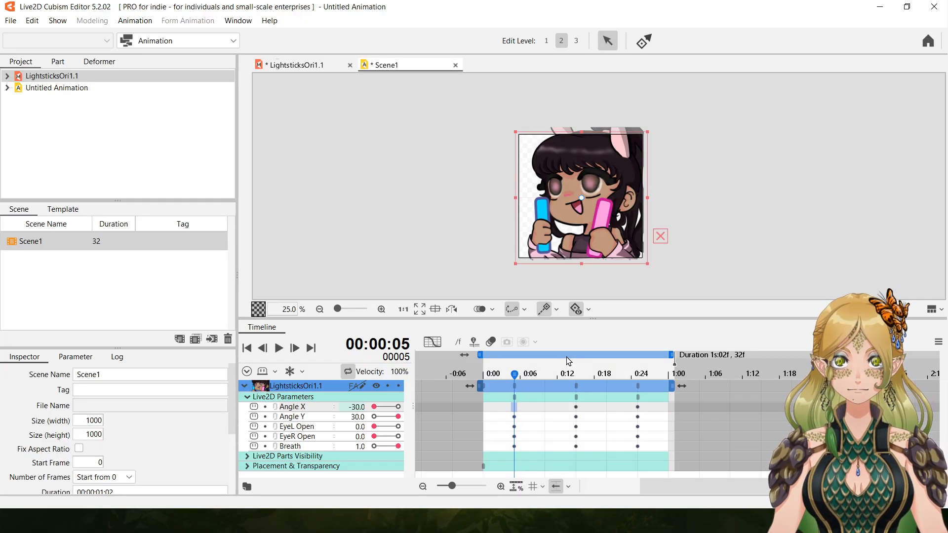
pyautogui.click(517, 418)
pyautogui.rightClick(516, 419)
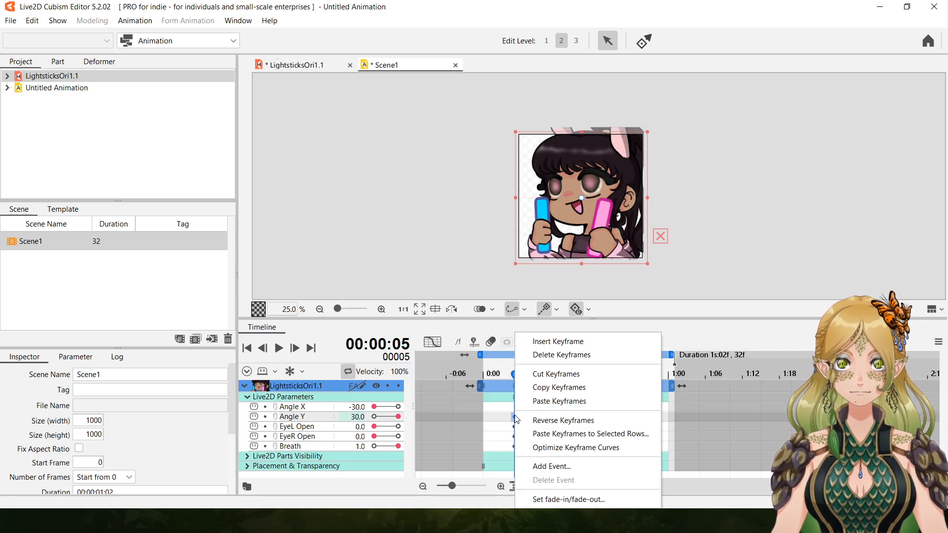
pyautogui.click(554, 352)
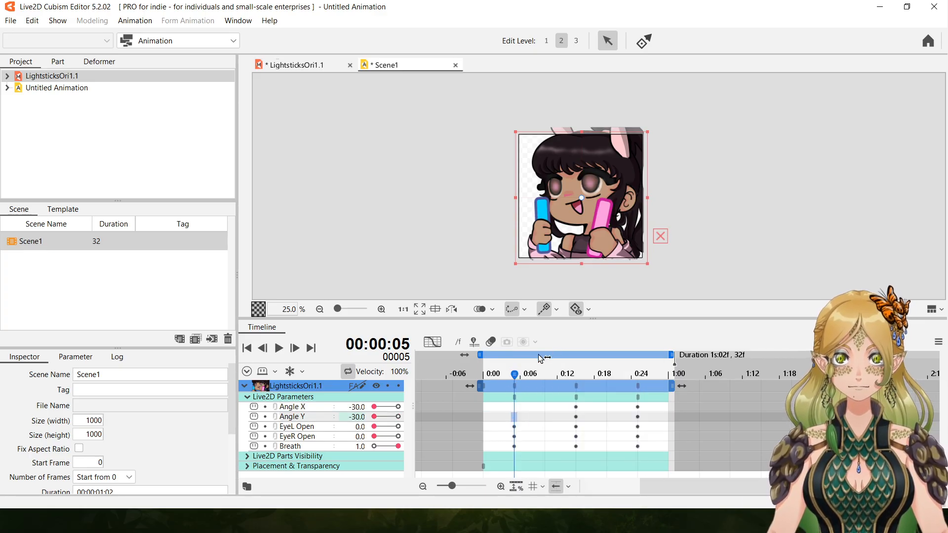
# Delete the EyeL Open and EyeR Open keyframes at frame 5.
pyautogui.rightClick(516, 378)
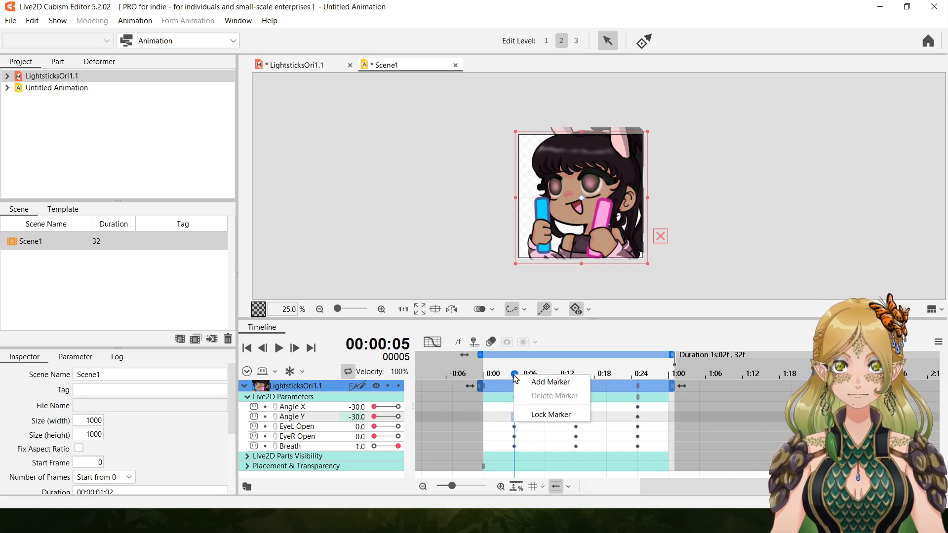
pyautogui.click(515, 428)
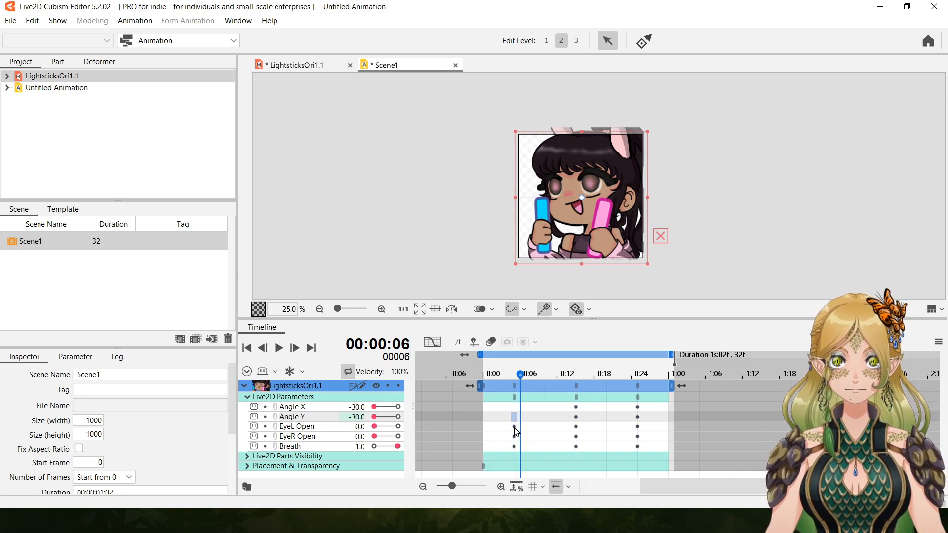
pyautogui.click(514, 428)
pyautogui.rightClick(515, 429)
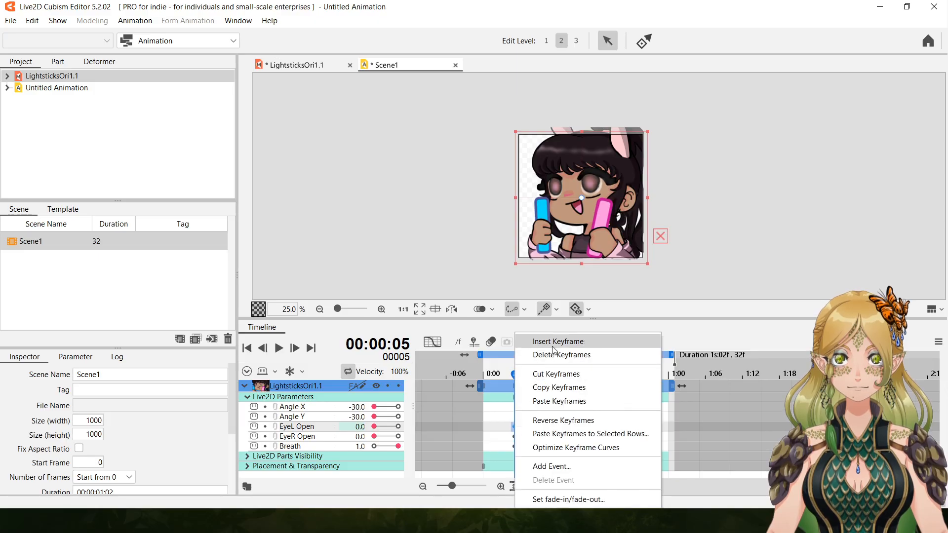
pyautogui.click(566, 355)
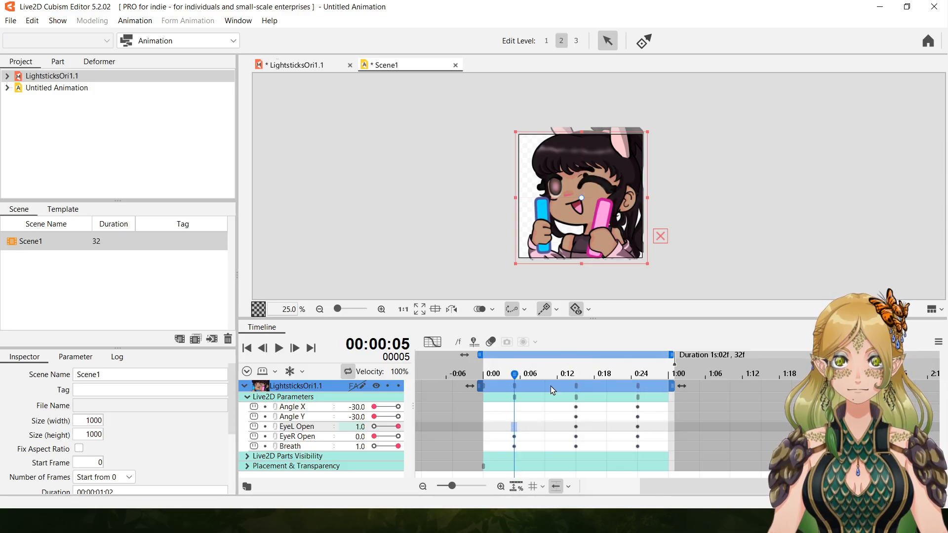
pyautogui.rightClick(514, 436)
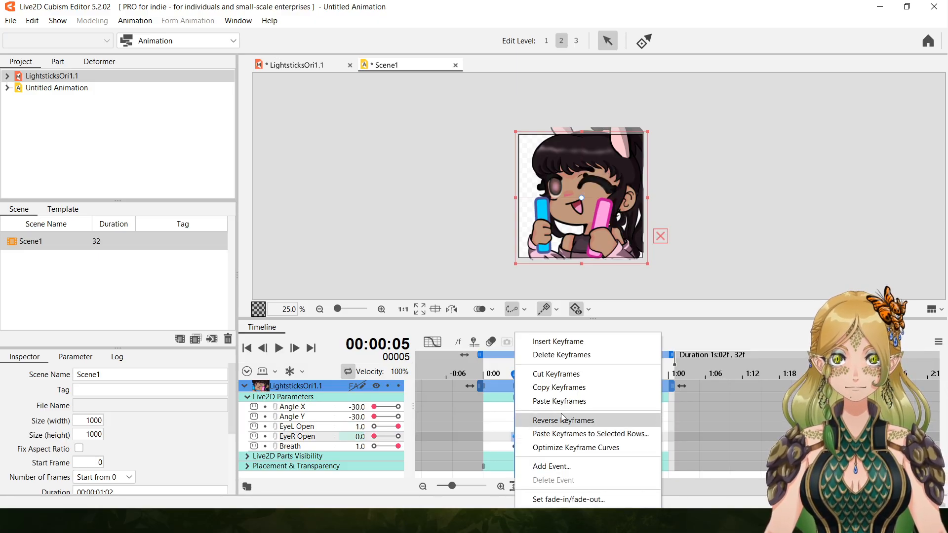
pyautogui.click(608, 356)
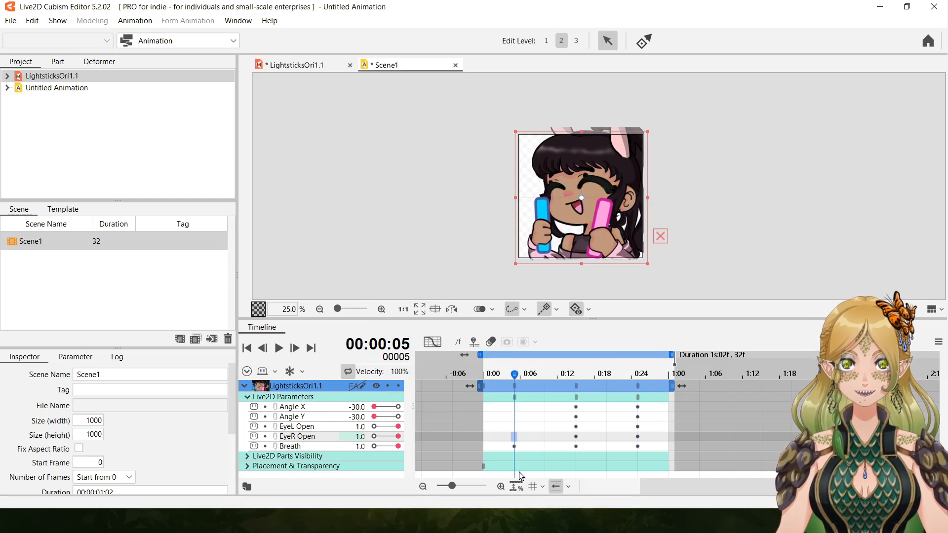
# Delete the Breath keyframe at frame 5 and play back the animation.
pyautogui.click(514, 447)
pyautogui.rightClick(514, 447)
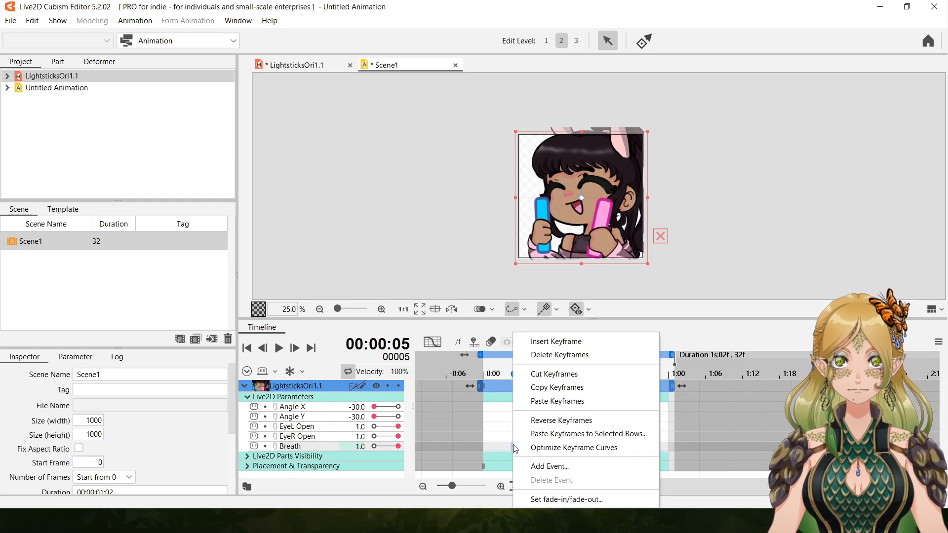
pyautogui.click(541, 356)
pyautogui.click(278, 349)
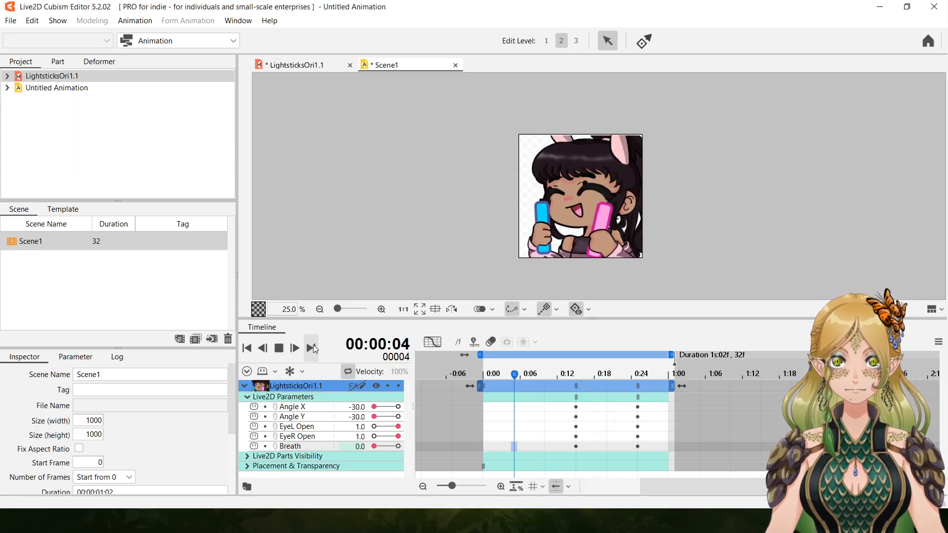
pyautogui.click(278, 349)
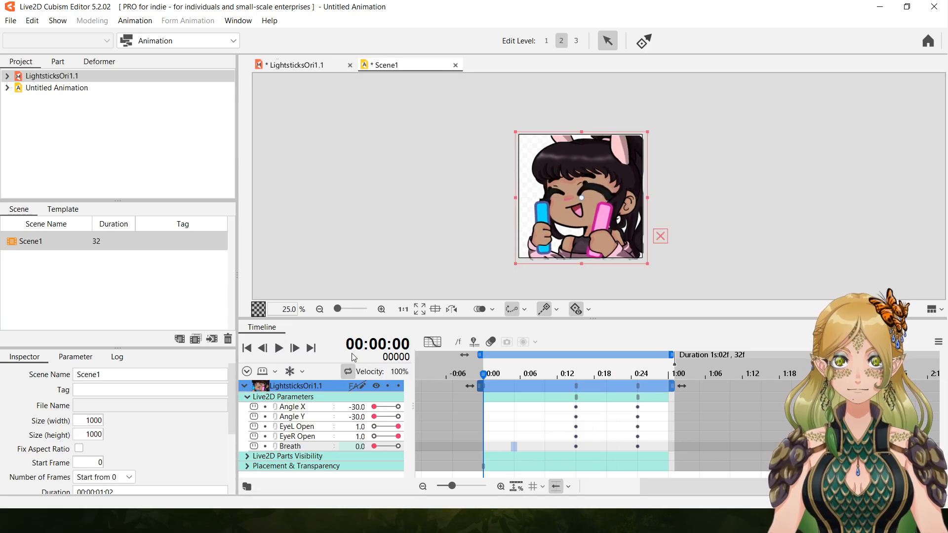
# Delete all parameter keyframes at frames 15 and 25.
pyautogui.click(576, 388)
pyautogui.rightClick(575, 387)
pyautogui.click(622, 356)
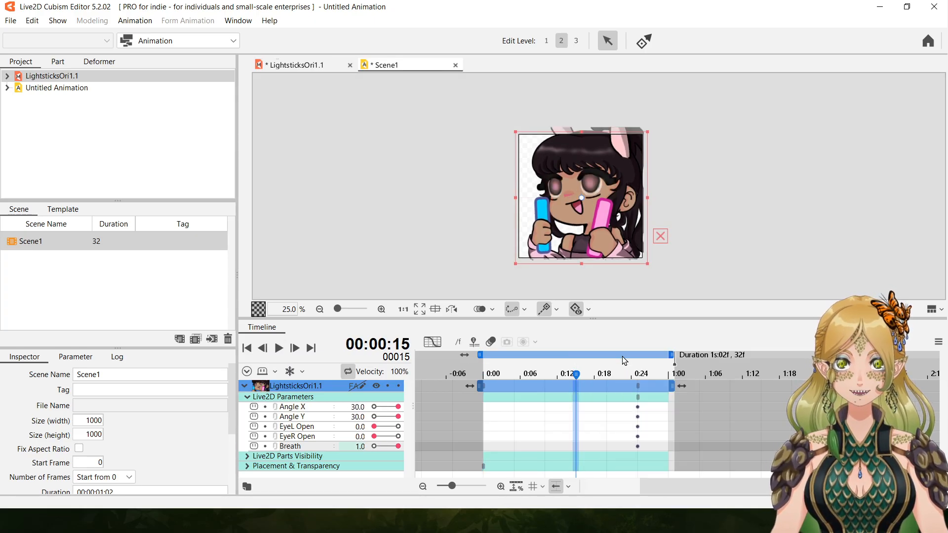
pyautogui.click(638, 386)
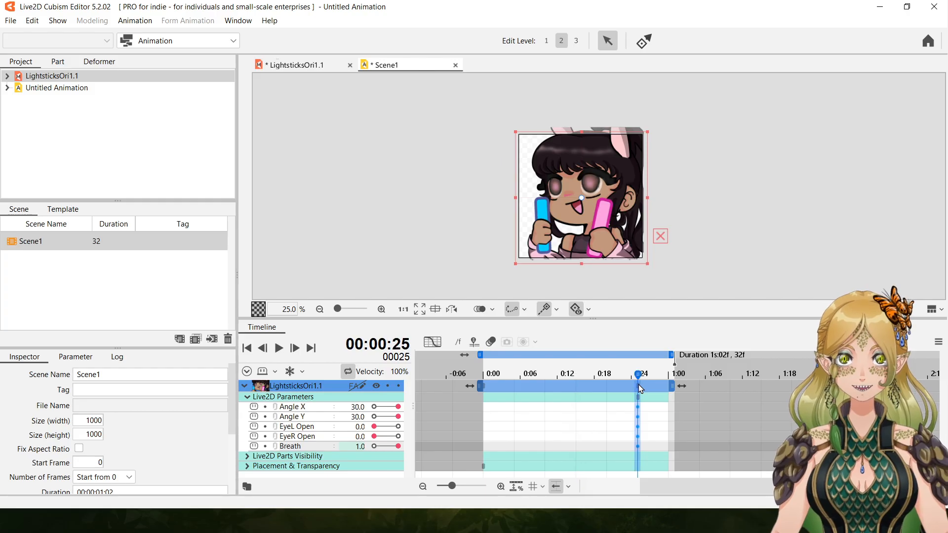
pyautogui.rightClick(638, 386)
pyautogui.click(687, 355)
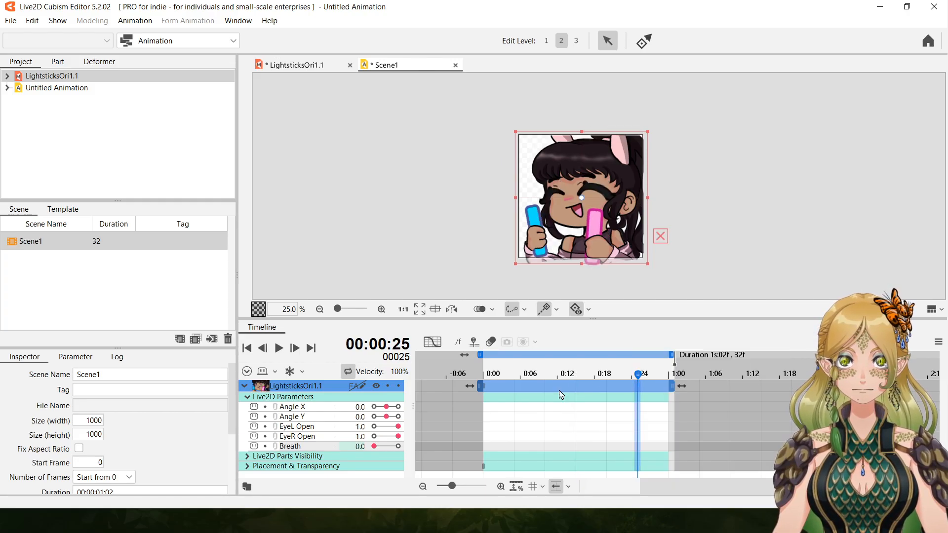
# Set Angle X and Angle Y to 30 at frame 0.
pyautogui.click(515, 386)
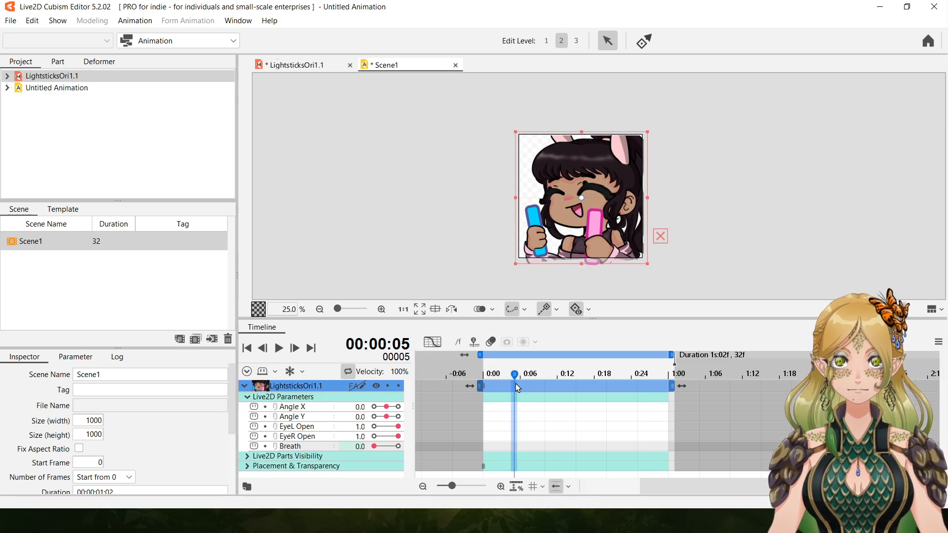
pyautogui.click(482, 390)
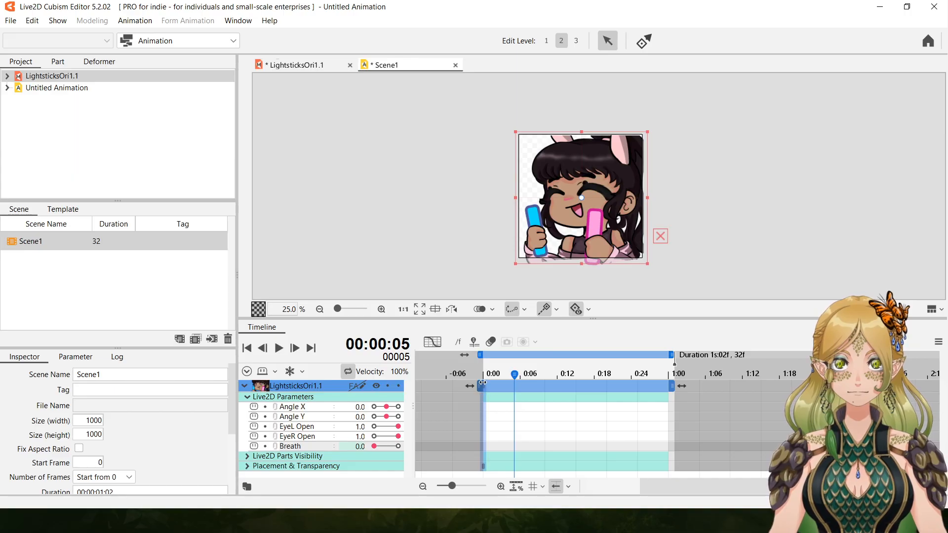
pyautogui.click(487, 384)
pyautogui.moveTo(386, 407); pyautogui.dragTo(445, 413)
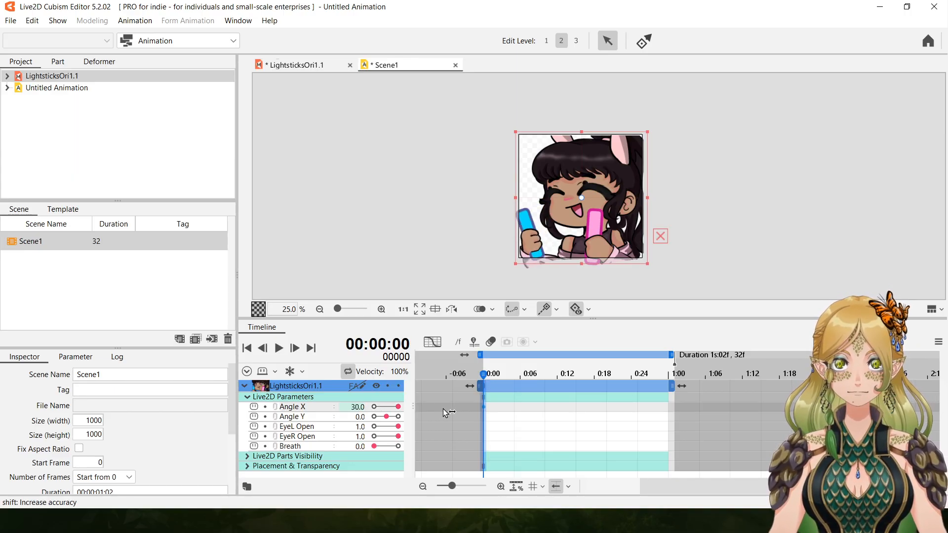
pyautogui.moveTo(387, 417); pyautogui.dragTo(425, 415)
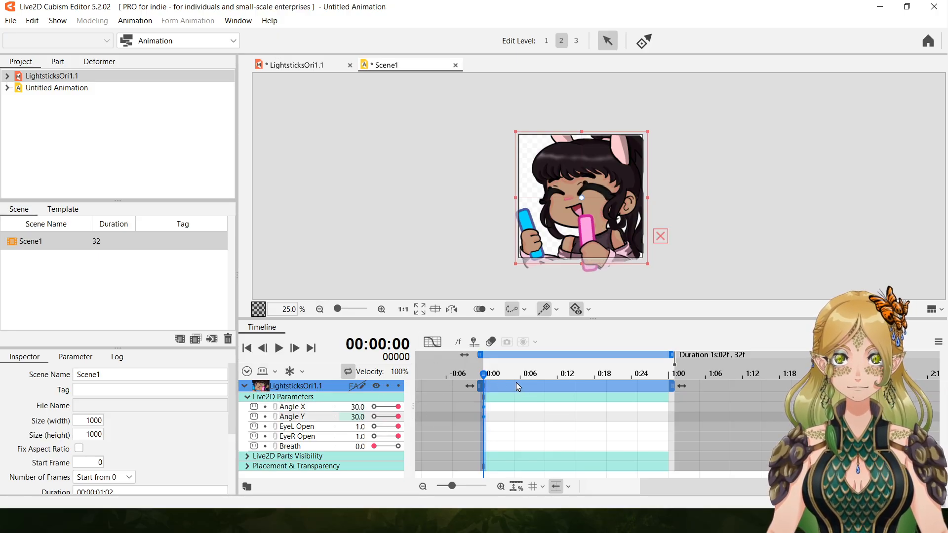
# At frame 10, set Angle X and Angle Y to -30, EyeL Open and EyeR Open to 0, and Breath to 1.
pyautogui.click(544, 387)
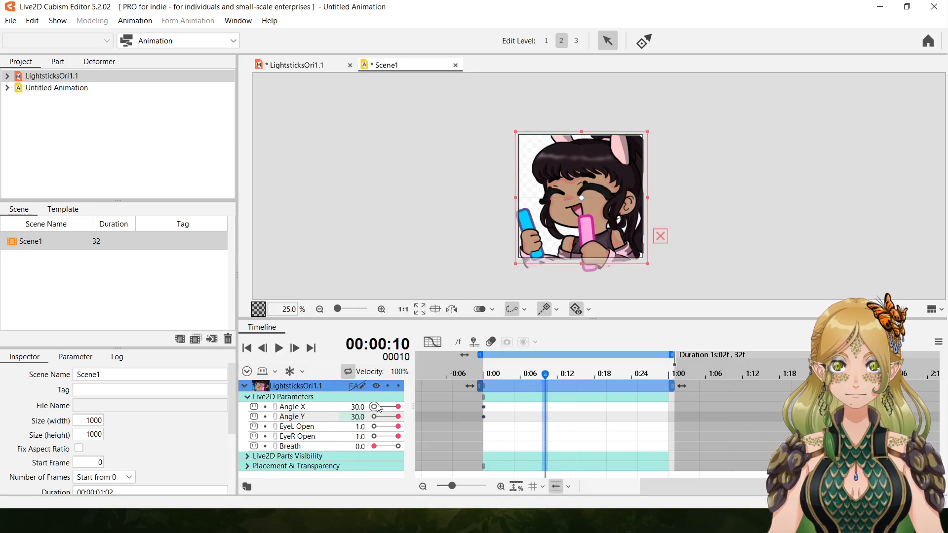
pyautogui.moveTo(398, 407); pyautogui.dragTo(338, 406)
pyautogui.moveTo(398, 417); pyautogui.dragTo(420, 434)
pyautogui.click(375, 426)
pyautogui.click(376, 436)
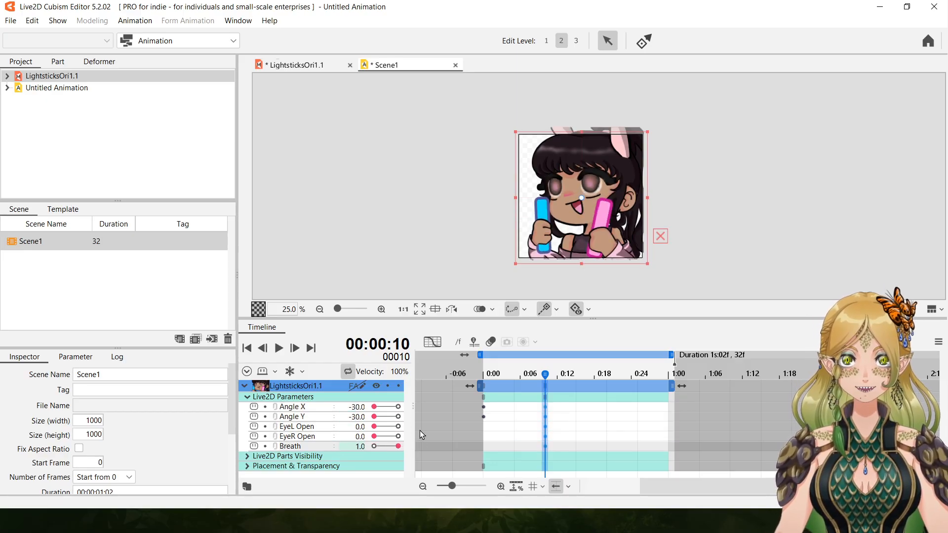
# At frame 20, set Angle X and Angle Y to 30, EyeL Open and EyeR Open to 1, and Breath to 0.
pyautogui.click(607, 384)
pyautogui.moveTo(375, 408)
pyautogui.mouseDown()
pyautogui.moveTo(422, 413)
pyautogui.moveTo(374, 408)
pyautogui.mouseUp()
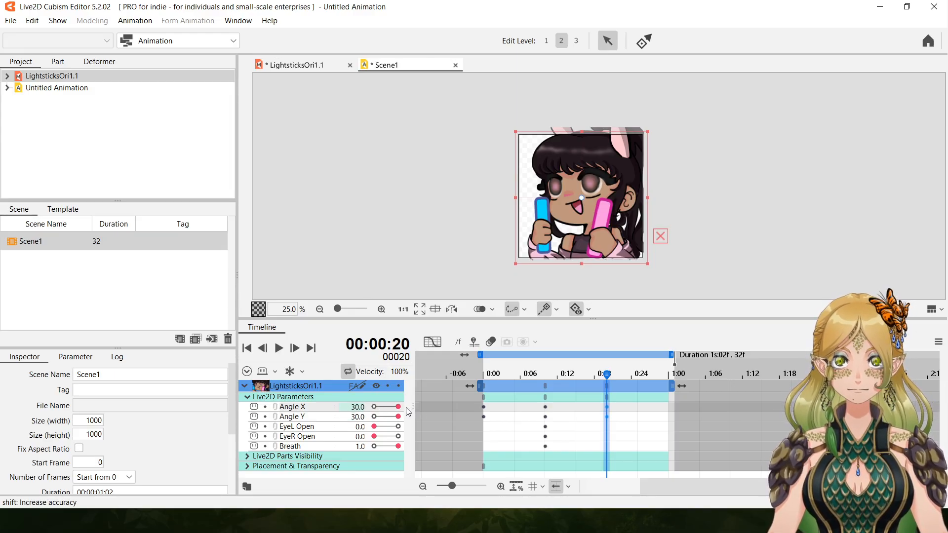
pyautogui.moveTo(398, 417); pyautogui.dragTo(440, 412)
pyautogui.moveTo(374, 427); pyautogui.dragTo(316, 443)
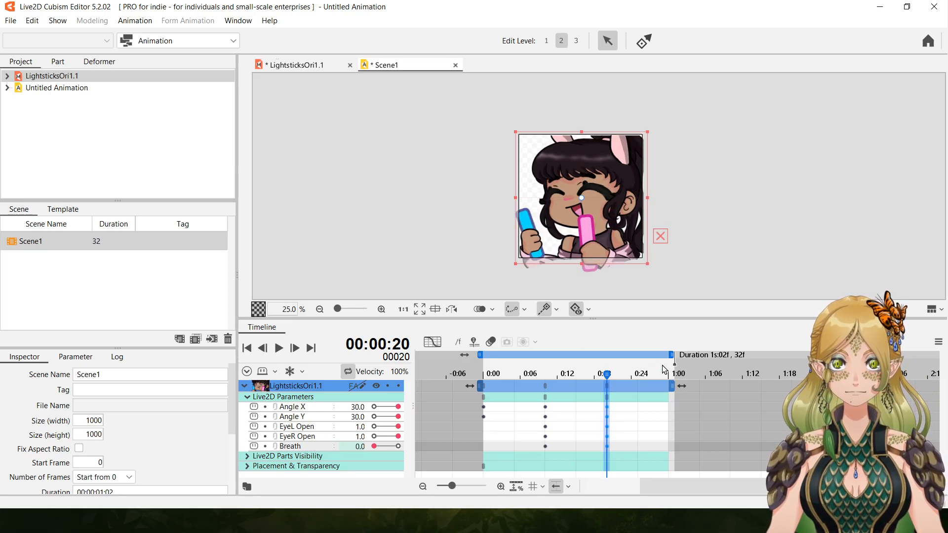
# At frame 30, set both angles to -30, both eye parameters to 0 and Breath to 1, and play back the animation.
pyautogui.click(667, 392)
pyautogui.moveTo(399, 407); pyautogui.dragTo(374, 436)
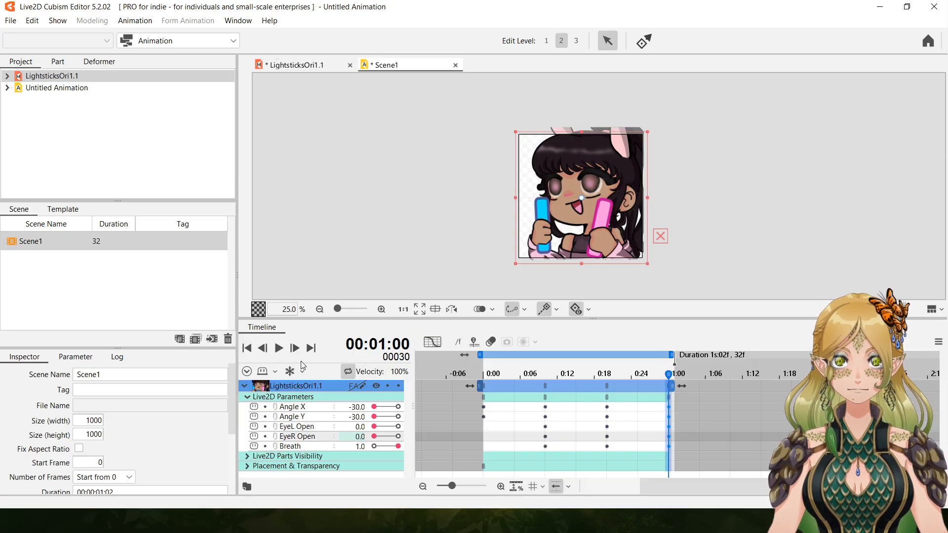
pyautogui.click(278, 348)
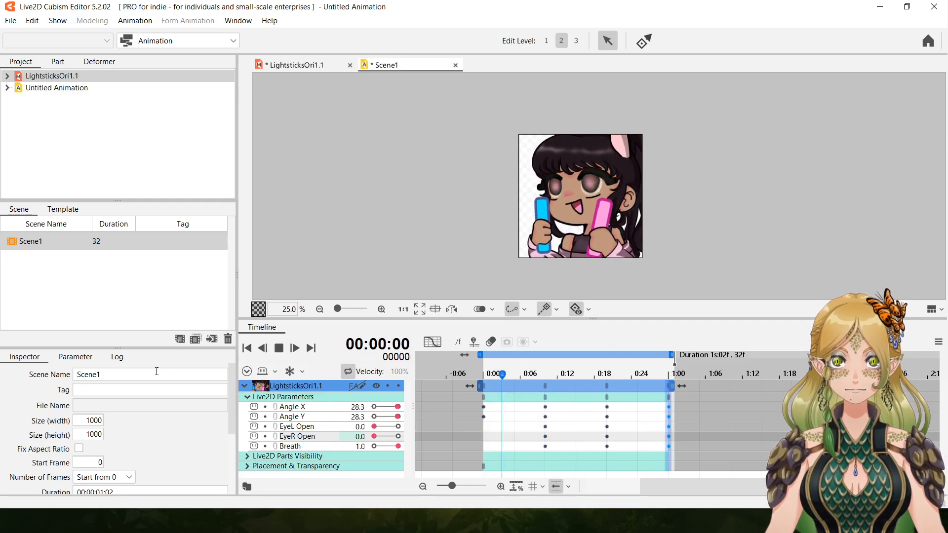
pyautogui.click(278, 349)
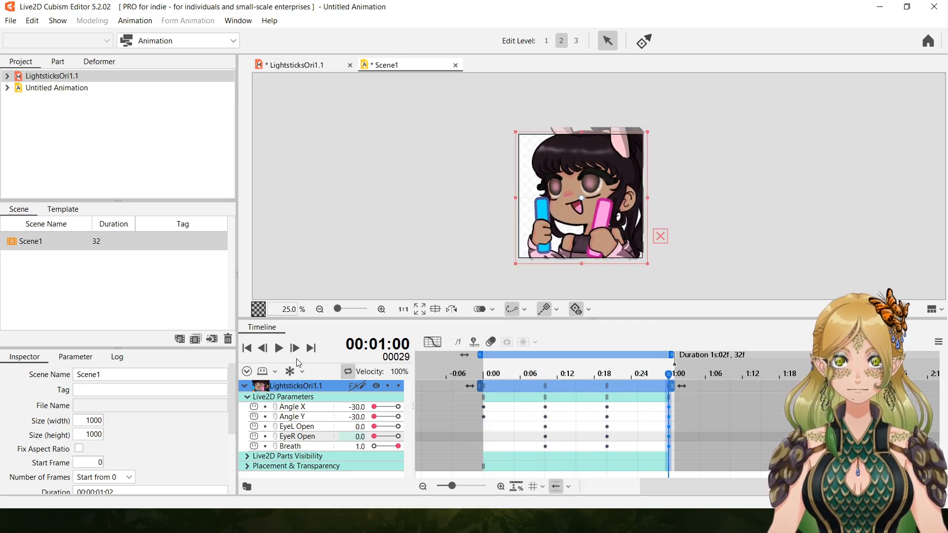
# Set Angle X to -30 at frame 0 and to 30 at frame 10, and play back the animation.
pyautogui.click(485, 408)
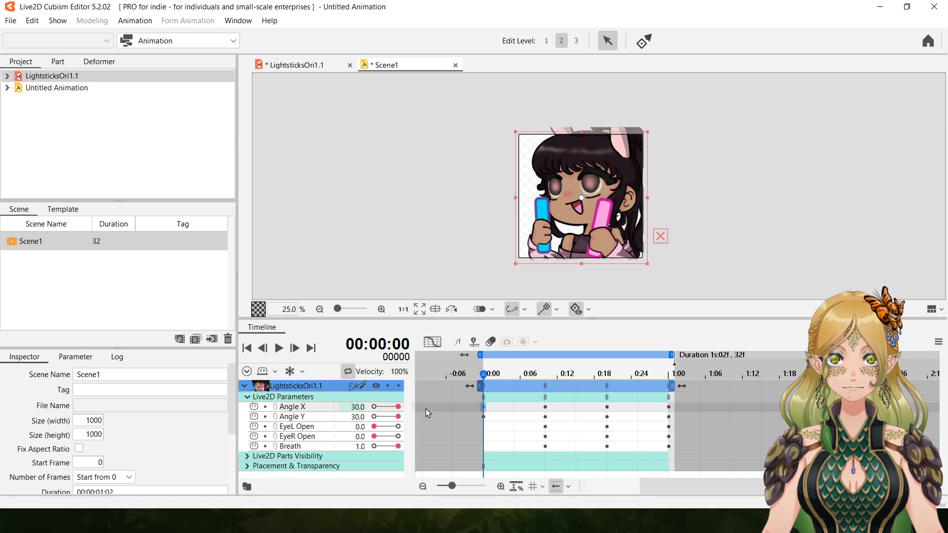
pyautogui.click(484, 418)
pyautogui.moveTo(397, 408); pyautogui.dragTo(364, 406)
pyautogui.click(545, 407)
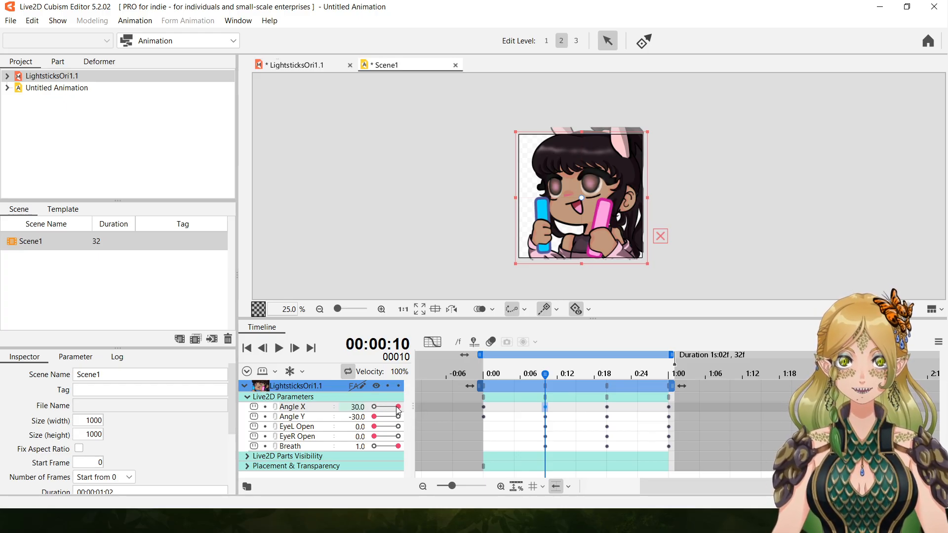
pyautogui.click(278, 348)
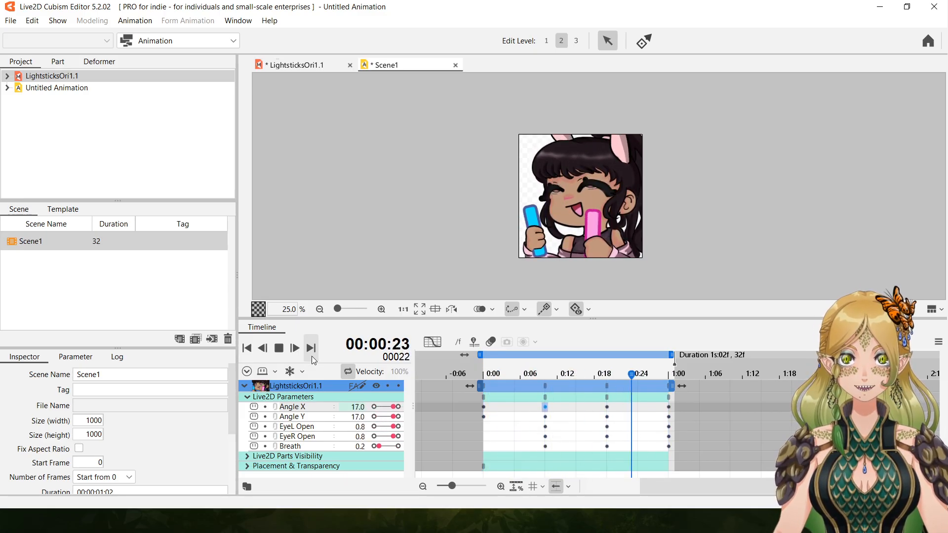
pyautogui.click(285, 351)
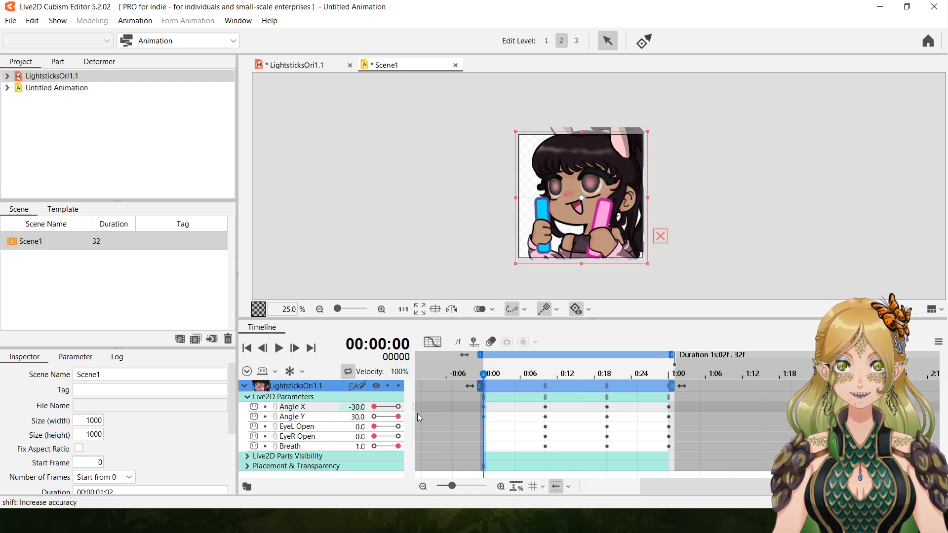
# Make Angle X opposite to Angle Y, with 30 at frames 10 and 30 and -30 at frame 20, and play back the animation.
pyautogui.click(547, 389)
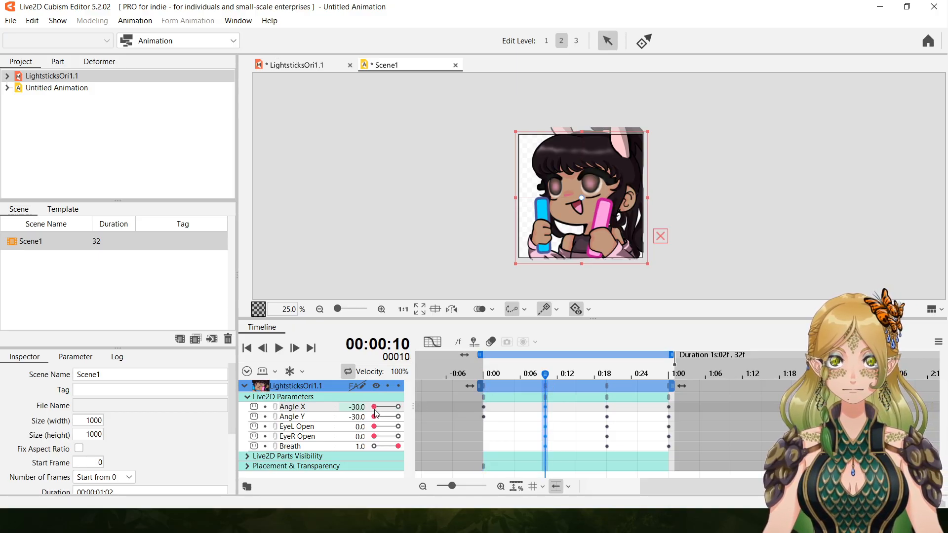
pyautogui.click(485, 405)
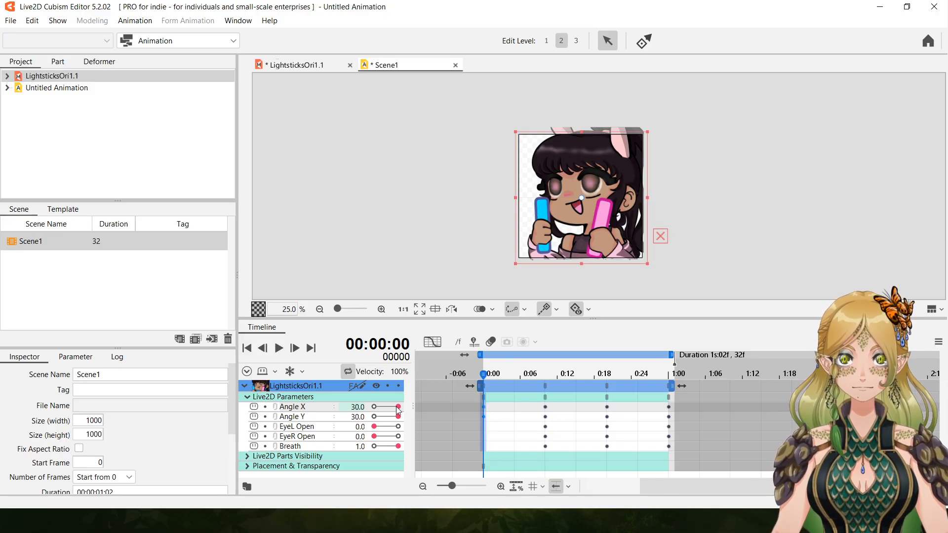
pyautogui.click(546, 403)
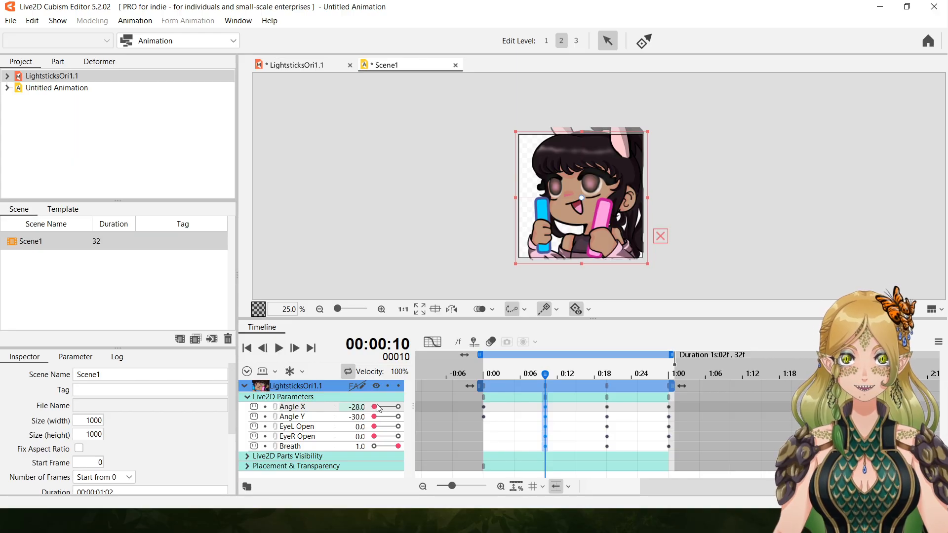
pyautogui.click(608, 400)
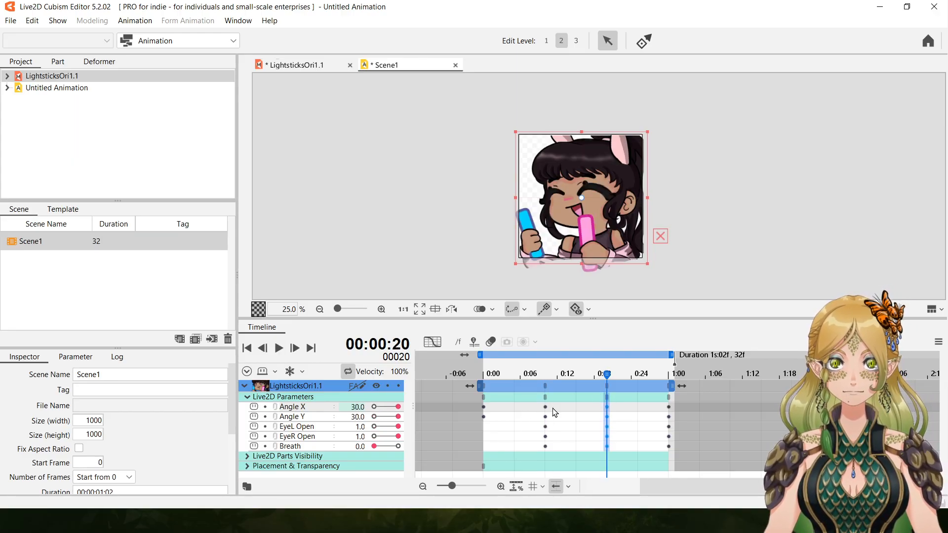
pyautogui.moveTo(398, 407); pyautogui.dragTo(374, 407)
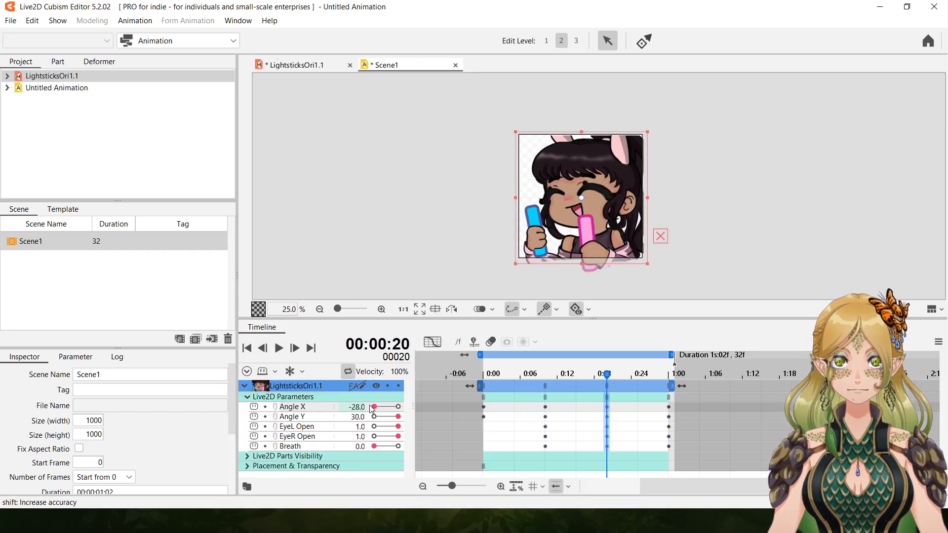
pyautogui.click(669, 404)
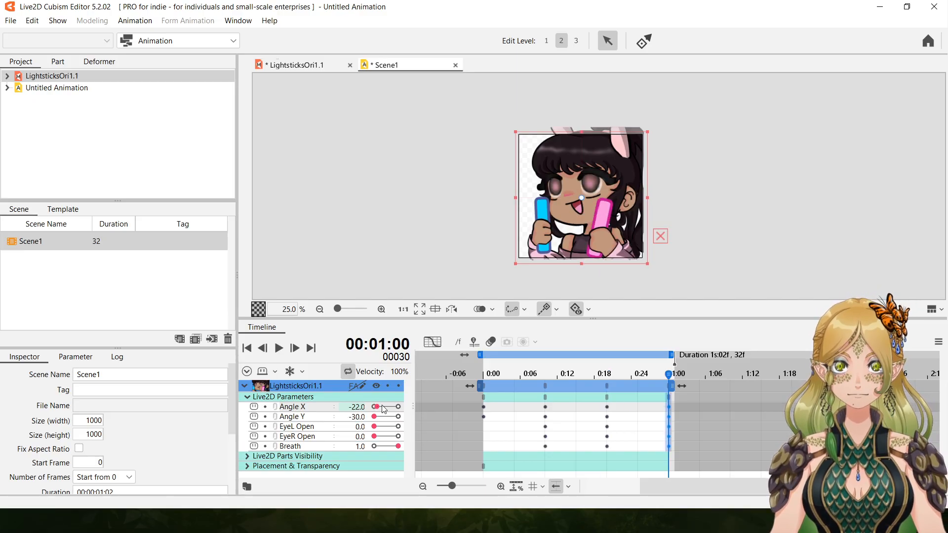
pyautogui.click(279, 348)
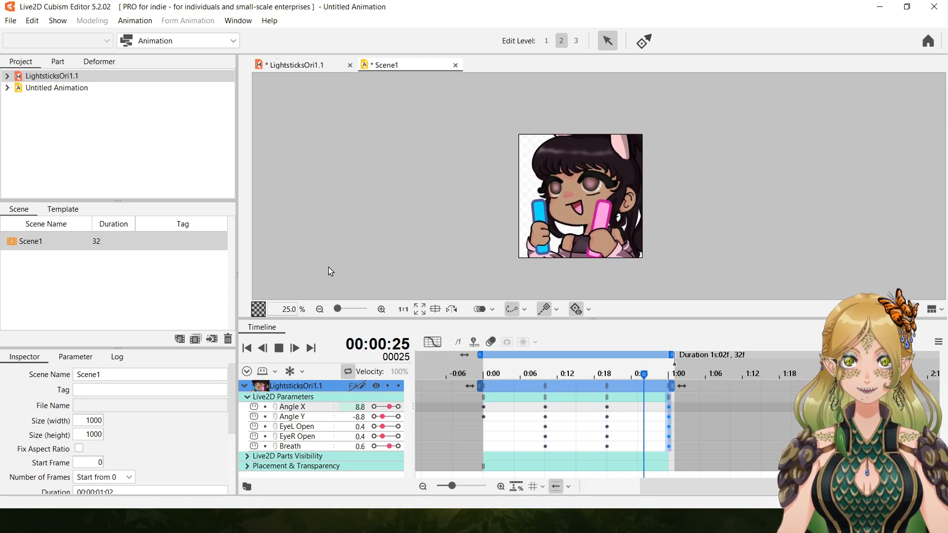
pyautogui.click(278, 348)
# Reverse Angle X and Angle Y at frame 0, and set them to -30 and 30 respectively at frame 10.
pyautogui.click(484, 420)
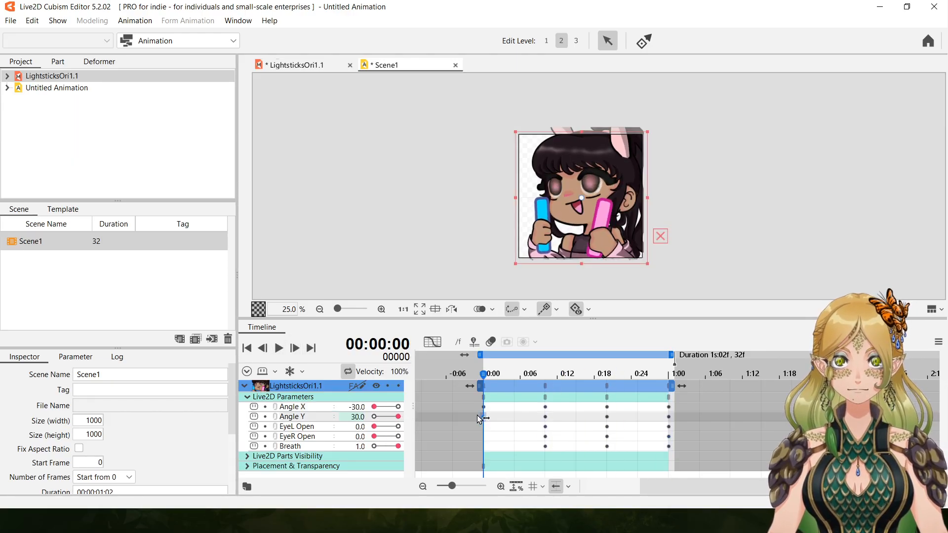
pyautogui.moveTo(368, 410); pyautogui.dragTo(515, 410)
pyautogui.click(547, 410)
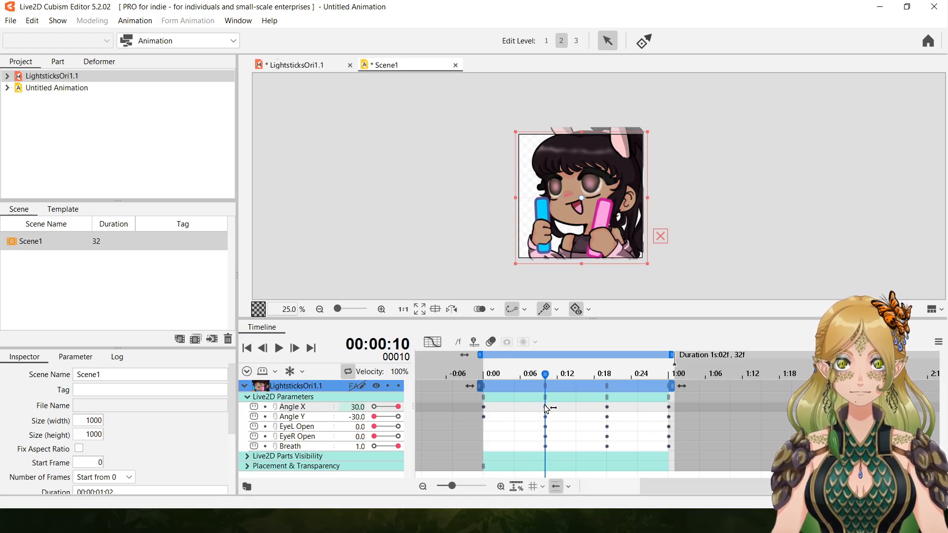
pyautogui.moveTo(373, 420); pyautogui.dragTo(524, 410)
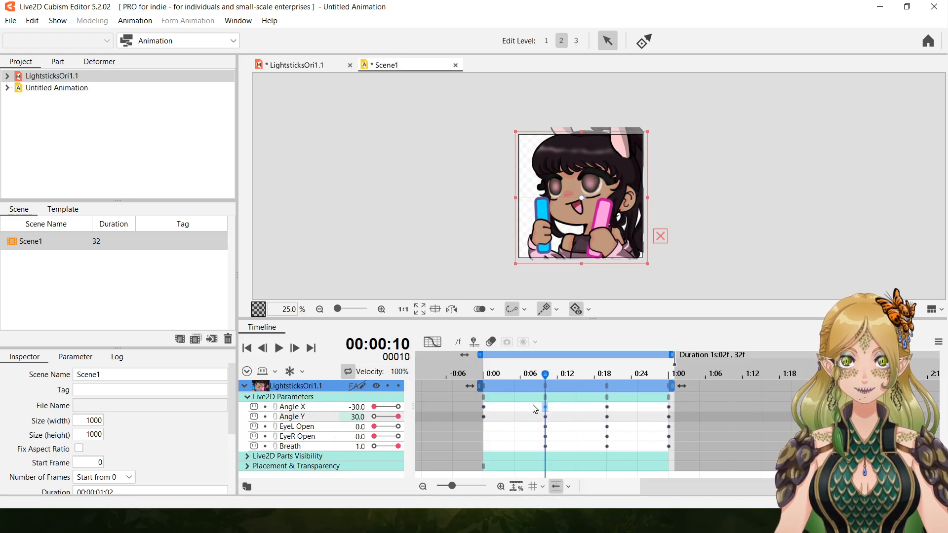
# Key Angle X and Angle Y as 30 and -30 at frame 20 and -30 and 30 at frame 30, and play back the animation.
pyautogui.click(607, 408)
pyautogui.moveTo(374, 406); pyautogui.dragTo(337, 375)
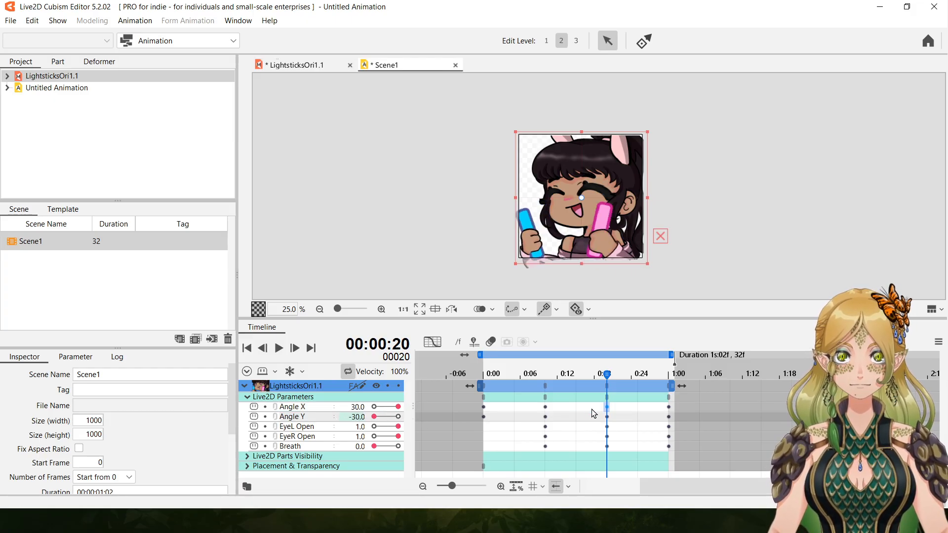
pyautogui.click(669, 404)
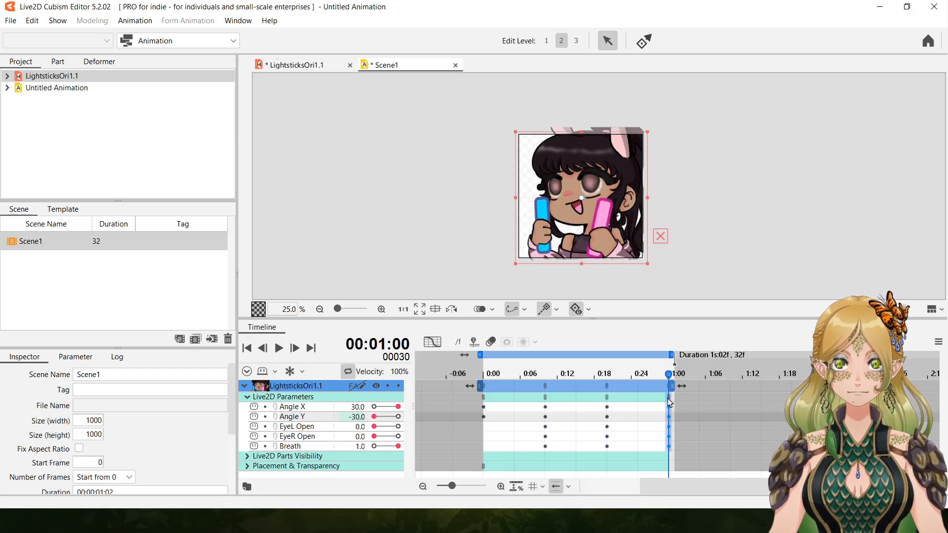
pyautogui.moveTo(396, 409); pyautogui.dragTo(434, 423)
pyautogui.click(279, 349)
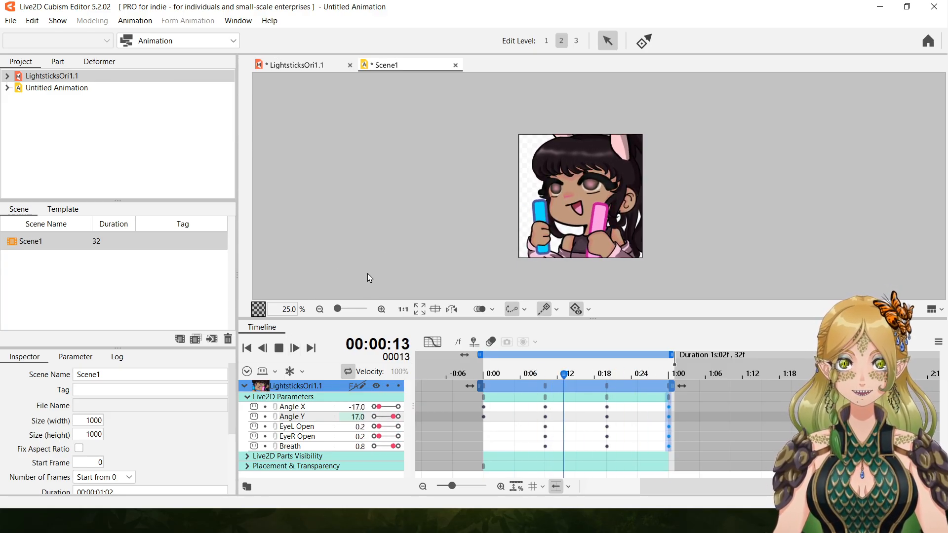
pyautogui.click(279, 349)
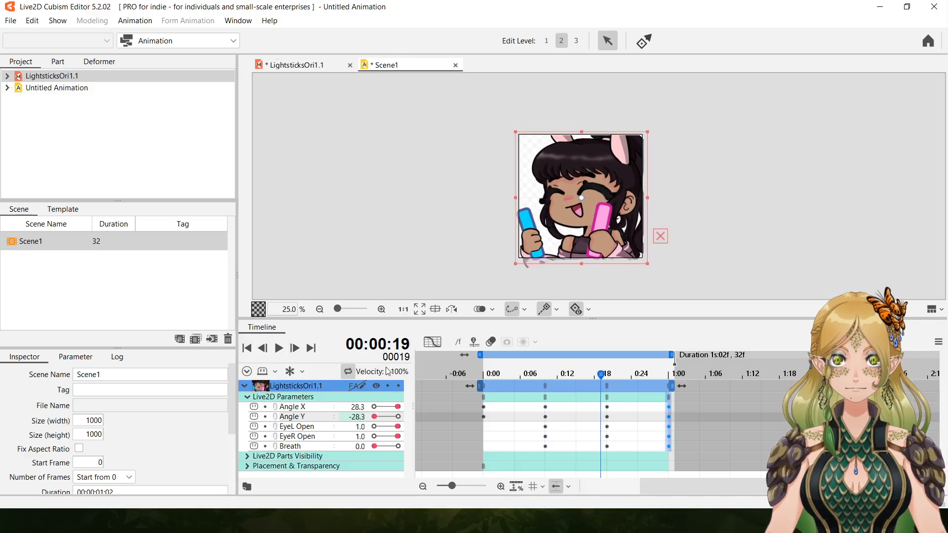
# Set Angle X to match Angle Y at frames 0, 10, 20 and 30, alternating between -30 and 30, and play back the animation.
pyautogui.click(482, 385)
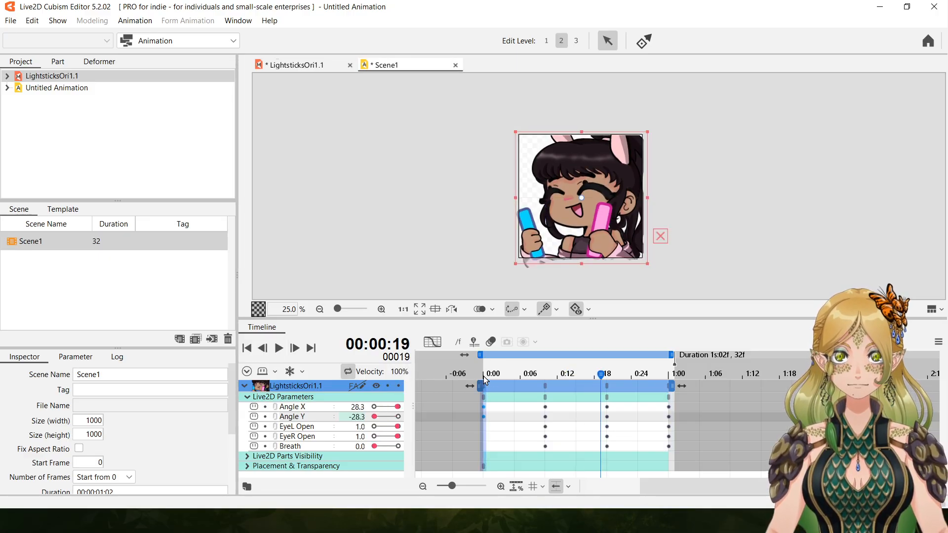
pyautogui.click(483, 383)
pyautogui.moveTo(398, 407); pyautogui.dragTo(373, 408)
pyautogui.click(547, 387)
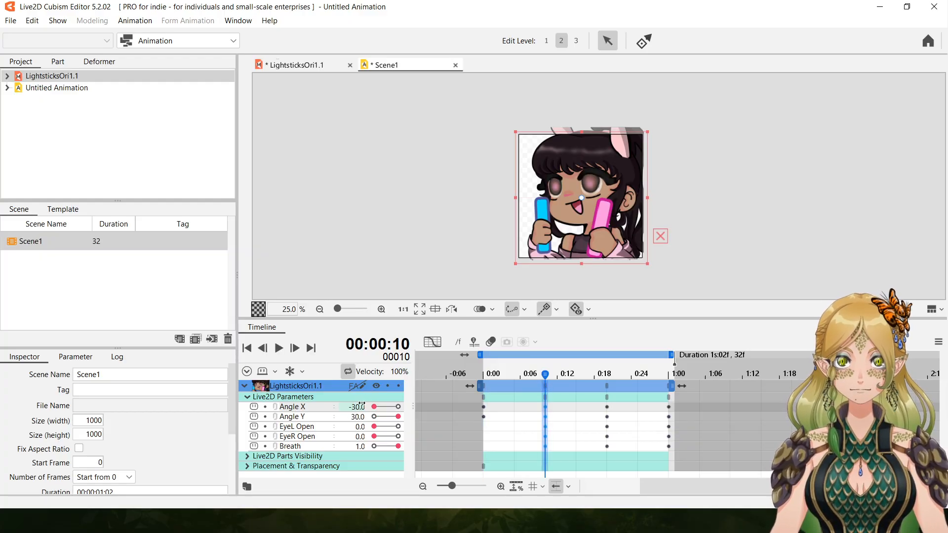
pyautogui.click(605, 388)
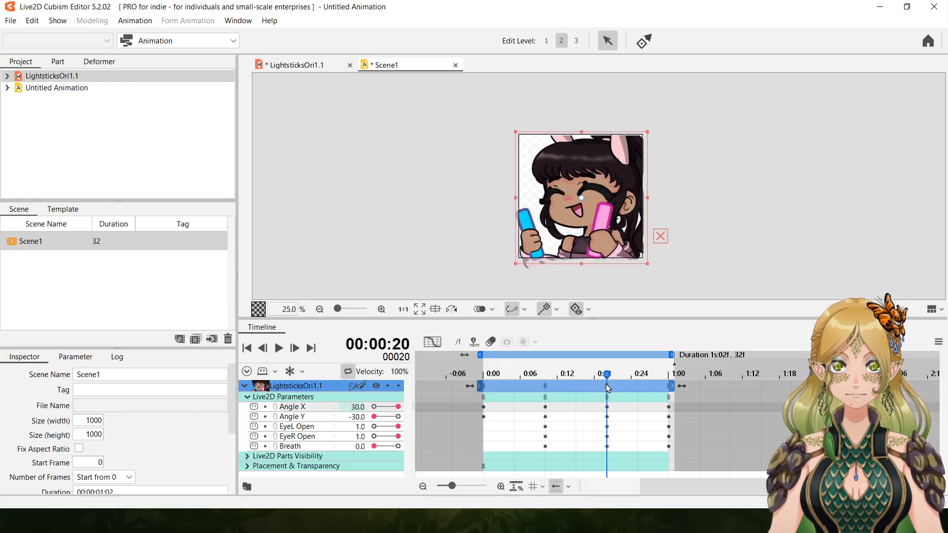
pyautogui.moveTo(398, 407); pyautogui.dragTo(374, 407)
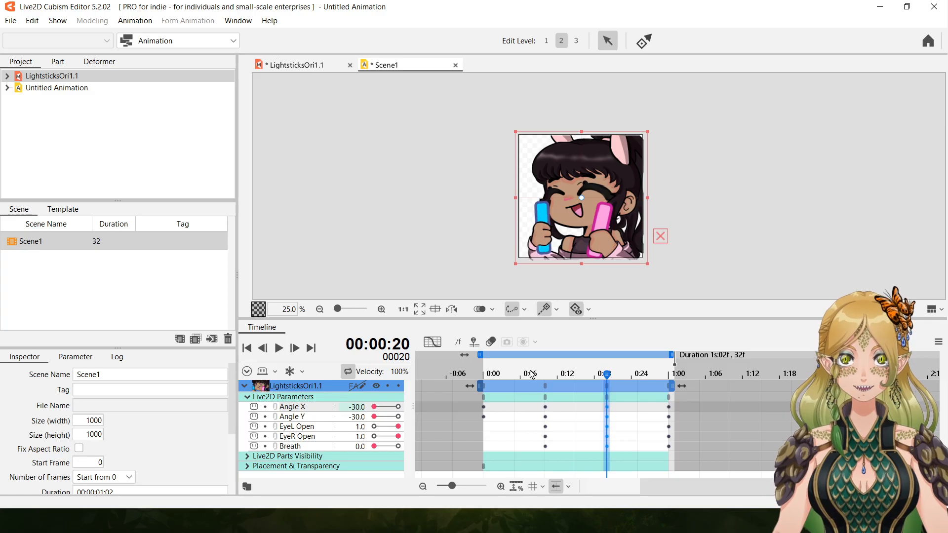
pyautogui.click(670, 379)
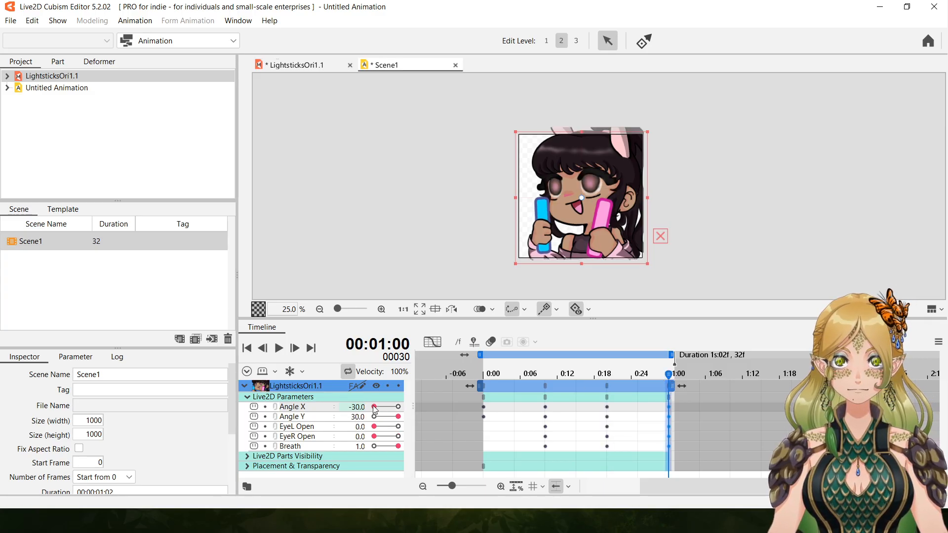
pyautogui.click(279, 351)
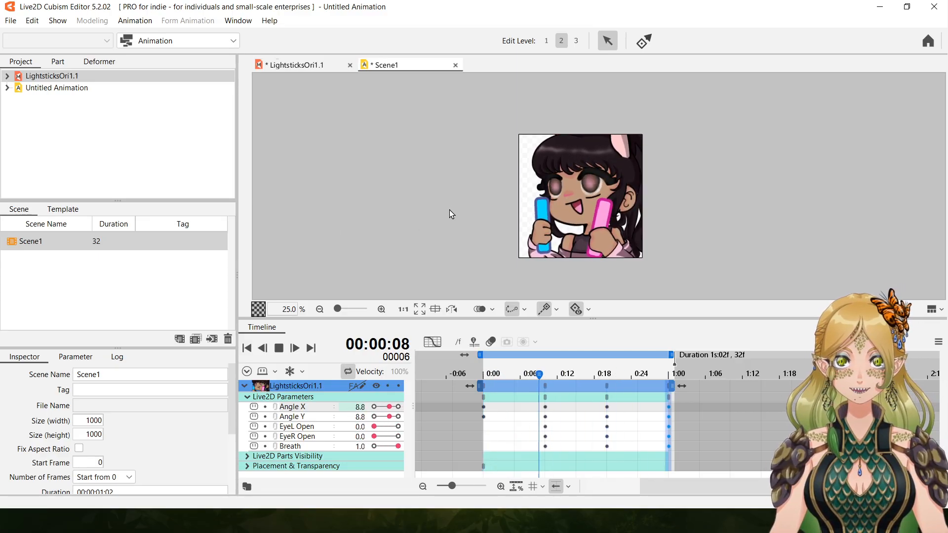
# Open the GIF animation export for Scene1, and bring up the option to save the untitled animation as a new file.
pyautogui.click(10, 22)
pyautogui.moveTo(107, 162)
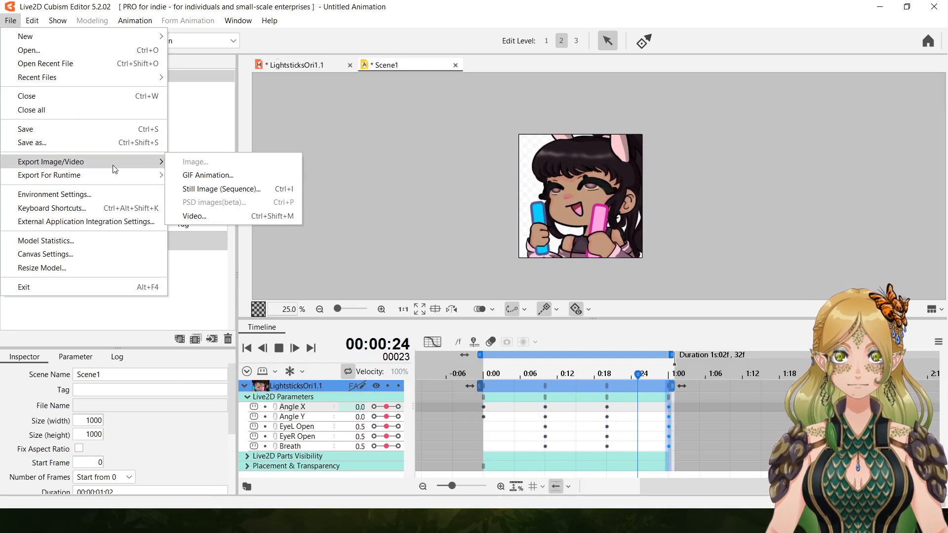
pyautogui.click(217, 178)
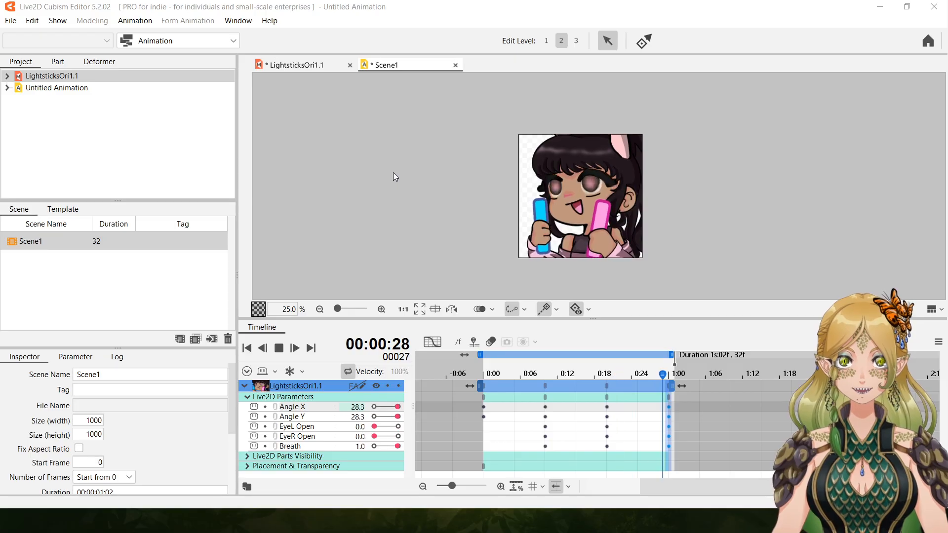
pyautogui.click(11, 20)
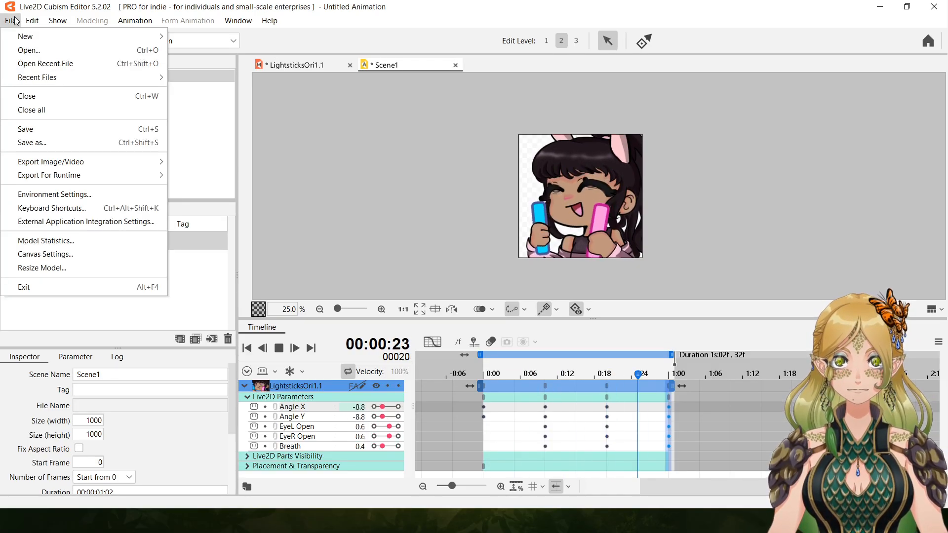
pyautogui.click(49, 142)
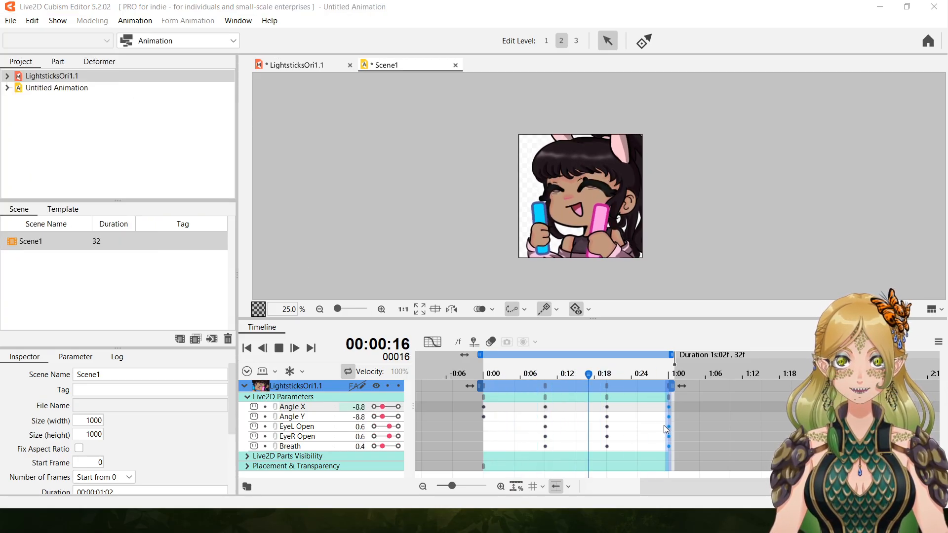
# Start the GIF animation export of Scene1 again, and start saving the animation project.
pyautogui.click(14, 23)
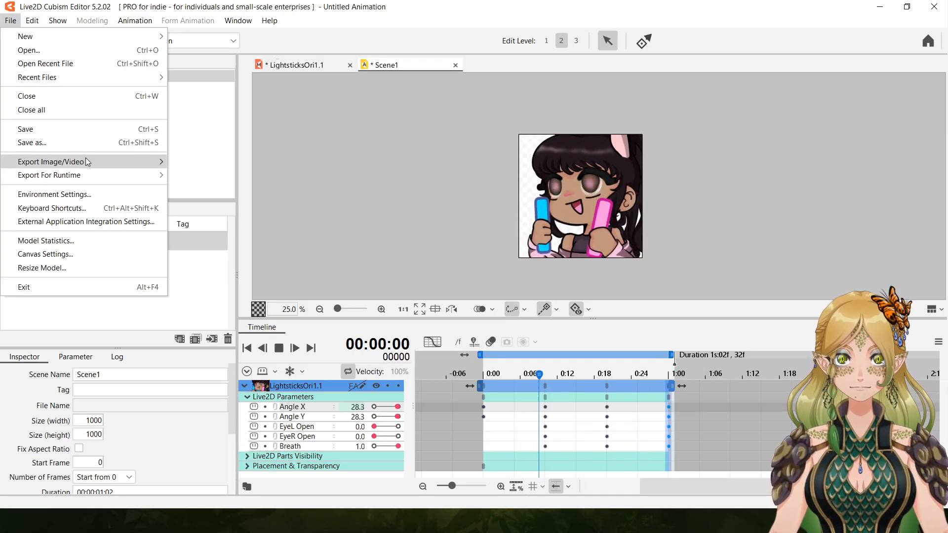
pyautogui.moveTo(86, 159)
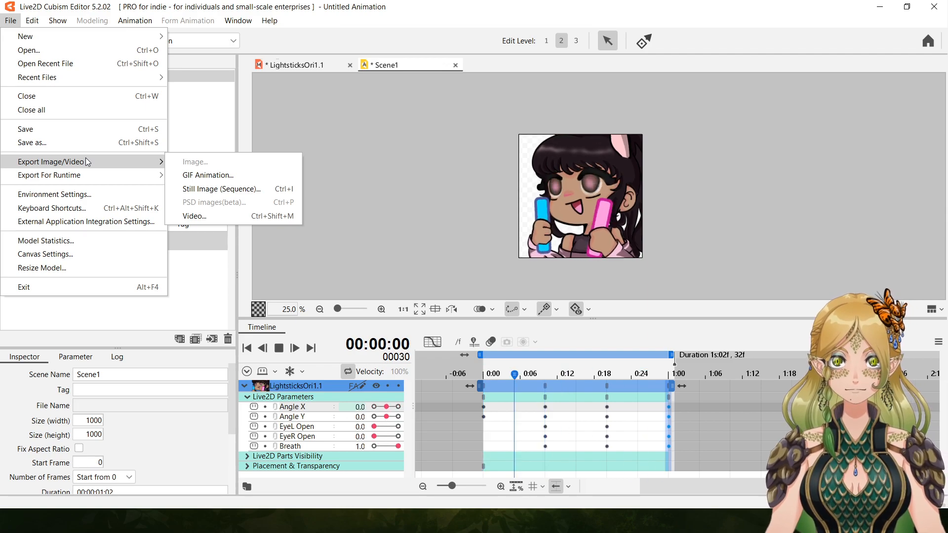
pyautogui.click(211, 178)
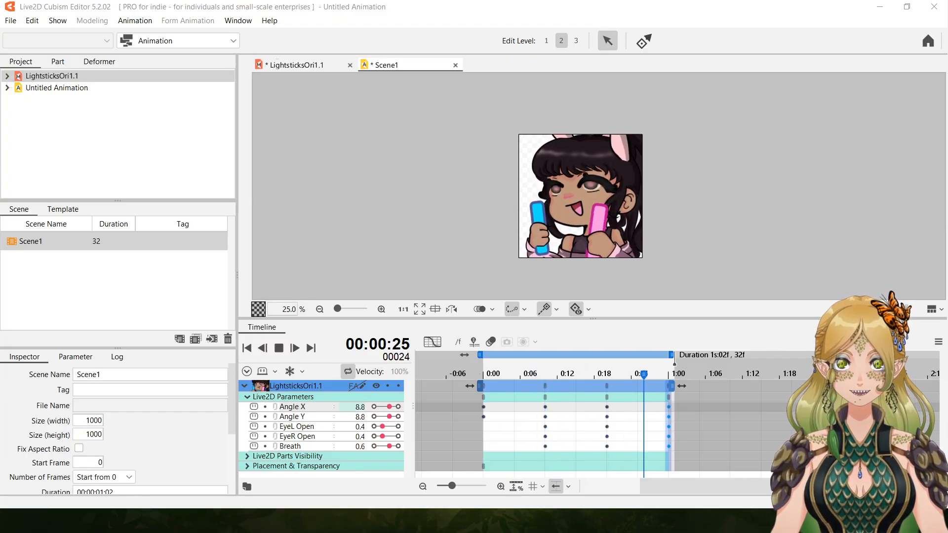
pyautogui.click(11, 21)
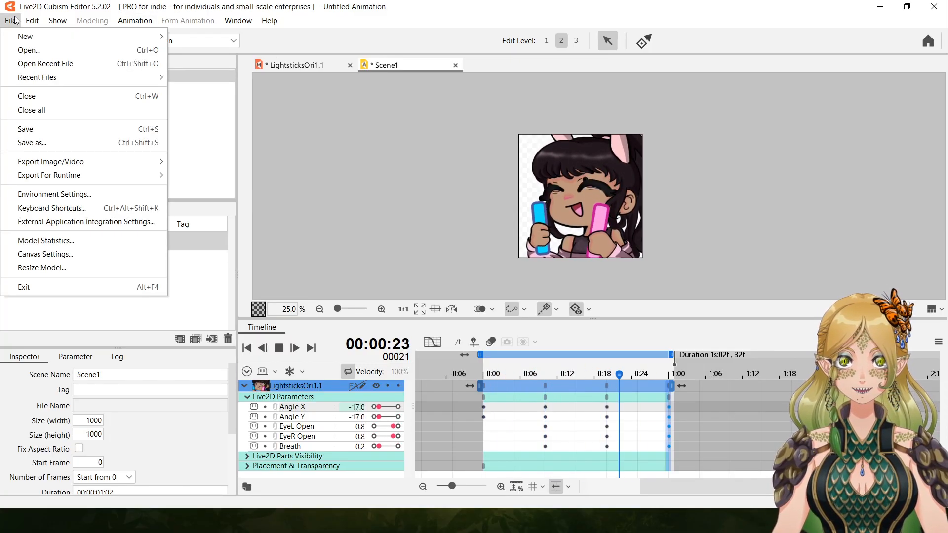
pyautogui.click(44, 129)
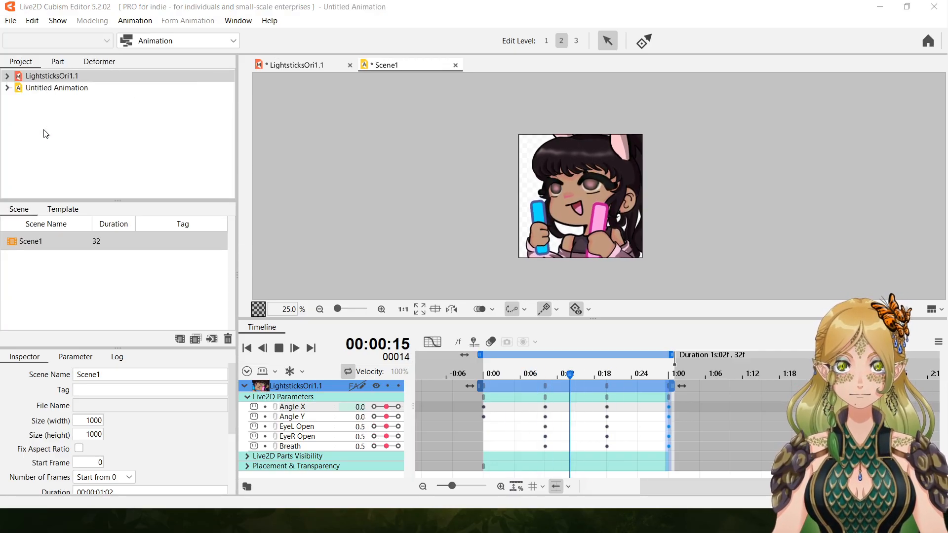